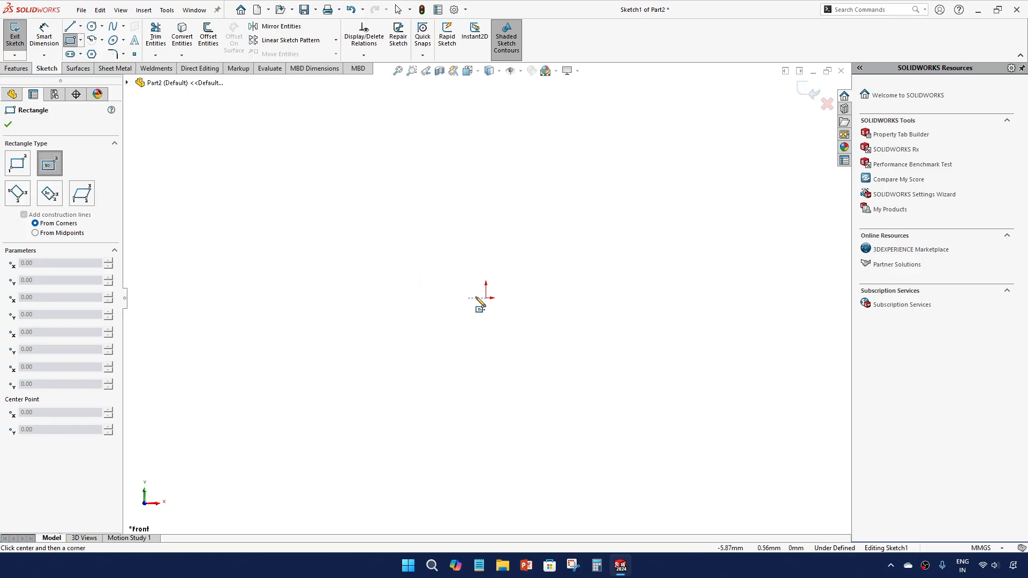
Step: Sketch a center rectangle about 77 mm wide, centered on the origin of the front-plane sketch
click(486, 297)
click(597, 184)
key(Escape)
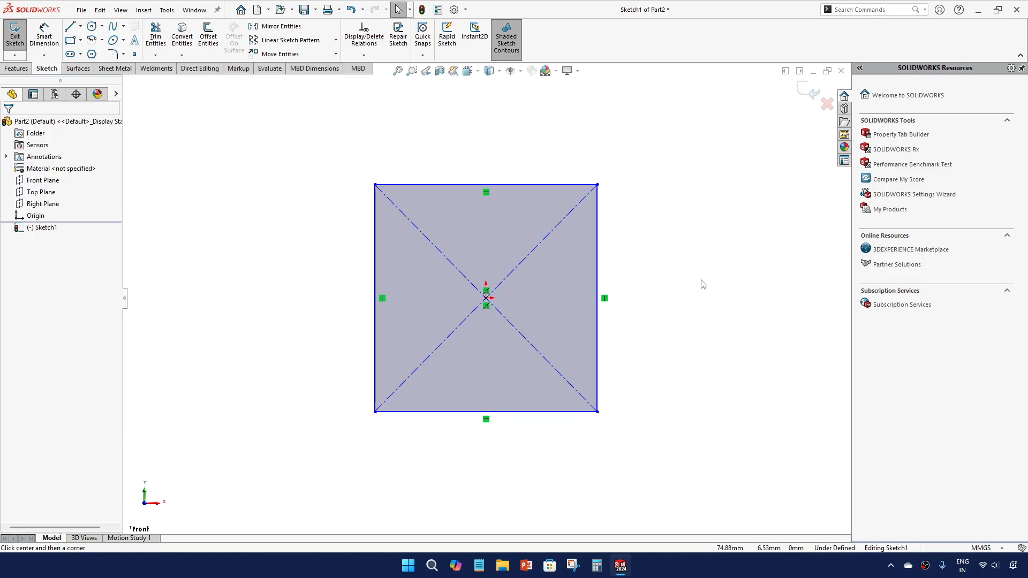
Step: Dimension the rectangle's top edge and right edge to 50 mm each
right_drag(702, 280, 700, 241)
click(487, 186)
click(488, 155)
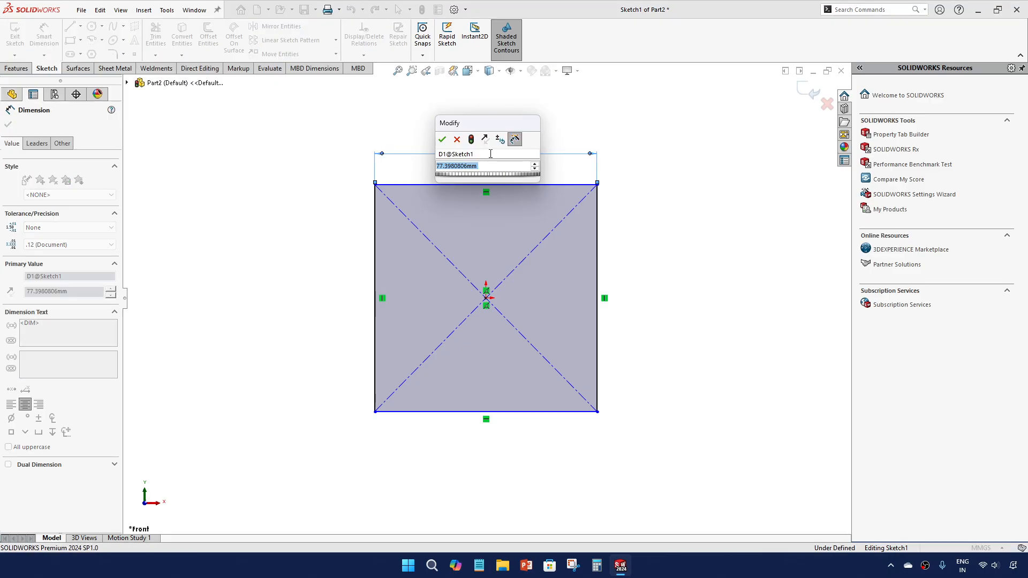
text(50)
key(Return)
click(598, 265)
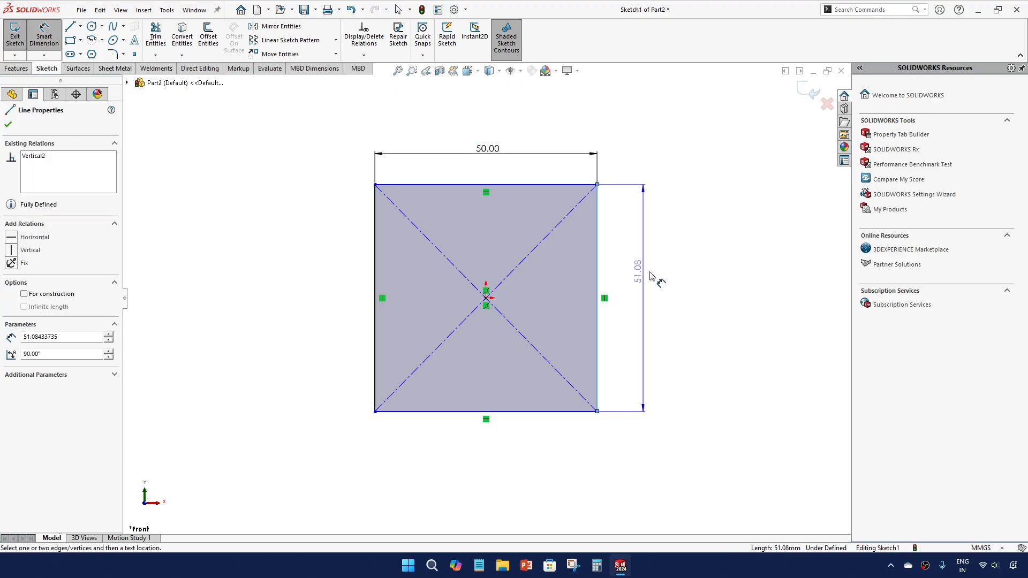
click(650, 276)
text(50)
key(Return)
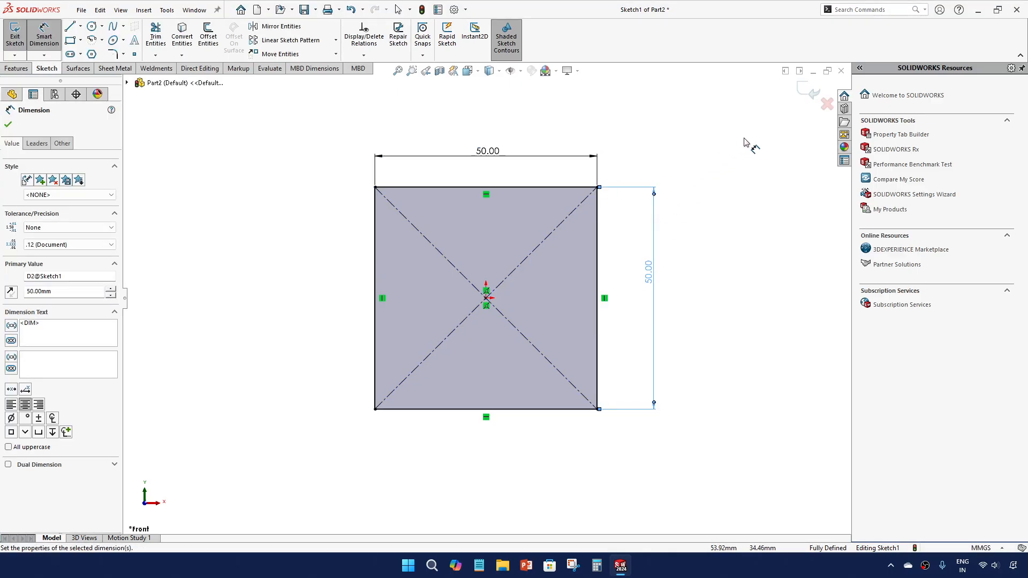
Step: Start a blind boss extrusion of the square with an Offset start condition of 40 mm
click(807, 90)
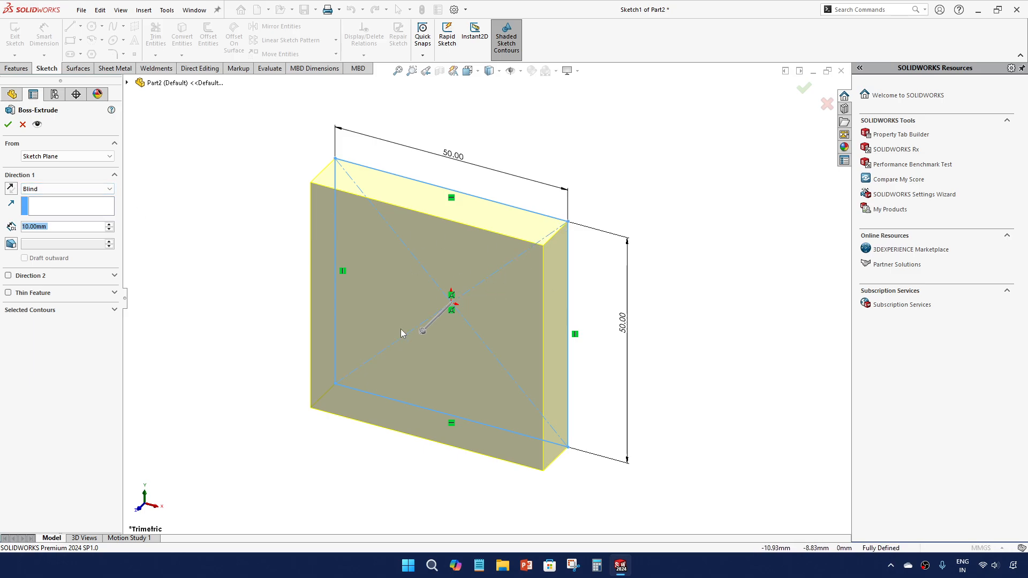
click(76, 157)
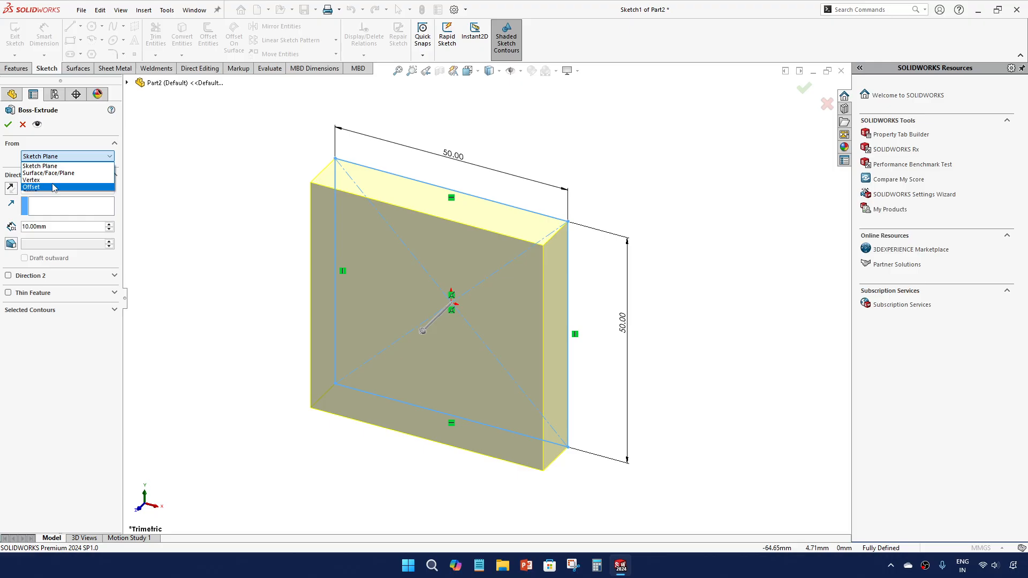
click(55, 187)
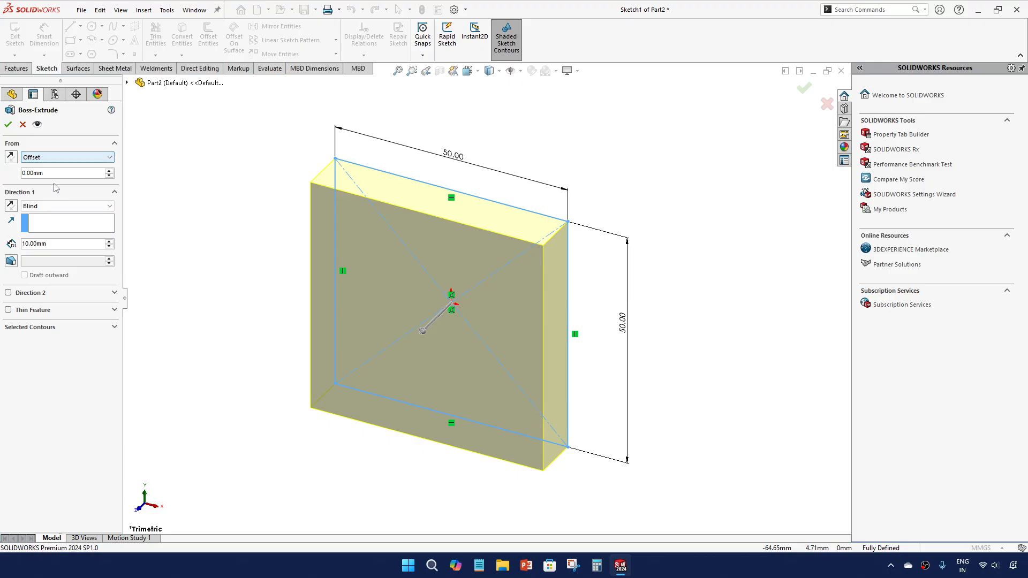
click(110, 172)
click(109, 172)
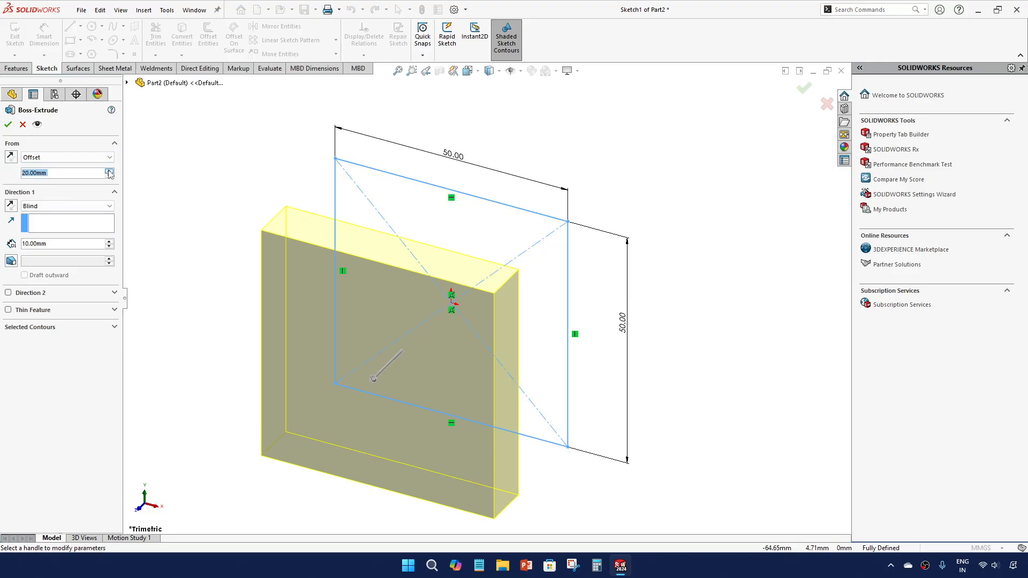
click(109, 171)
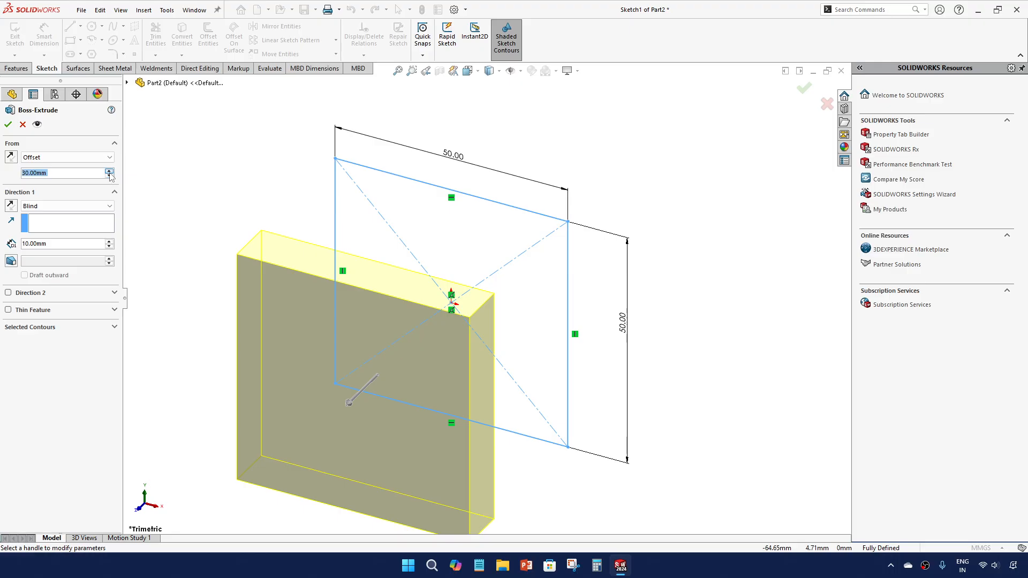
click(109, 175)
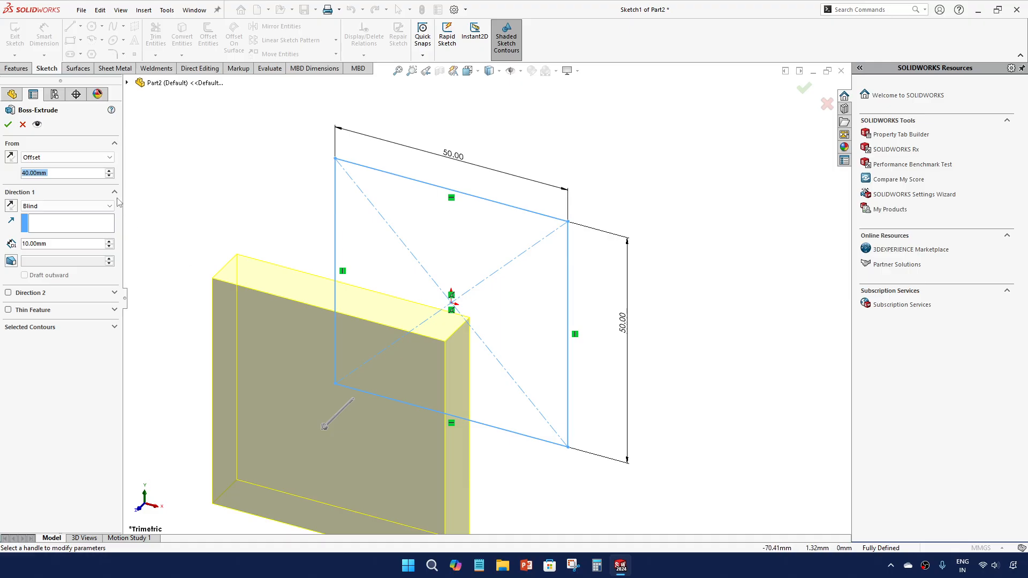
Step: Reverse the start offset to the other side of the sketch and complete the 10 mm blind extrusion
click(11, 157)
mouse_move(356, 206)
middle_down()
mouse_move(314, 234)
mouse_move(342, 228)
middle_up()
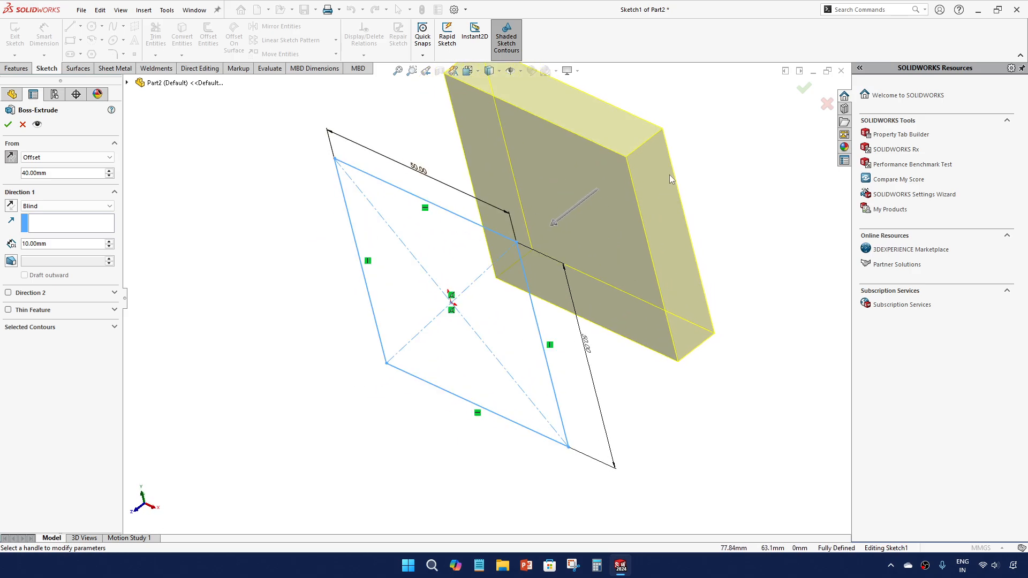
mouse_move(516, 234)
middle_down()
mouse_move(486, 234)
mouse_move(498, 230)
middle_up()
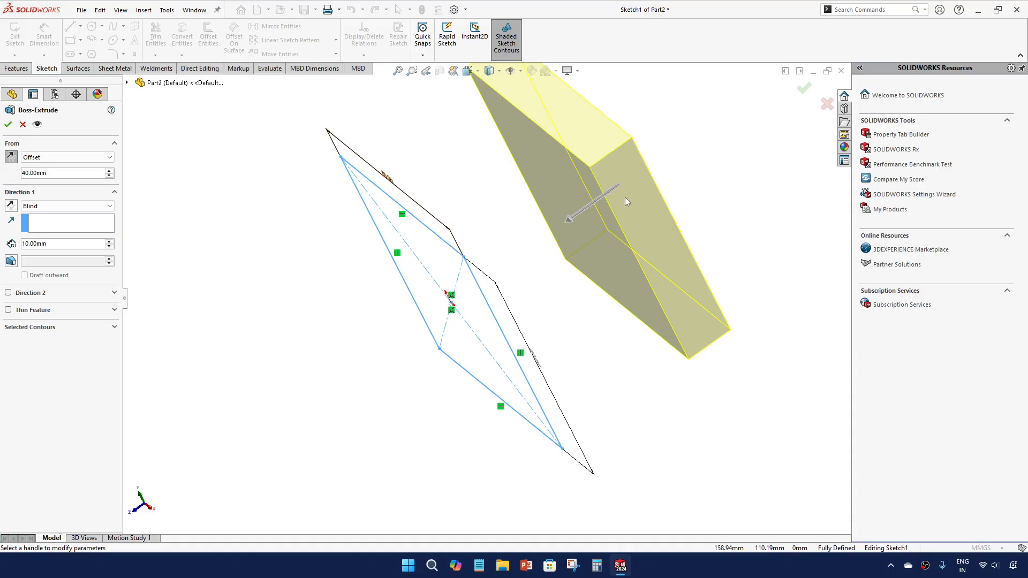
click(10, 206)
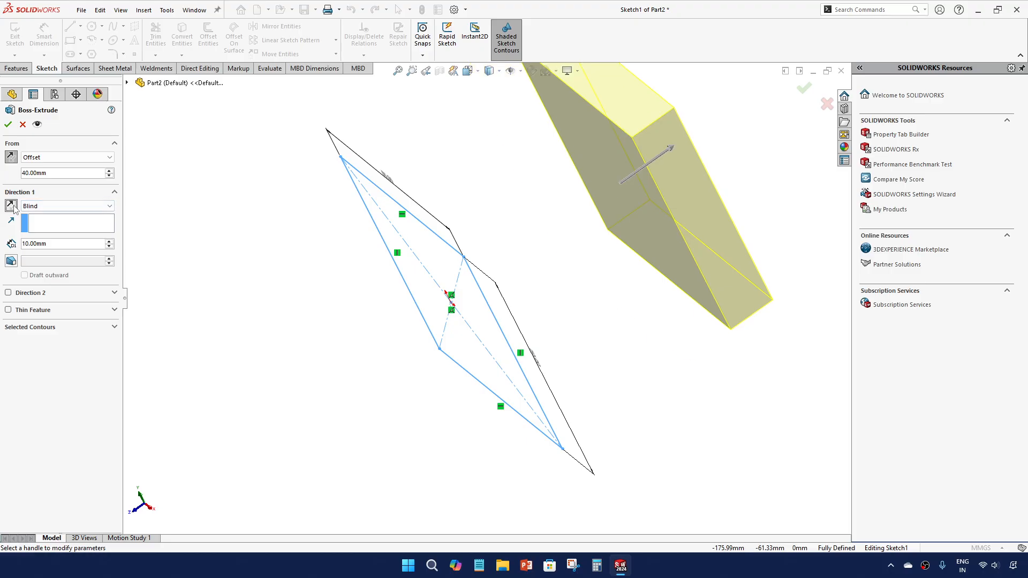
click(10, 206)
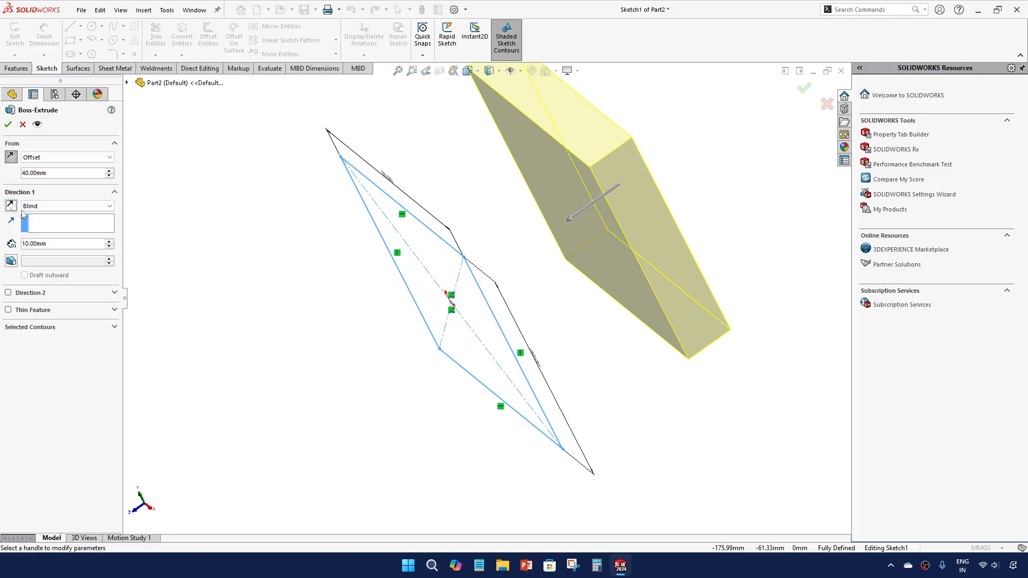
click(9, 125)
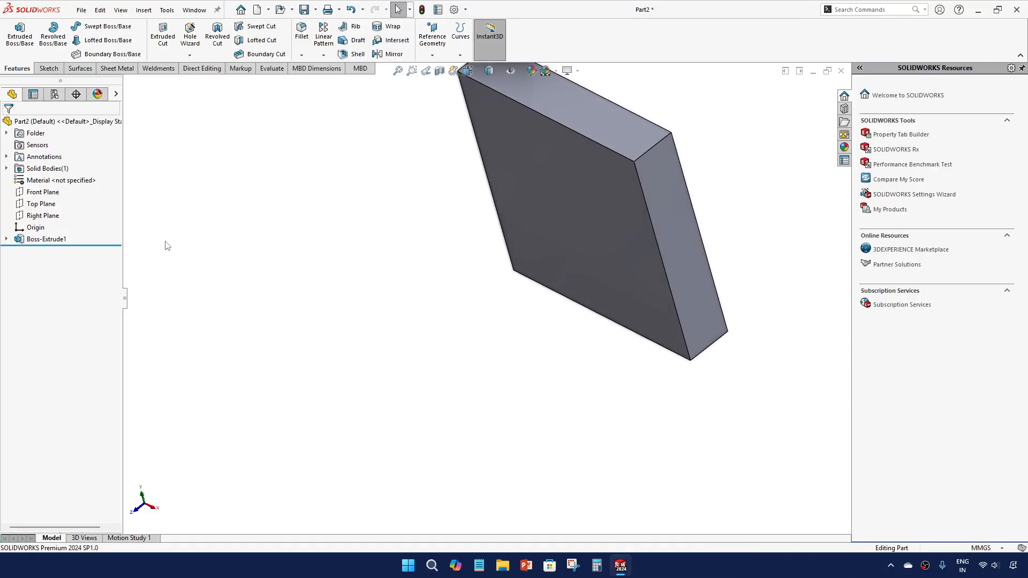
Step: Undo the offset boss extrusion, keeping only the square sketch
click(45, 239)
key(ctrl+z)
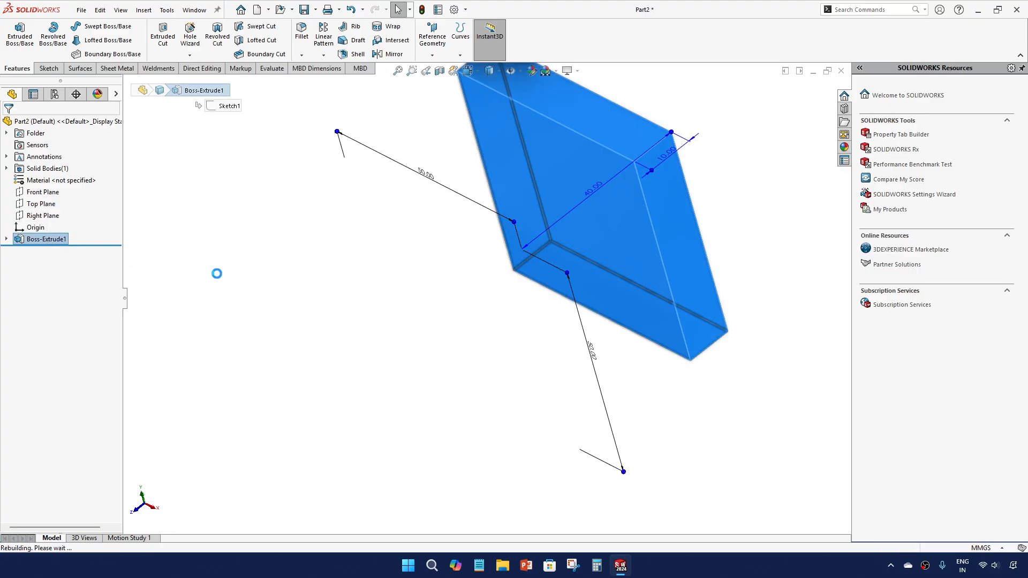
mouse_move(314, 318)
middle_down()
mouse_move(339, 225)
mouse_move(298, 249)
middle_up()
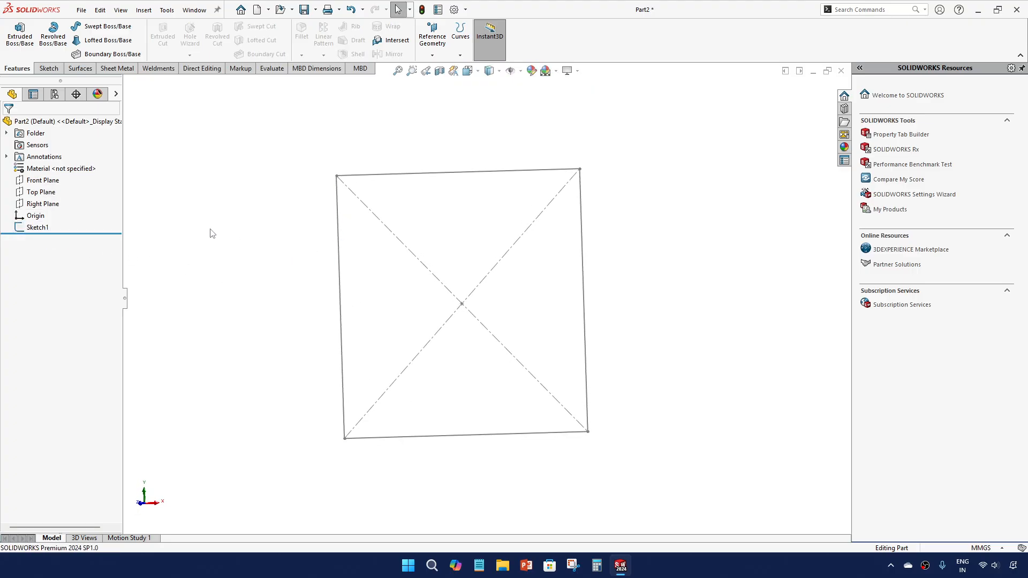
Step: Create a reference plane offset 40 mm from the Front Plane
click(433, 36)
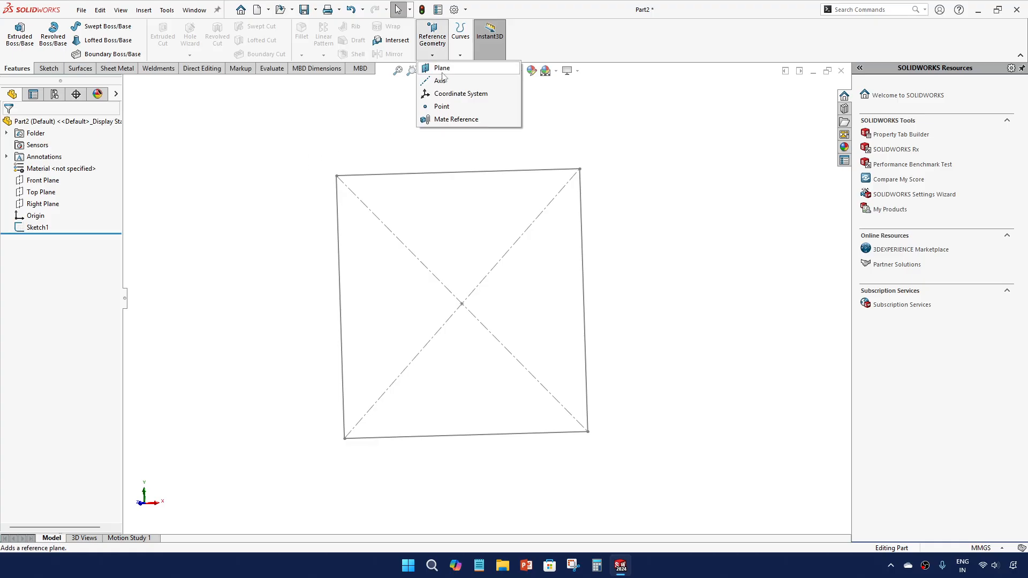
click(434, 72)
middle_drag(380, 171, 319, 202)
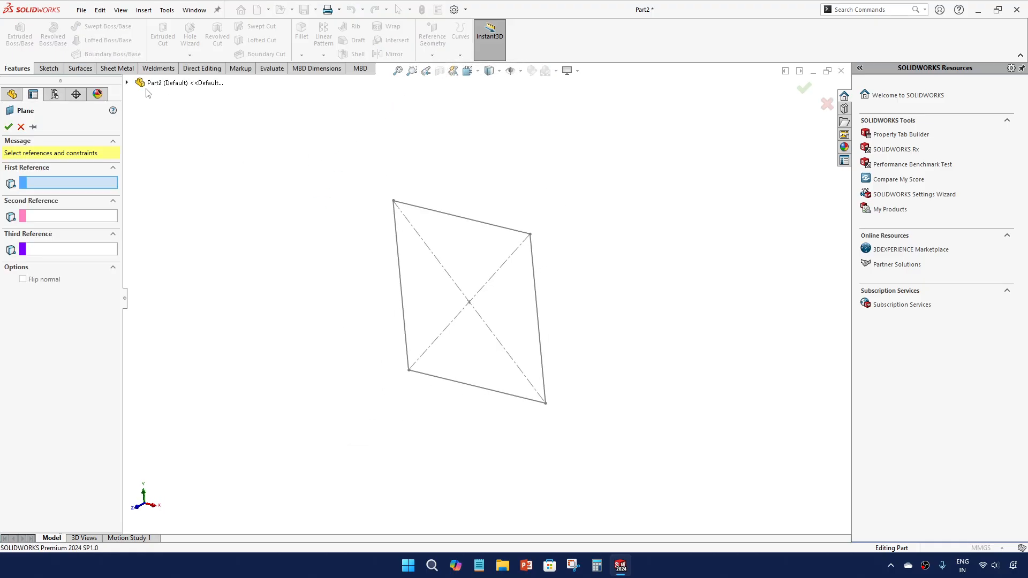
click(127, 83)
click(176, 141)
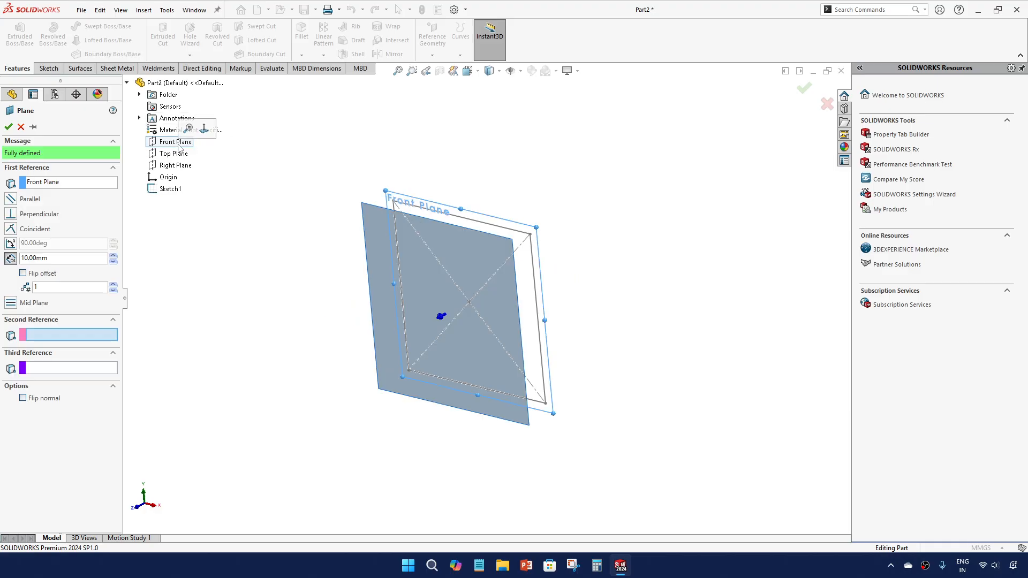
click(113, 256)
click(113, 256)
click(113, 256)
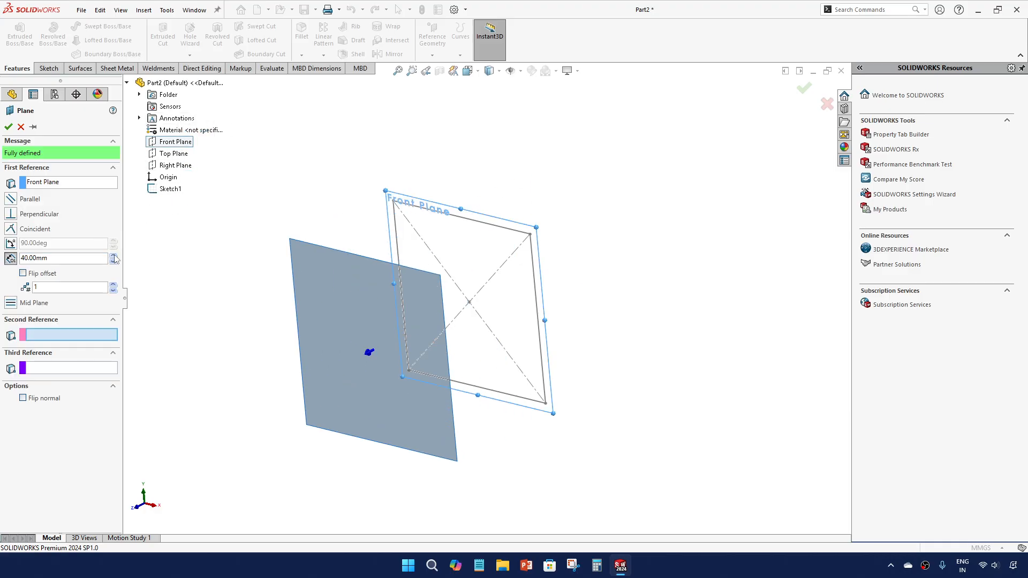
click(8, 127)
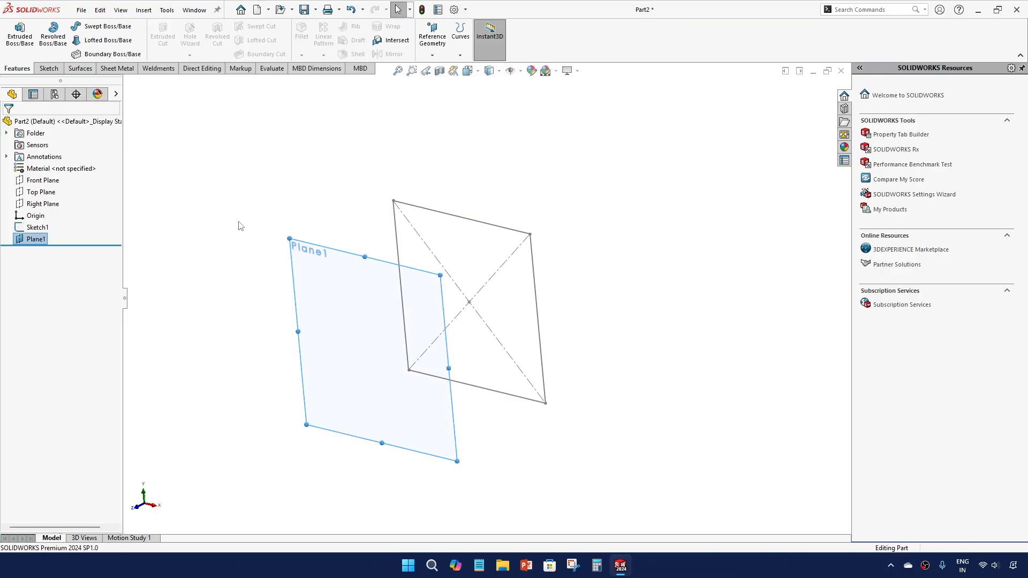
Step: Try a 10 mm blind extrusion of the square sketch, using Surface/Face/Plane to start from the offset plane
middle_drag(230, 204, 161, 228)
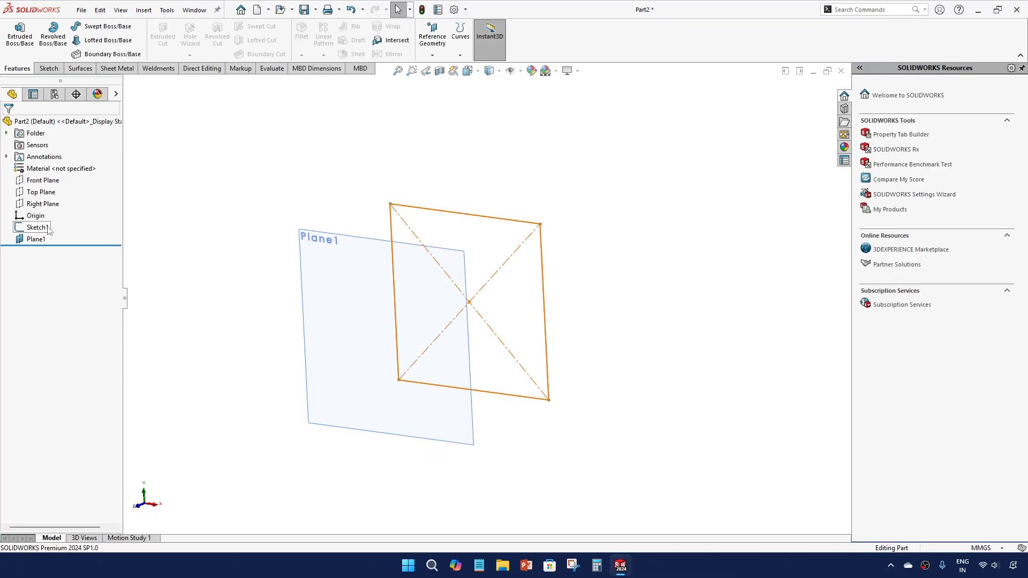
click(37, 227)
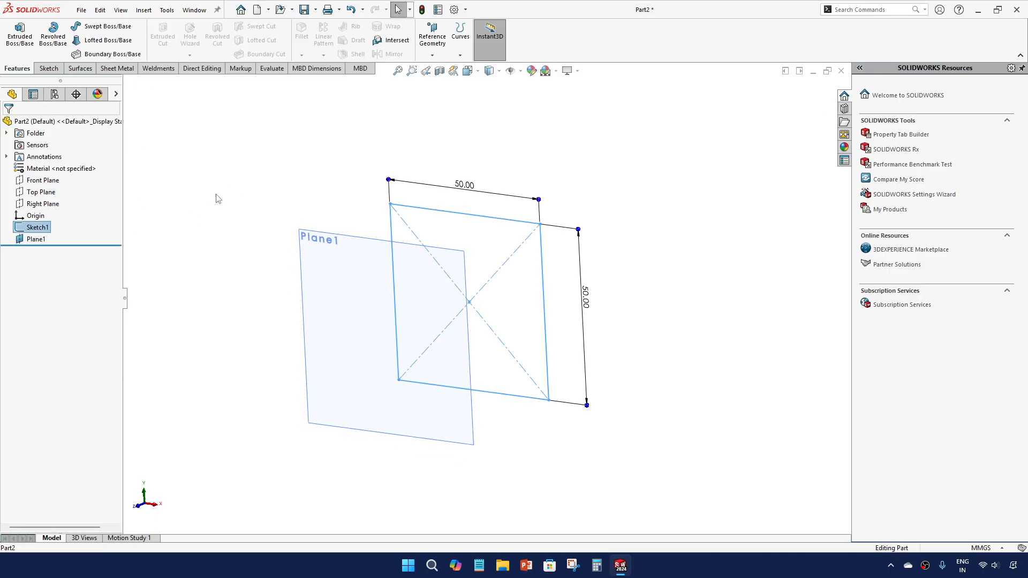
click(20, 34)
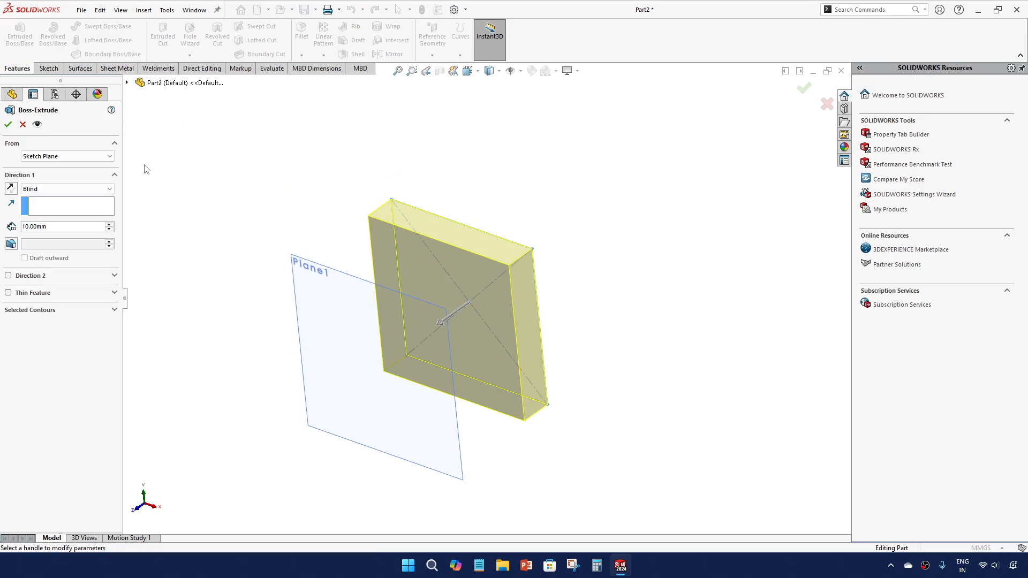
click(80, 156)
click(80, 169)
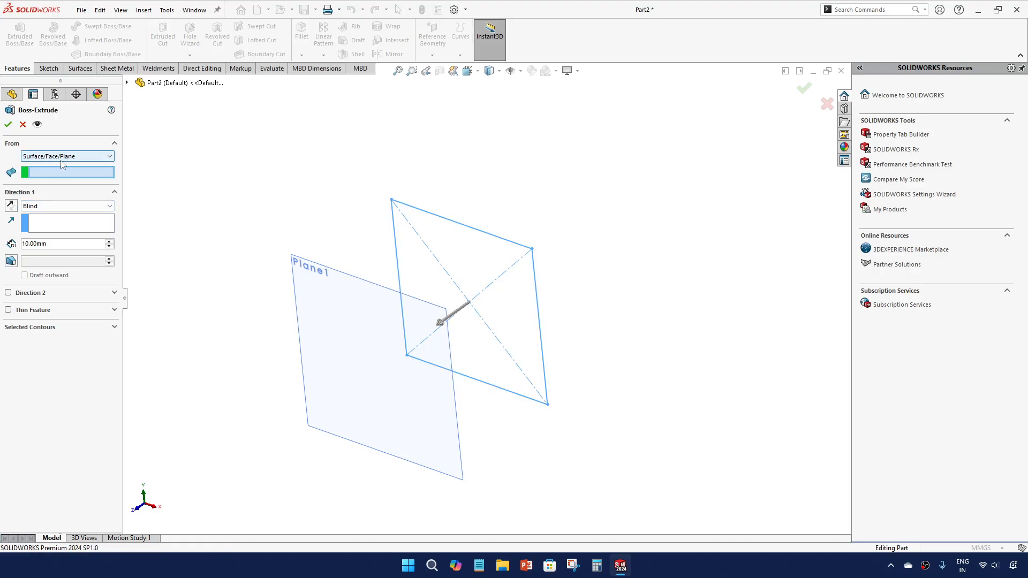
click(311, 265)
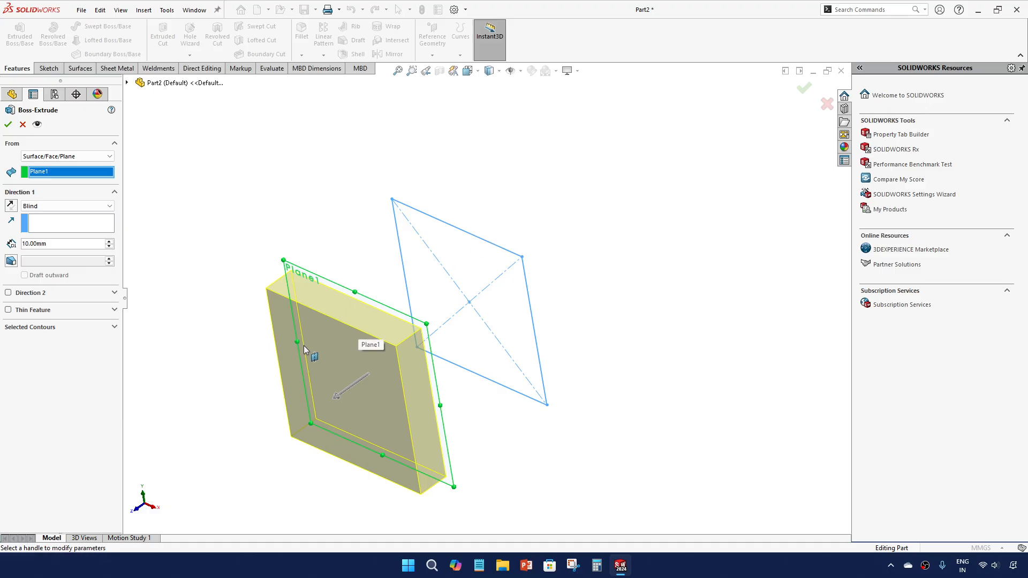
click(93, 162)
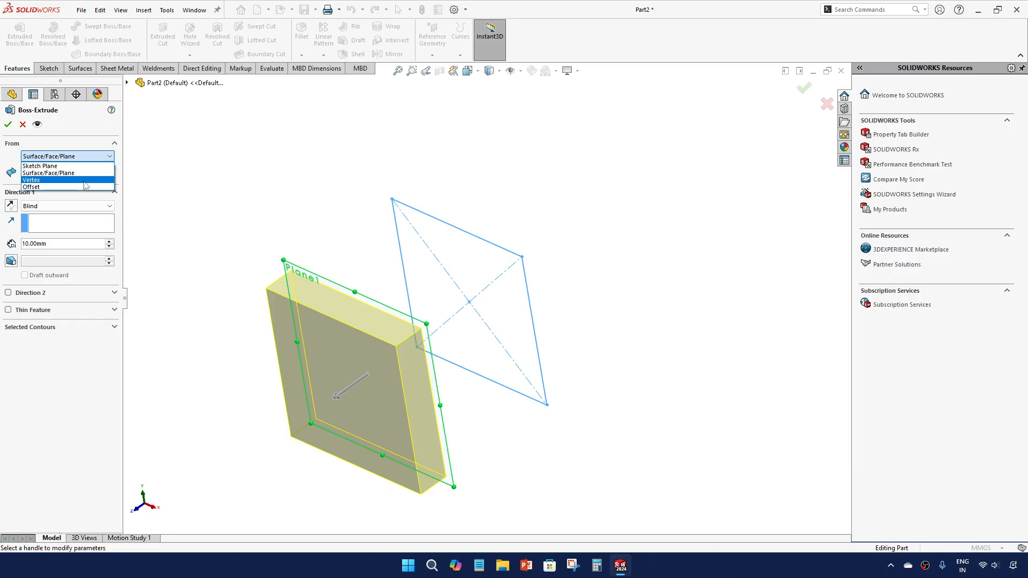
click(23, 125)
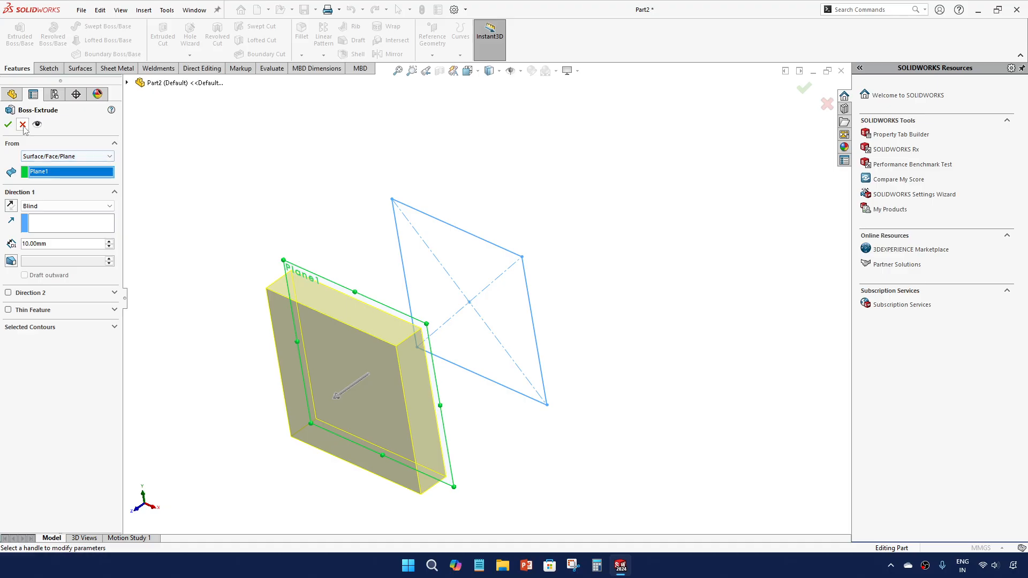
click(23, 126)
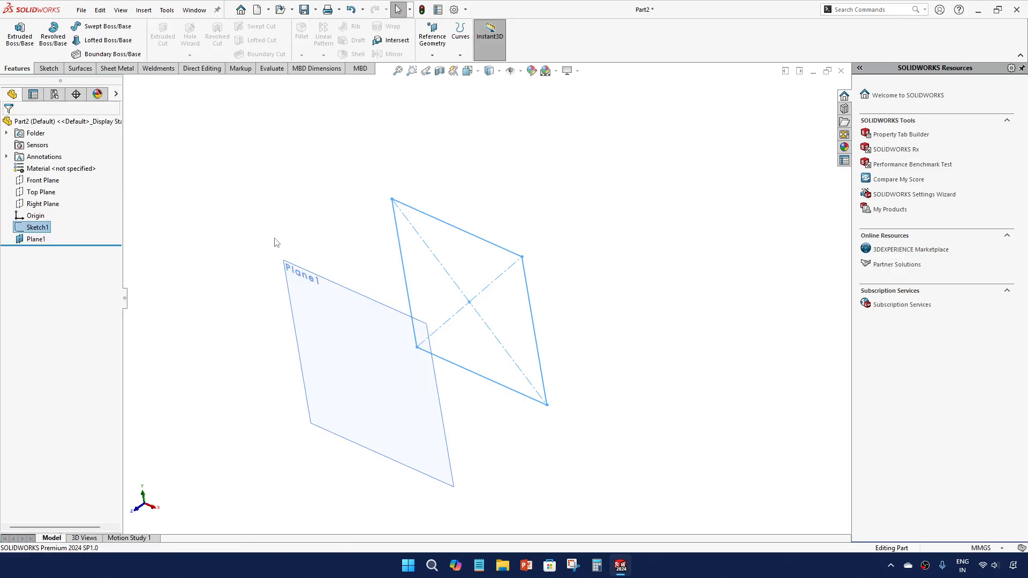
Step: Start a boss extrusion sketch on the offset plane and draw a corner rectangle about 13.6 by 10.1 mm across its left edge
click(299, 228)
click(31, 43)
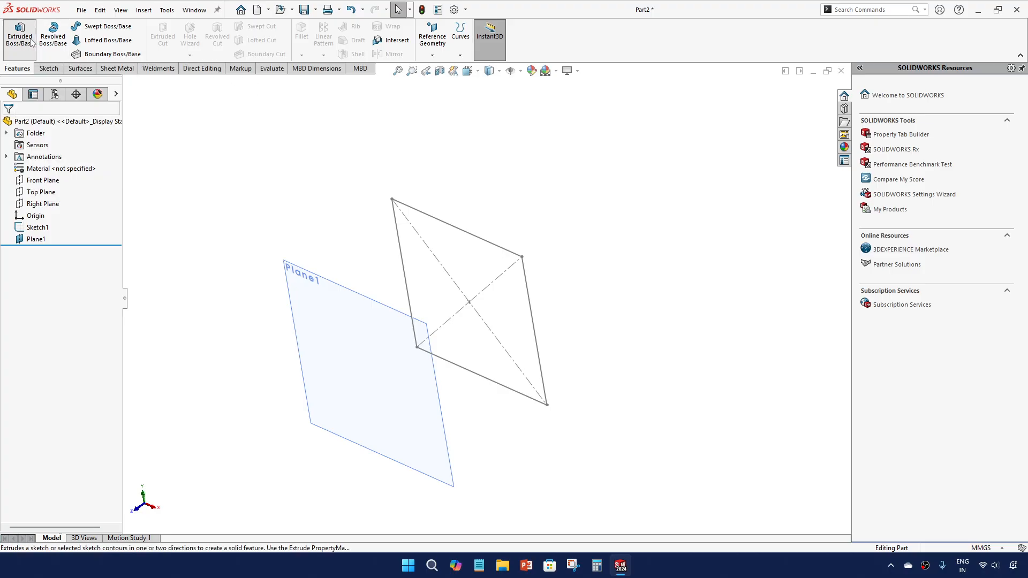
click(321, 281)
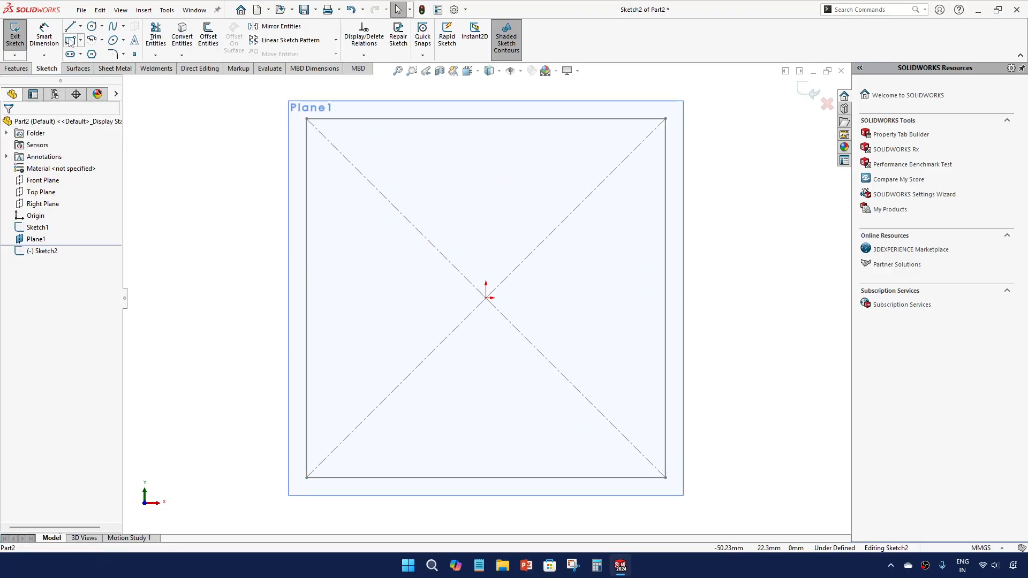
click(70, 40)
drag(248, 225, 346, 298)
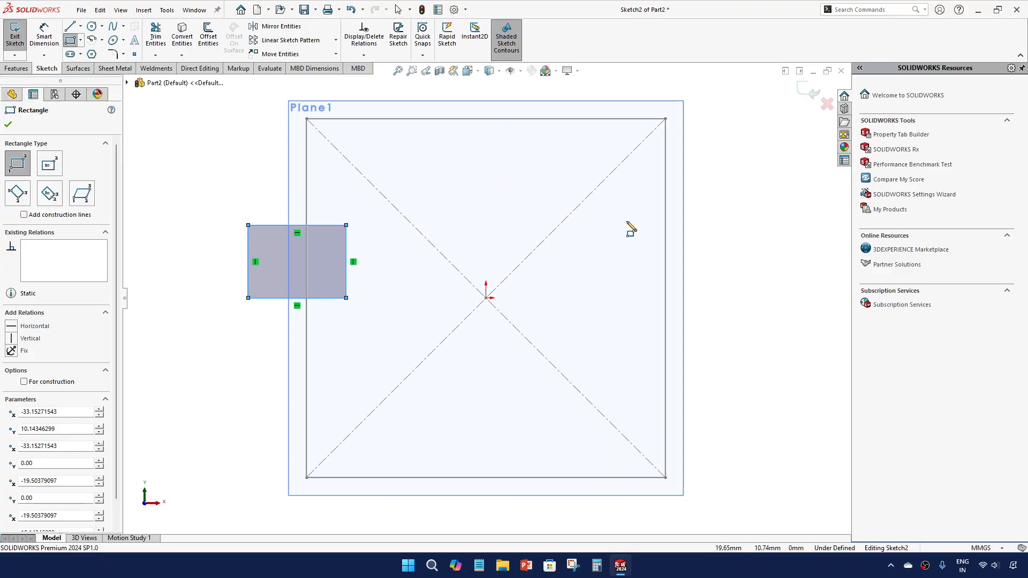
Step: Extrude the small rectangle 10 mm blind from its sketch plane
click(798, 110)
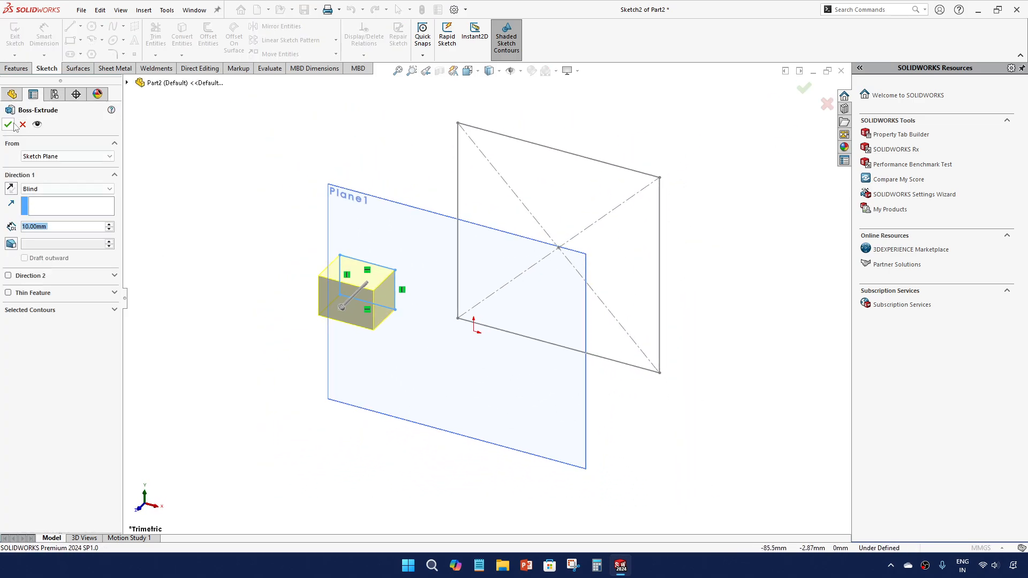
click(8, 124)
middle_drag(225, 200, 248, 241)
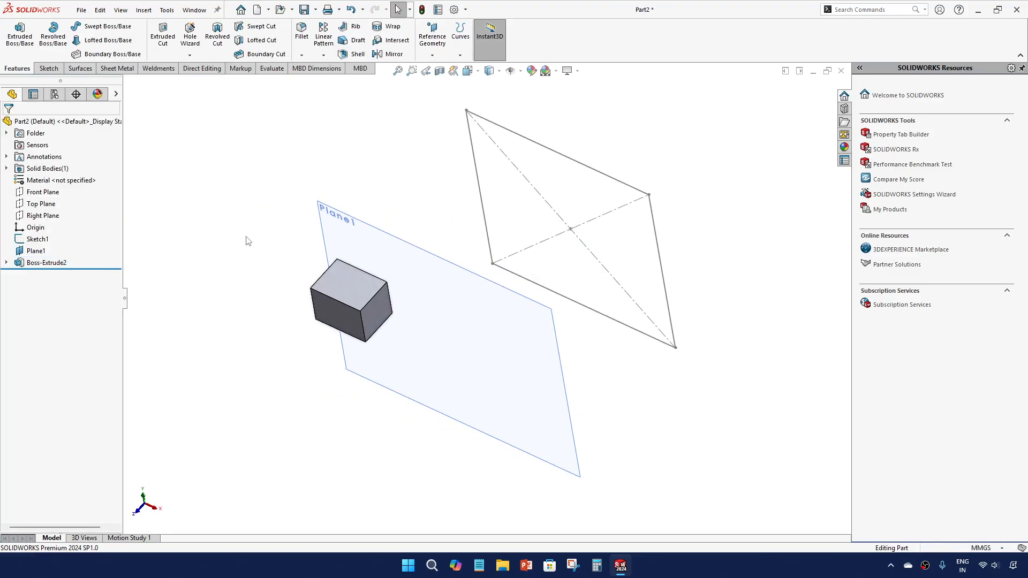
Step: Try a 10 mm blind extrusion of the square sketch, starting from the small block's rear upper-right vertex
click(38, 239)
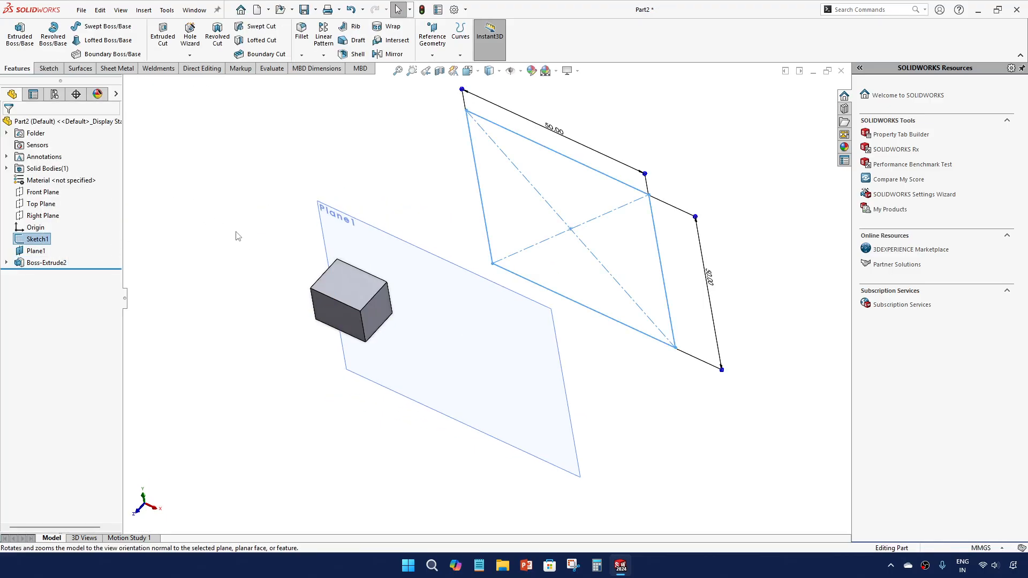
click(23, 45)
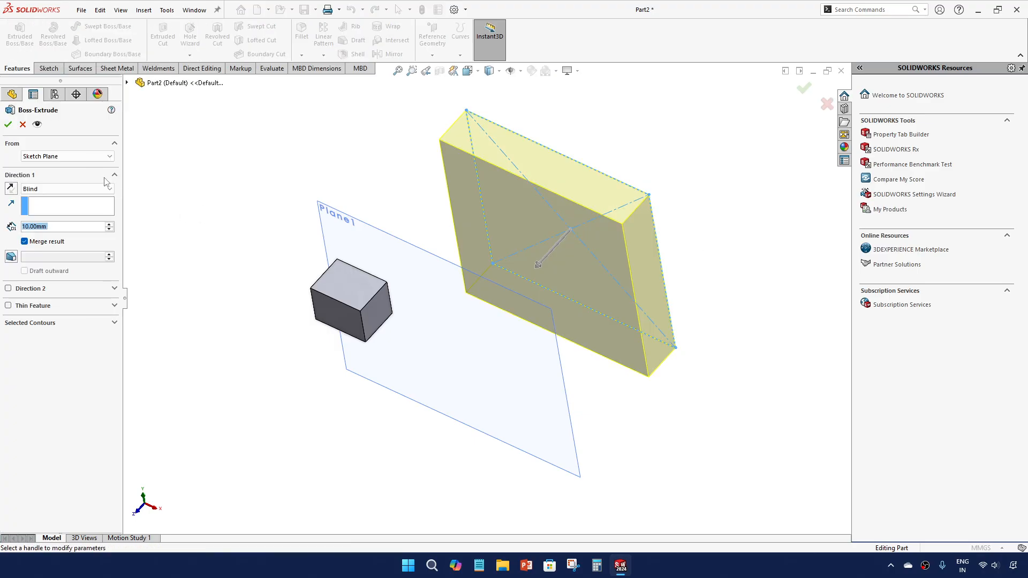
click(101, 156)
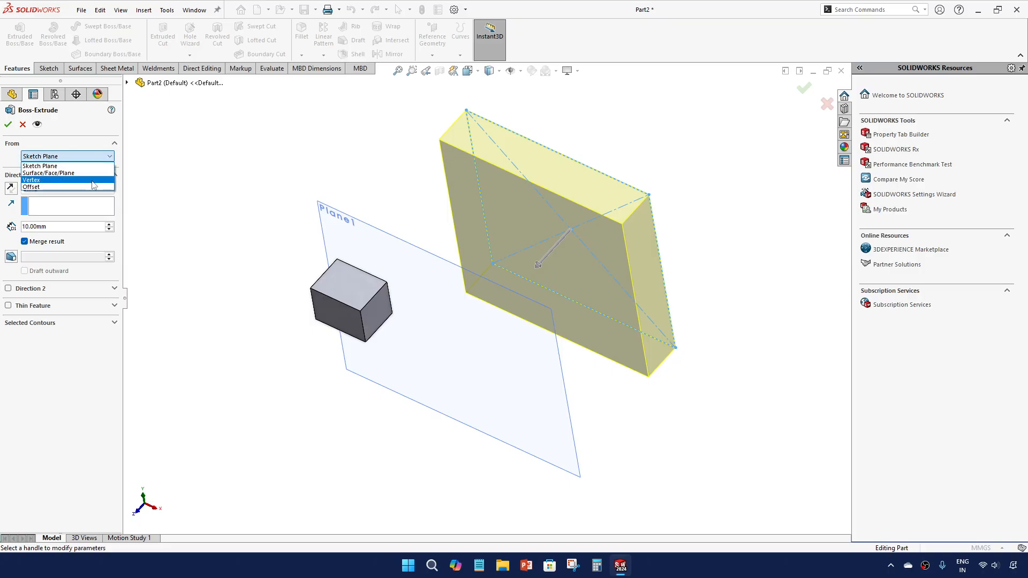
click(94, 180)
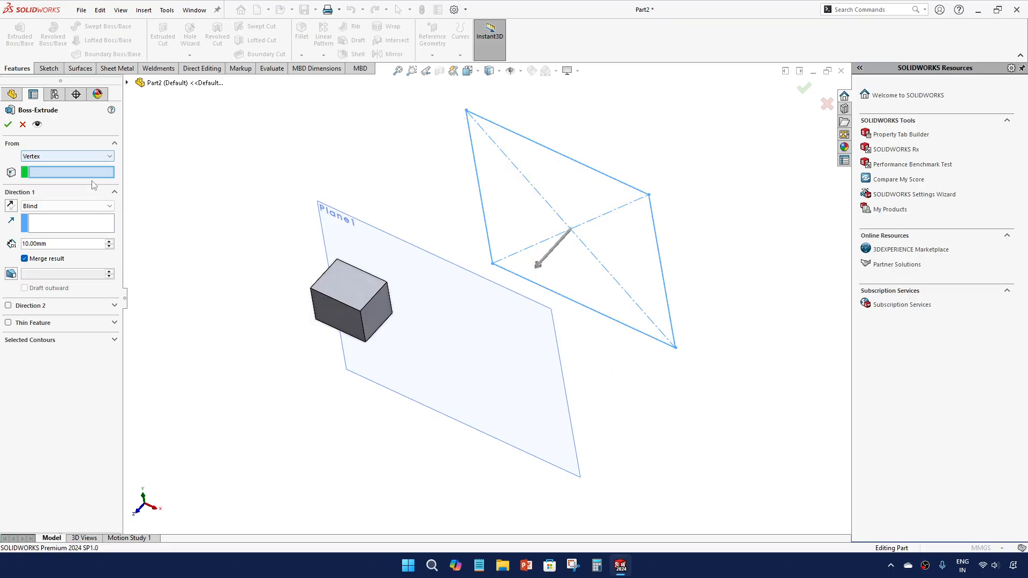
click(388, 282)
middle_drag(345, 299, 329, 343)
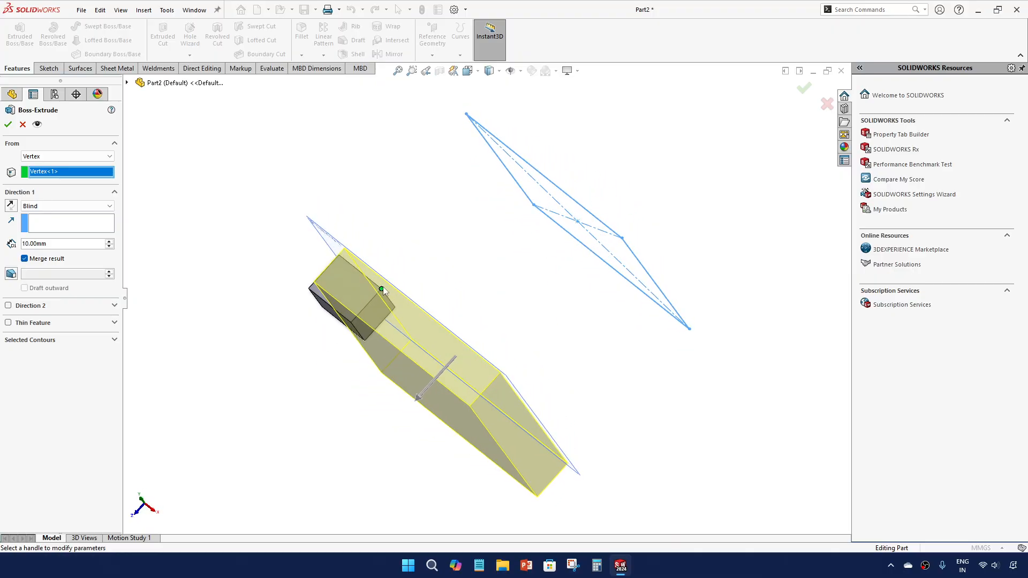
middle_drag(342, 300, 357, 268)
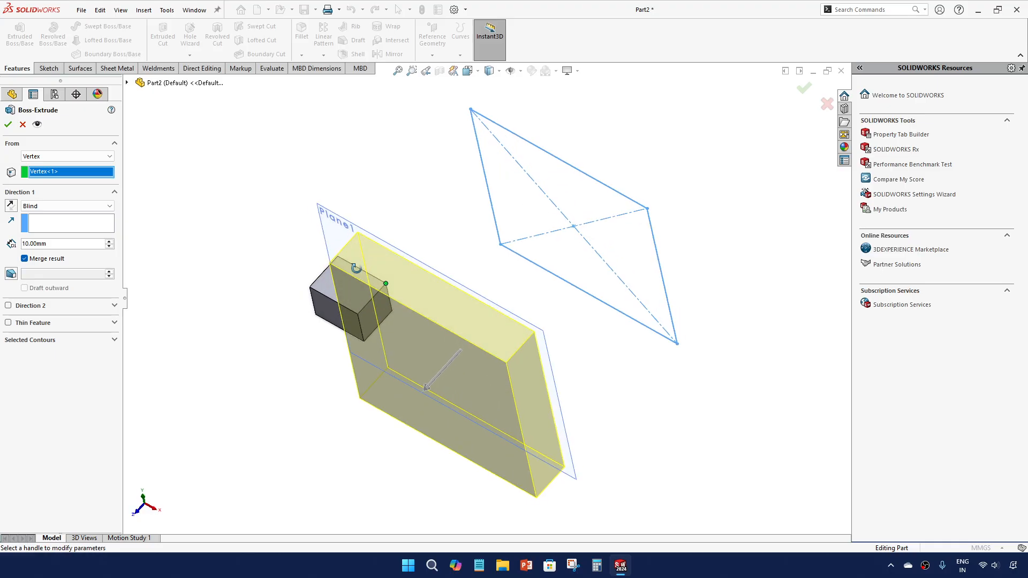
Step: Replace the trial extrusion's start vertex with the small block's front upper-right corner
right_click(80, 179)
click(102, 192)
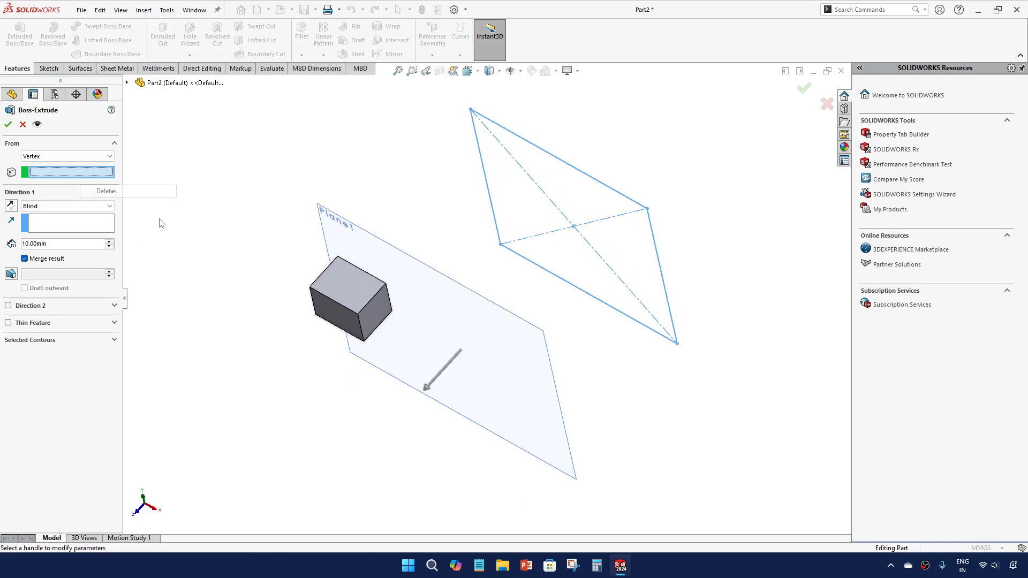
click(358, 315)
mouse_move(337, 328)
middle_down()
mouse_move(291, 346)
mouse_move(287, 374)
mouse_move(297, 359)
middle_up()
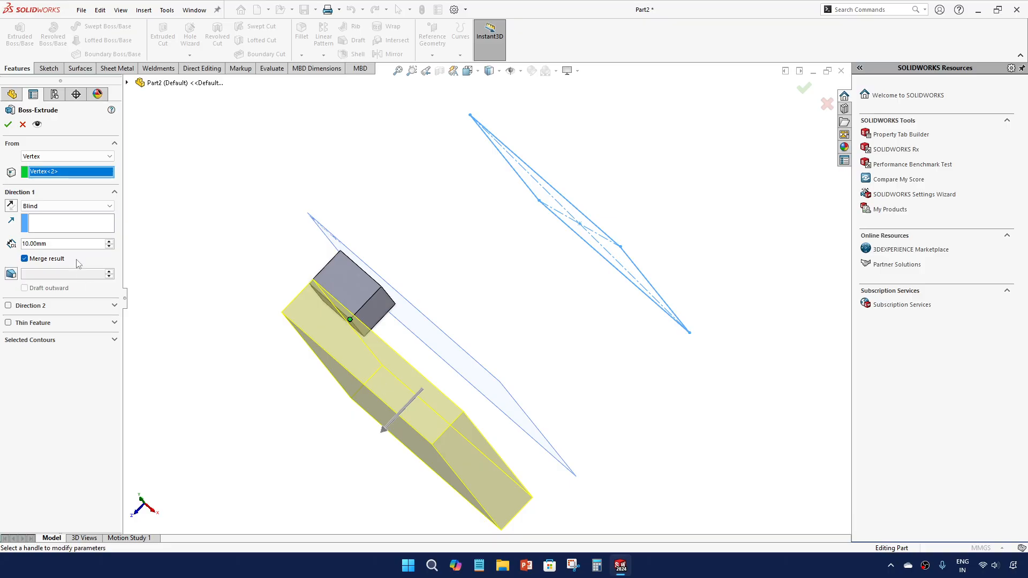
mouse_move(238, 268)
middle_down()
mouse_move(241, 241)
mouse_move(179, 248)
middle_up()
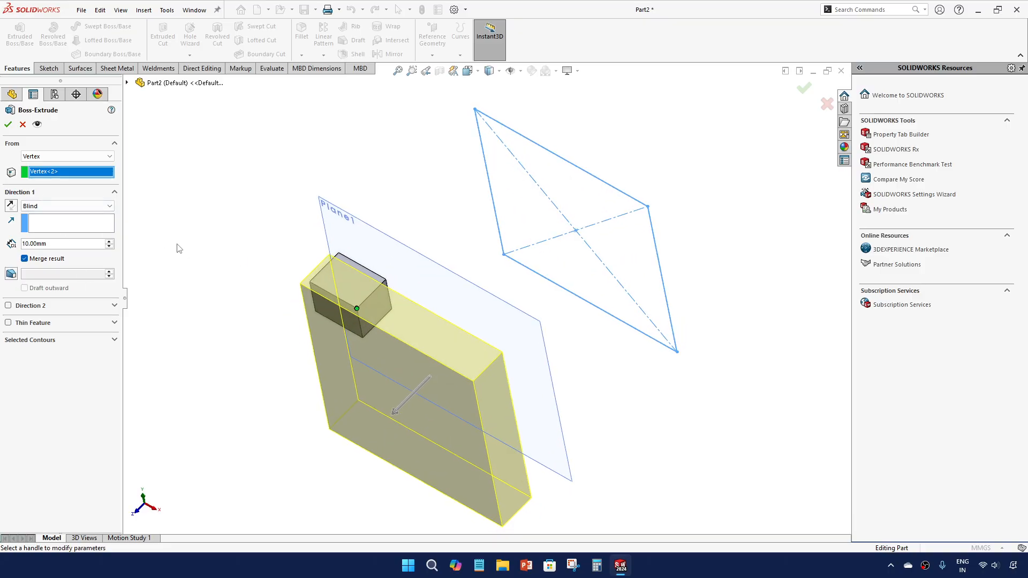
Step: Switch the trial extrusion's start condition to Sketch Plane with a Blind end condition, and abandon the extrusion
click(53, 156)
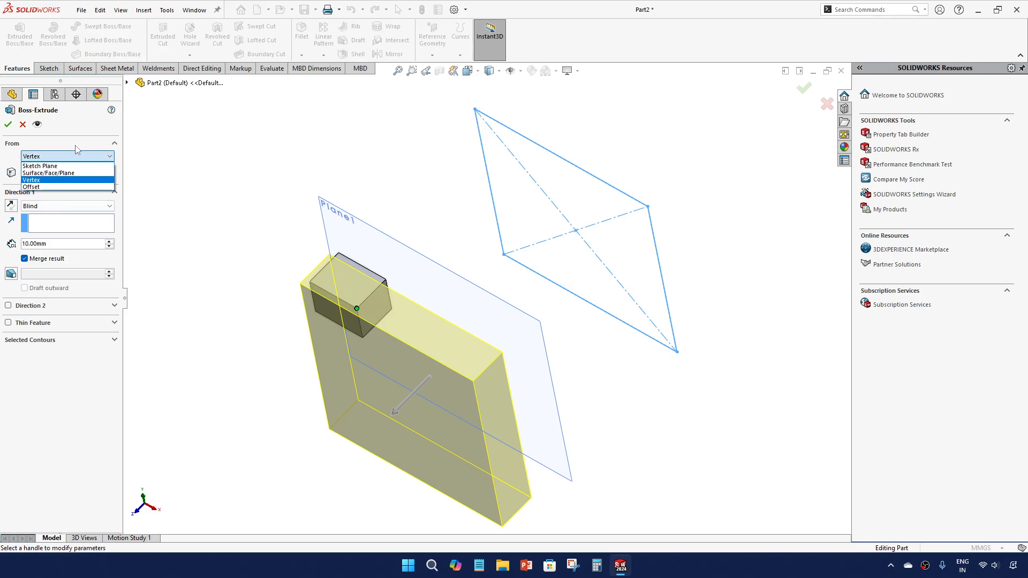
click(56, 166)
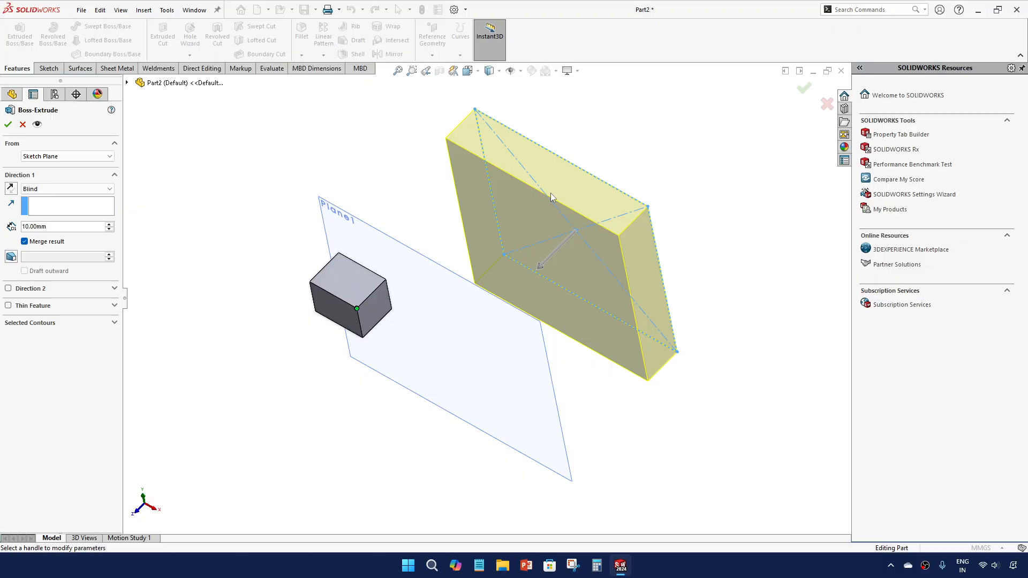
scroll(551, 193, down, 2)
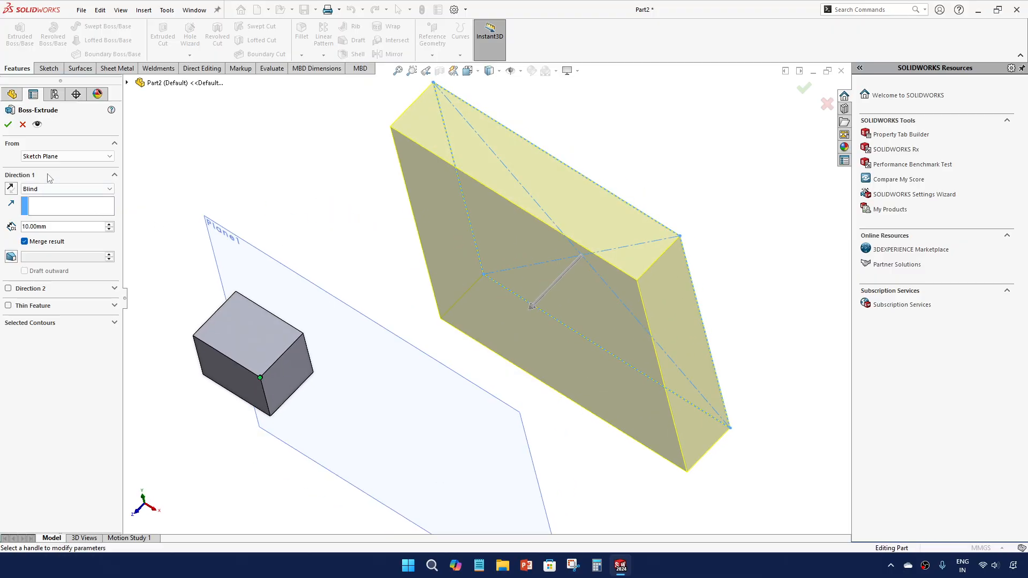
click(60, 190)
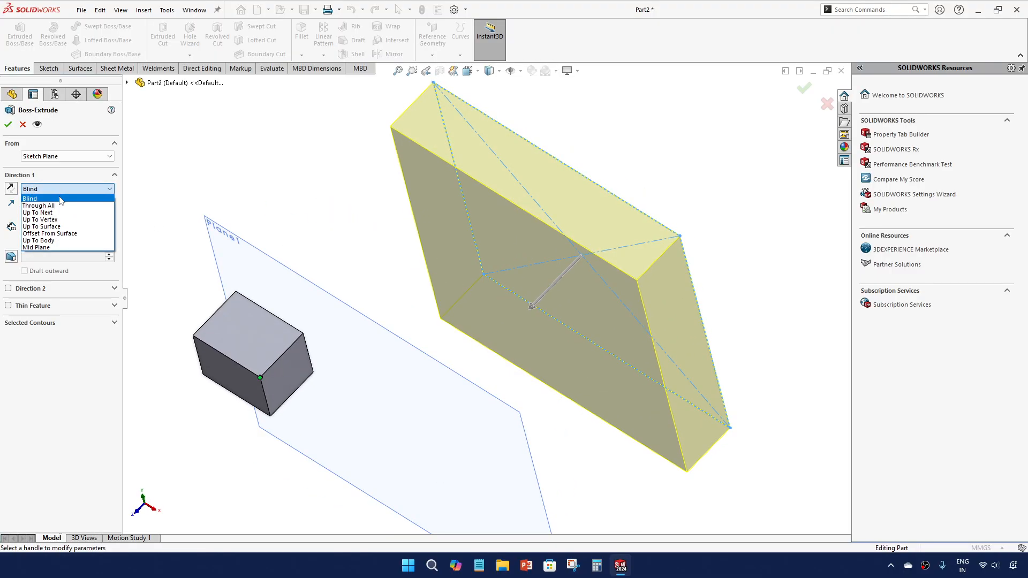
click(60, 198)
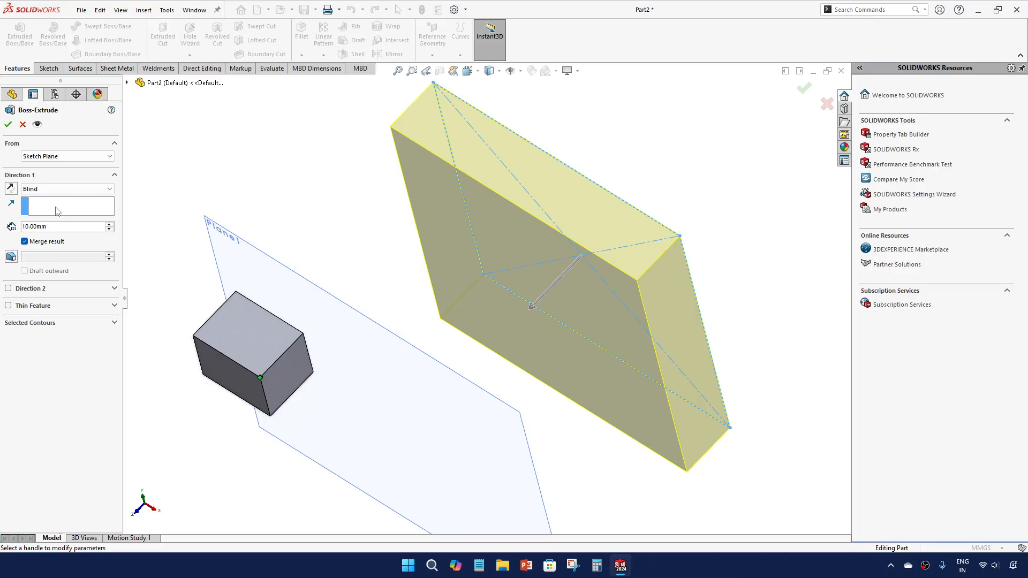
click(57, 211)
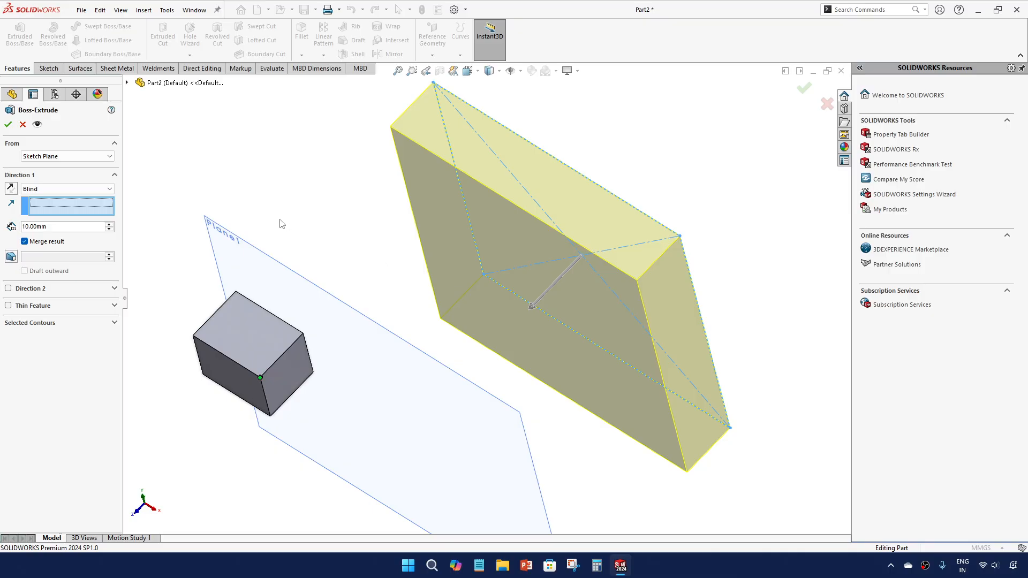
click(8, 125)
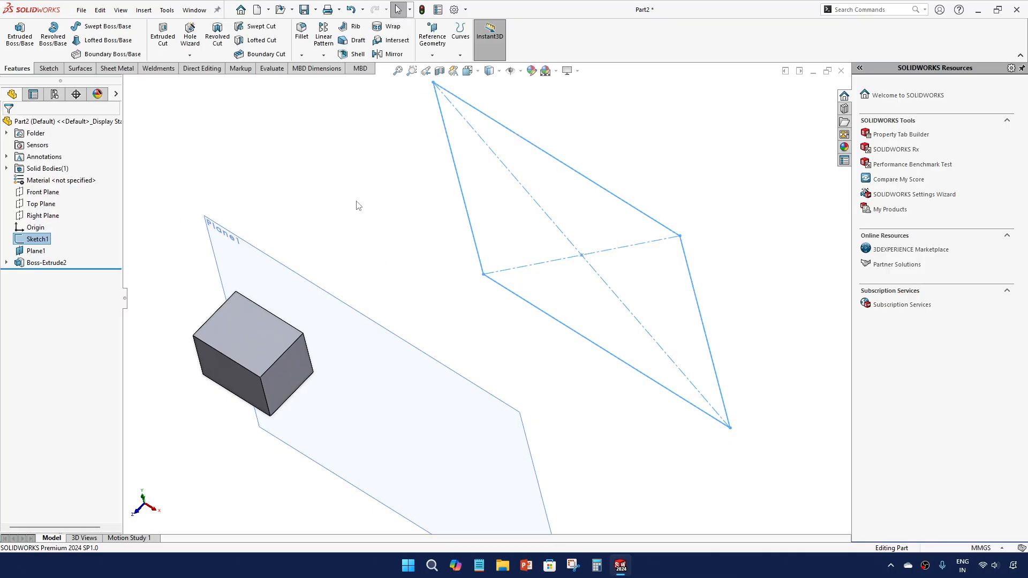
Step: Start a draft on the small block and select its four side faces
mouse_move(423, 273)
middle_down()
mouse_move(436, 197)
mouse_move(361, 273)
mouse_move(349, 266)
mouse_move(372, 169)
middle_up()
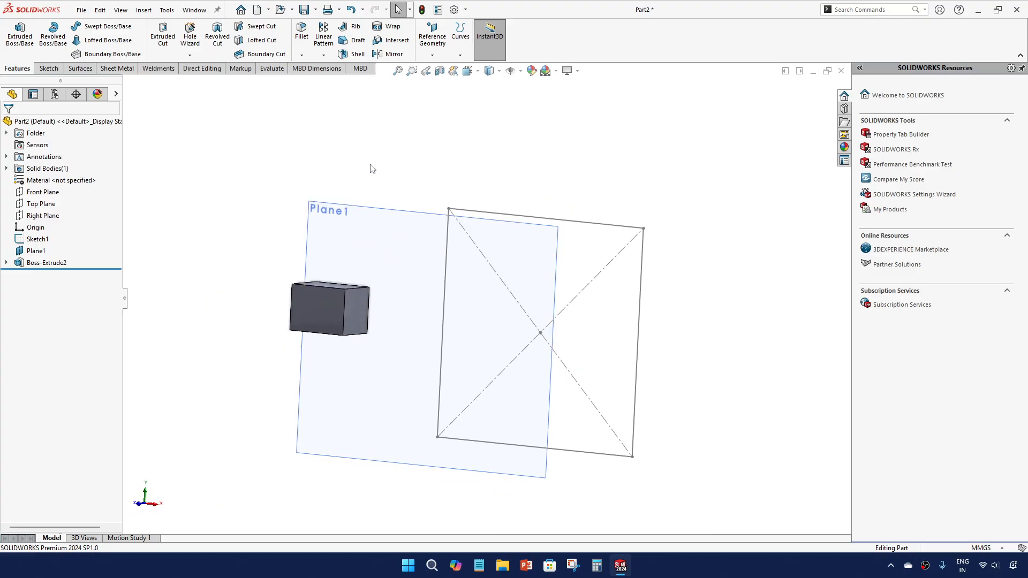
click(354, 40)
mouse_move(383, 298)
middle_down()
mouse_move(361, 306)
mouse_move(349, 337)
mouse_move(333, 336)
mouse_move(378, 332)
mouse_move(405, 241)
mouse_move(344, 260)
mouse_move(343, 242)
middle_up()
click(349, 336)
click(342, 342)
click(379, 356)
click(406, 239)
Step: Draft the block's four side faces by 5 degrees, replacing the pull reference with the block's front face
right_click(57, 212)
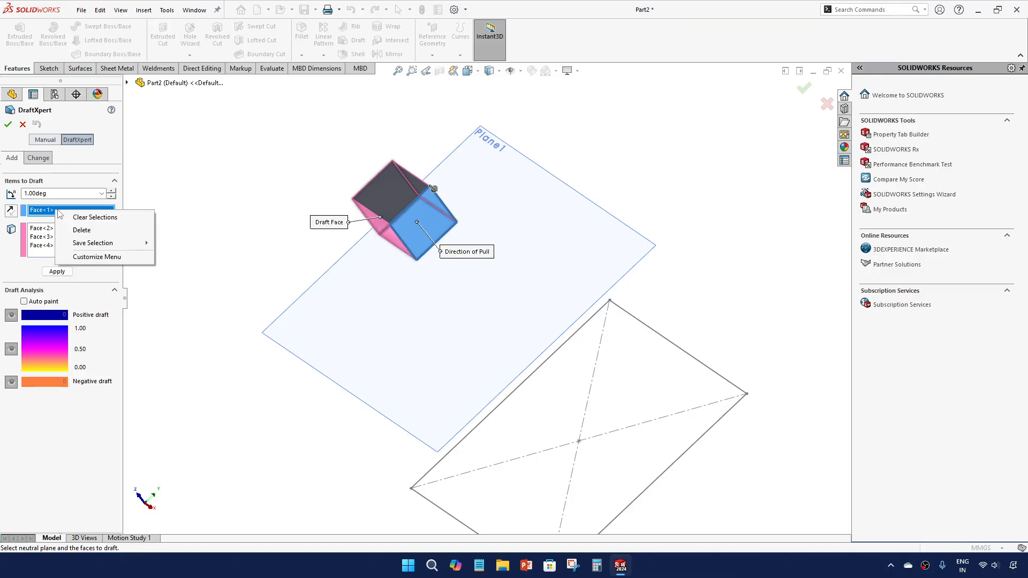
click(79, 217)
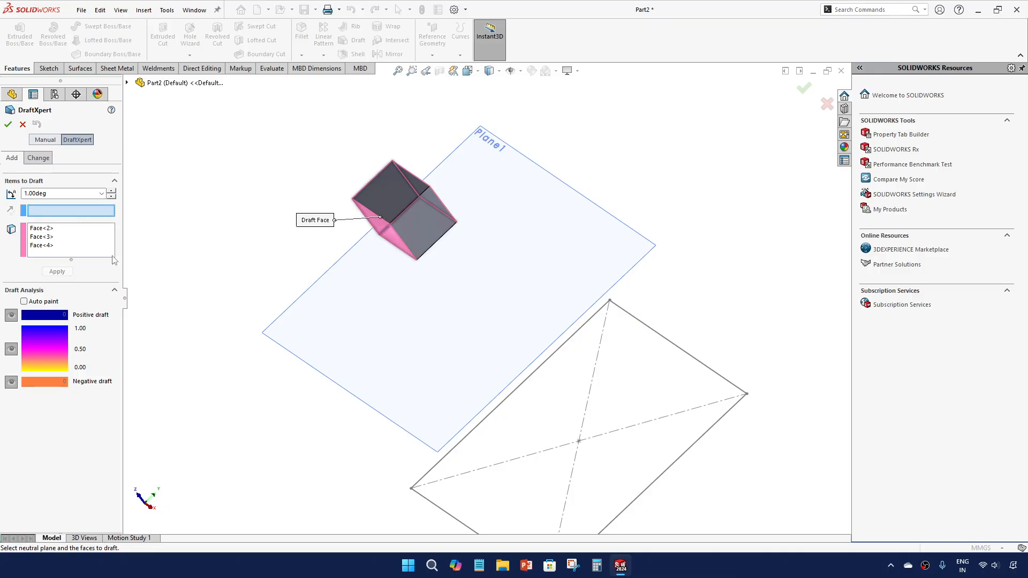
click(98, 254)
click(426, 235)
click(63, 209)
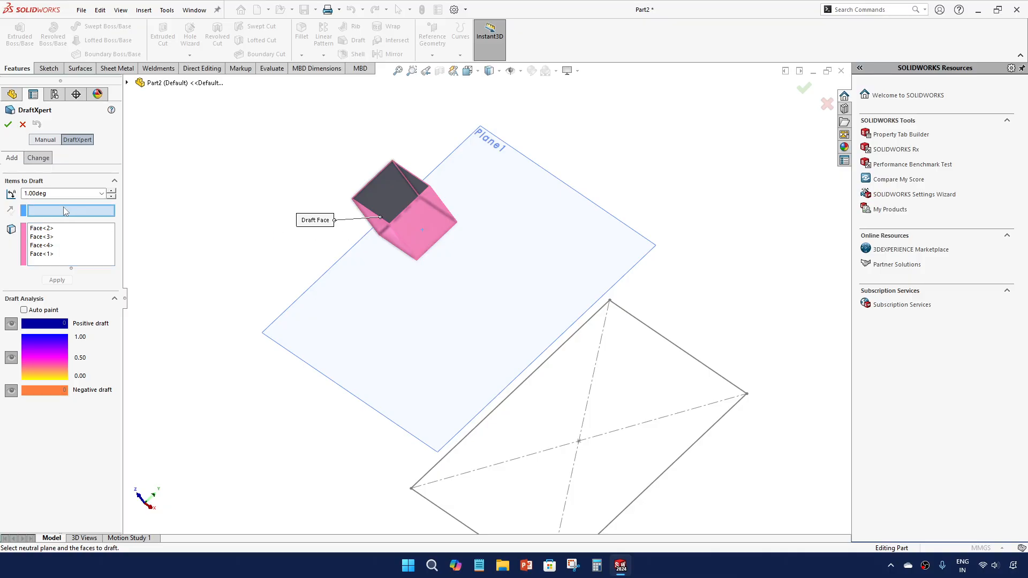
click(404, 177)
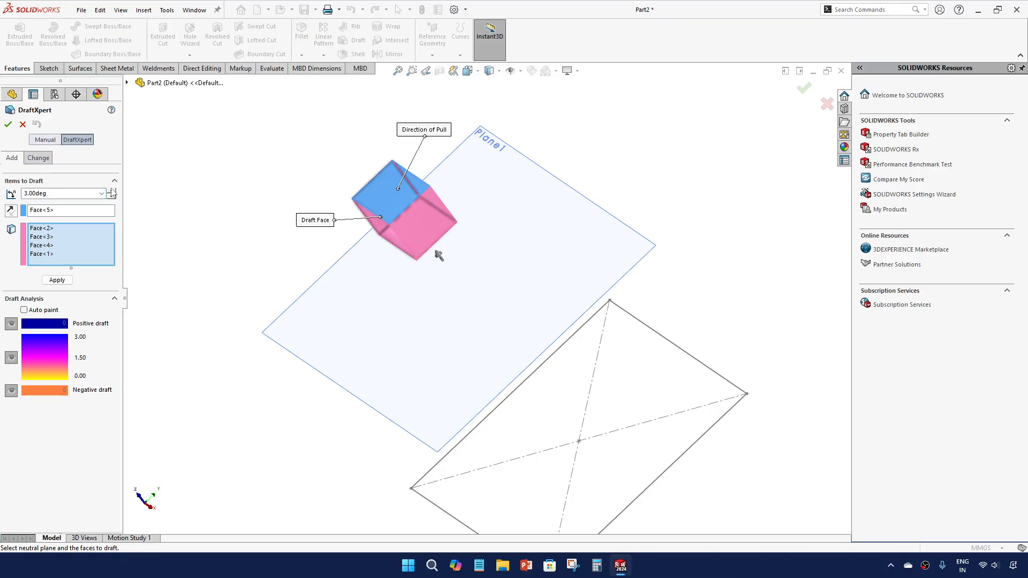
click(8, 124)
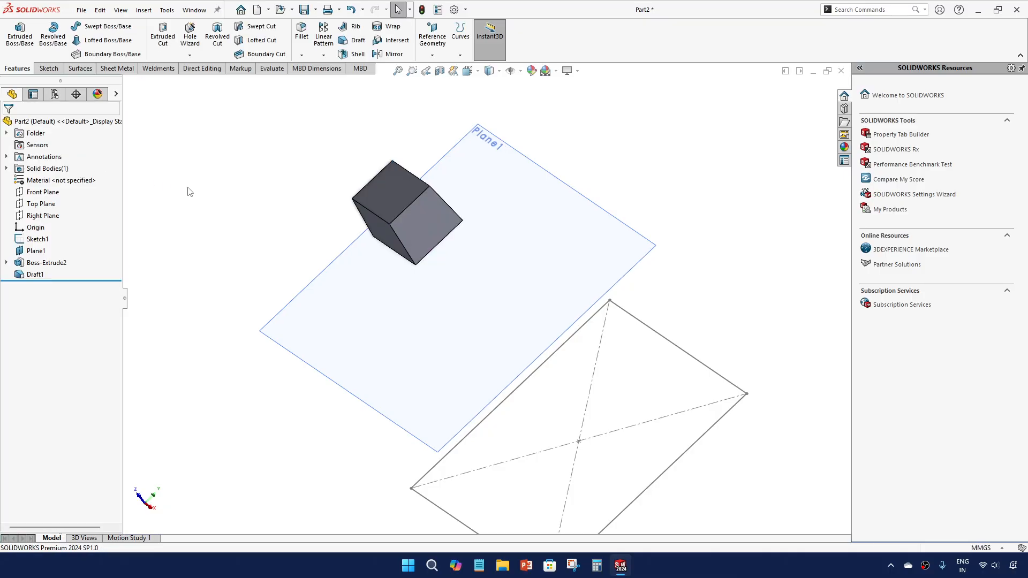
Step: Start a blind boss extrusion of the square sketch and use the drafted block's upper-right side edge as its direction
middle_drag(341, 224, 344, 363)
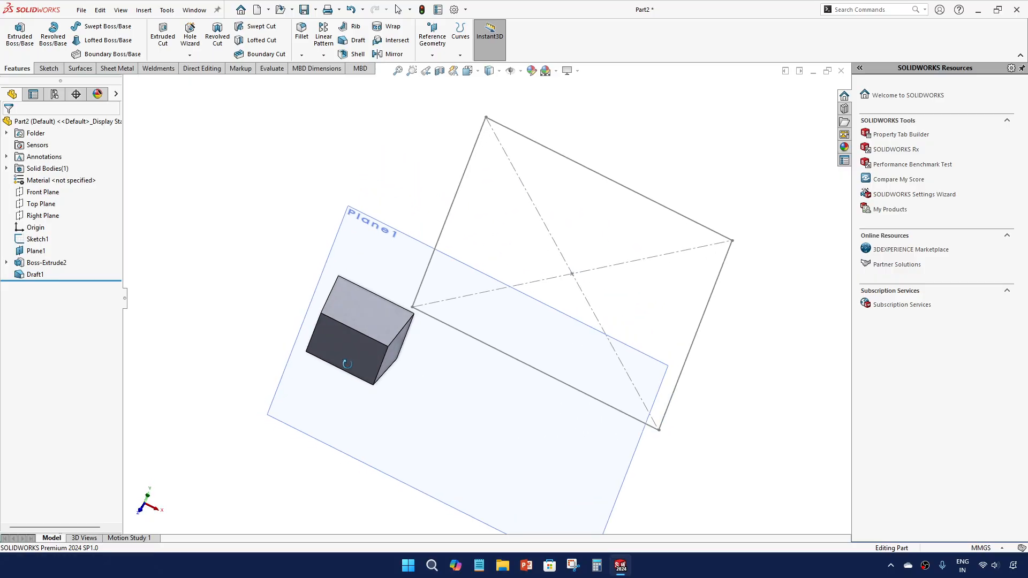
scroll(345, 362, up, 1)
middle_drag(409, 306, 367, 285)
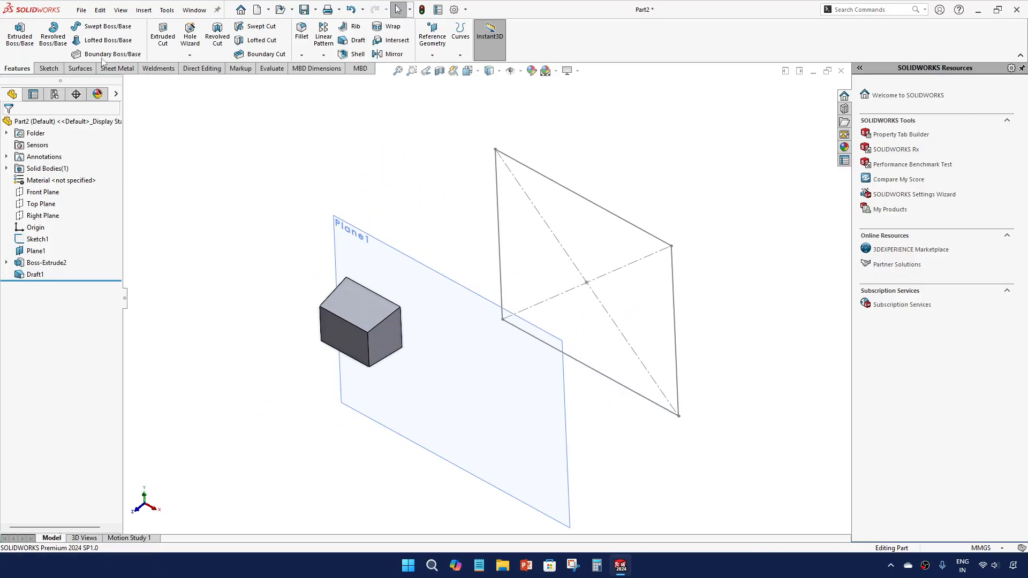
click(20, 33)
click(534, 171)
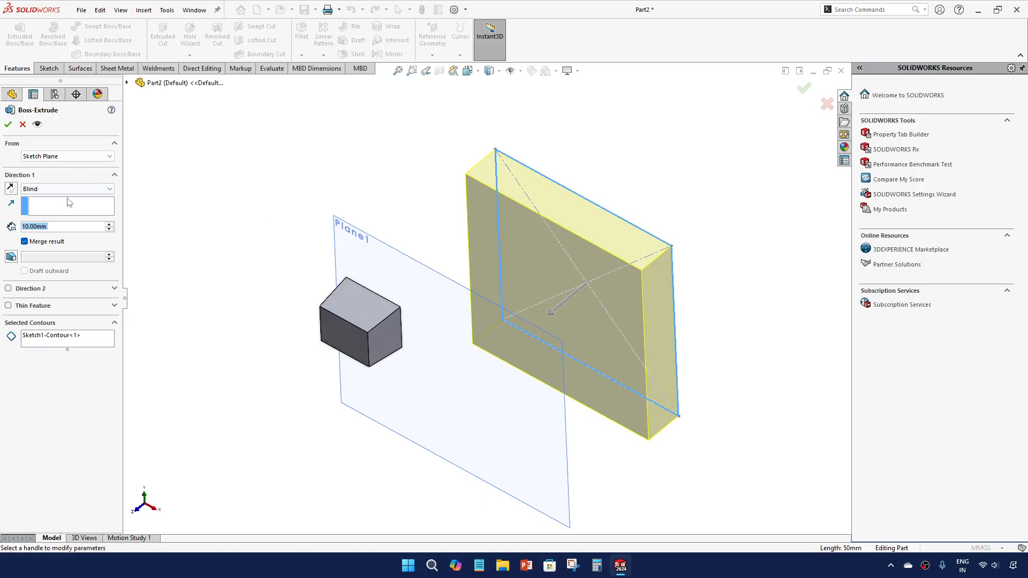
click(65, 209)
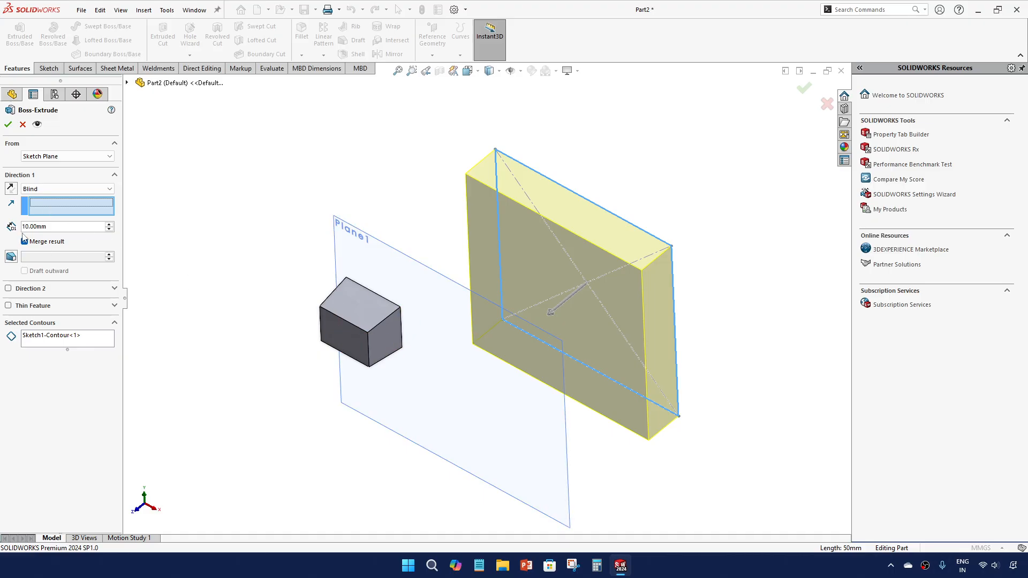
click(381, 323)
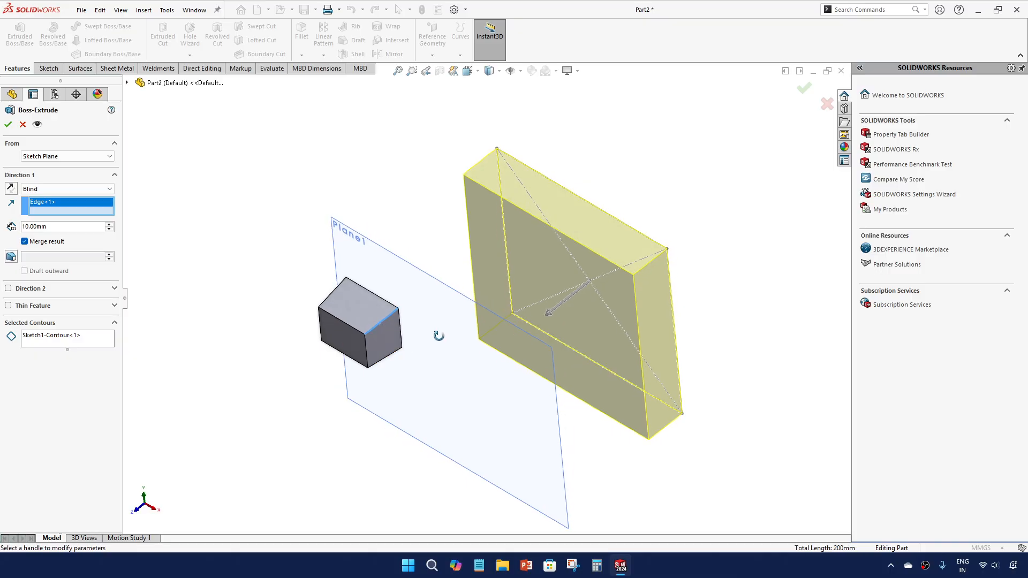
Step: Set the square's extrusion depth to 48 mm along the chosen edge and complete the feature
click(547, 316)
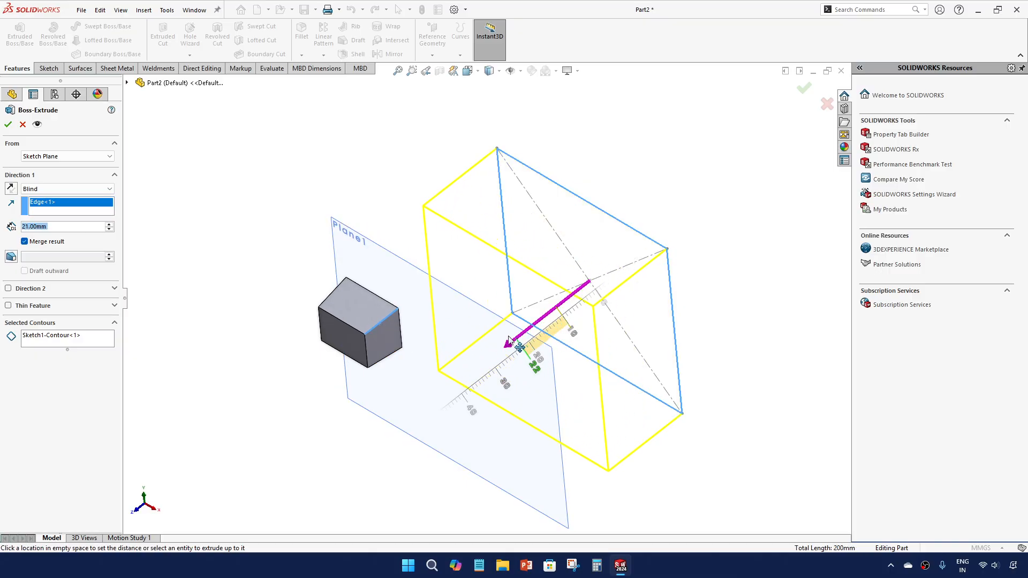
click(413, 389)
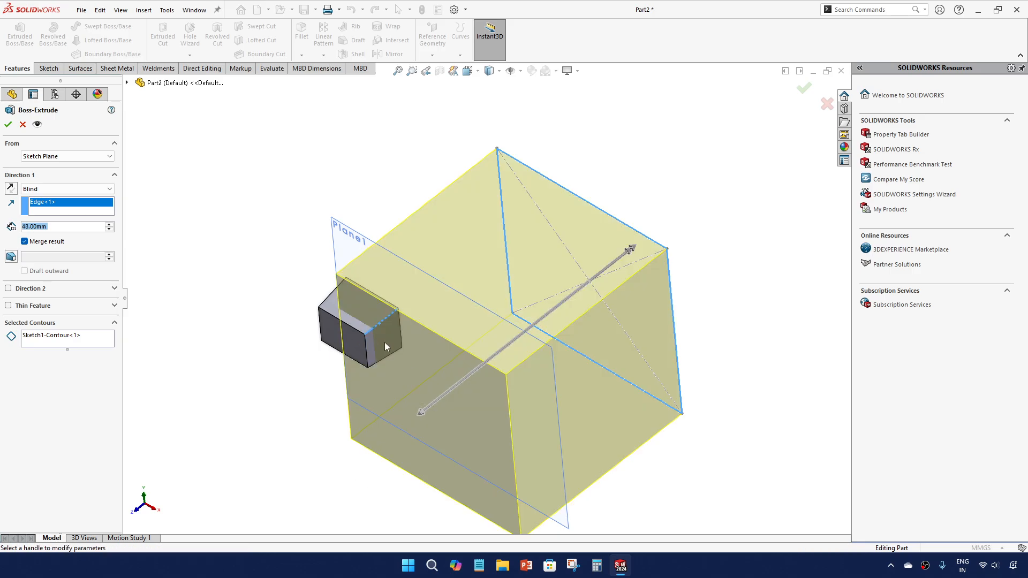
mouse_move(377, 331)
middle_down()
mouse_move(442, 232)
mouse_move(390, 334)
middle_up()
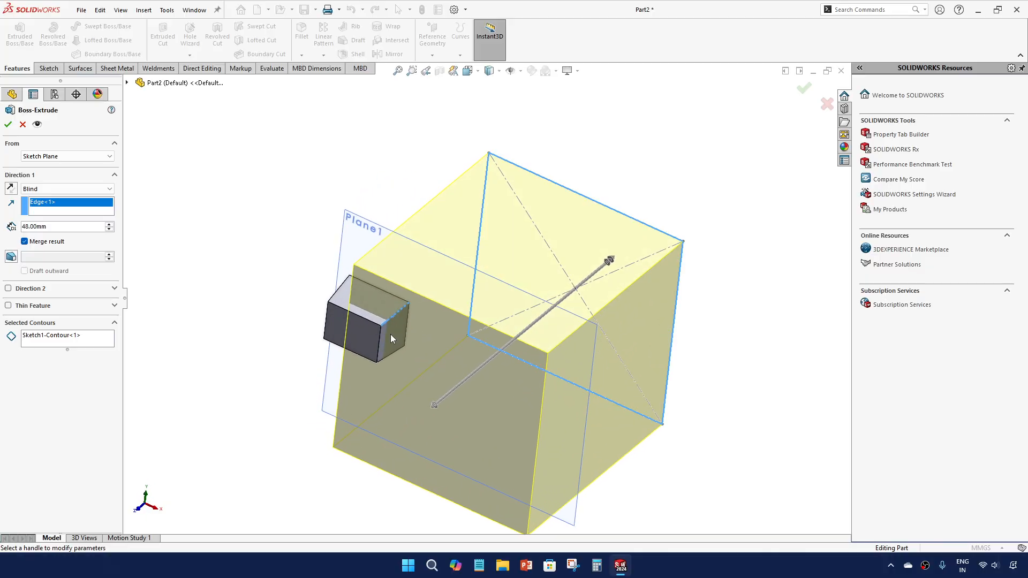
scroll(390, 334, down, 4)
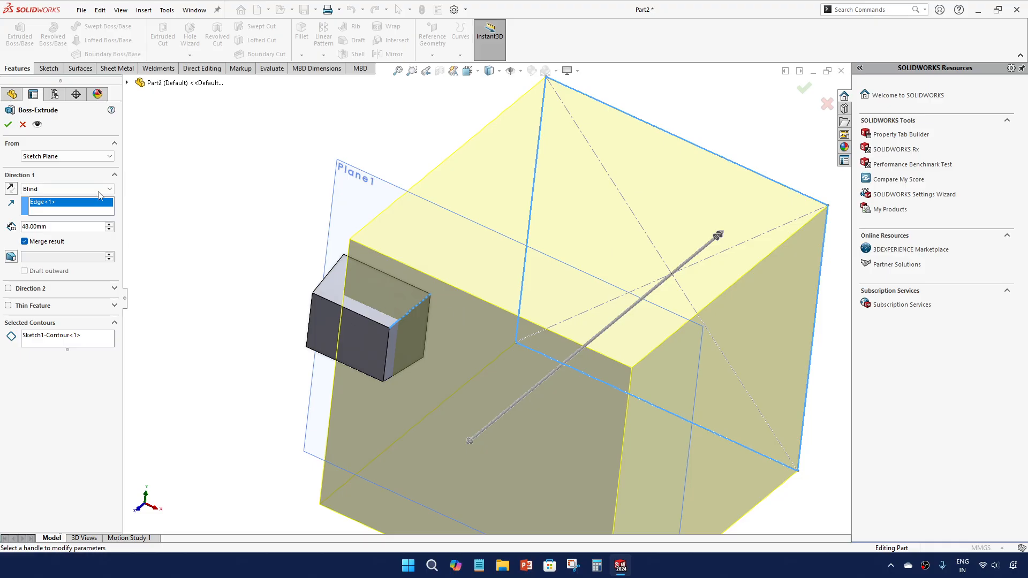
click(8, 124)
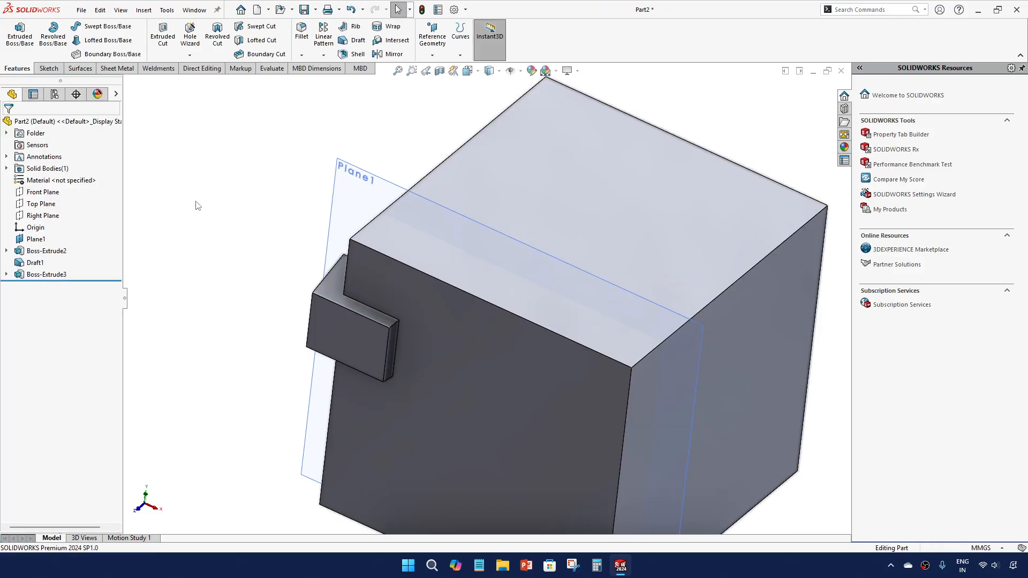
Step: Edit the small block's draft and set its angle to 18 degrees
mouse_move(308, 243)
middle_down()
mouse_move(317, 212)
mouse_move(314, 249)
middle_up()
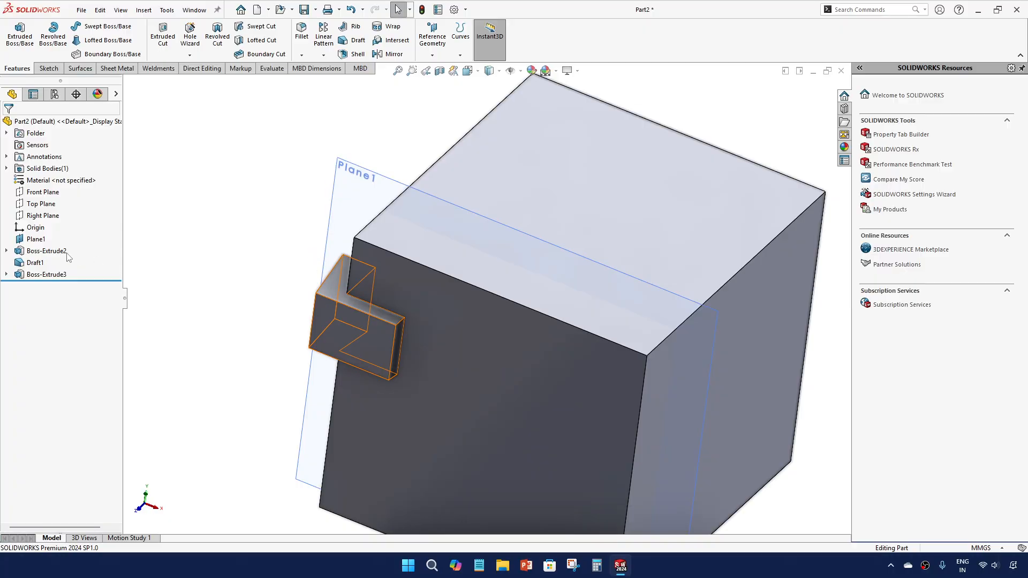
click(41, 264)
click(50, 235)
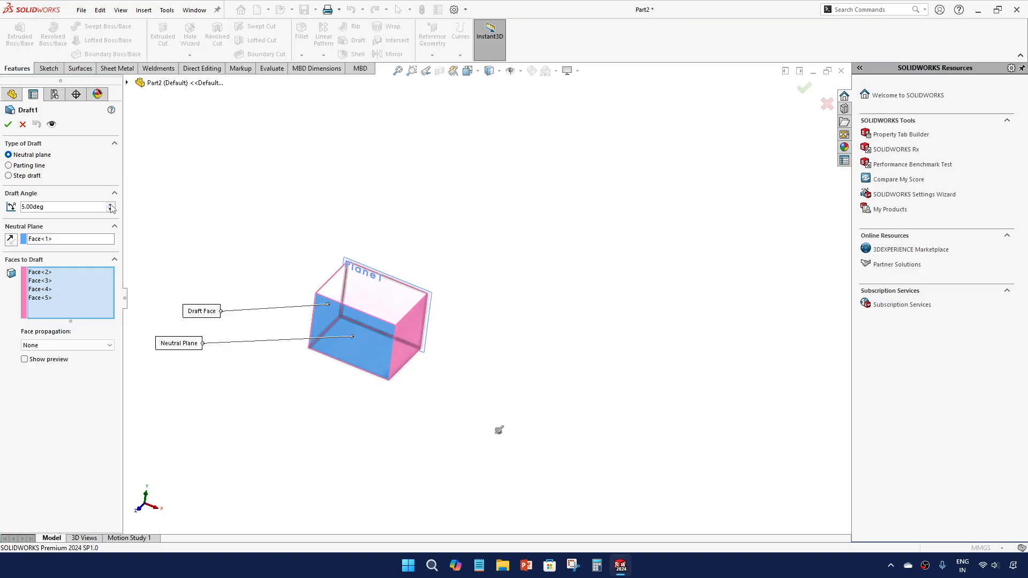
click(110, 205)
click(110, 206)
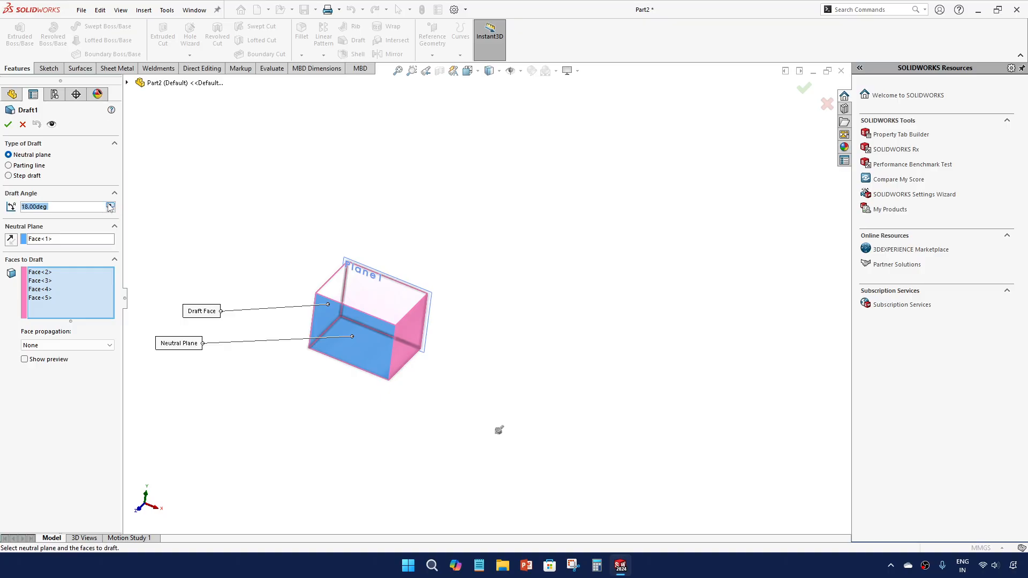
click(8, 126)
middle_drag(223, 202, 534, 223)
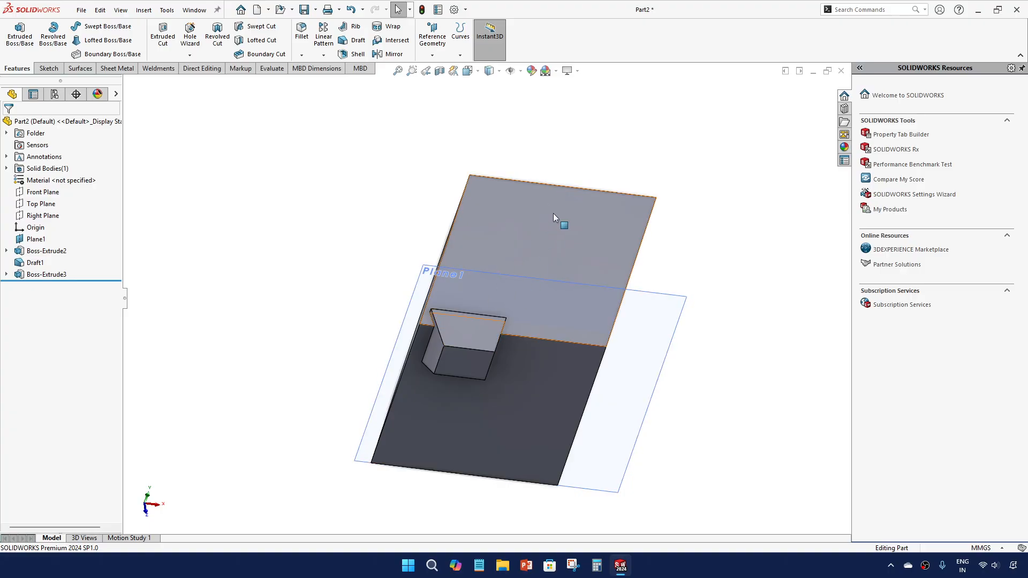
middle_drag(512, 303, 473, 361)
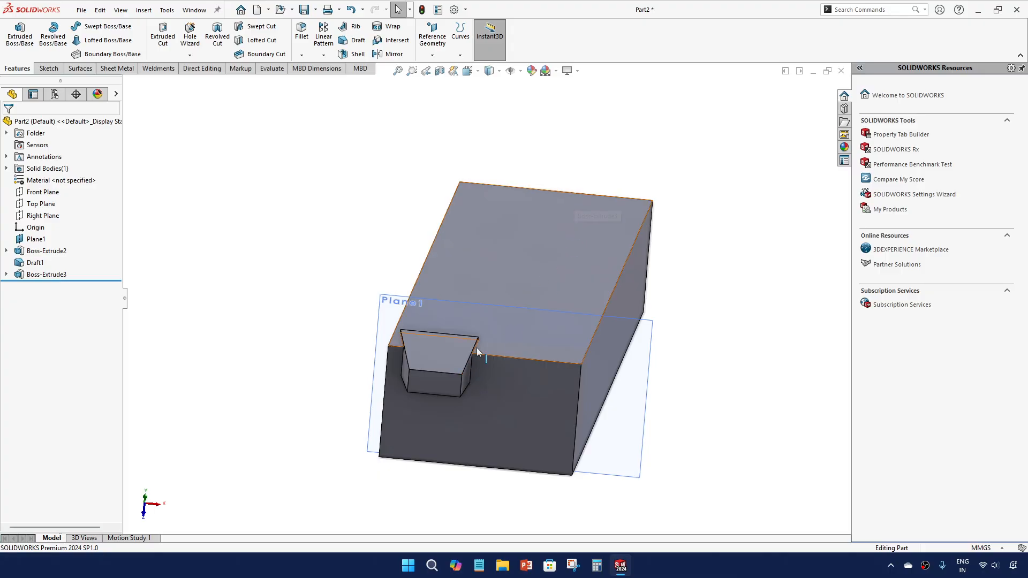
middle_drag(498, 341, 488, 319)
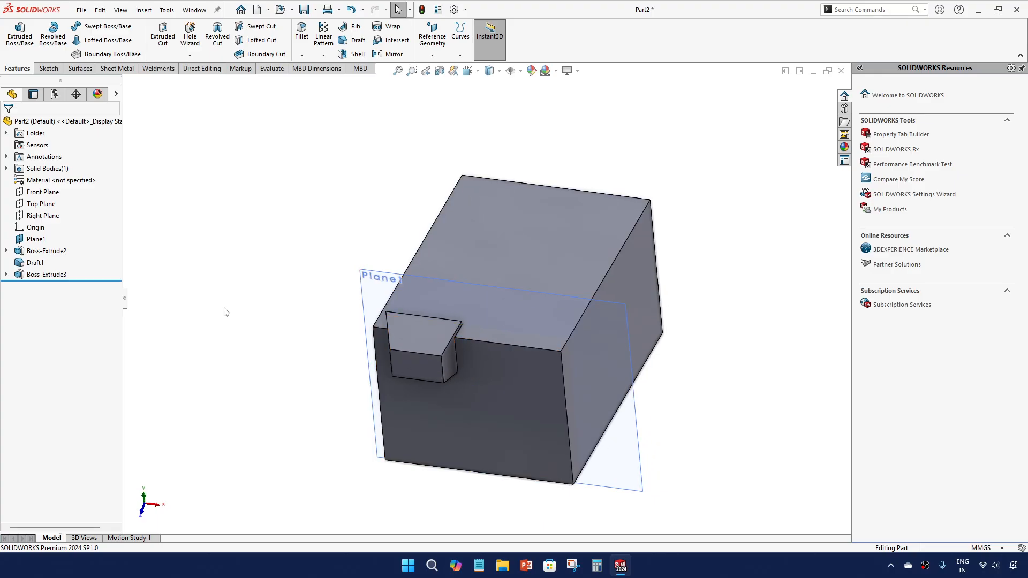
Step: Edit the square's boss extrusion and remove the block edge used as its direction of extrusion
click(47, 274)
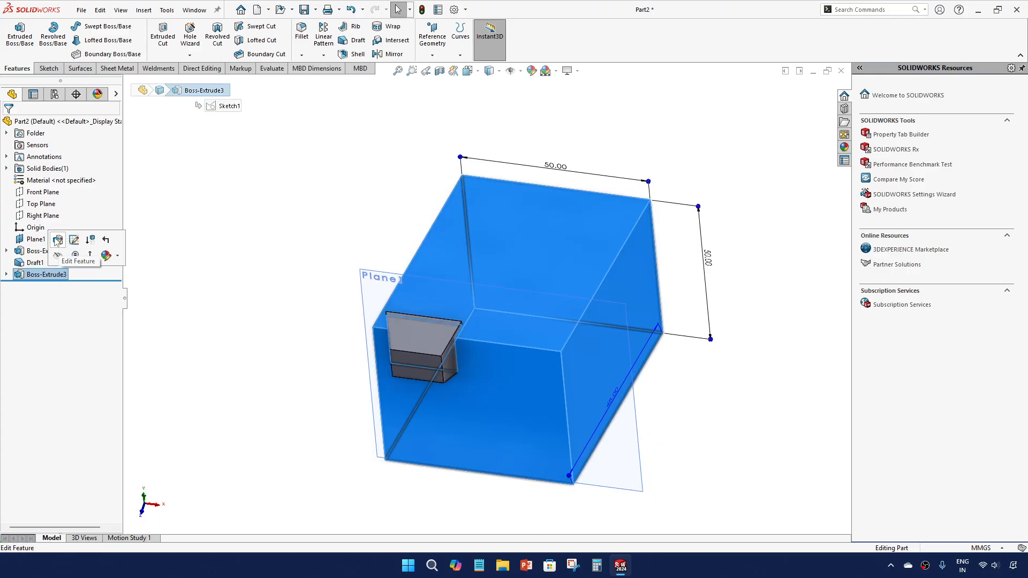
click(54, 238)
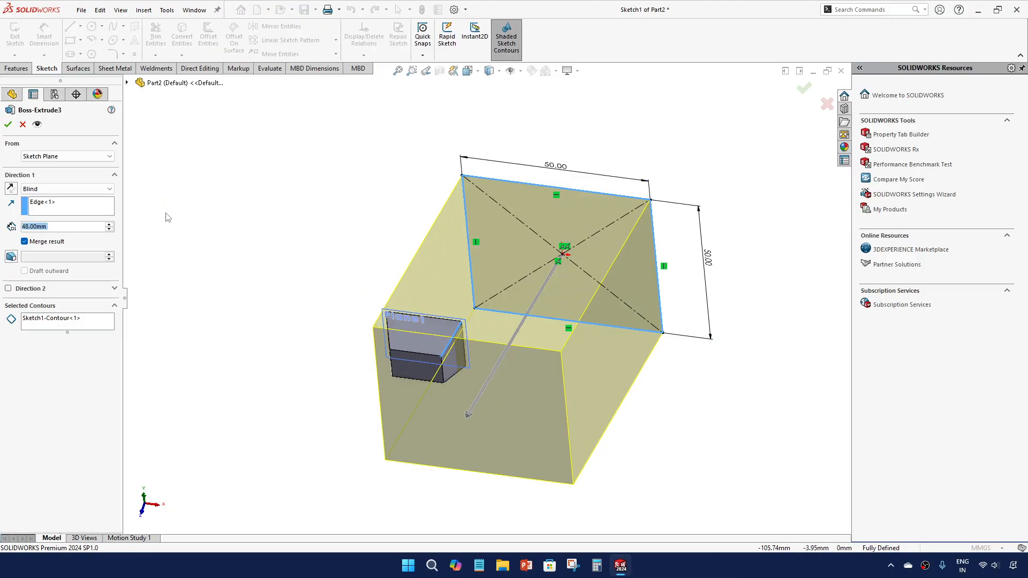
right_click(76, 207)
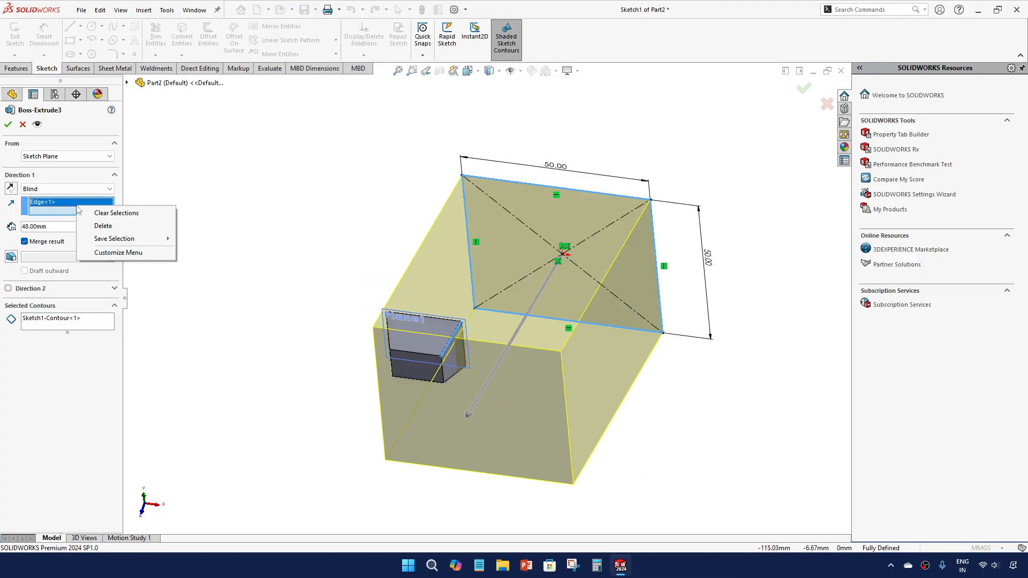
click(104, 226)
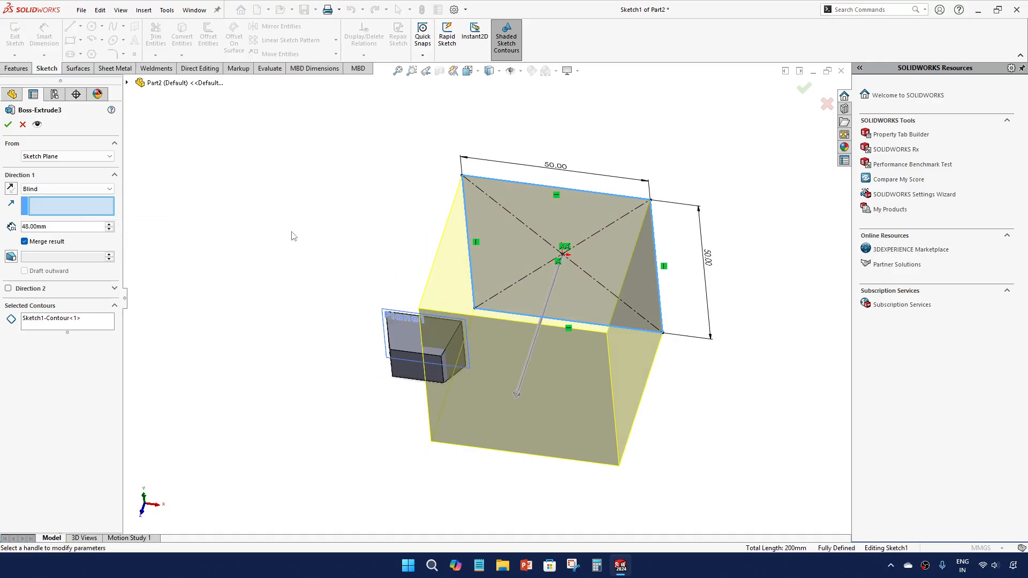
middle_drag(396, 182, 346, 276)
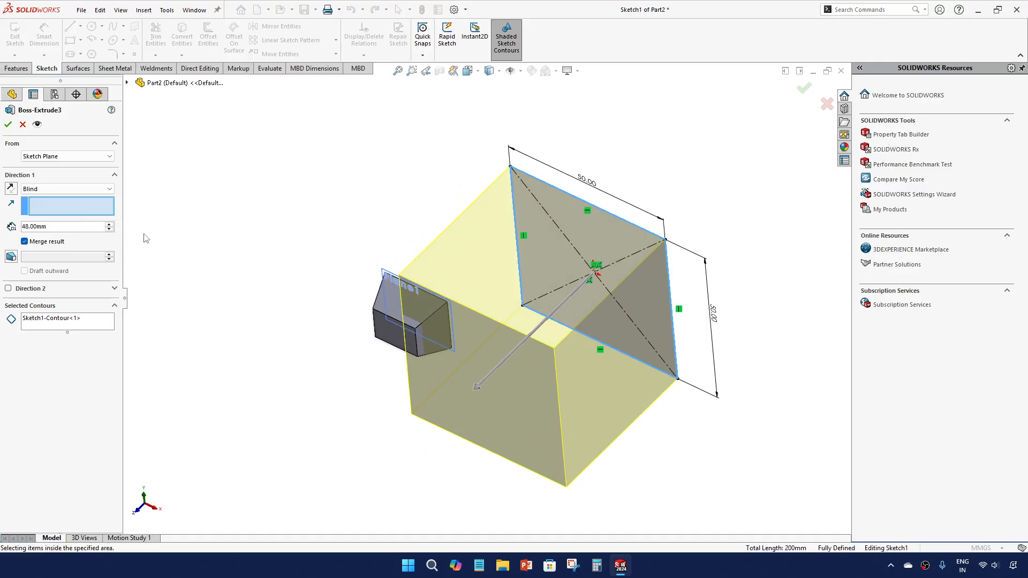
Step: Change the square extrusion's Direction 1 end condition to Through All
click(96, 191)
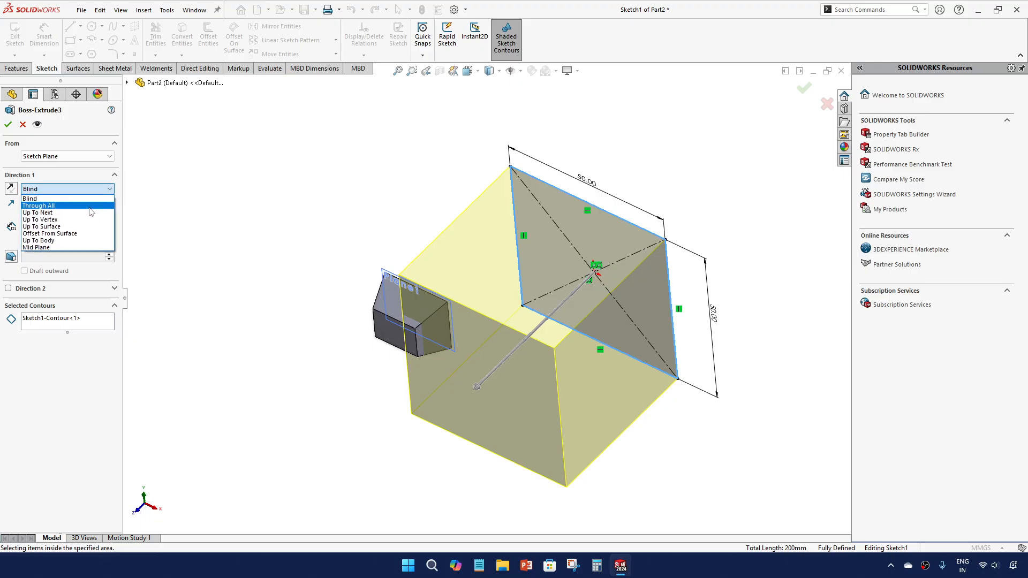
click(90, 206)
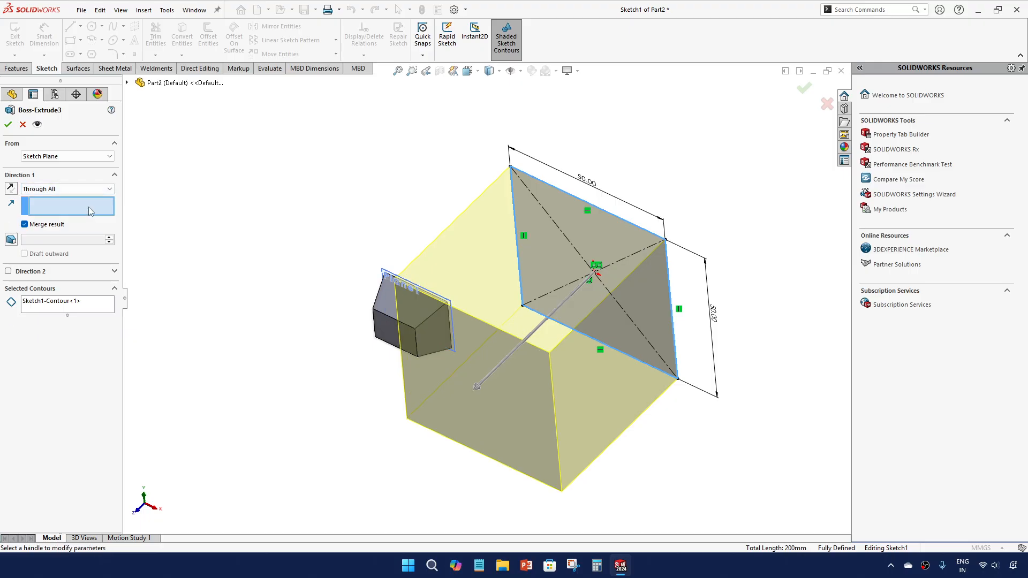
mouse_move(309, 242)
middle_down()
mouse_move(298, 246)
mouse_move(290, 326)
mouse_move(304, 283)
middle_up()
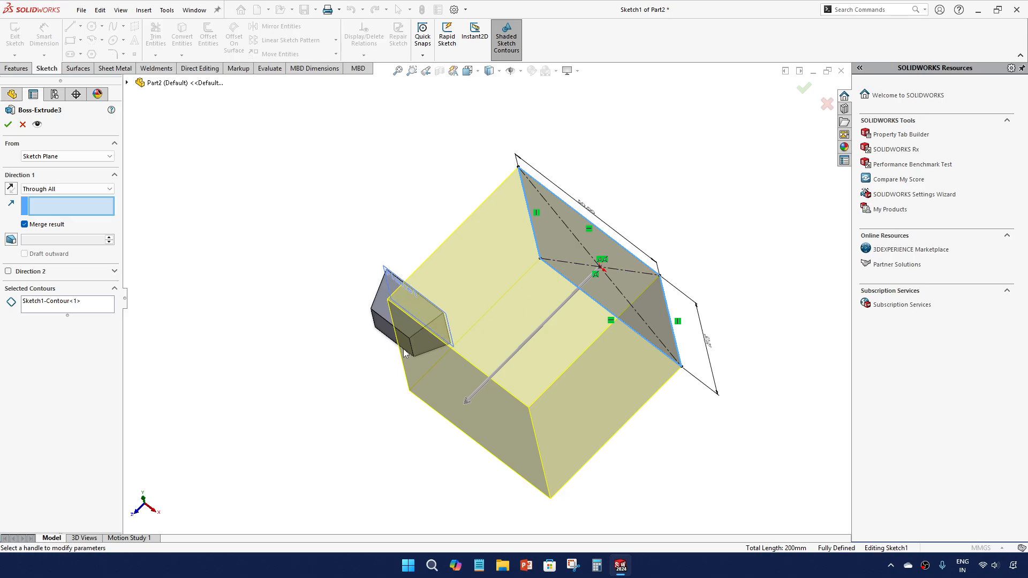
mouse_move(393, 348)
middle_down()
mouse_move(369, 355)
mouse_move(369, 377)
mouse_move(394, 353)
mouse_move(396, 318)
middle_up()
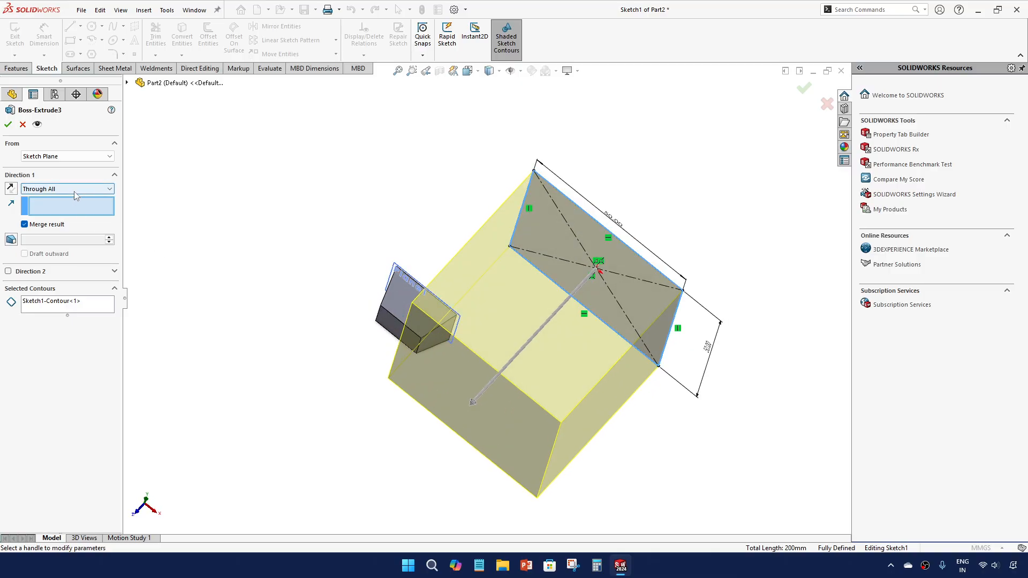
Step: Try the Up To Next end condition for the square's extrusion and finish editing the feature
click(76, 190)
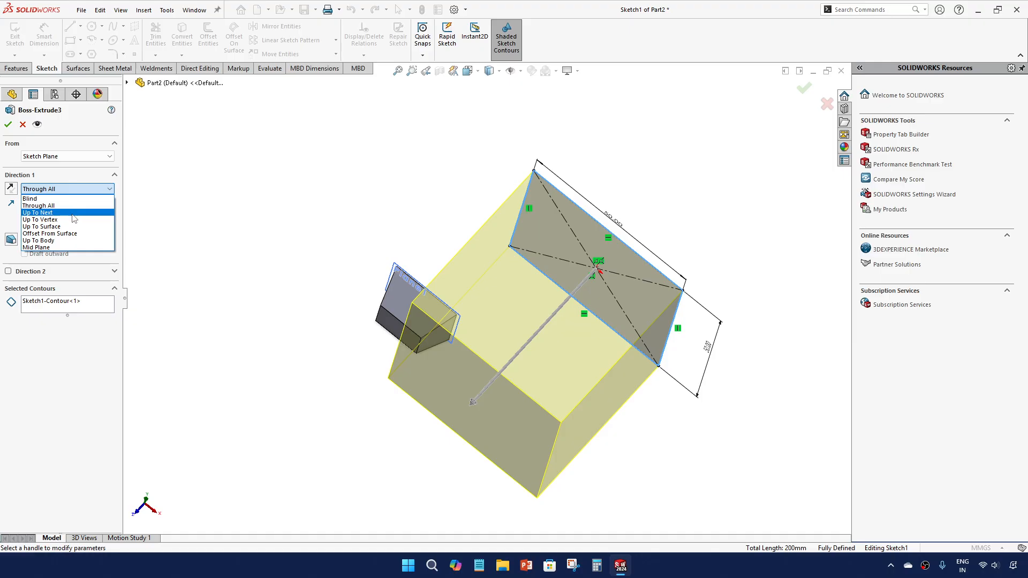
click(74, 213)
mouse_move(419, 293)
middle_down()
mouse_move(394, 416)
mouse_move(386, 361)
mouse_move(439, 336)
middle_up()
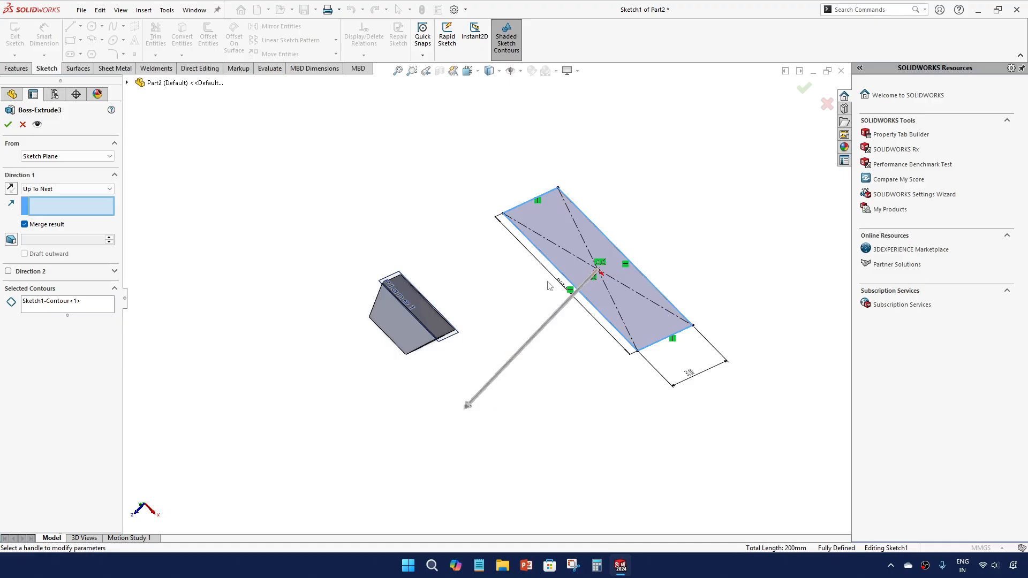
mouse_move(434, 328)
middle_down()
mouse_move(433, 268)
mouse_move(432, 285)
middle_up()
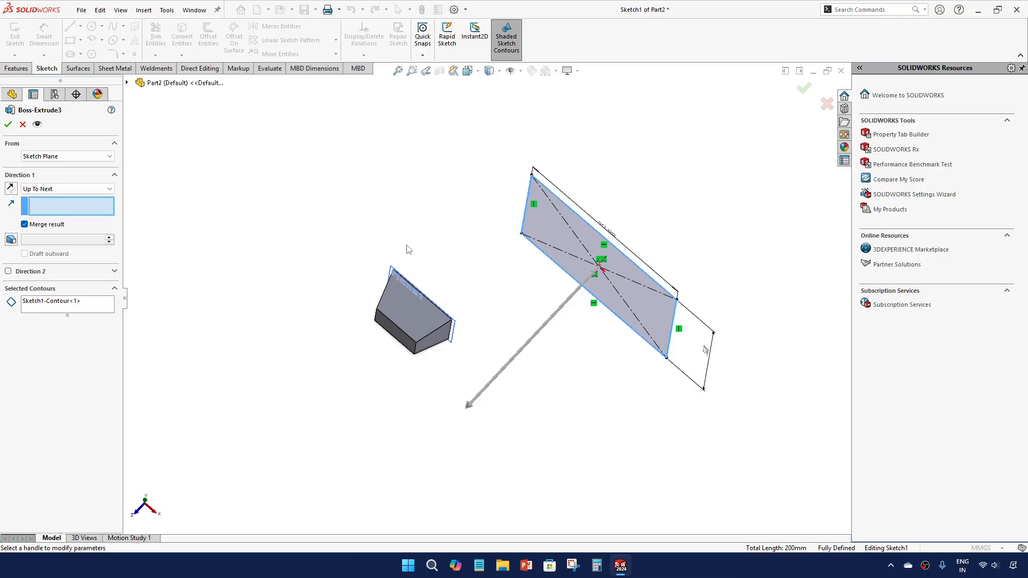
click(8, 124)
middle_drag(332, 291, 277, 283)
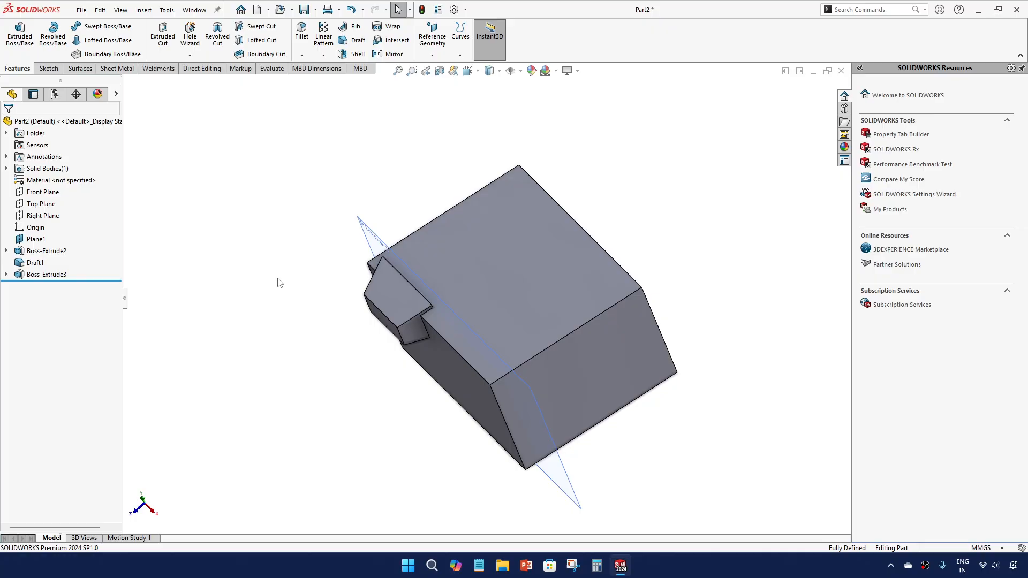
Step: Undo the boss extrusion of the square sketch
click(47, 275)
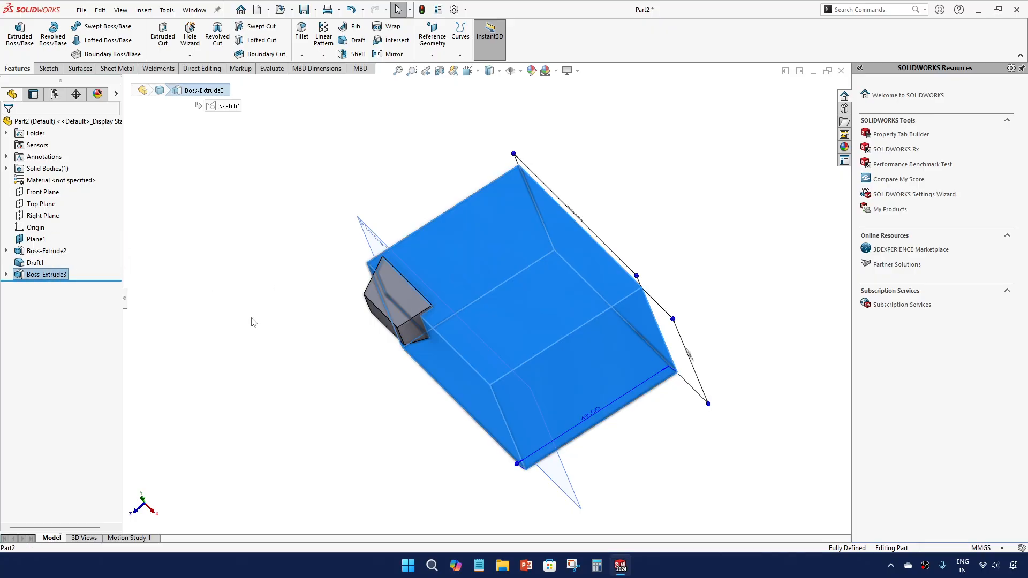
key(ctrl+z)
middle_drag(391, 376, 422, 301)
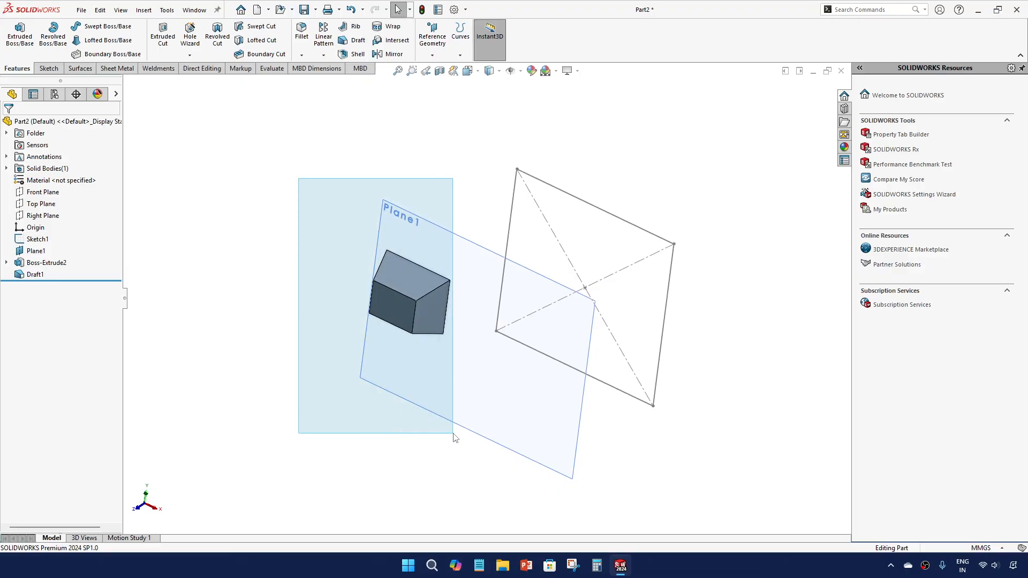
Step: Delete the small block completely, including its draft, its boss extrusion and its underlying rectangle sketch
key(Delete)
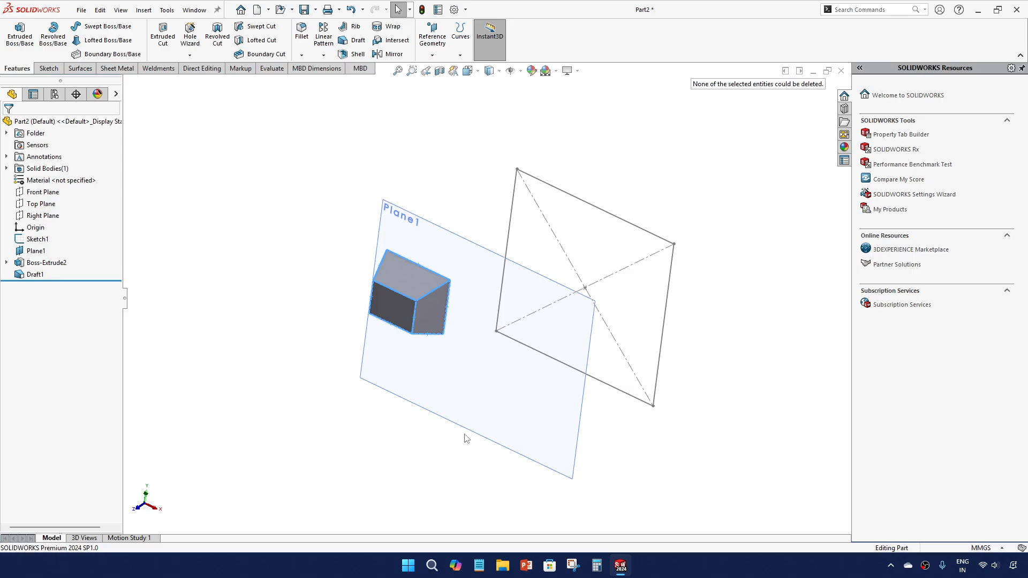
middle_drag(338, 312, 370, 252)
click(33, 274)
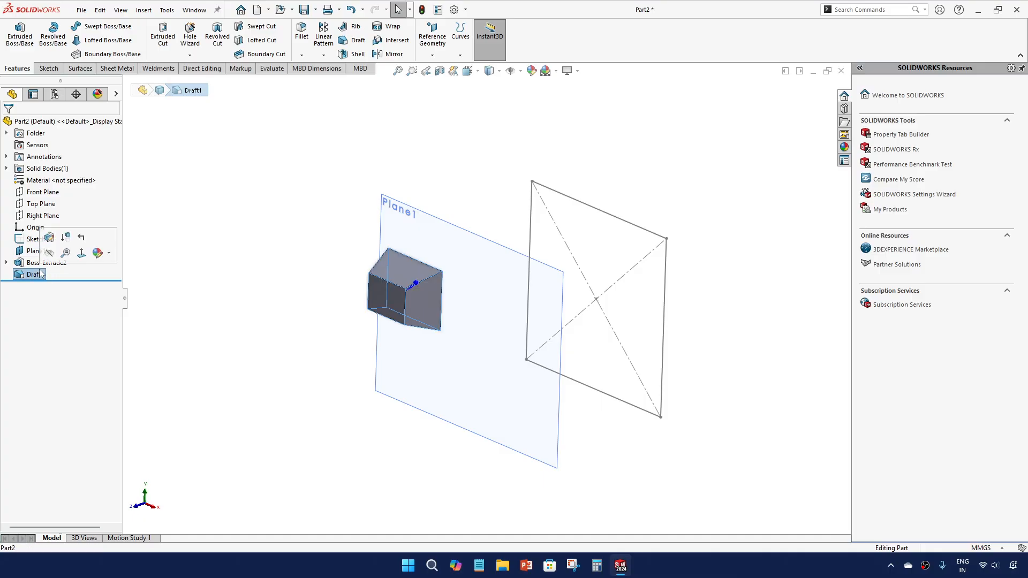
key(Delete)
click(37, 263)
key(Delete)
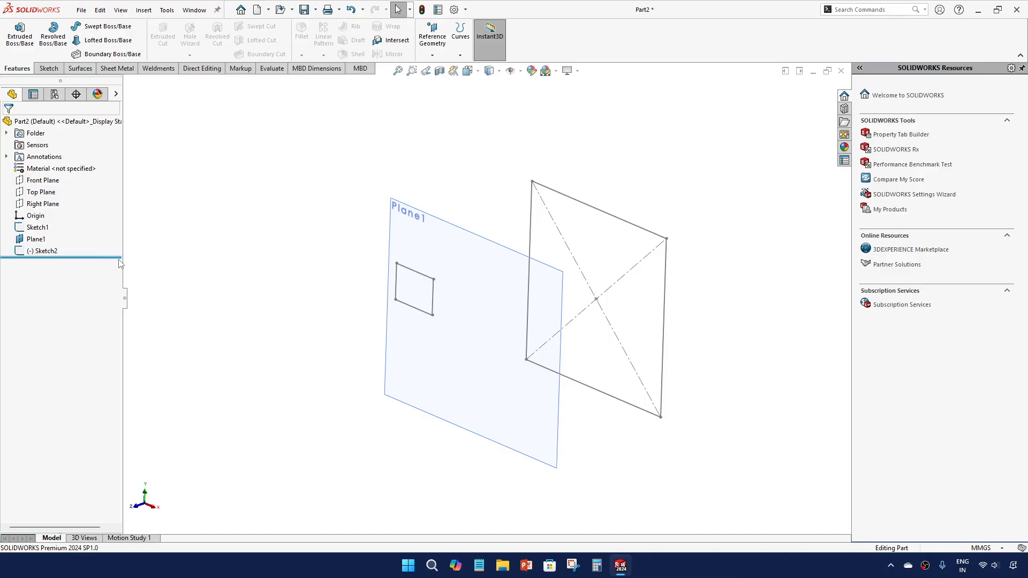
click(33, 251)
key(Delete)
middle_drag(309, 273, 303, 317)
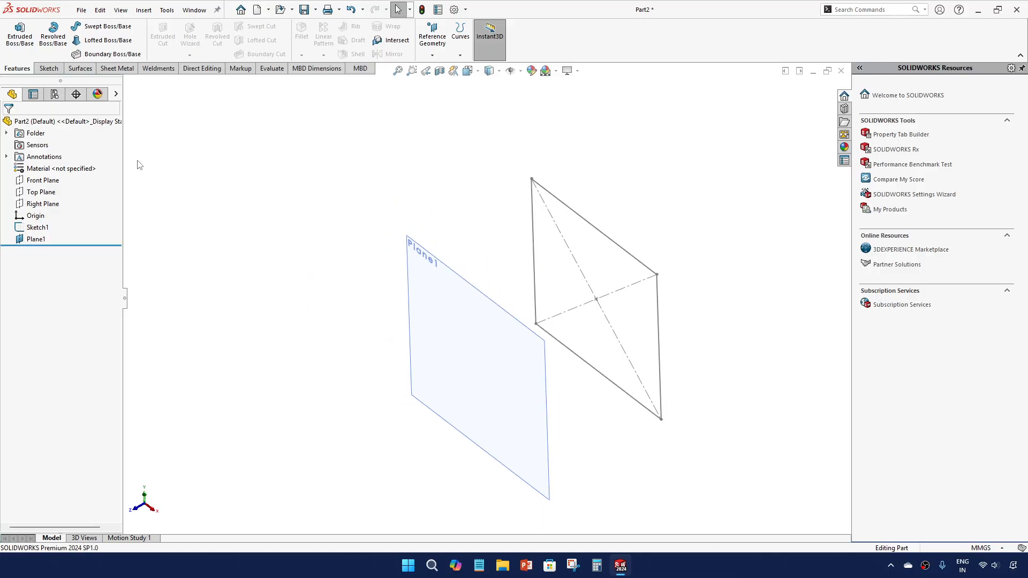
Step: Extrude the square sketch as a blind boss 18 mm deep from its sketch plane
click(20, 35)
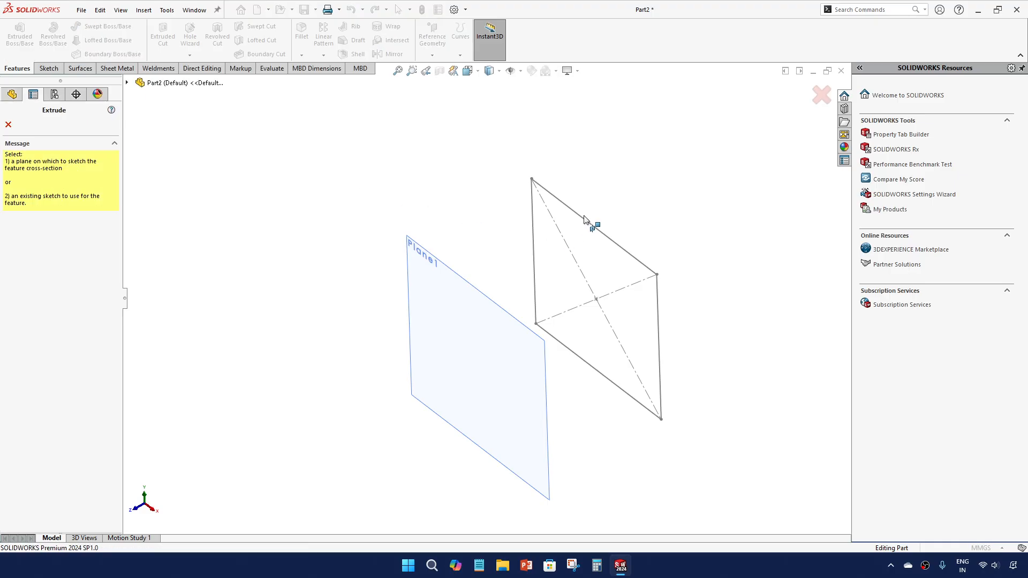
click(583, 225)
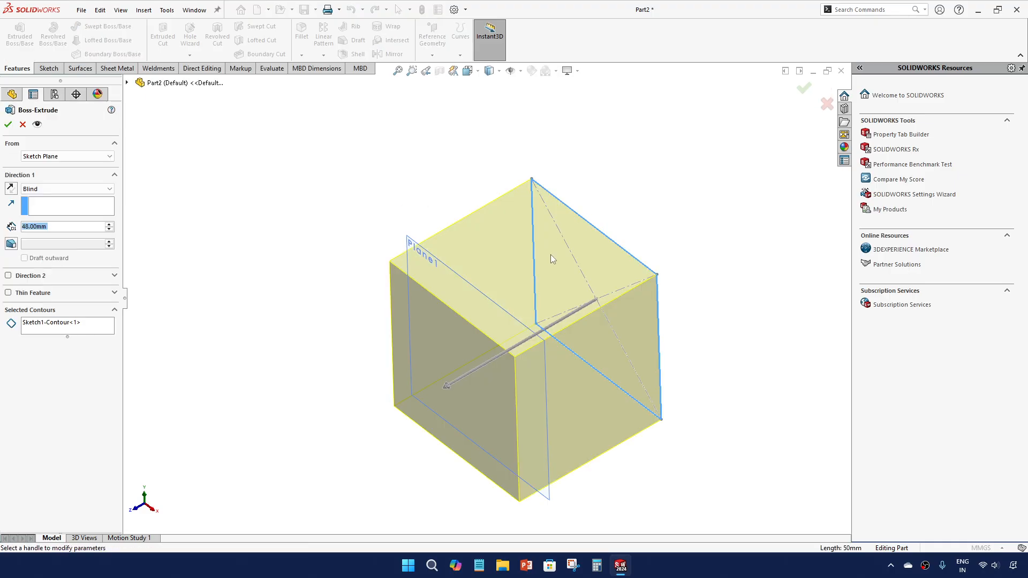
click(108, 231)
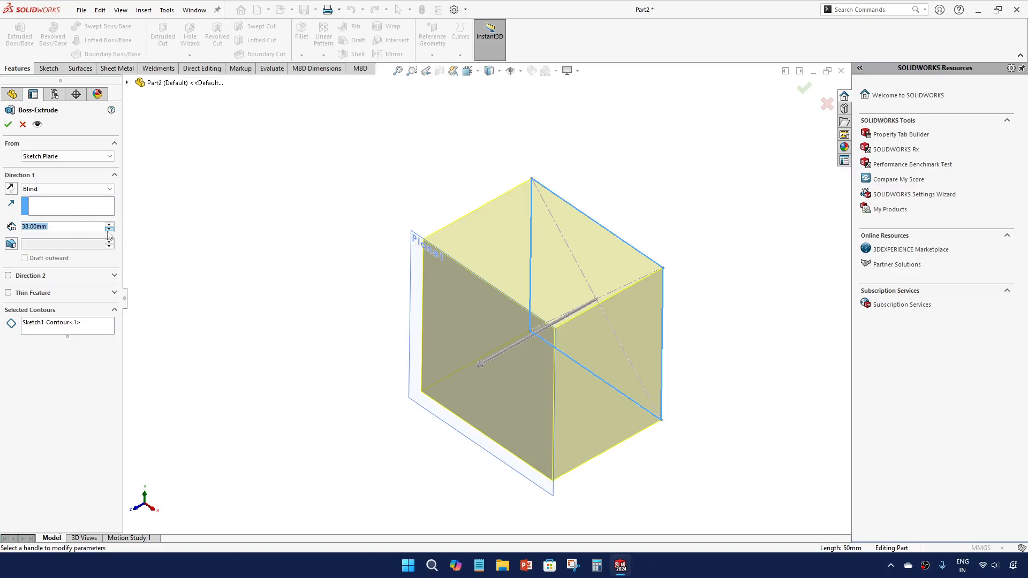
click(107, 230)
click(108, 231)
click(108, 231)
click(109, 225)
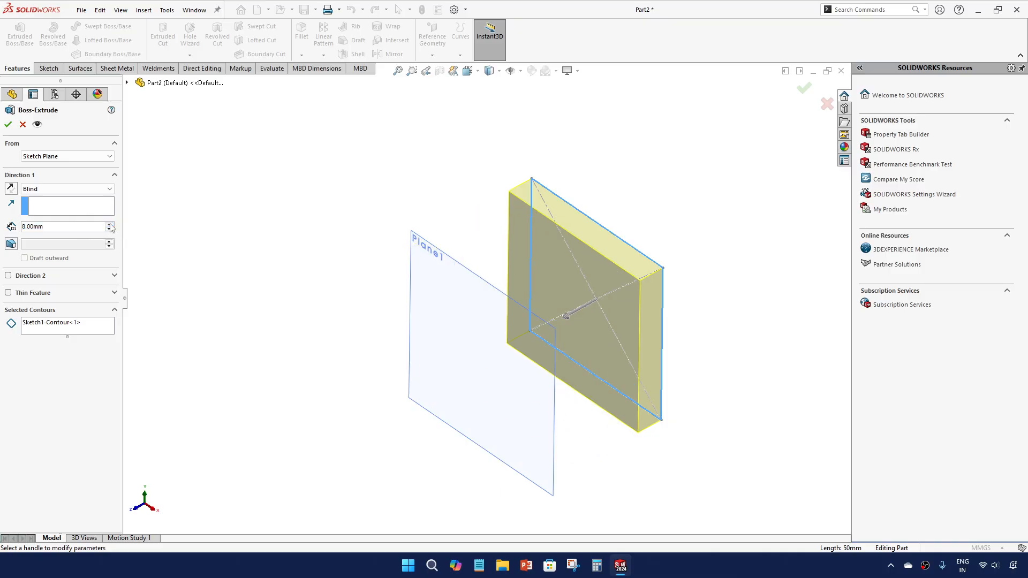
middle_drag(328, 254, 325, 267)
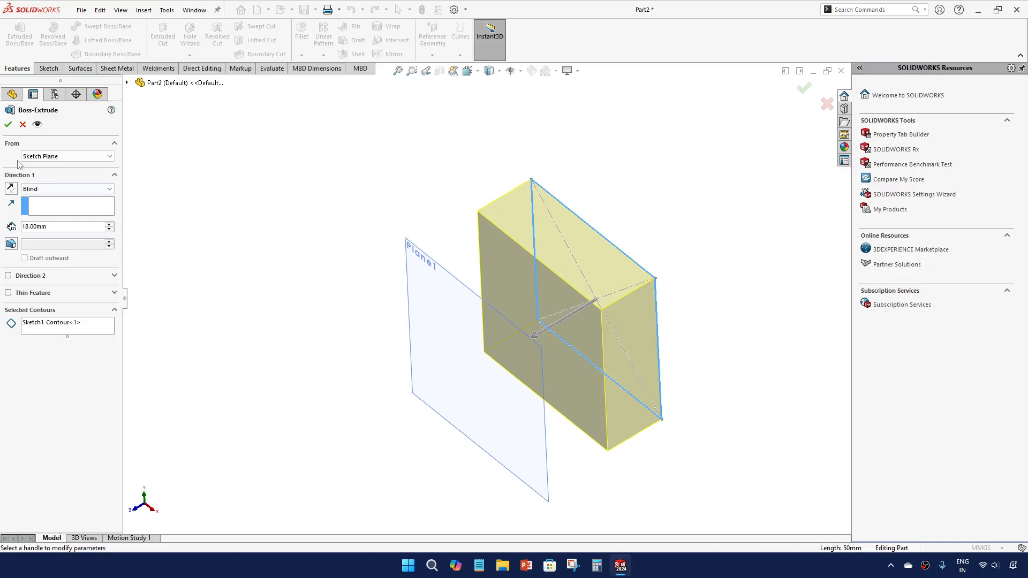
click(8, 124)
Step: Start an extruded cut on the block's top face with a corner rectangle about 30 by 13 mm from its back-right corner
mouse_move(218, 230)
middle_down()
mouse_move(511, 284)
mouse_move(488, 272)
mouse_move(471, 351)
mouse_move(485, 316)
mouse_move(502, 346)
middle_up()
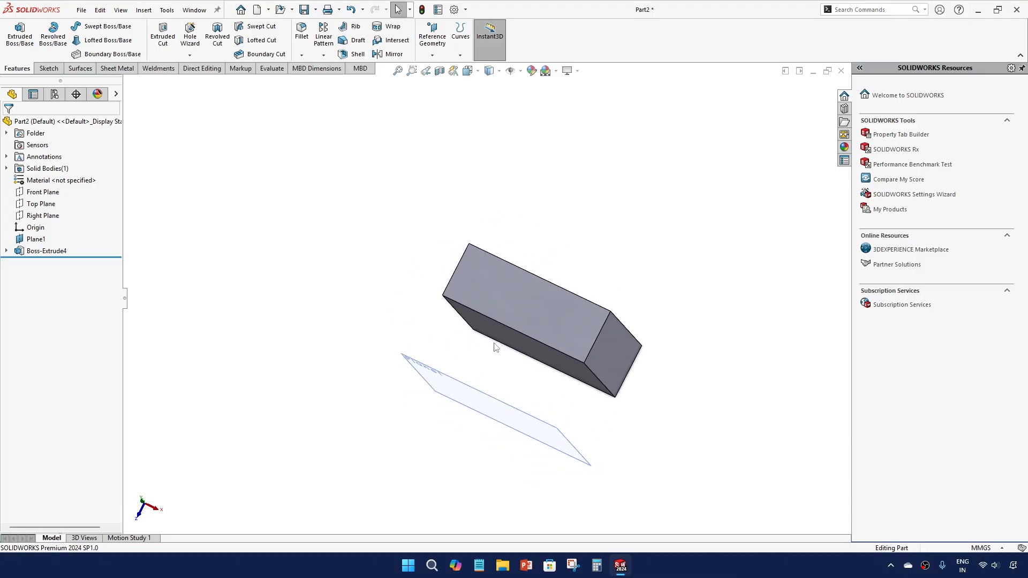
key(space)
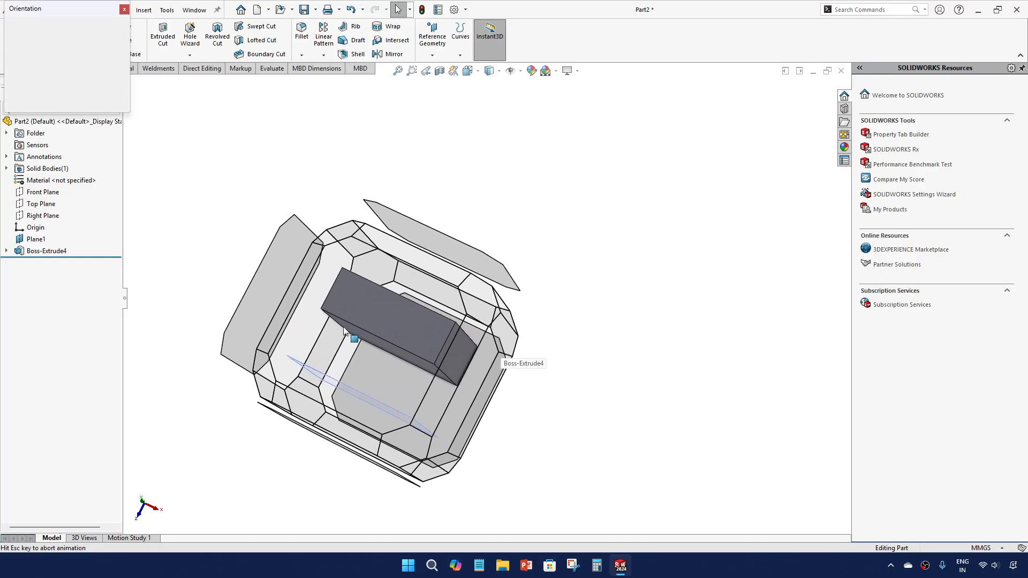
click(359, 335)
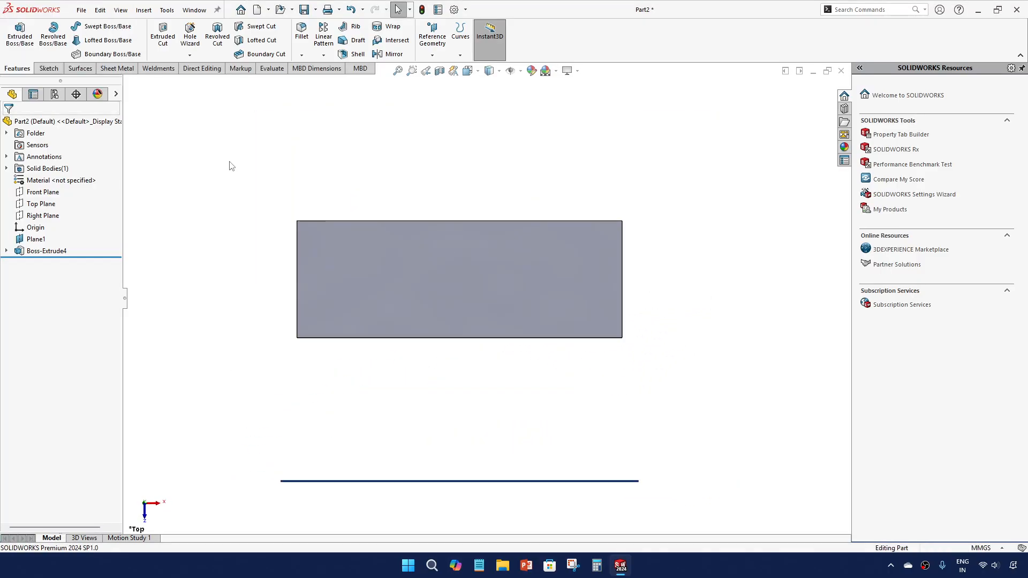
click(163, 44)
click(354, 226)
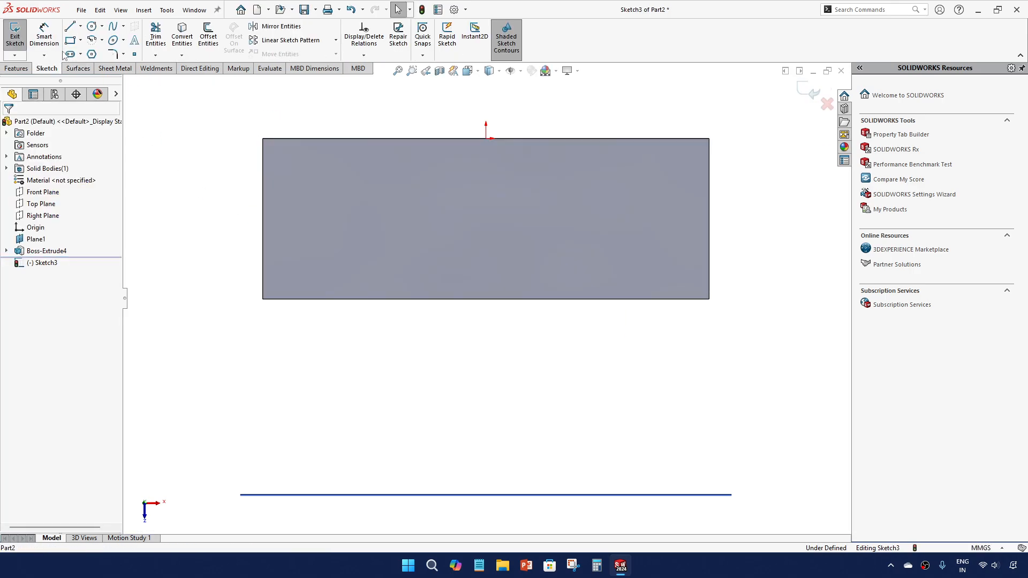
click(70, 40)
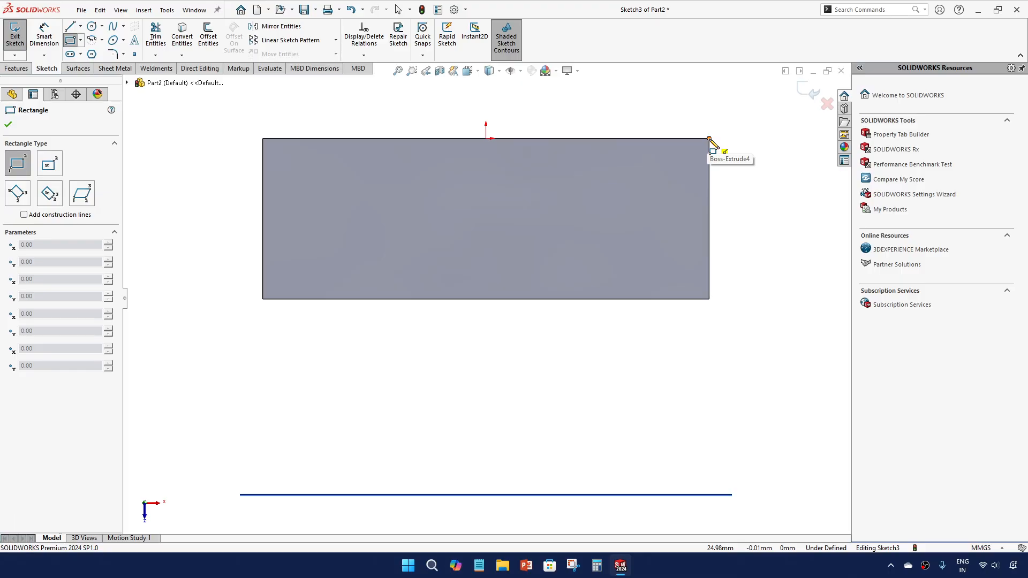
click(709, 139)
click(439, 253)
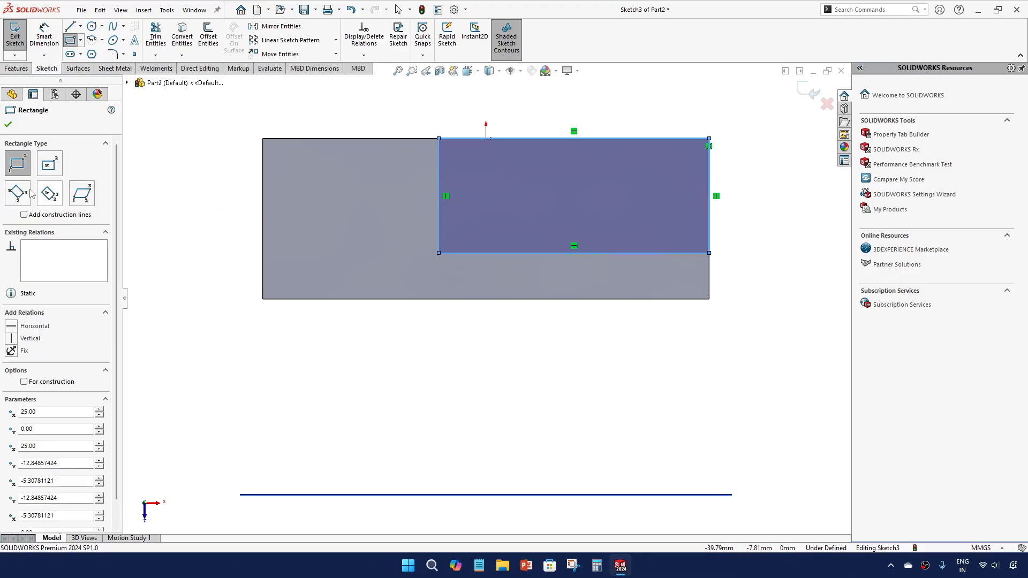
click(8, 124)
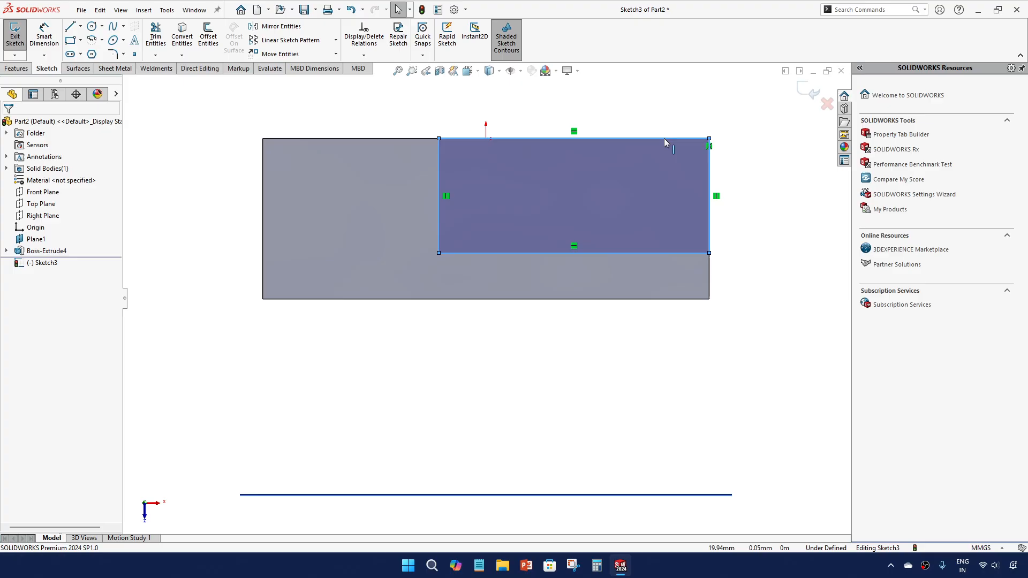
Step: Cut the corner rectangle Through All from the sketch plane so the block becomes L-shaped
click(799, 93)
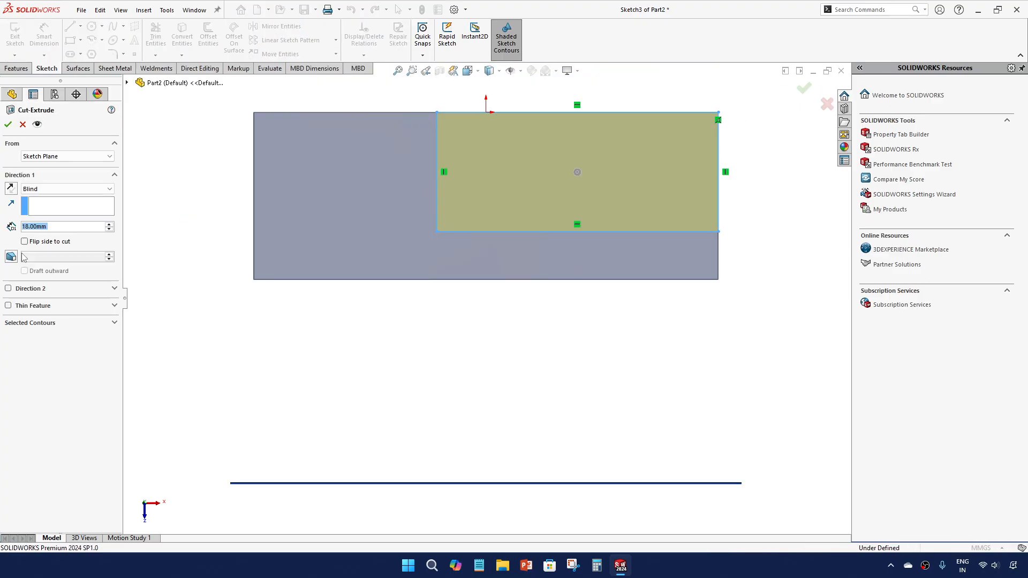
click(68, 189)
click(62, 207)
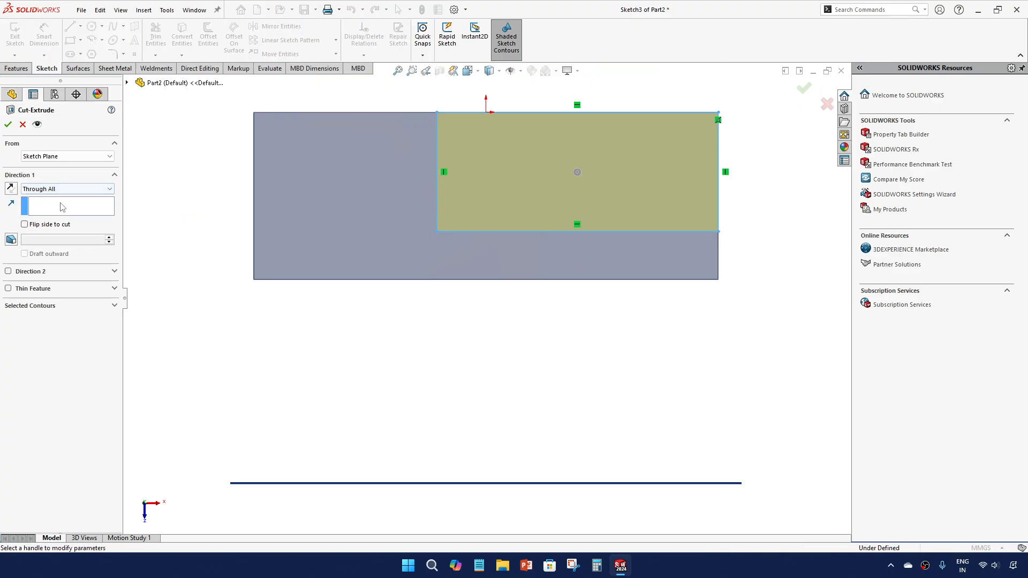
click(8, 125)
click(397, 345)
scroll(520, 324, up, 5)
scroll(484, 252, down, 1)
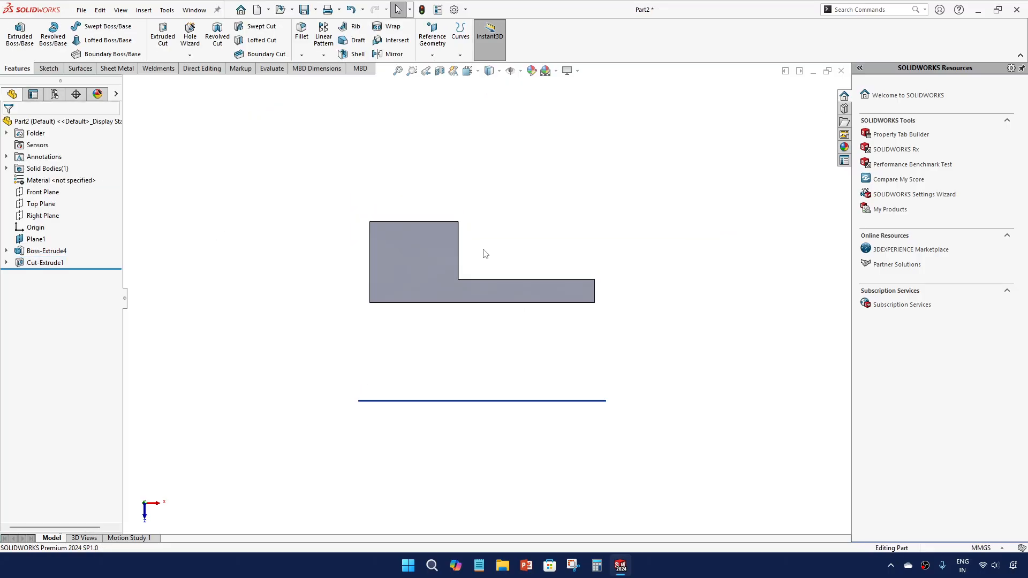
Step: Start a boss extrusion on the raised back face with a rectangle about 21 by 16 mm, drawn from the step edge over the recess
middle_drag(484, 252, 480, 291)
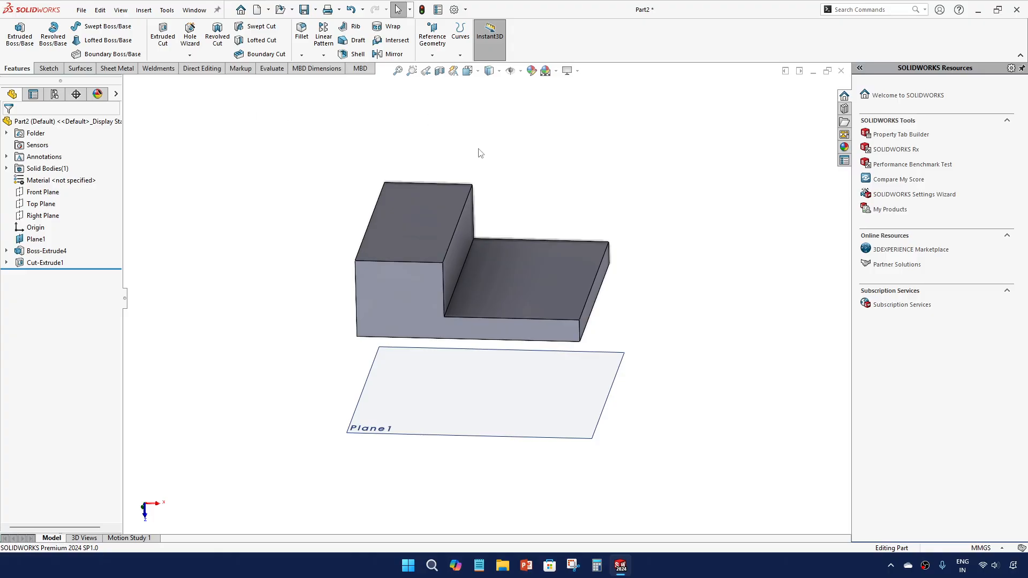
scroll(485, 171, down, 3)
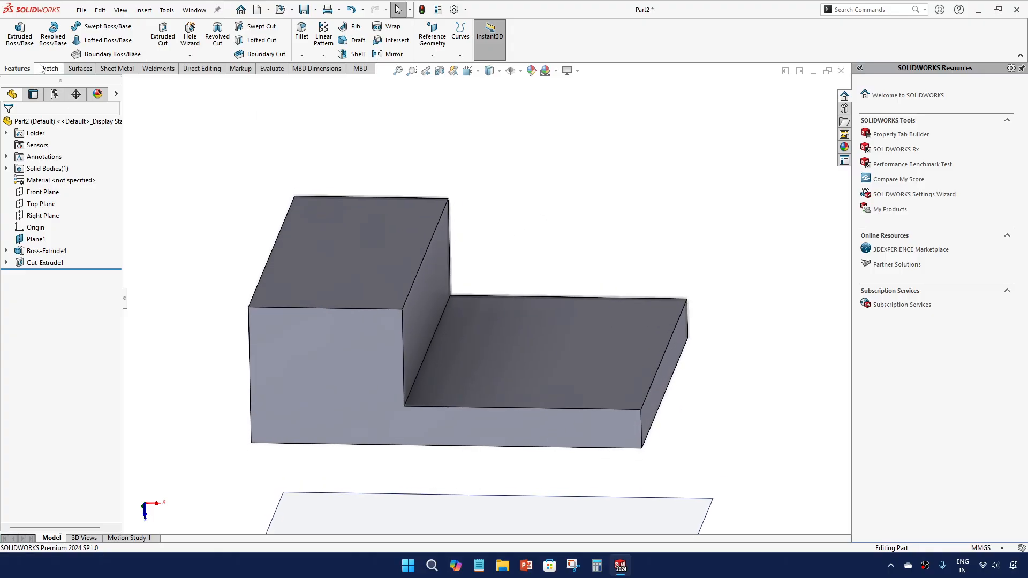
click(19, 34)
click(381, 231)
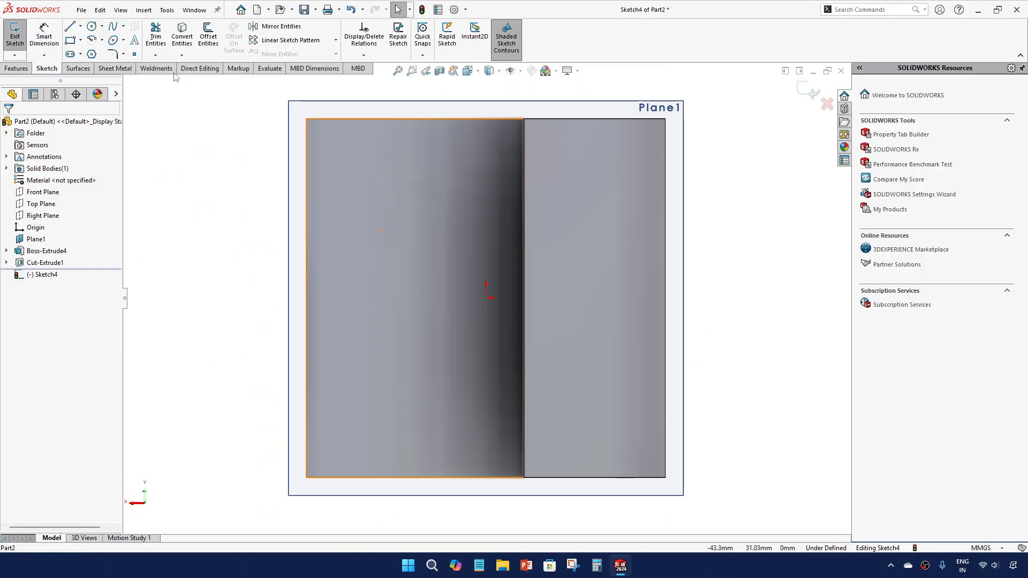
click(70, 40)
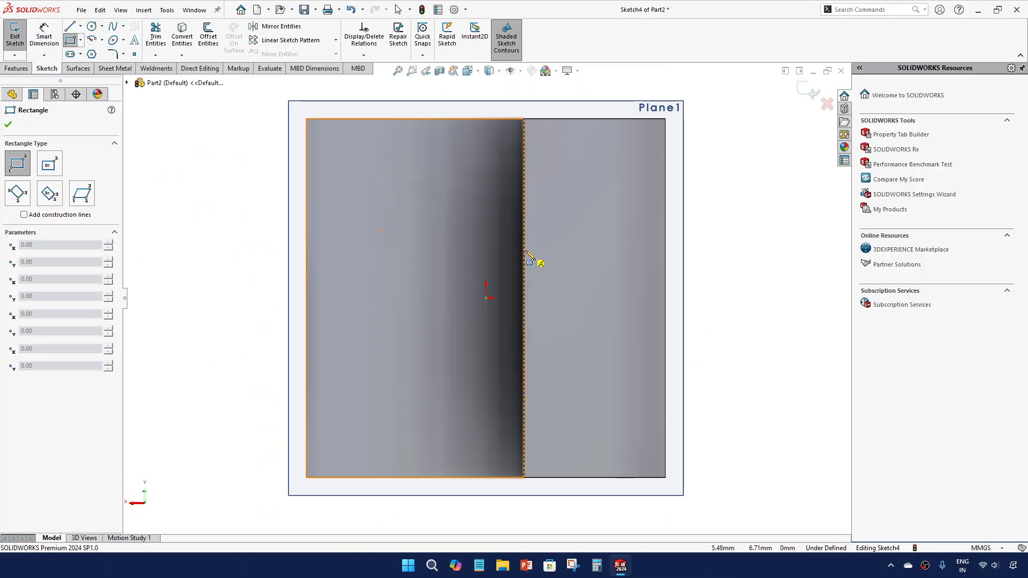
click(524, 250)
click(375, 367)
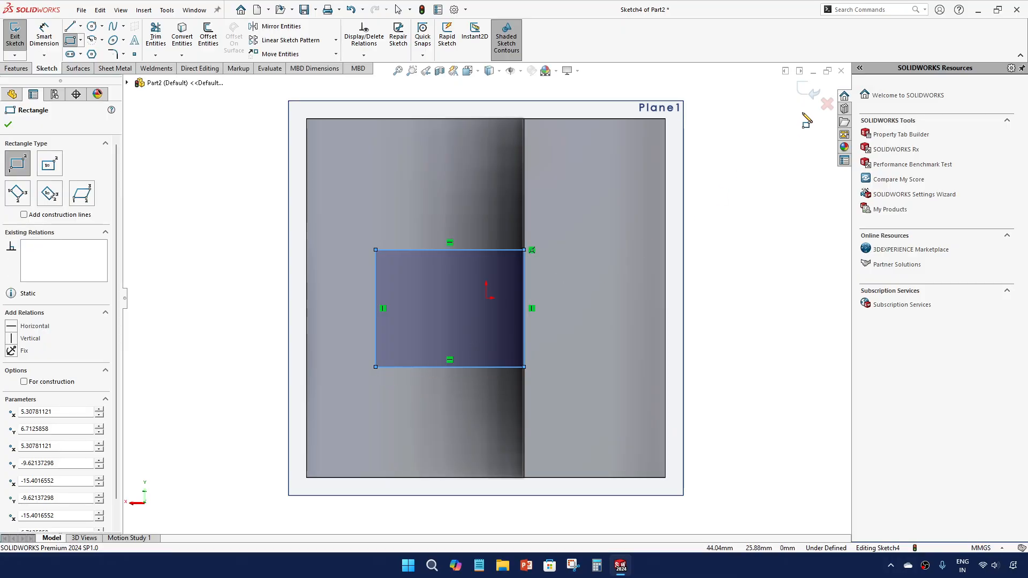
Step: Try the Up To Next end condition for the new rectangle's boss, reversing its direction toward the recessed face
click(809, 92)
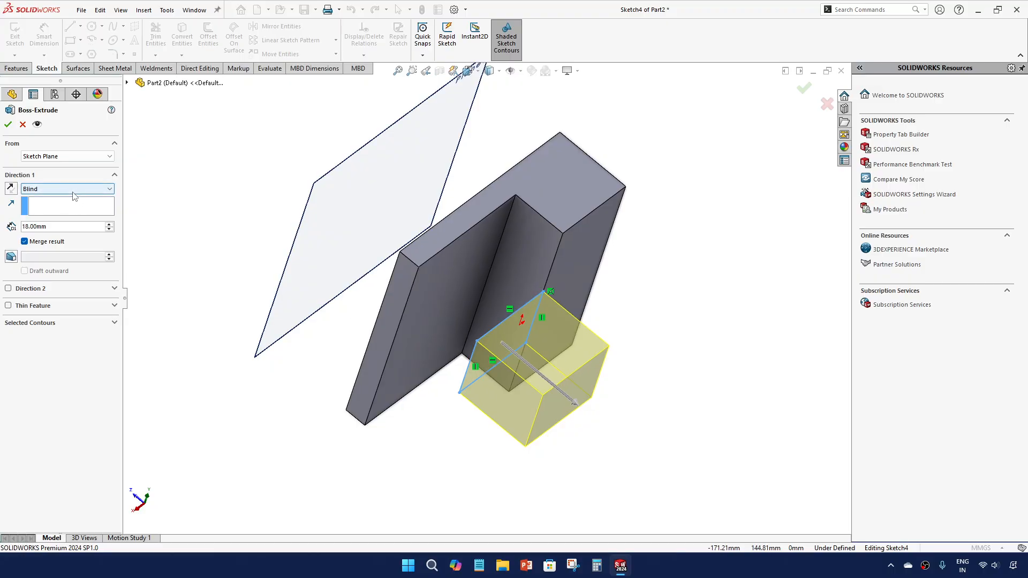
click(69, 189)
click(73, 213)
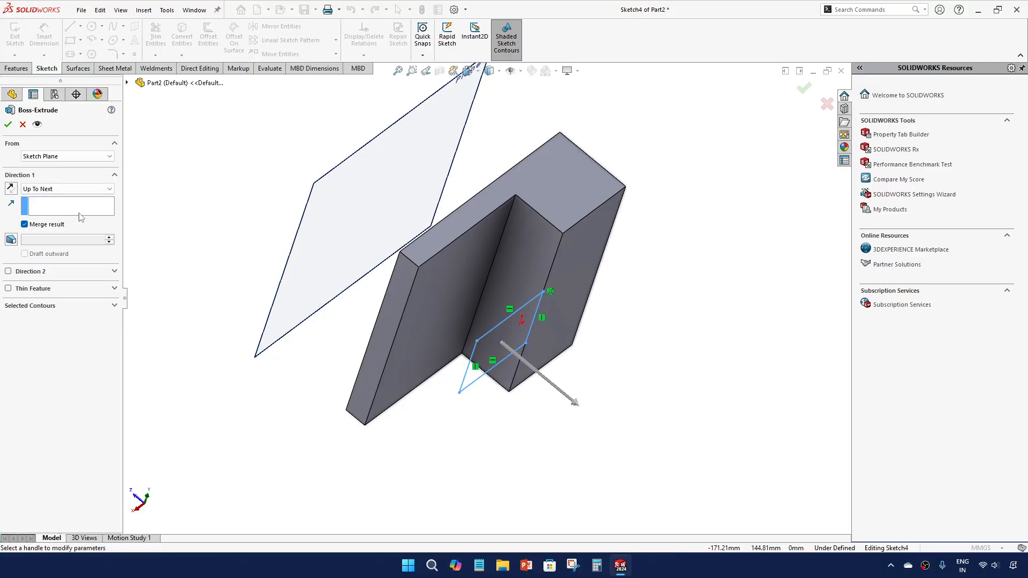
click(10, 189)
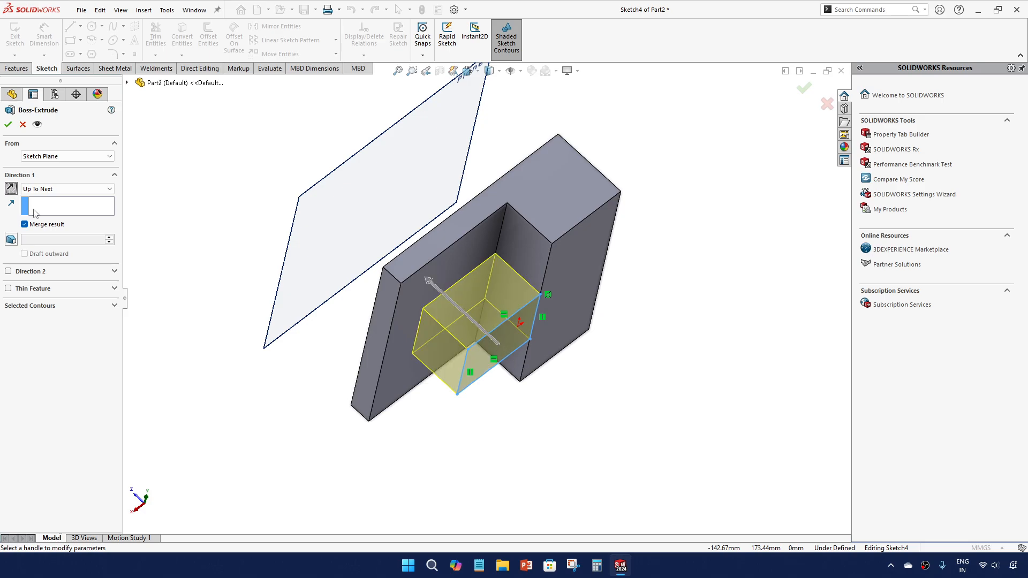
middle_drag(198, 295, 343, 309)
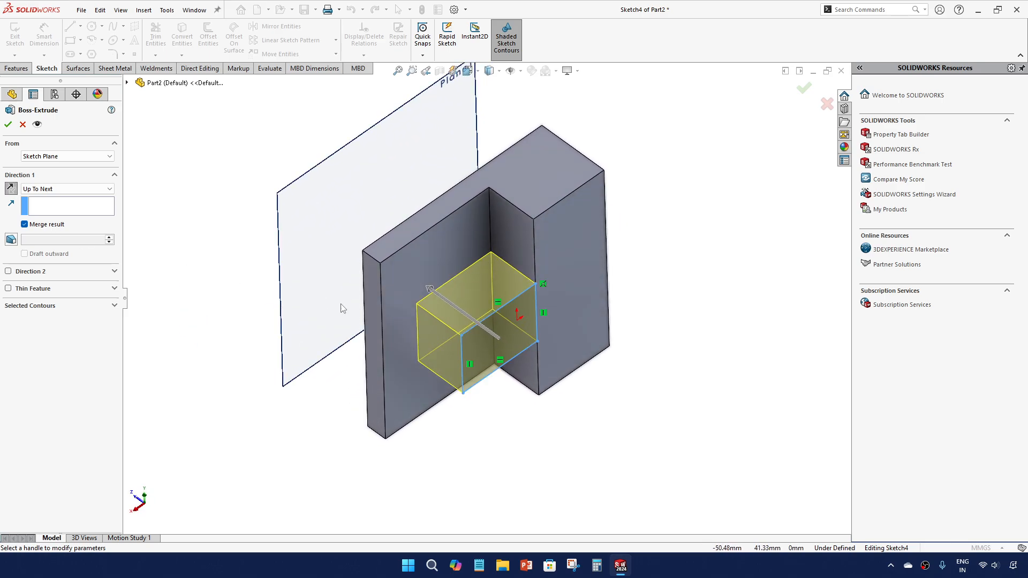
click(11, 188)
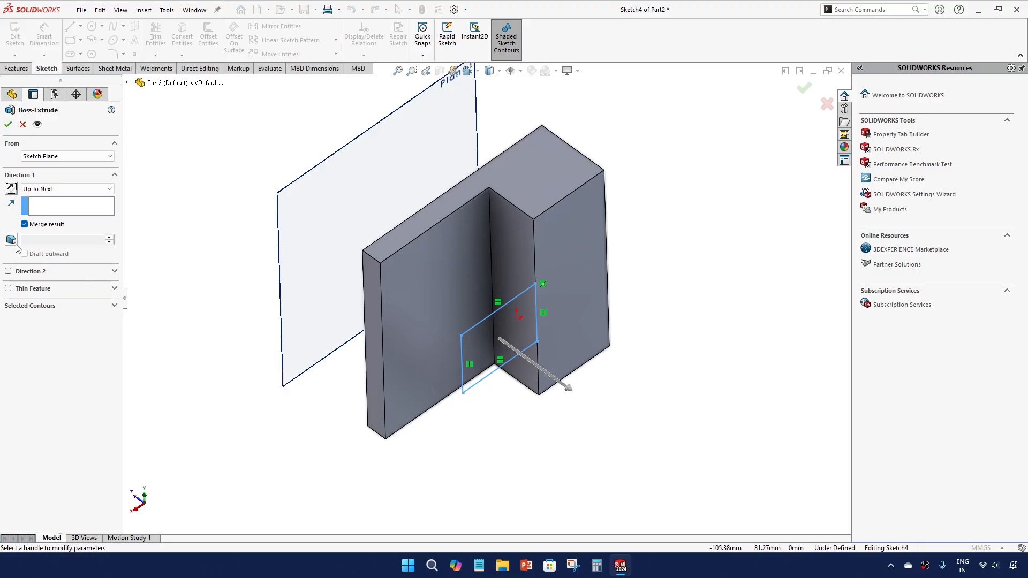
click(11, 191)
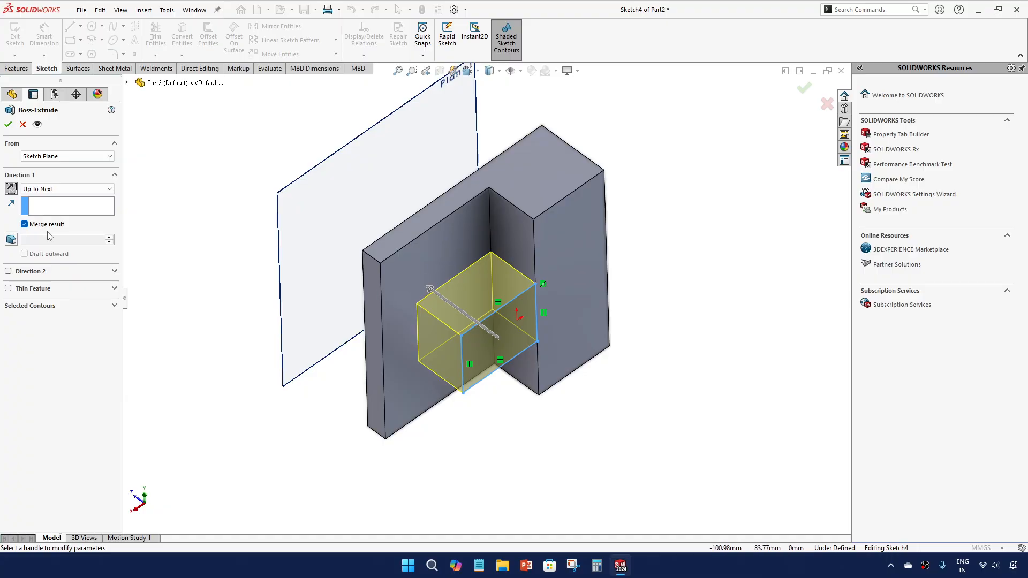
Step: Try the Up To Vertex end condition with the thin wall's upper outer corner and remove that vertex selection
click(70, 189)
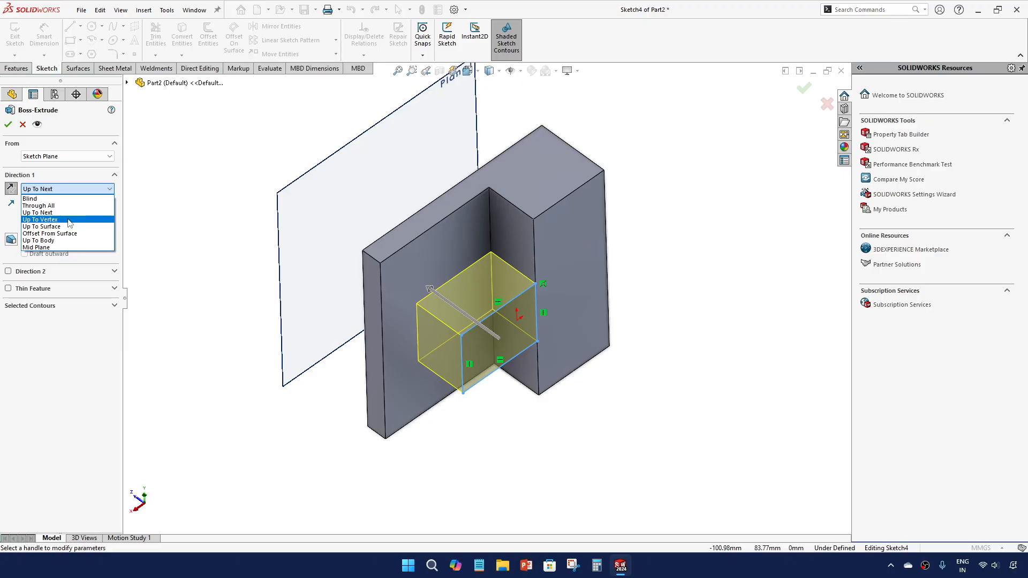
click(68, 220)
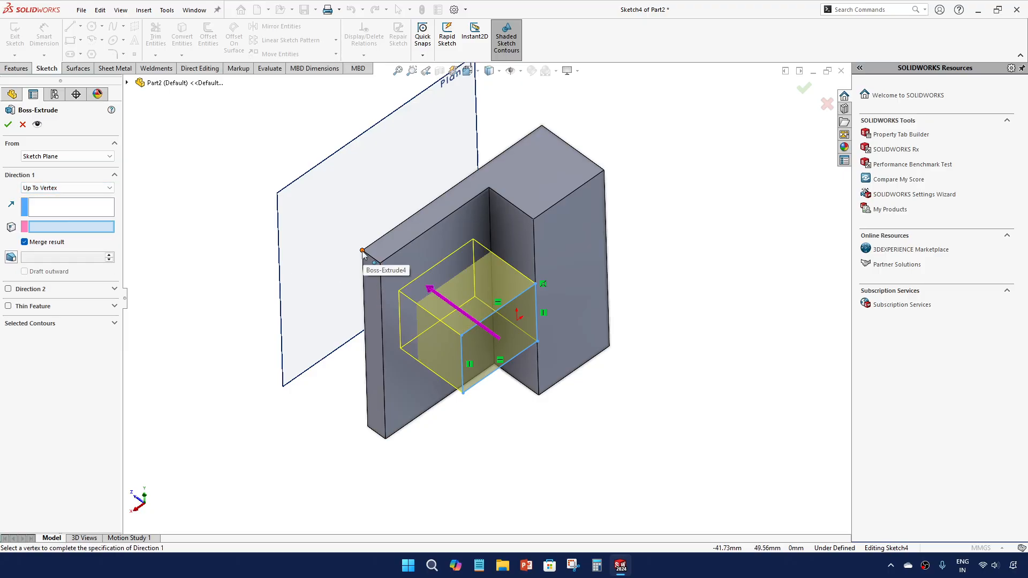
click(363, 251)
middle_drag(337, 343, 323, 315)
right_click(88, 226)
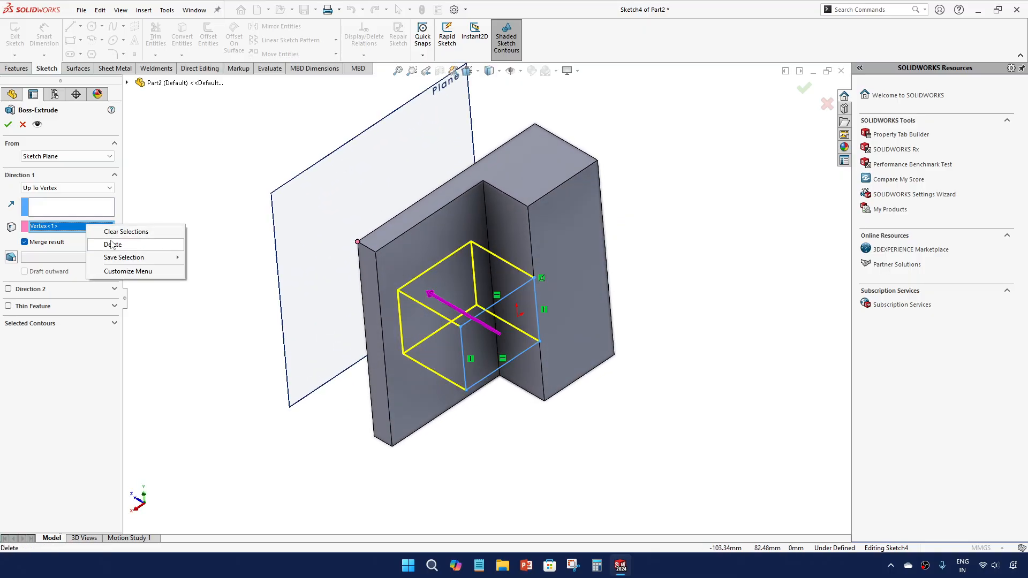
click(112, 245)
Step: Try the Up To Surface end condition with the recessed face of the thin wall and remove that face selection
click(82, 189)
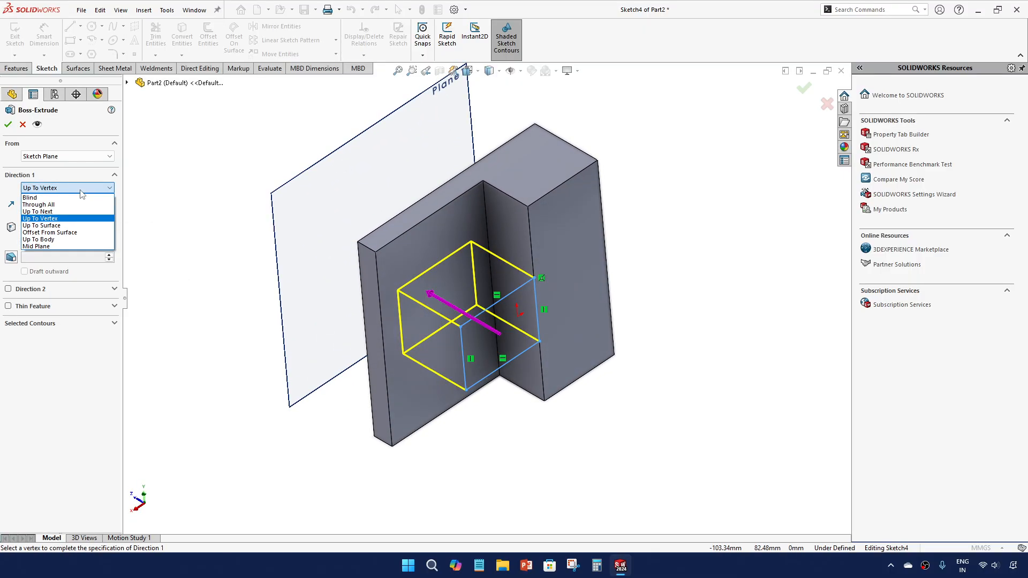
click(78, 226)
middle_drag(371, 282, 377, 312)
click(415, 263)
mouse_move(416, 263)
middle_down()
mouse_move(390, 373)
mouse_move(392, 309)
middle_up()
right_click(46, 227)
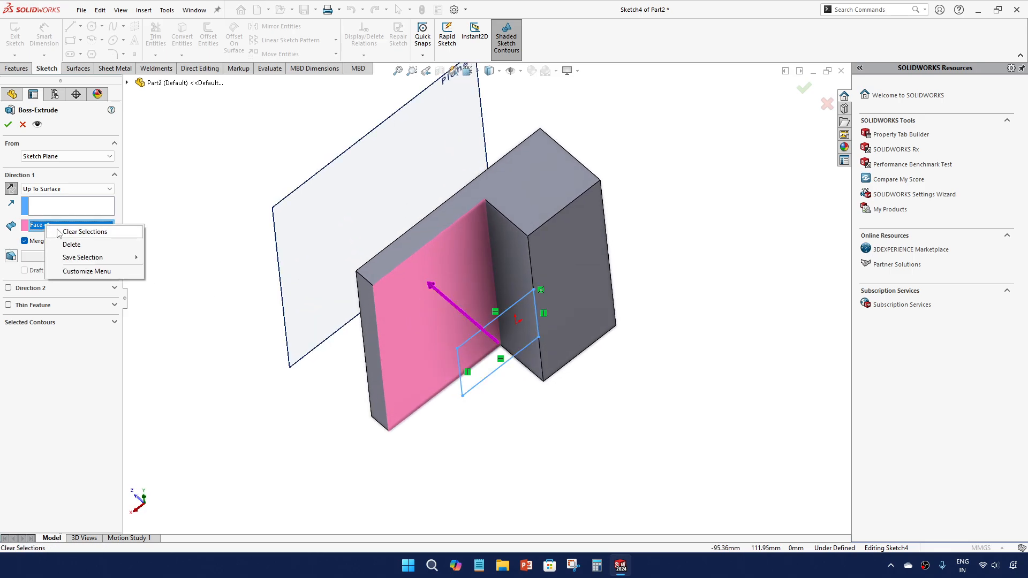
click(73, 244)
Step: Set the boss to Offset From Surface, using the block's outer face toward Plane1 and checking both extrusion directions
click(67, 190)
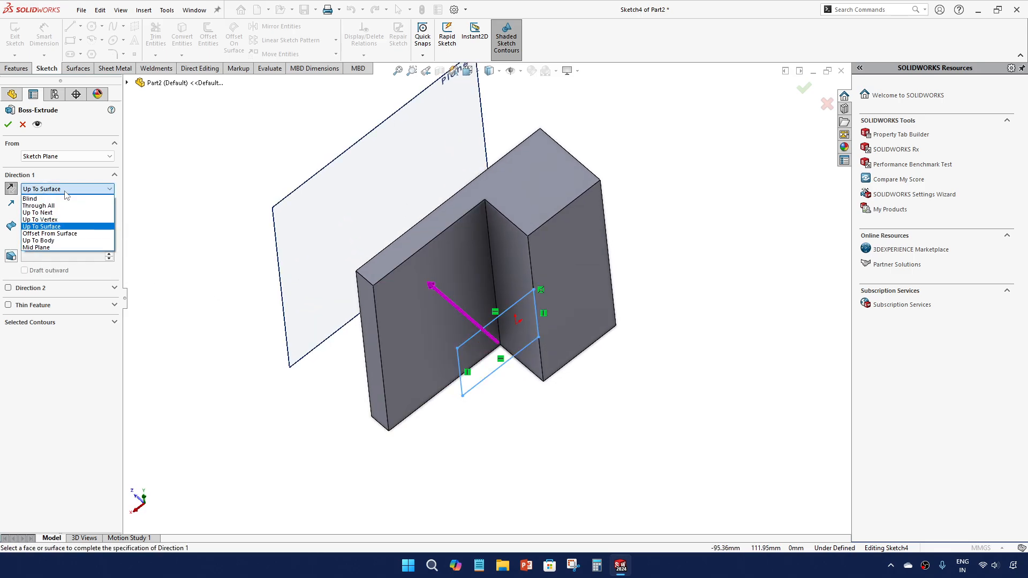
click(67, 236)
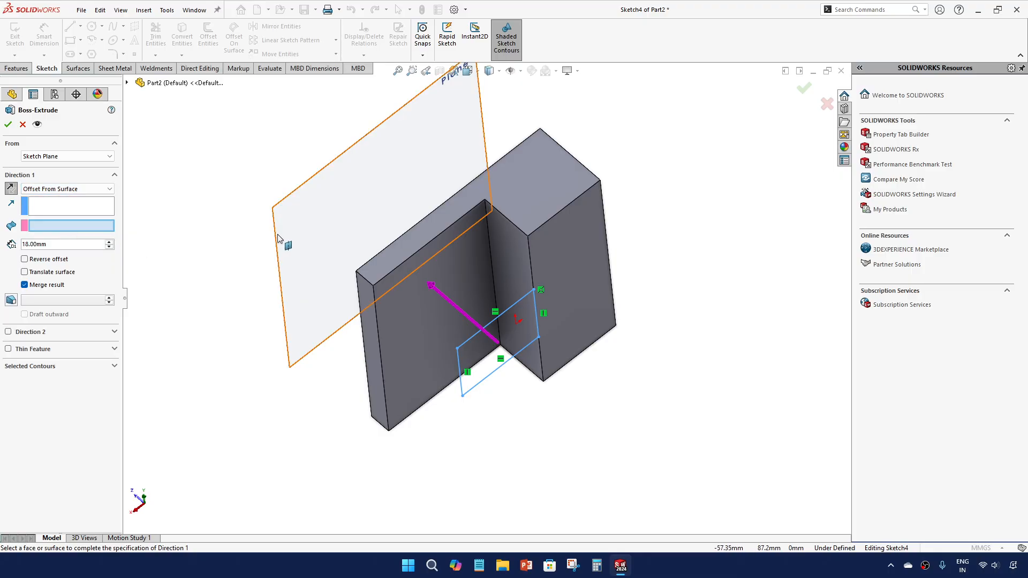
middle_drag(366, 255, 409, 323)
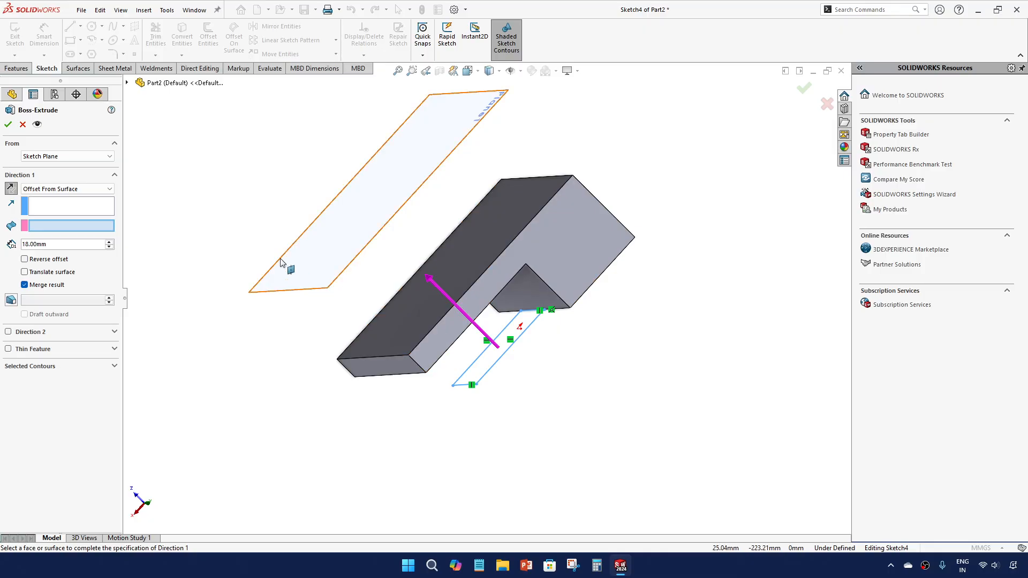
click(403, 321)
middle_drag(400, 318, 337, 264)
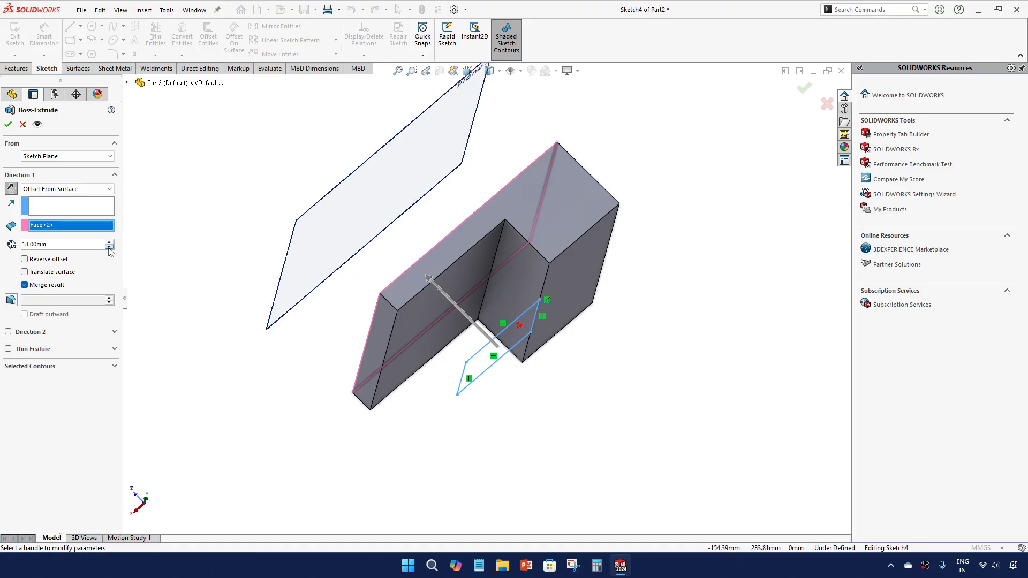
click(11, 192)
click(11, 192)
Step: Try offset distances of 28 mm and 8 mm from the selected outer face
click(109, 247)
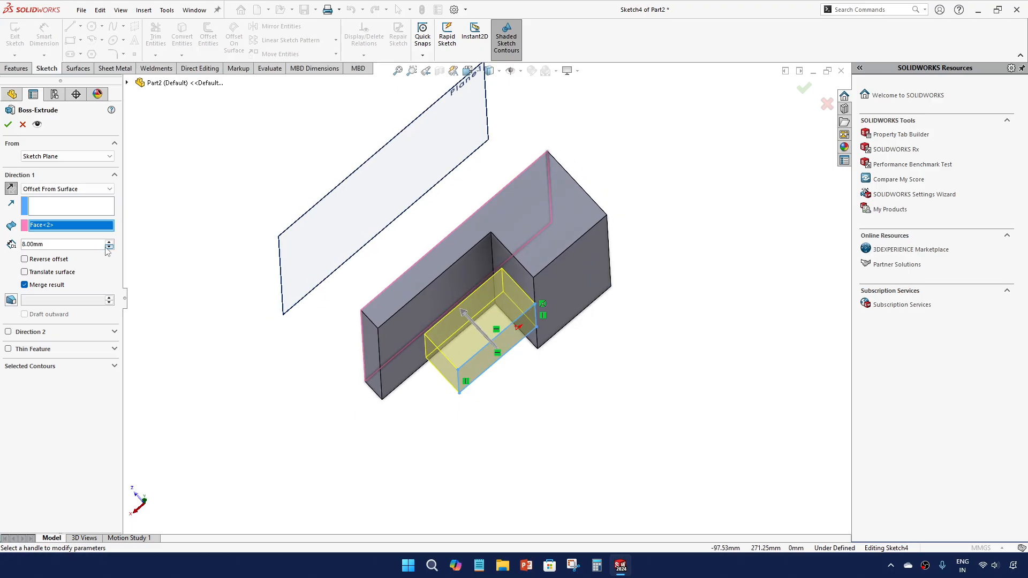
click(108, 247)
click(109, 242)
click(109, 242)
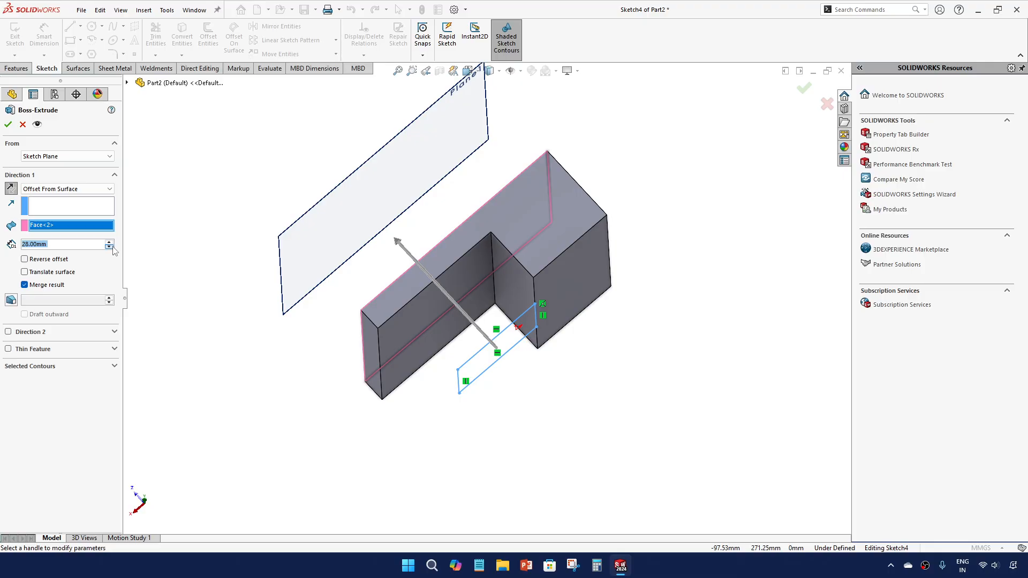
click(110, 247)
click(109, 247)
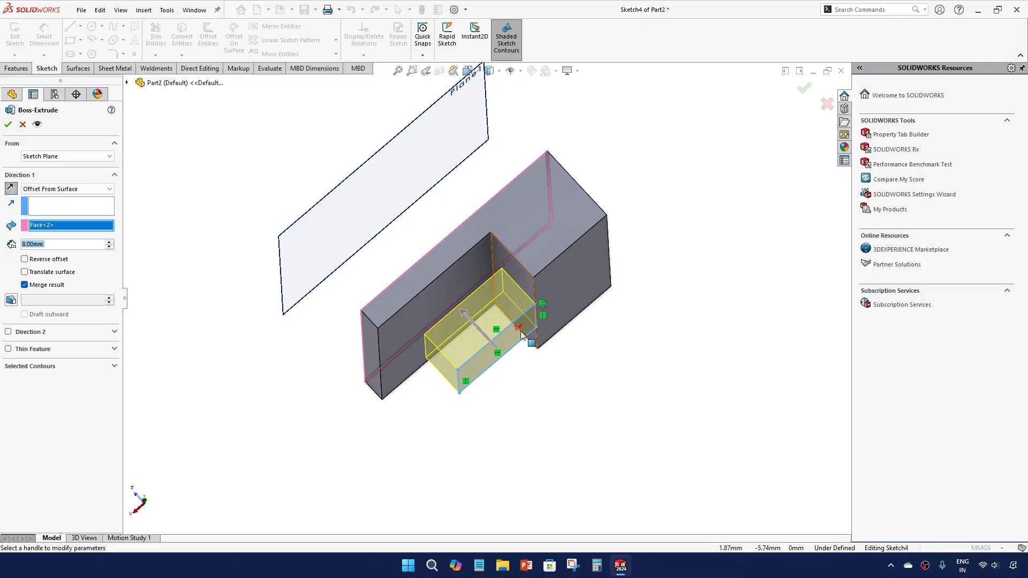
Step: Set the boss's offset distance from the selected outer face to 1 mm
middle_drag(527, 339, 516, 361)
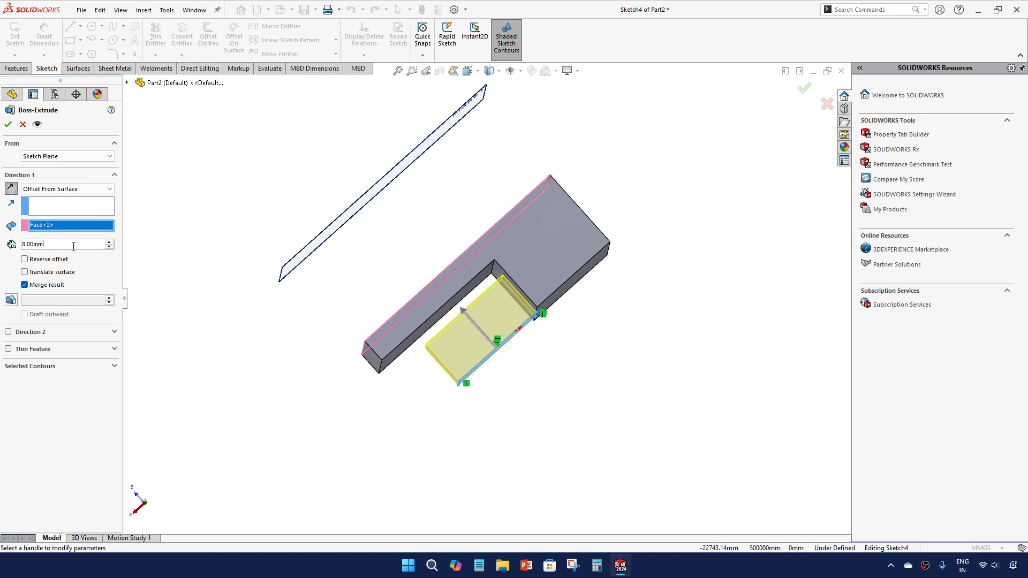
drag(48, 245, 1, 225)
text(1)
key(Return)
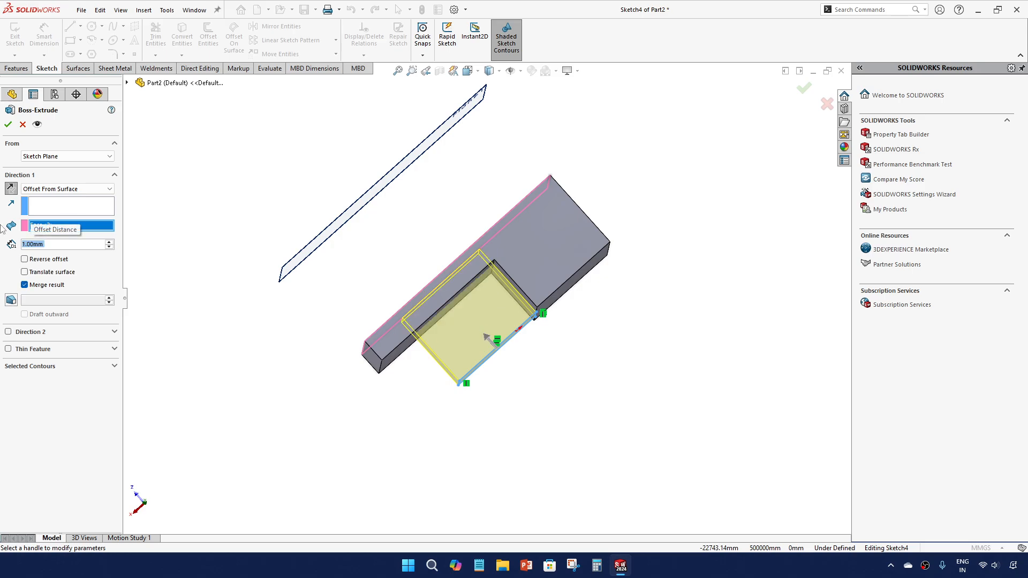
Step: Set the boss's offset distance from the selected outer face to 2 mm and inspect the preview against the thin wall
scroll(421, 303, down, 2)
middle_drag(422, 304, 415, 328)
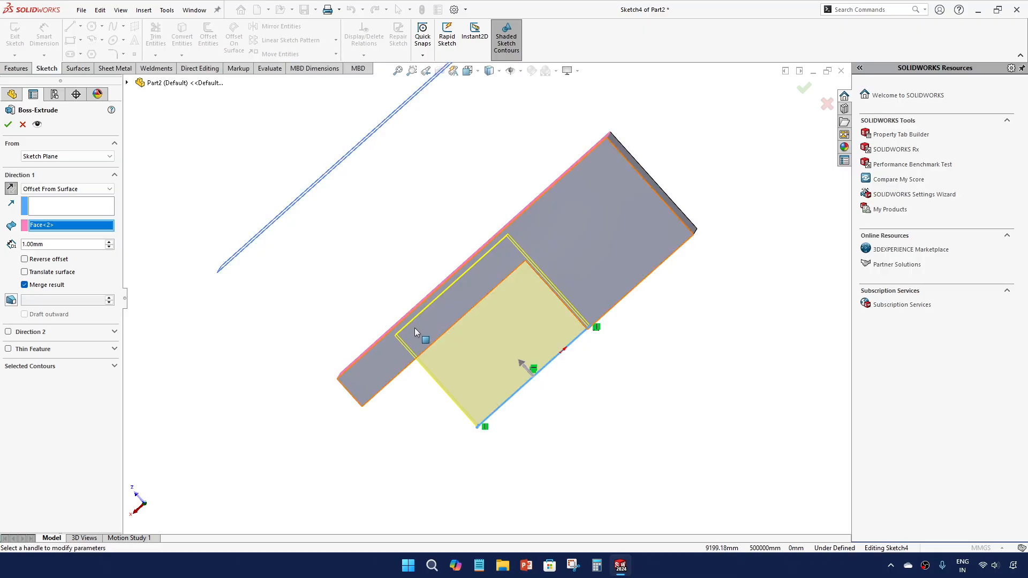
scroll(414, 327, down, 2)
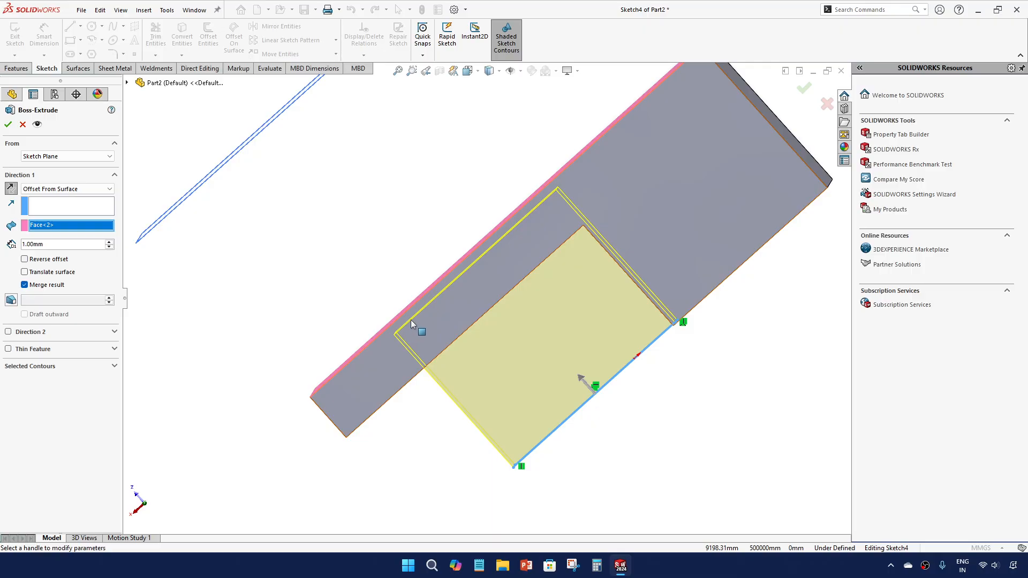
scroll(411, 324, up, 2)
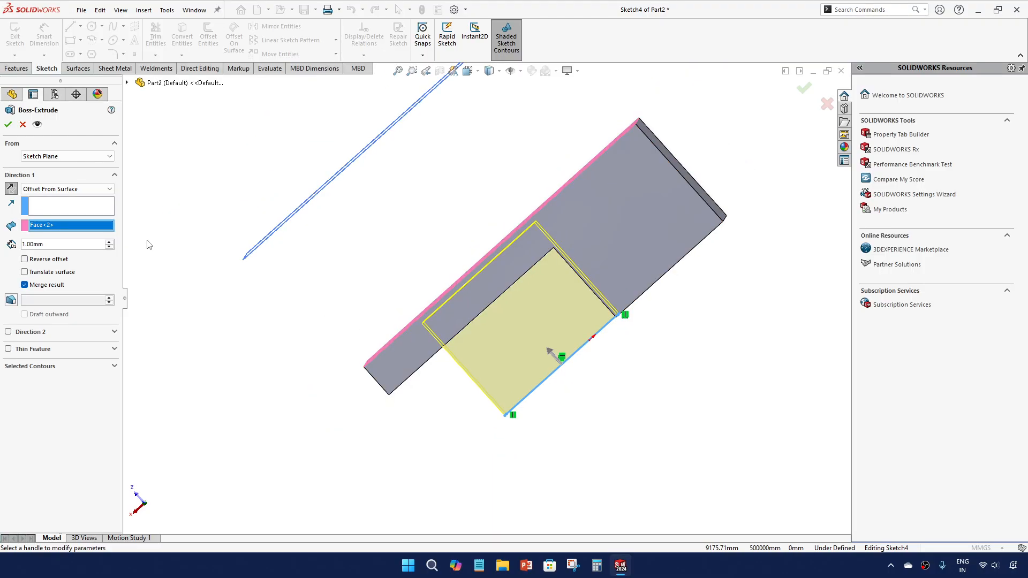
click(63, 157)
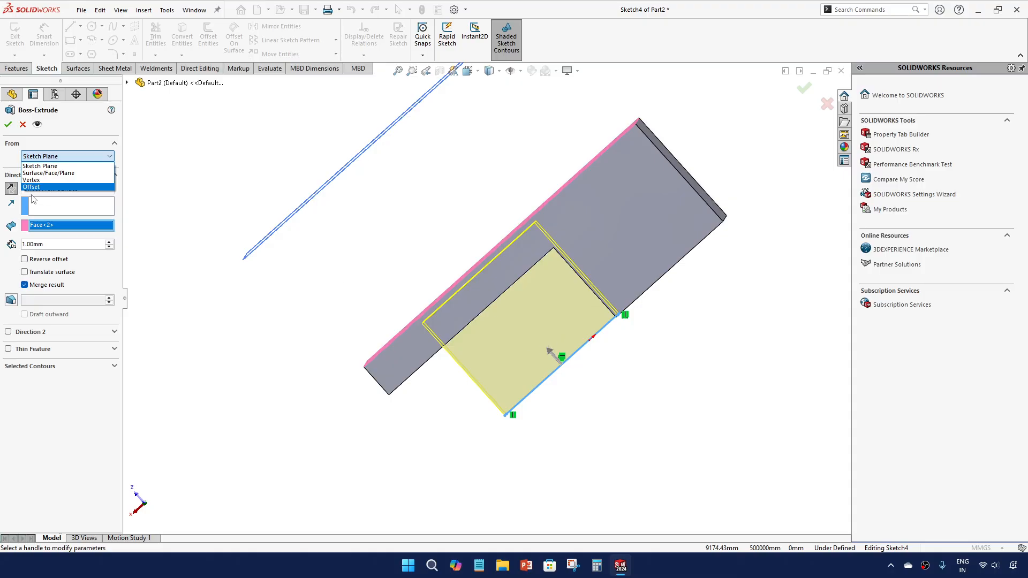
click(3, 221)
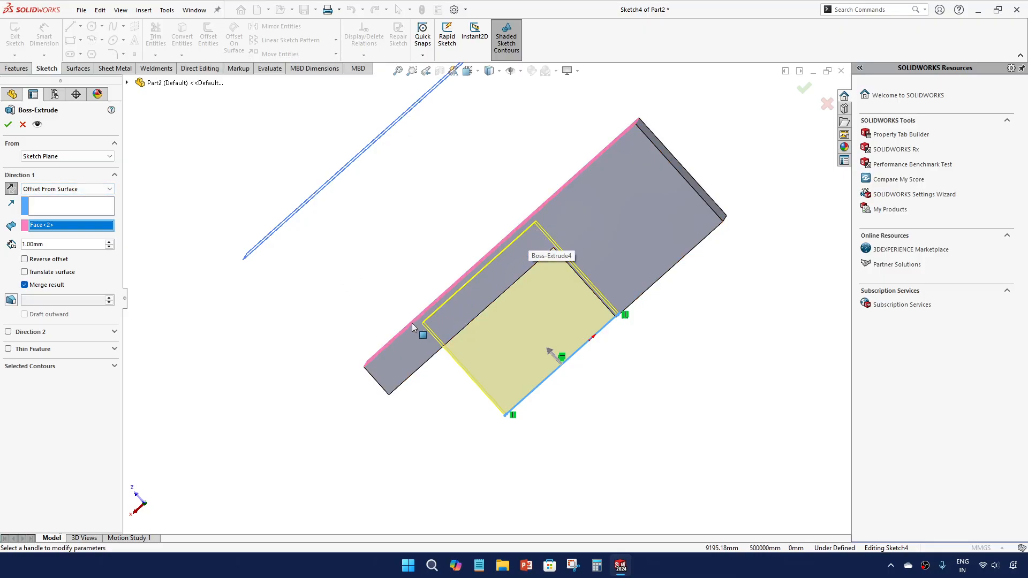
middle_drag(408, 333, 409, 325)
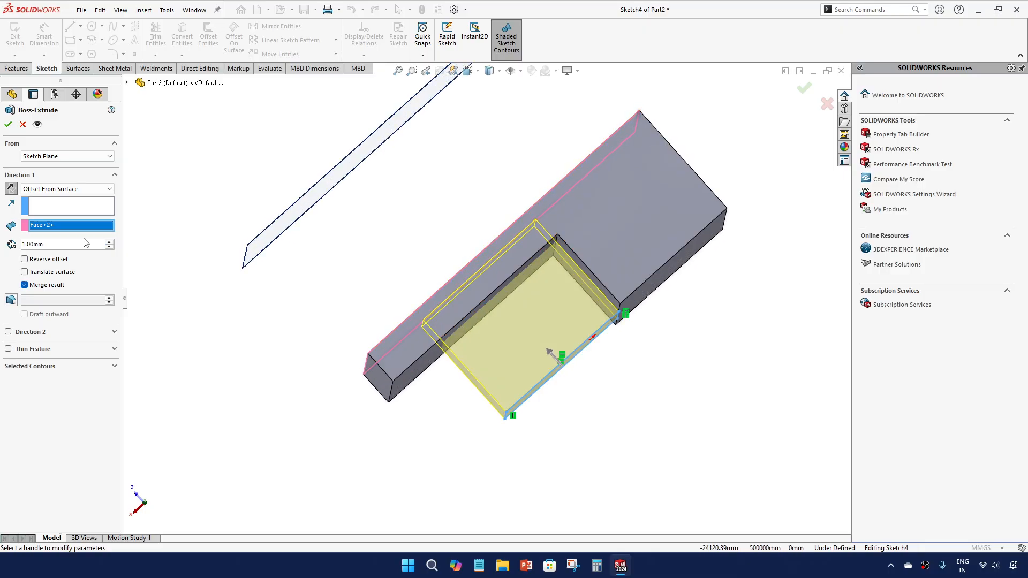
drag(67, 244, 2, 248)
text(2)
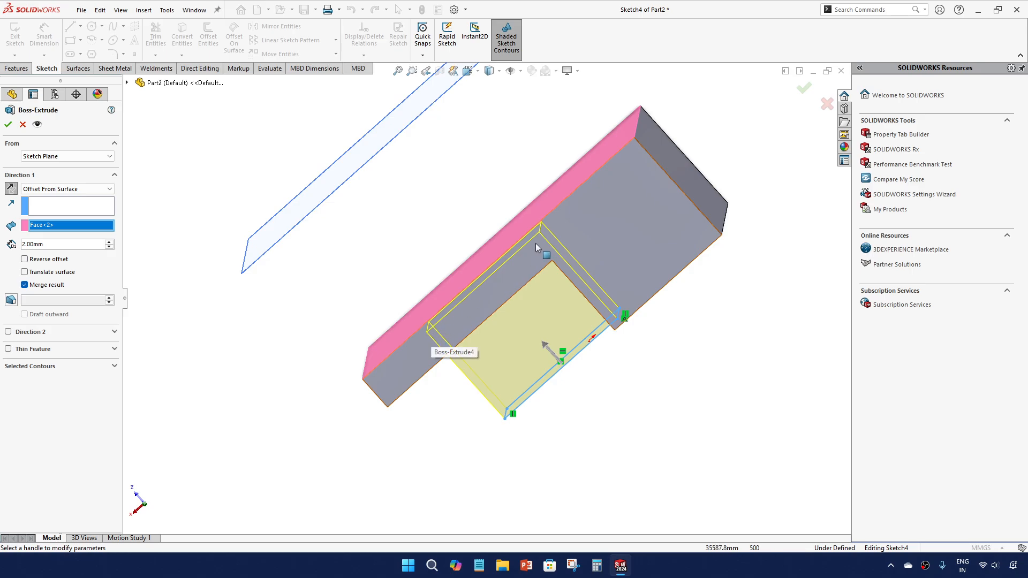
middle_drag(466, 340, 454, 308)
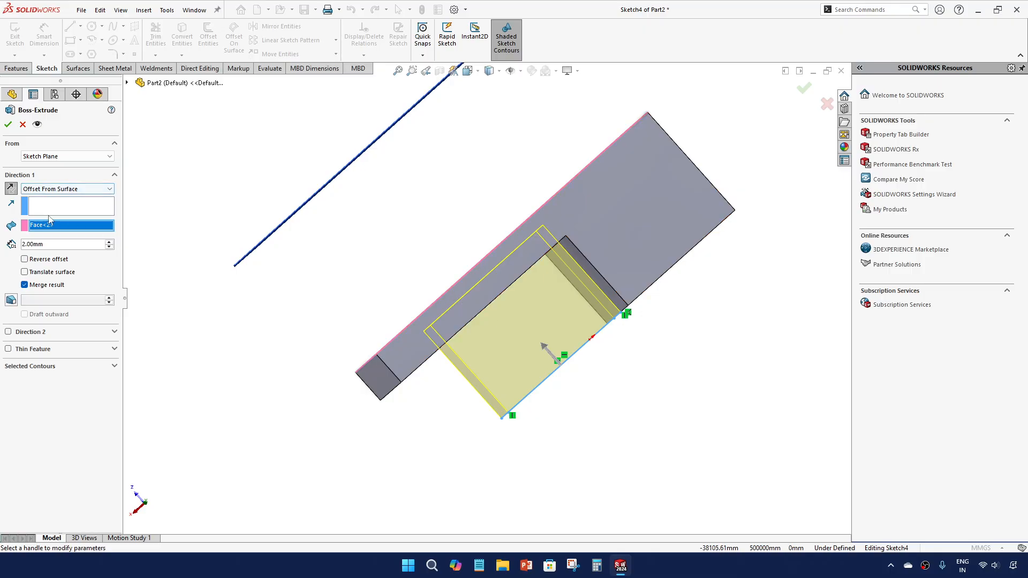
Step: Cancel the Offset From Surface boss extrusion and exit its rectangle sketch
click(72, 190)
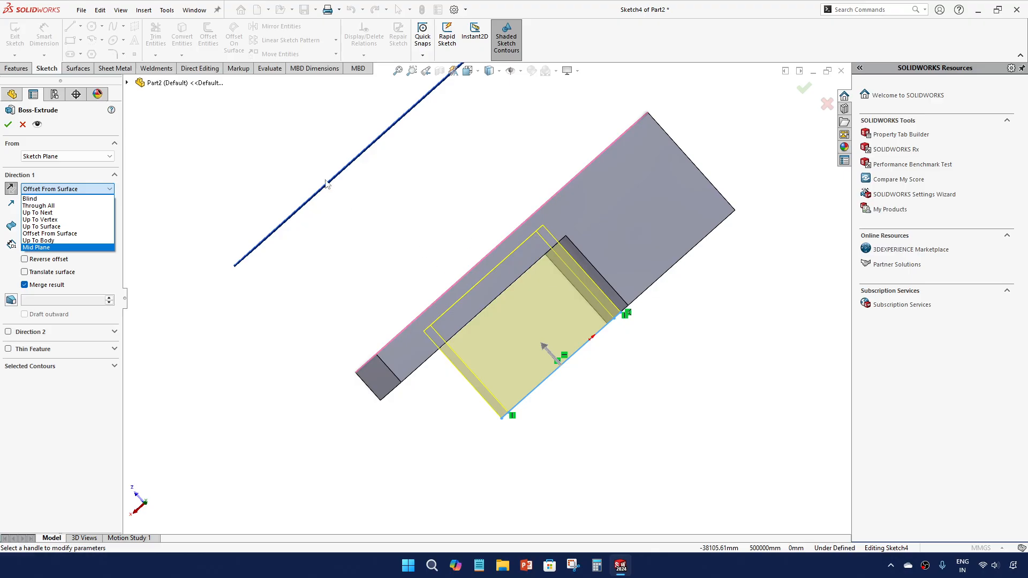
click(26, 129)
click(26, 128)
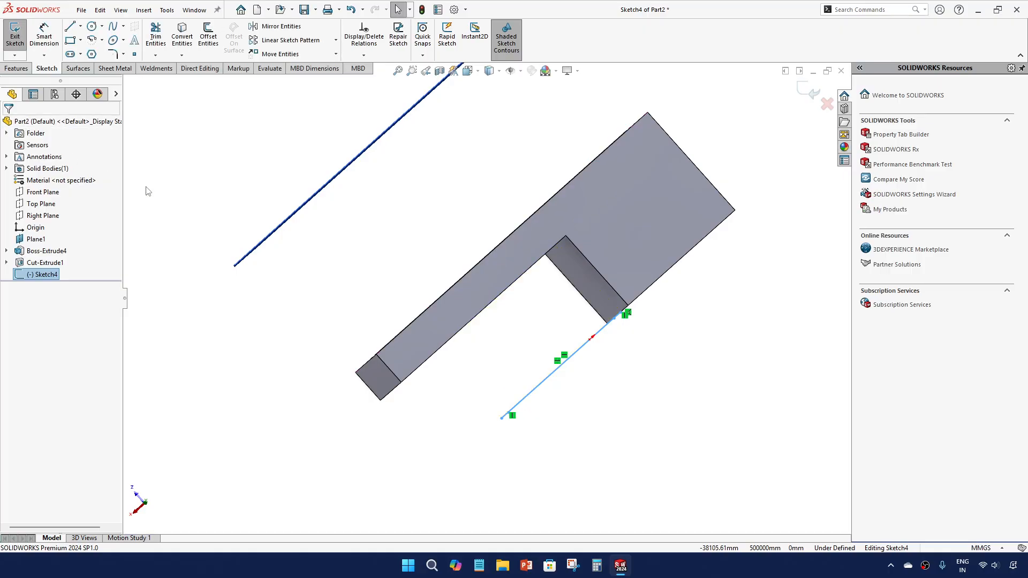
middle_drag(305, 322, 363, 312)
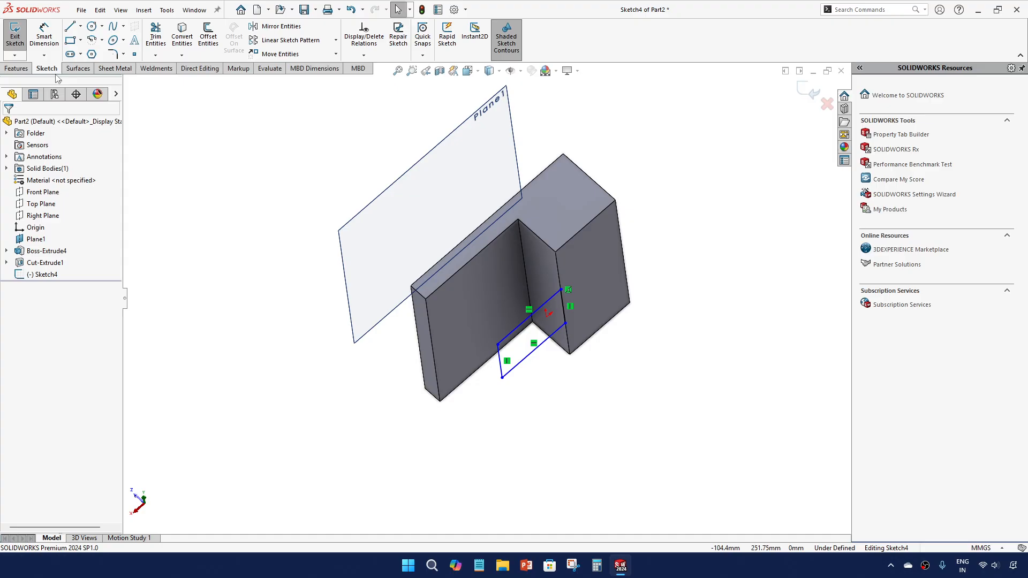
click(16, 68)
click(30, 44)
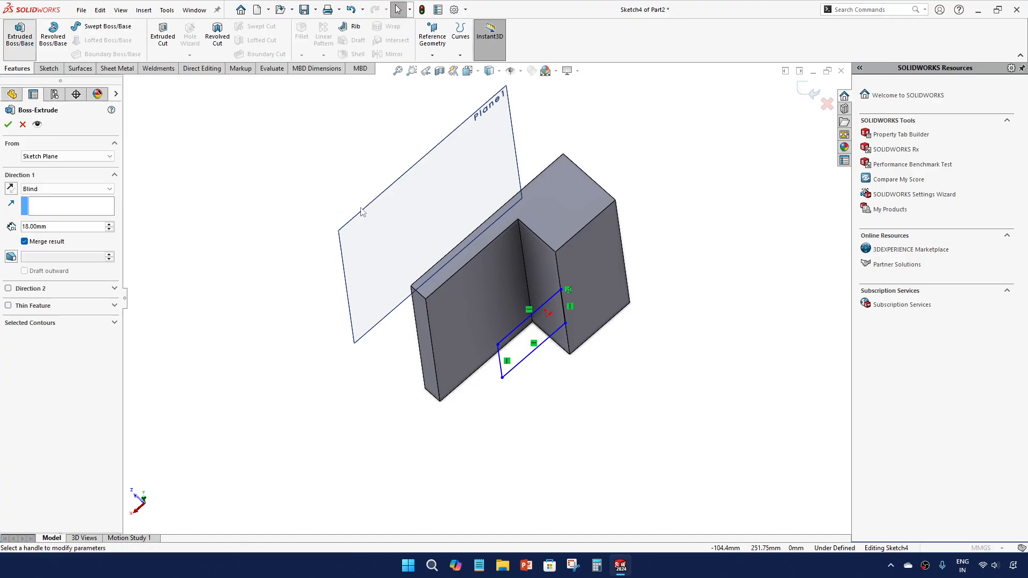
key(Escape)
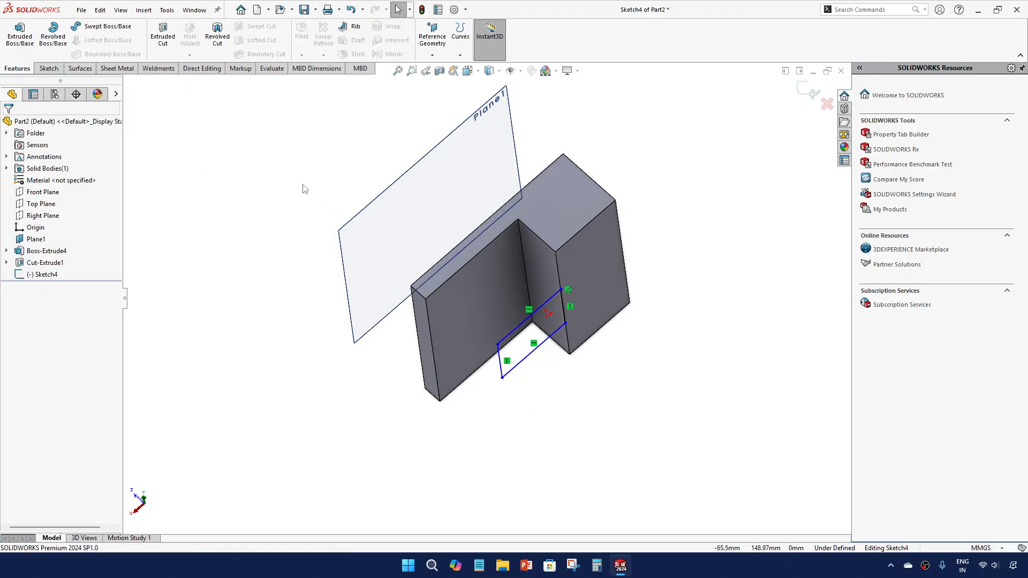
click(22, 36)
key(Escape)
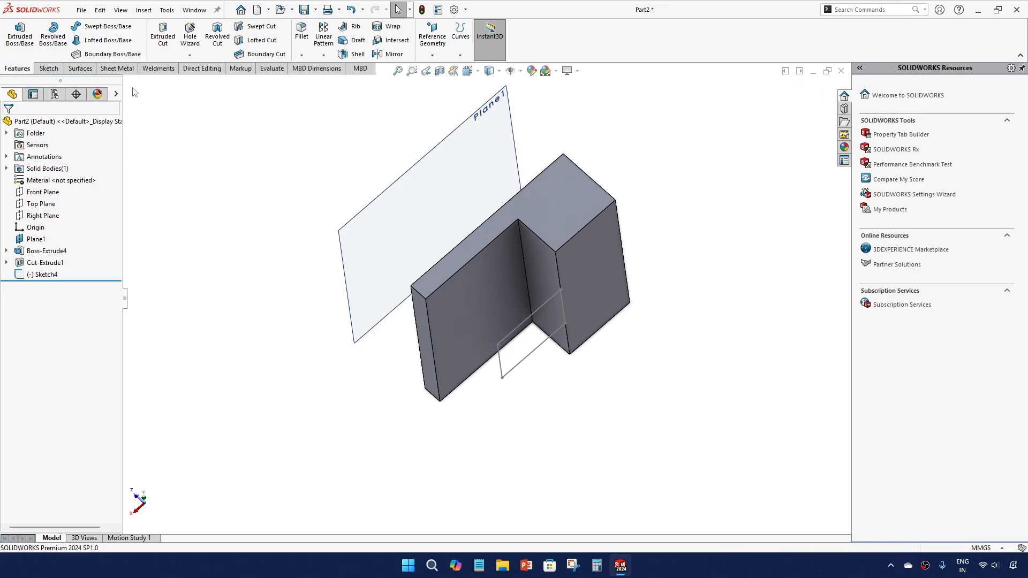
Step: Sketch a corner rectangle on Plane1 starting at the origin, about 34 mm wide and 13 mm high
click(21, 34)
click(382, 195)
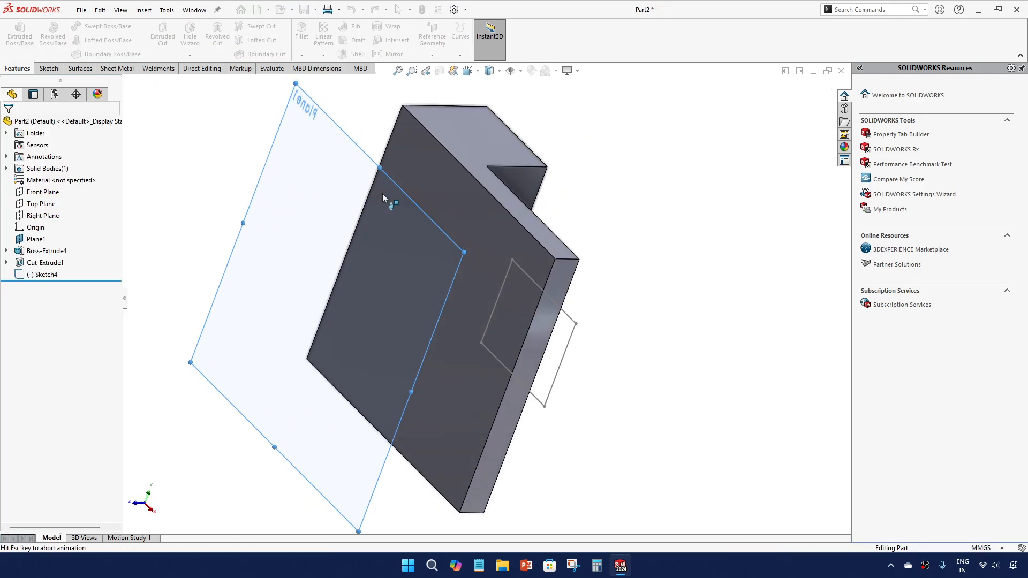
click(70, 41)
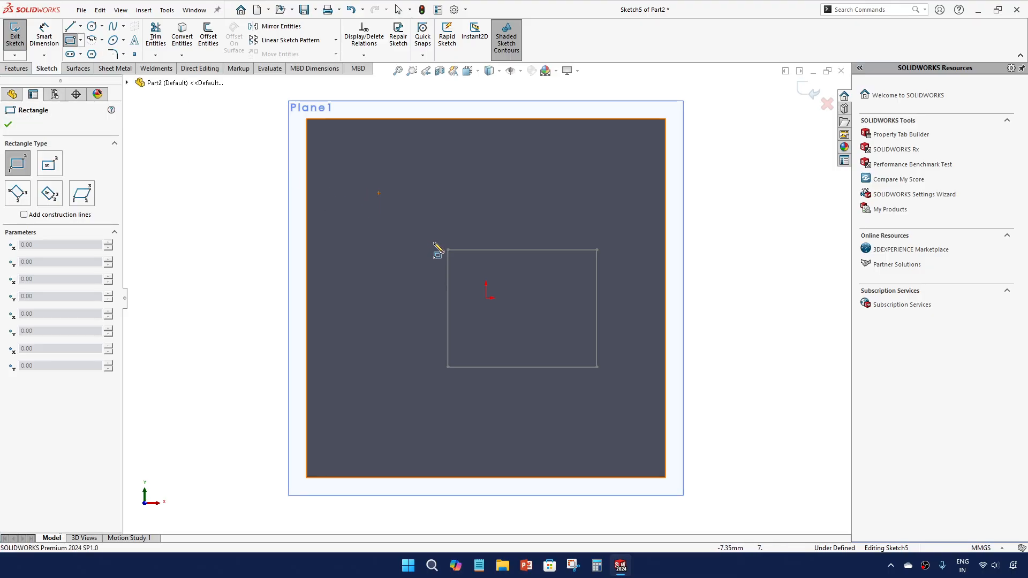
click(486, 297)
click(721, 222)
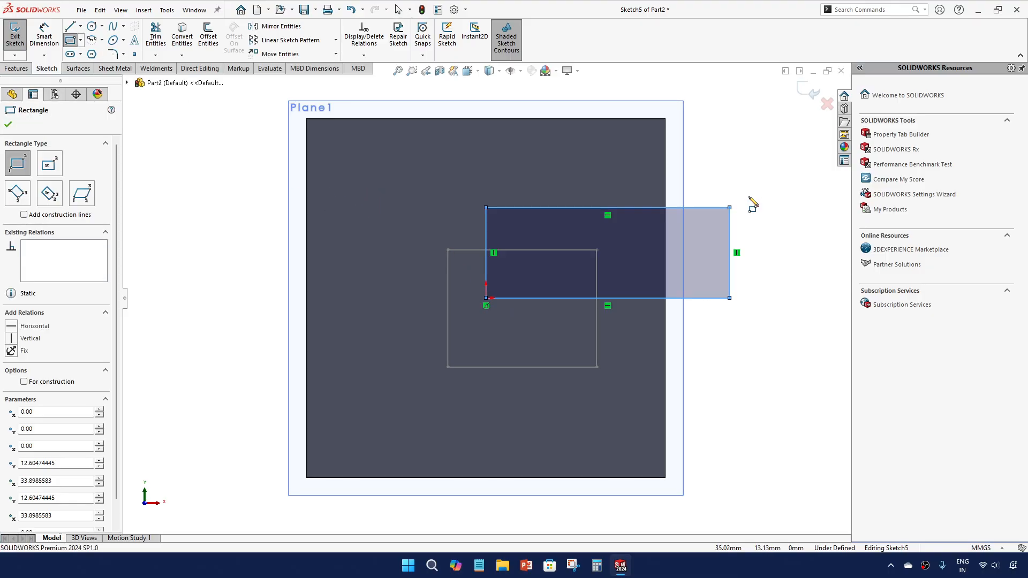
Step: Extrude the rectangle on Plane1 as a Blind boss with a depth of 18 mm
click(810, 91)
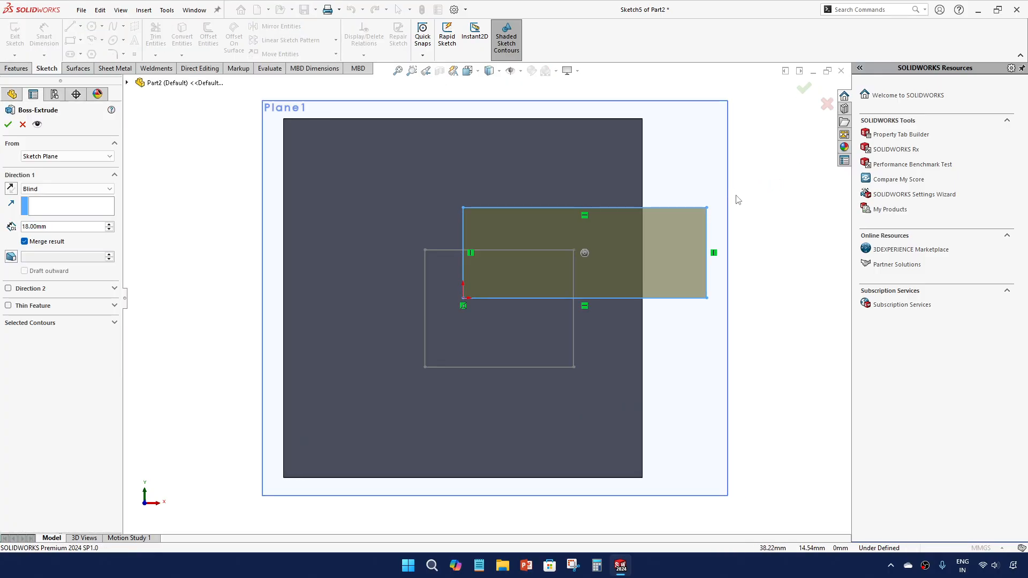
click(8, 124)
middle_drag(337, 178, 277, 232)
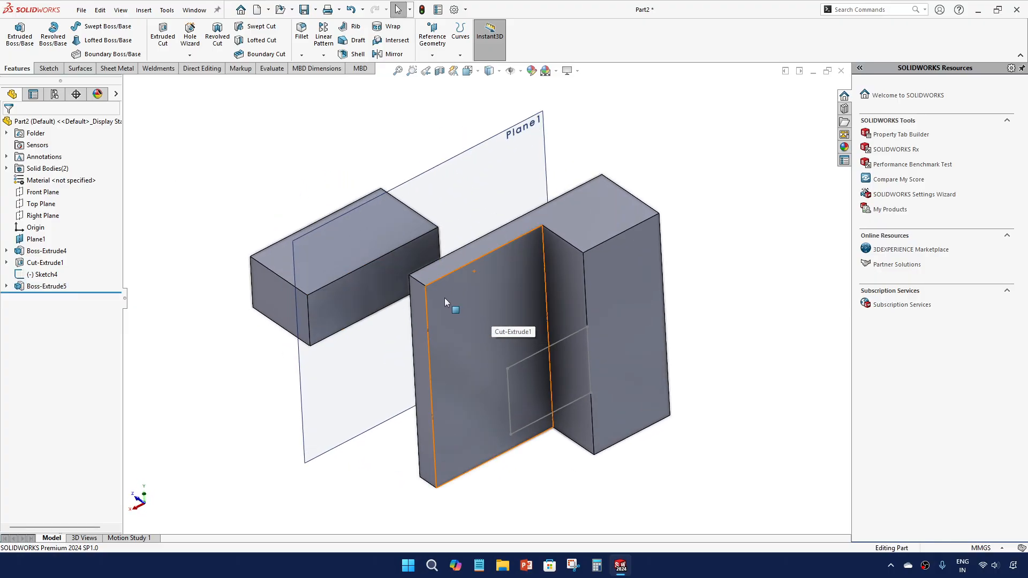
Step: Try extruding the unused rectangle sketch beside the L-shaped block with Up To Body, targeting the separate block on Plane1
scroll(444, 297, down, 2)
click(538, 375)
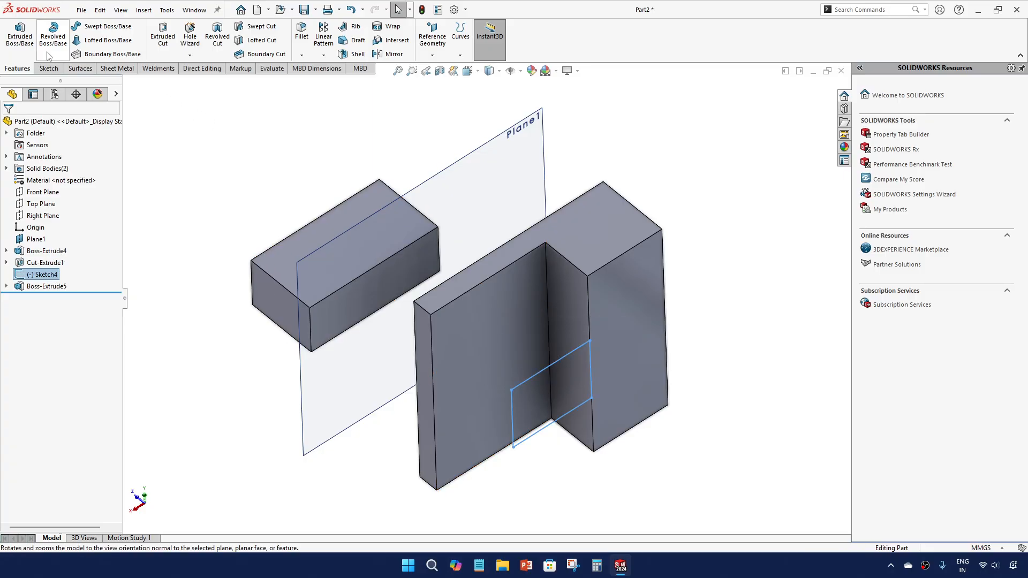
click(12, 40)
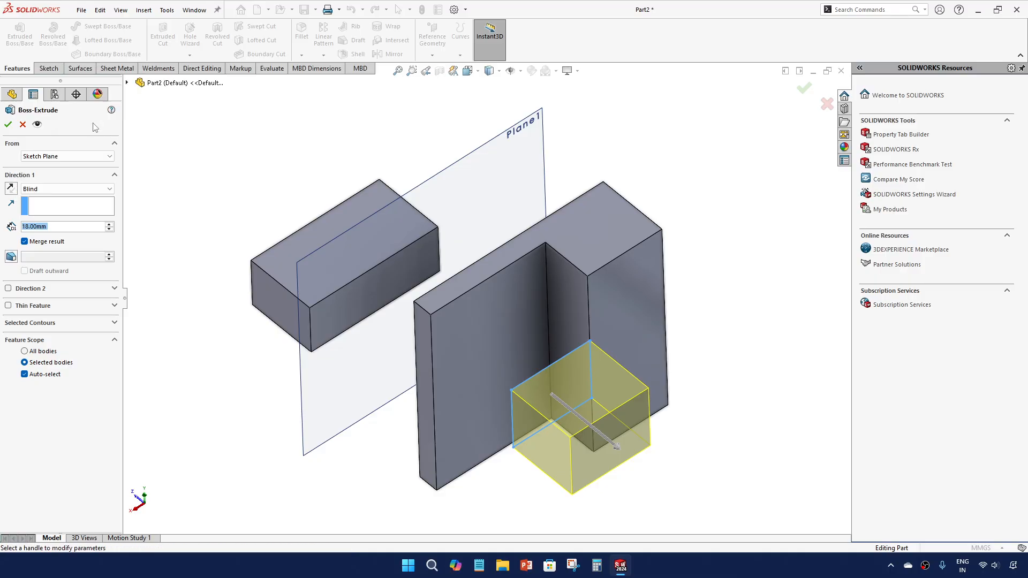
click(66, 189)
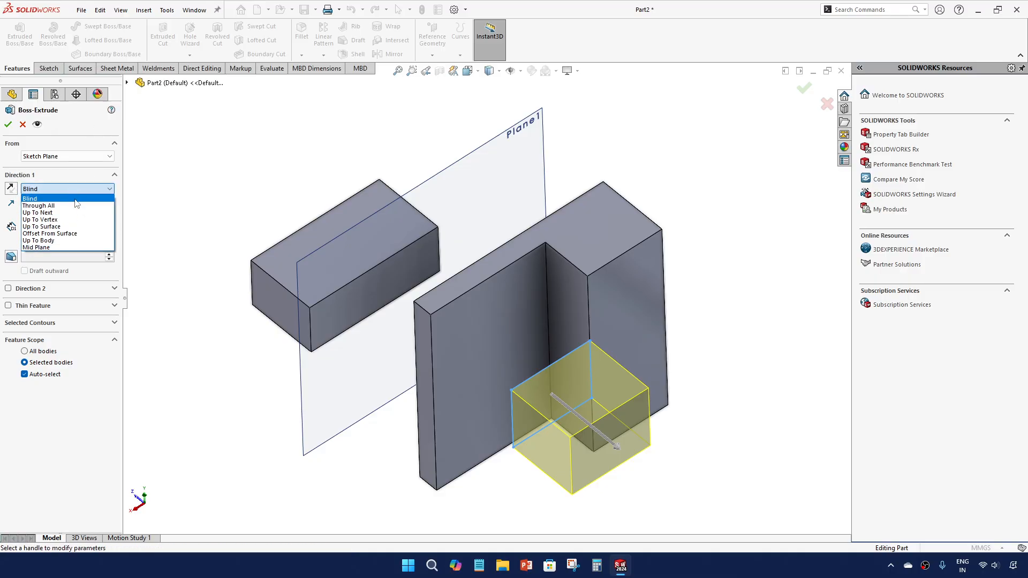
click(74, 243)
click(294, 293)
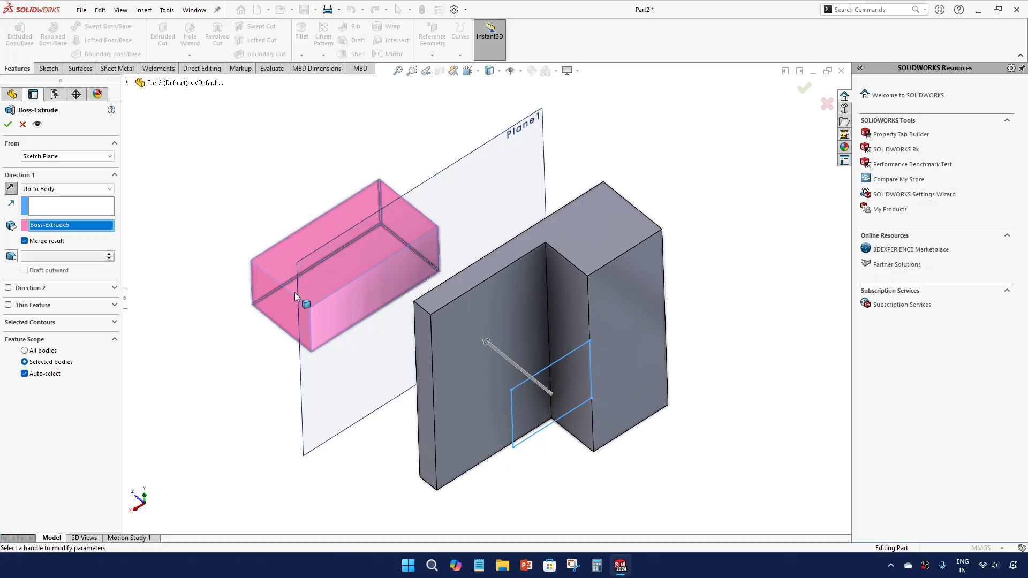
middle_drag(225, 225, 230, 264)
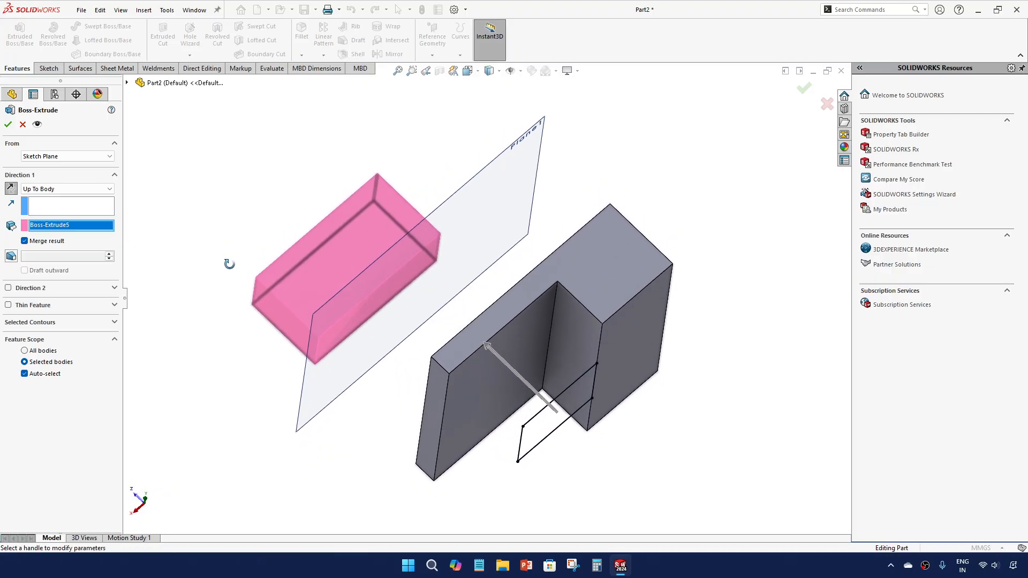
Step: Try the Up To Body boss with Merge result off and on, reselect the target block, and cancel the extrusion
click(25, 241)
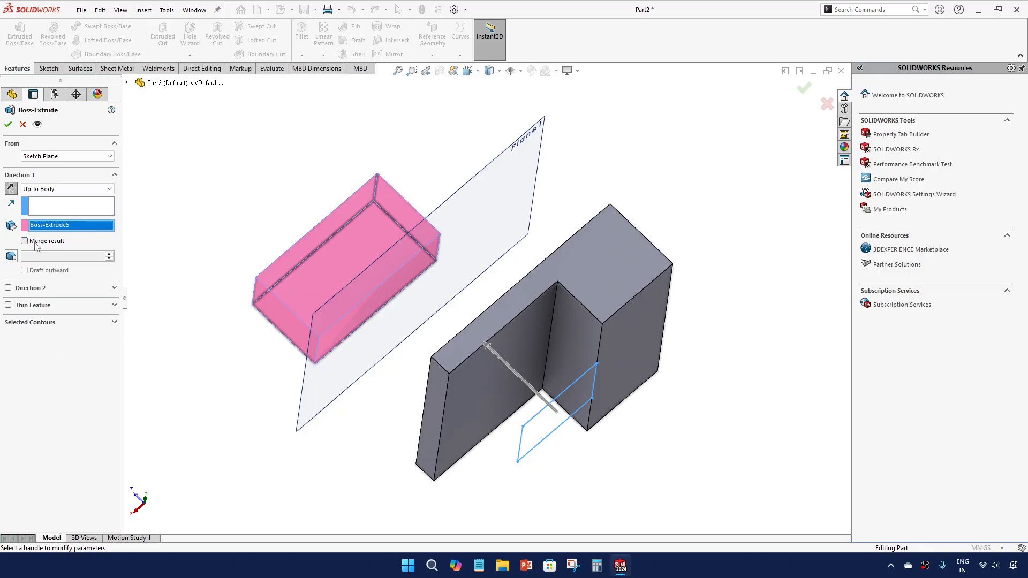
click(24, 241)
middle_drag(289, 289, 281, 215)
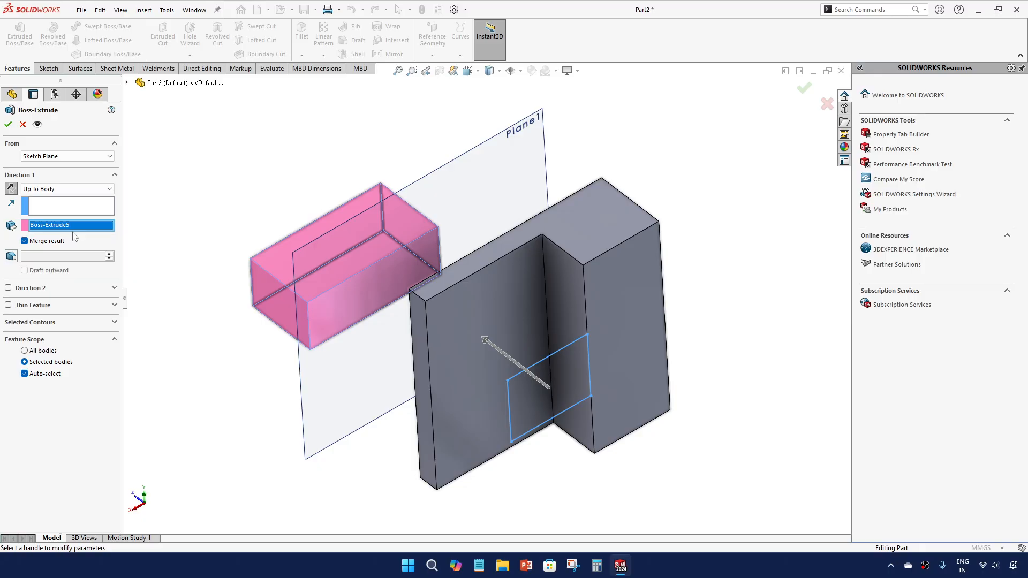
click(48, 242)
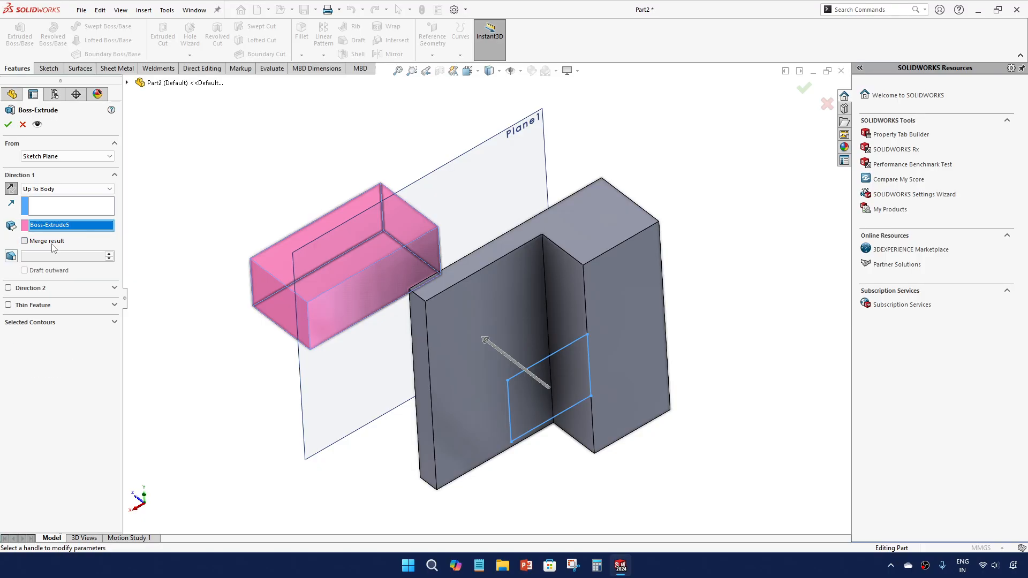
click(329, 312)
click(336, 305)
click(23, 125)
Step: Create an offset surface 10 mm from the separate block's long side face, toward the L-shaped block
scroll(345, 251, down, 3)
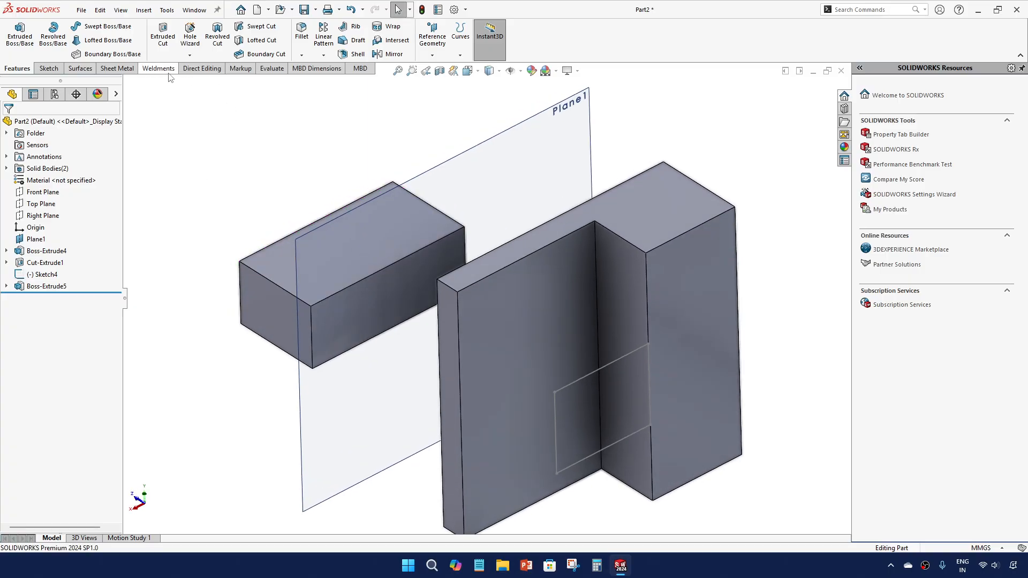
click(80, 69)
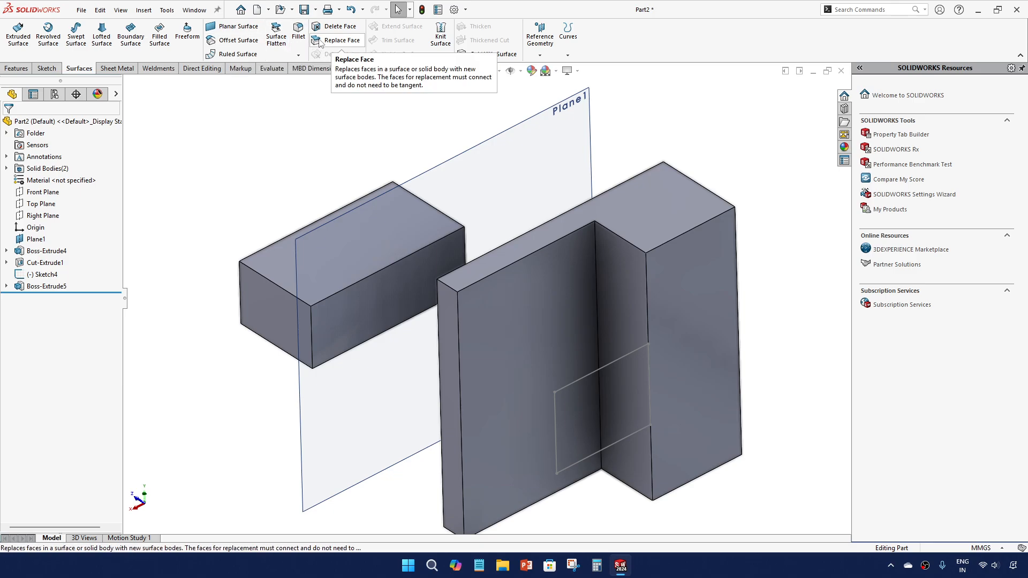
click(236, 40)
click(366, 305)
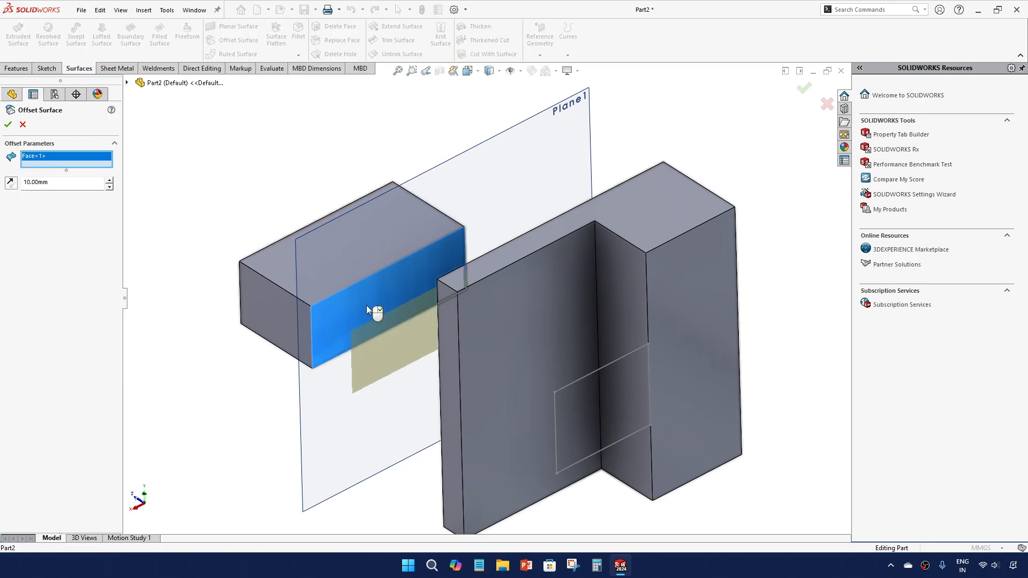
middle_drag(318, 281, 336, 310)
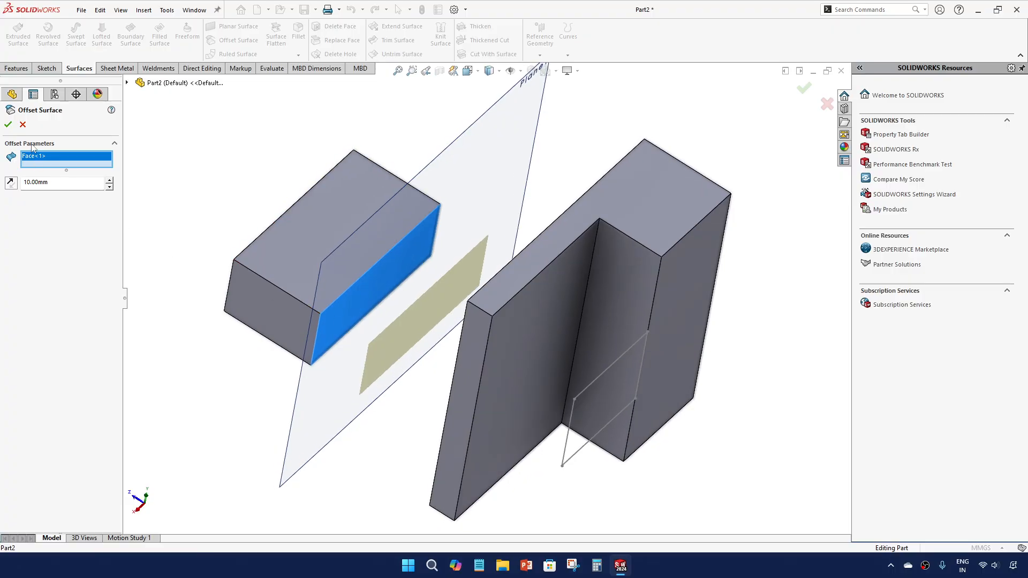
click(8, 125)
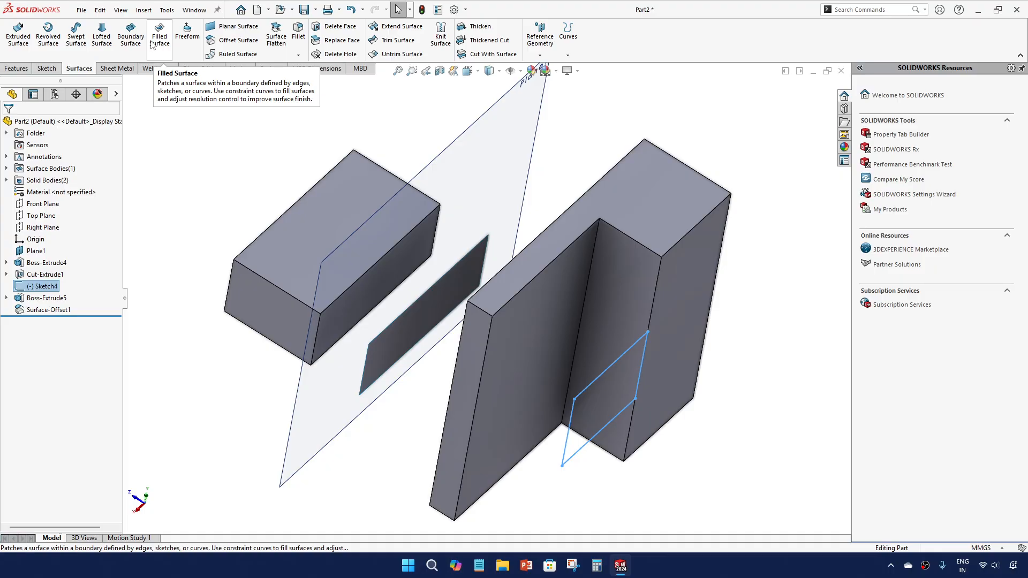
Step: Try extruding the unused rectangle sketch with Up To Body, targeting the offset surface, and cancel the extrusion
click(30, 70)
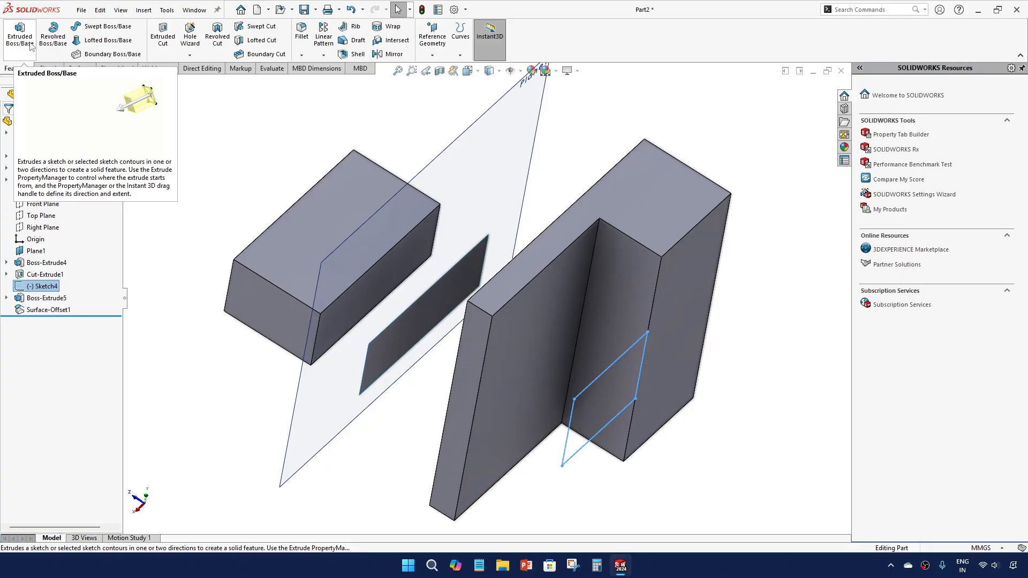
click(20, 36)
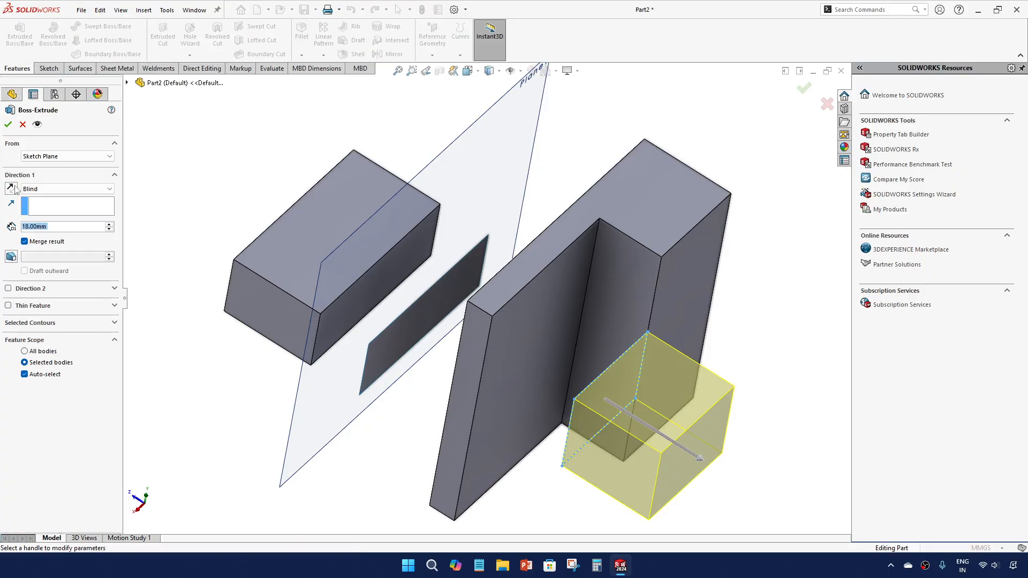
click(51, 189)
click(59, 241)
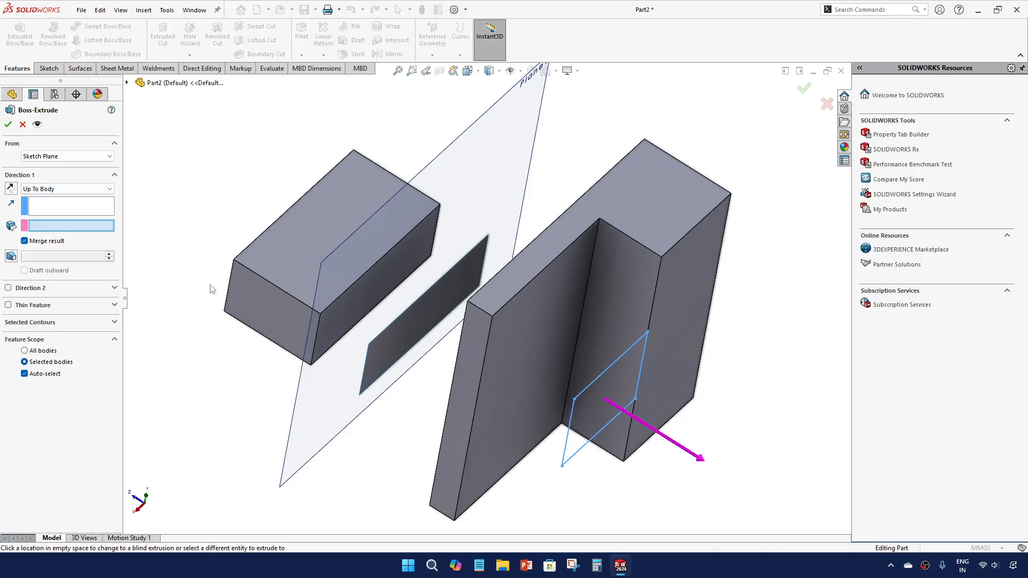
click(372, 342)
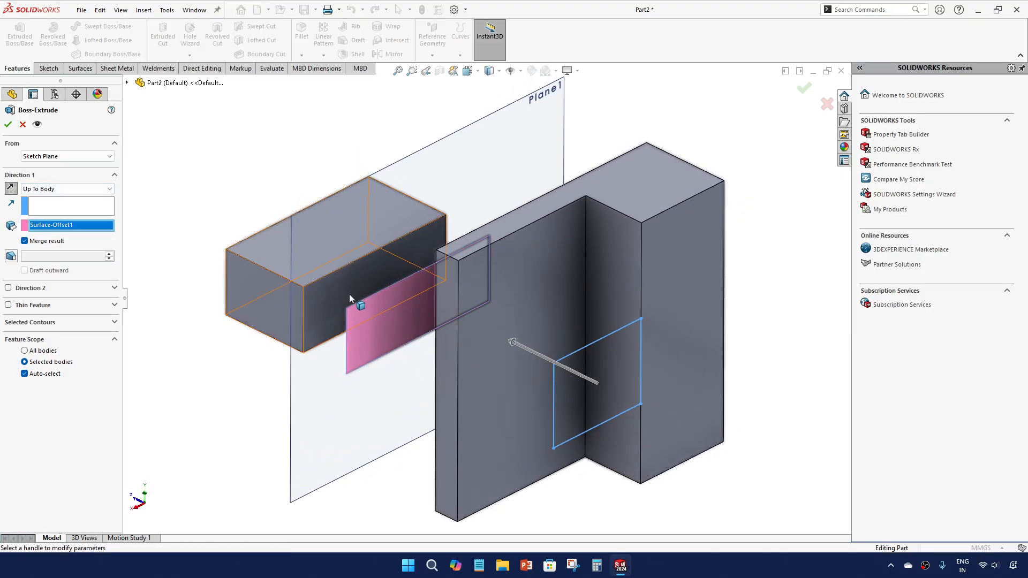
middle_drag(349, 294, 361, 315)
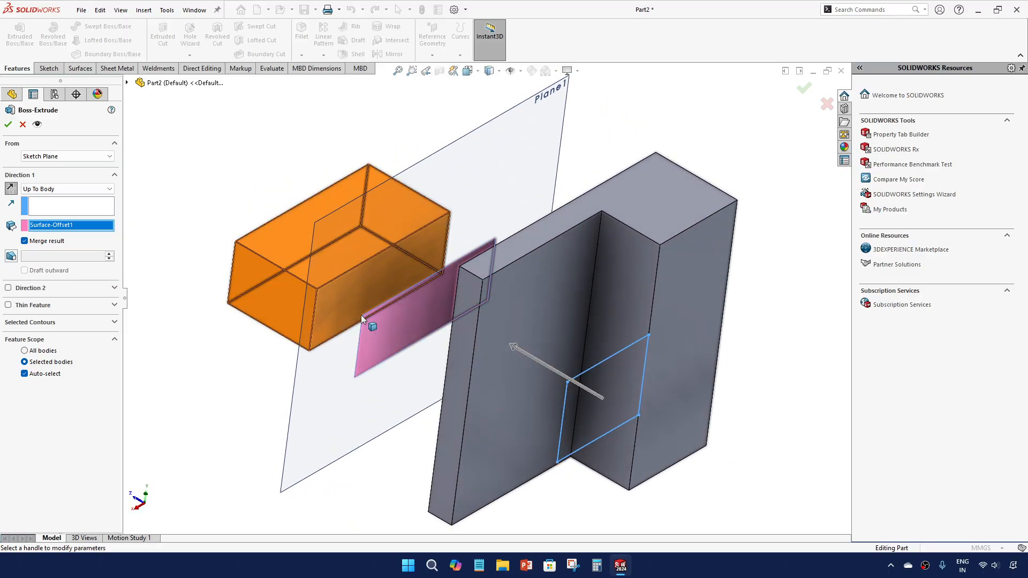
middle_drag(499, 349, 558, 387)
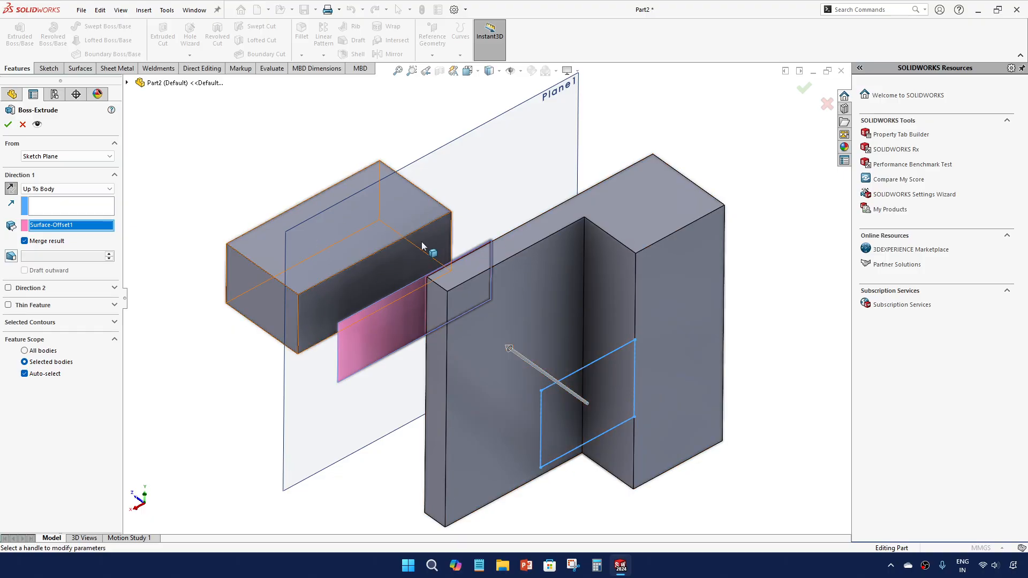
key(Escape)
click(213, 162)
scroll(231, 210, up, 2)
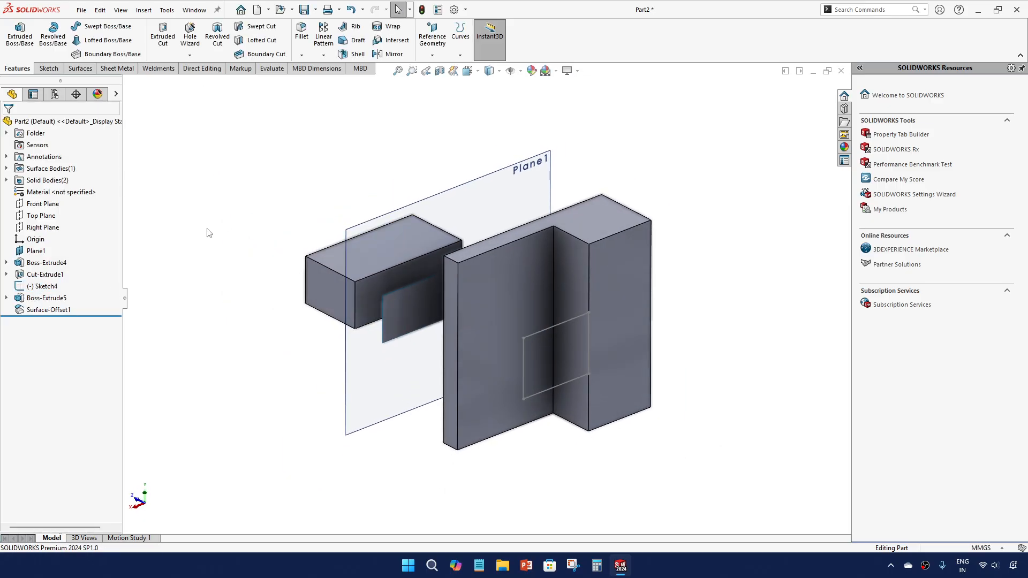
Step: Undo the offset surface and open the sketch of the separate block on Plane1 for editing
click(69, 310)
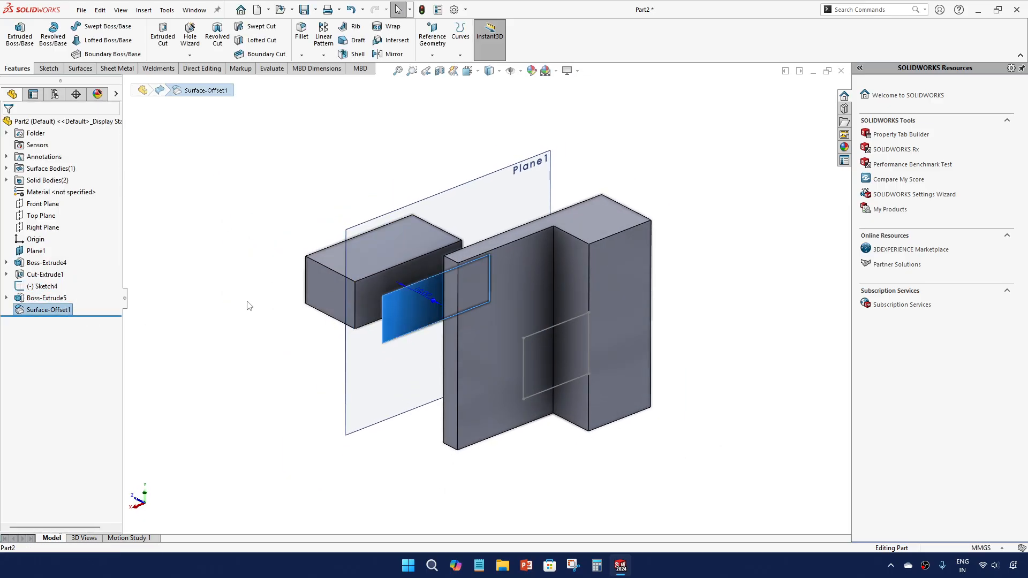
key(ctrl+z)
click(375, 293)
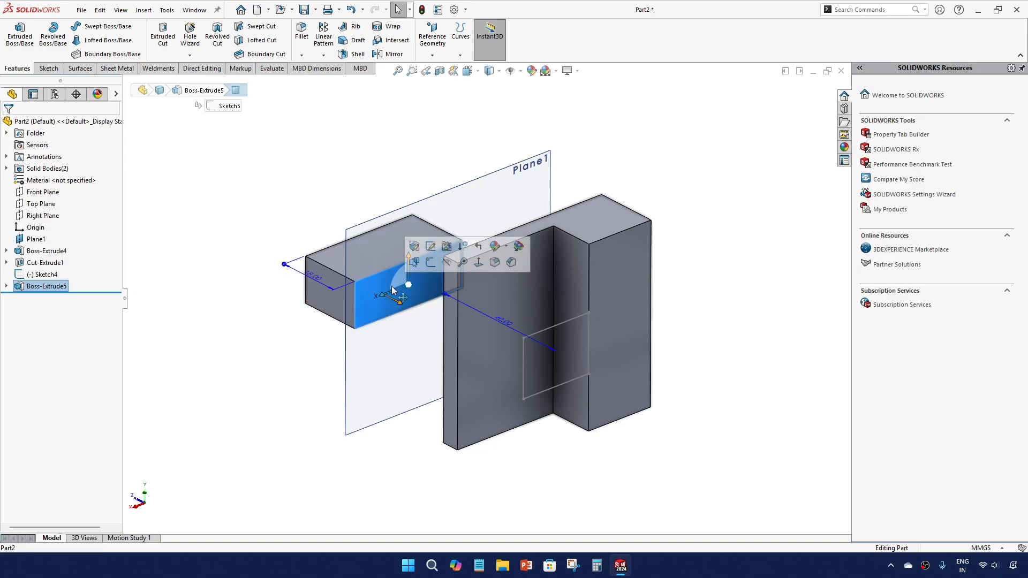
click(430, 262)
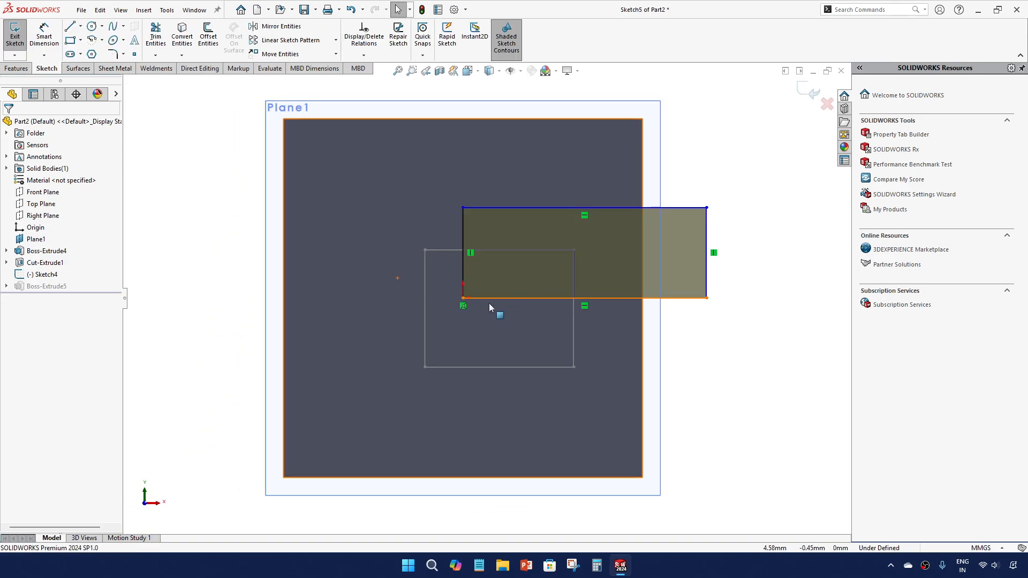
Step: Delete the origin coincidence at the rectangle's corner, stretch that corner outward until the profile surrounds the smaller rectangle, and exit the sketch
click(464, 298)
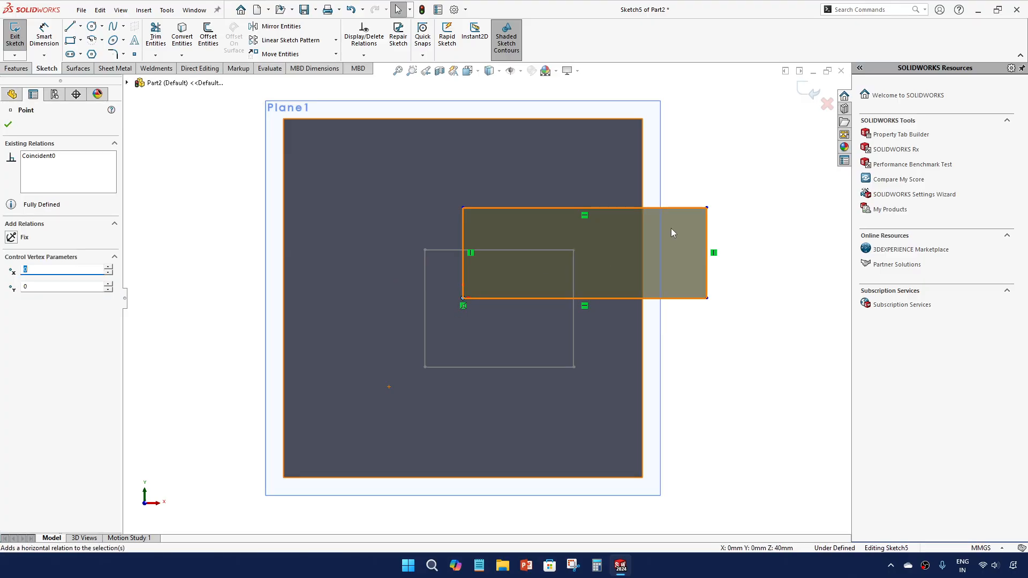
click(463, 306)
key(Delete)
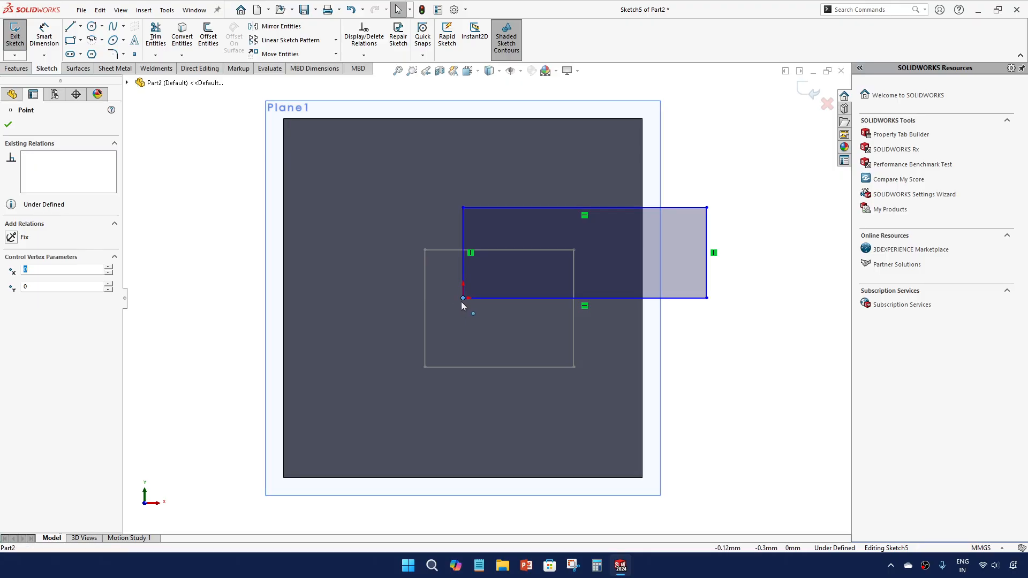
drag(463, 299, 336, 406)
key(Escape)
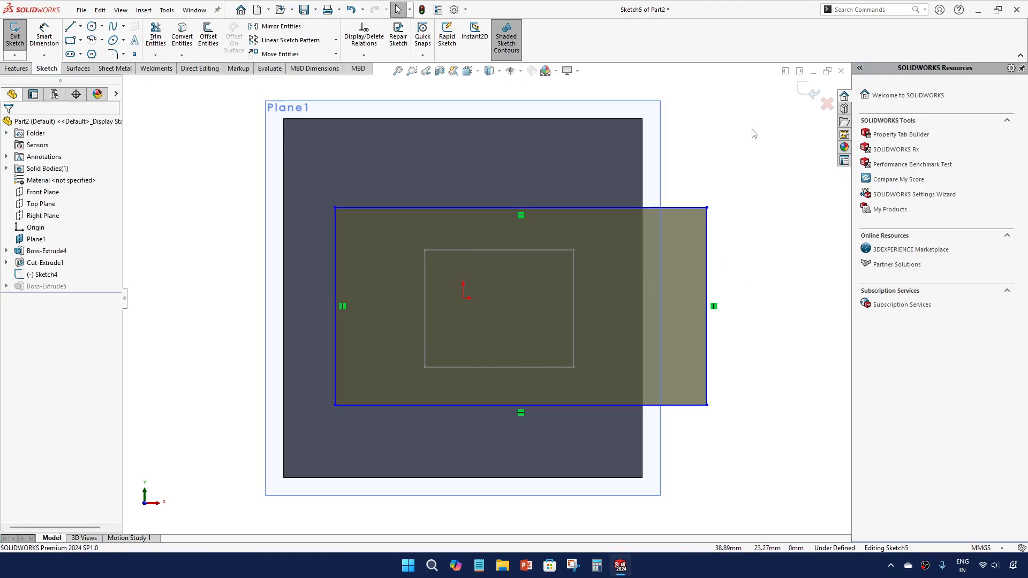
click(810, 91)
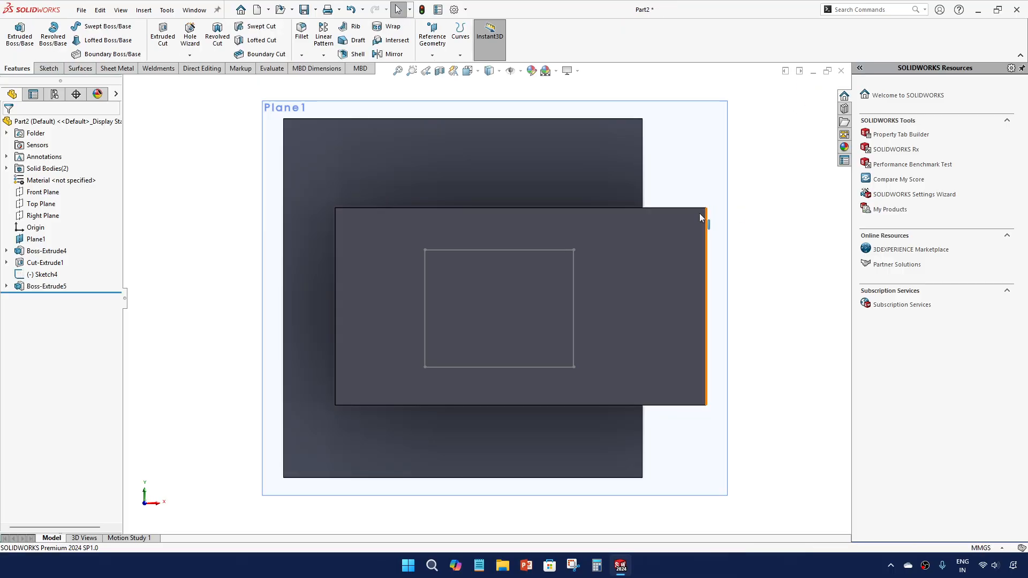
Step: Set up a Boss-Extrude of the unused rectangle sketch with Up To Body, targeting the enlarged separate block
middle_drag(699, 214, 383, 361)
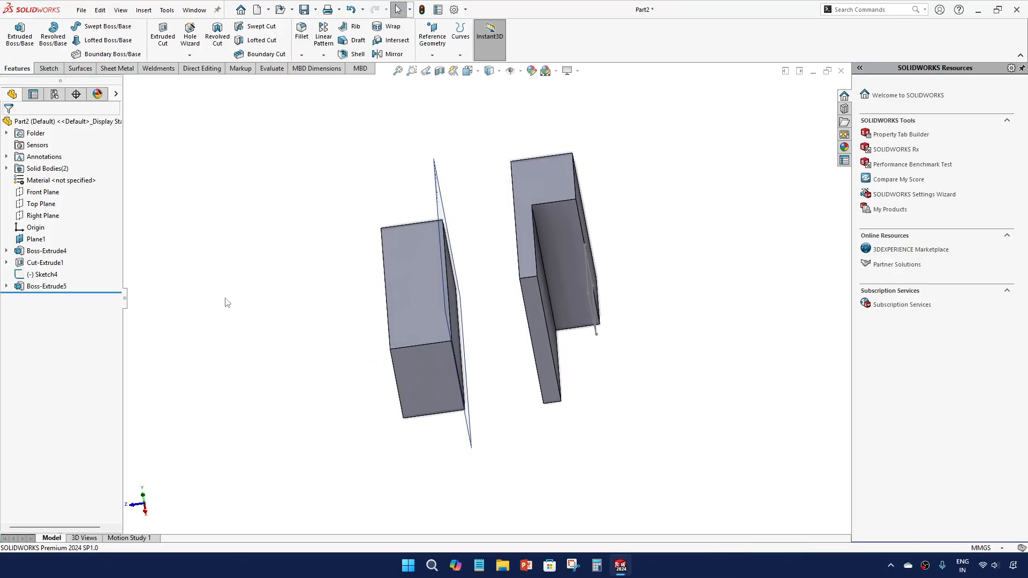
click(43, 275)
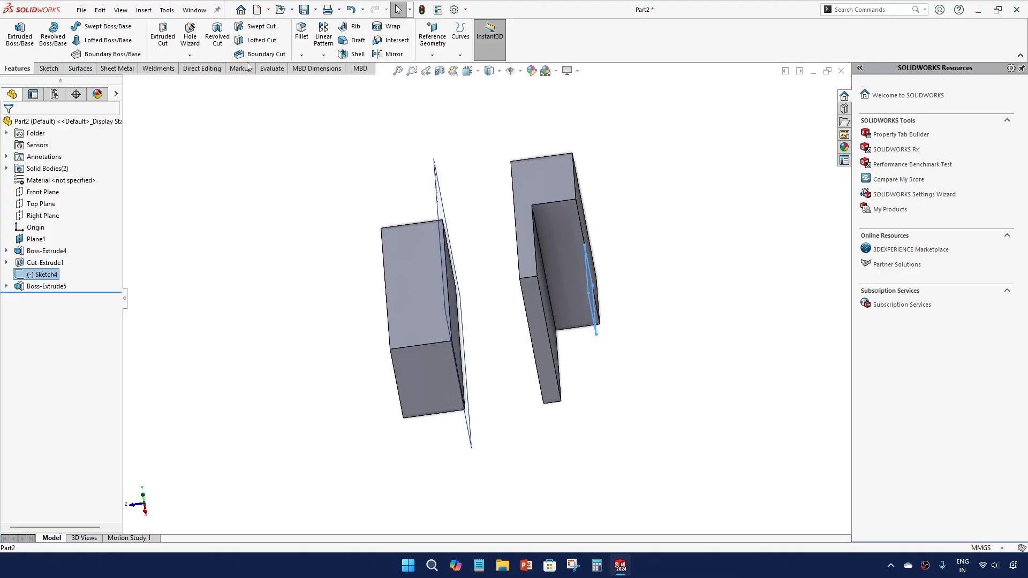
click(20, 33)
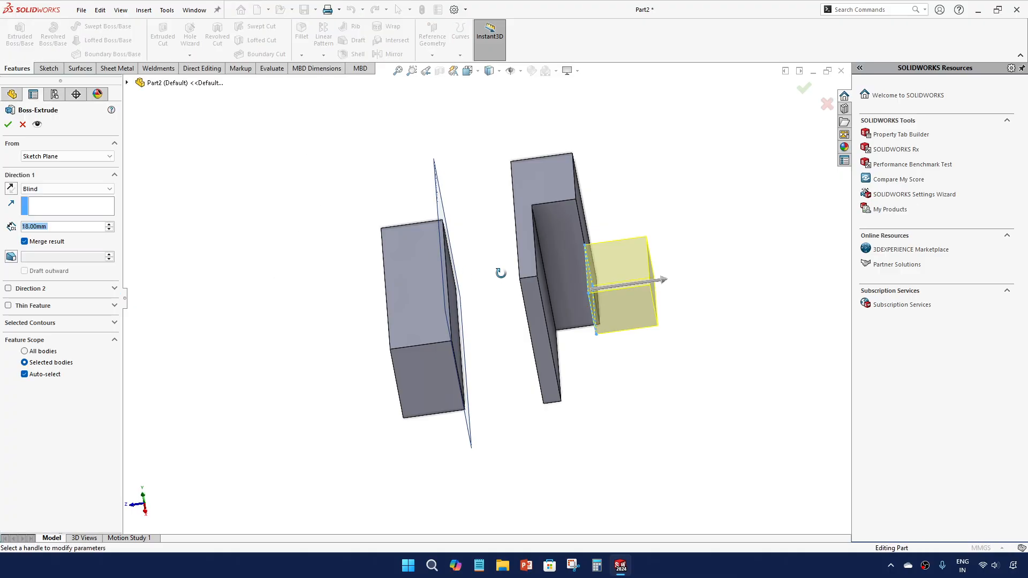
middle_drag(501, 273, 471, 311)
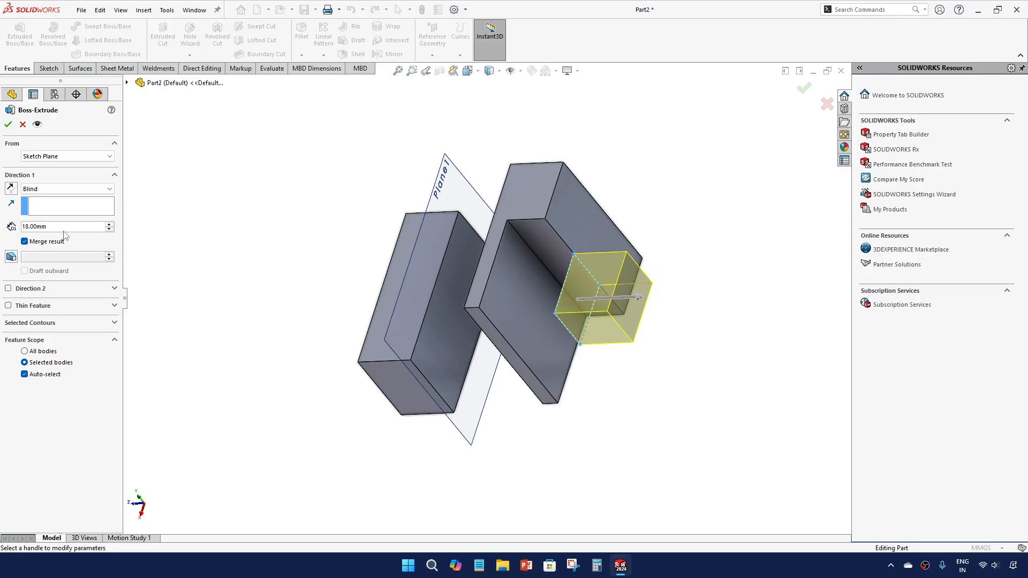
click(69, 189)
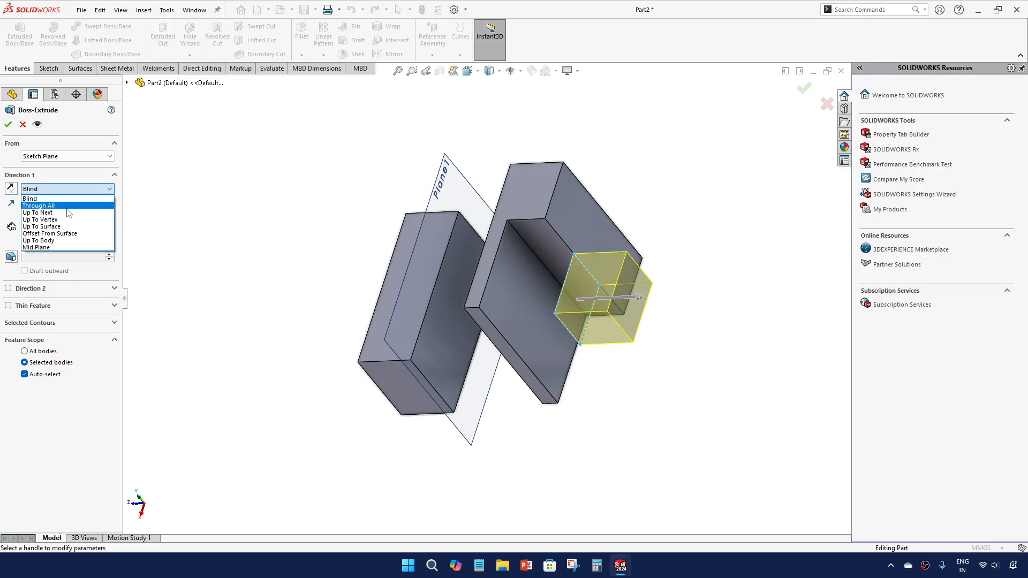
click(69, 241)
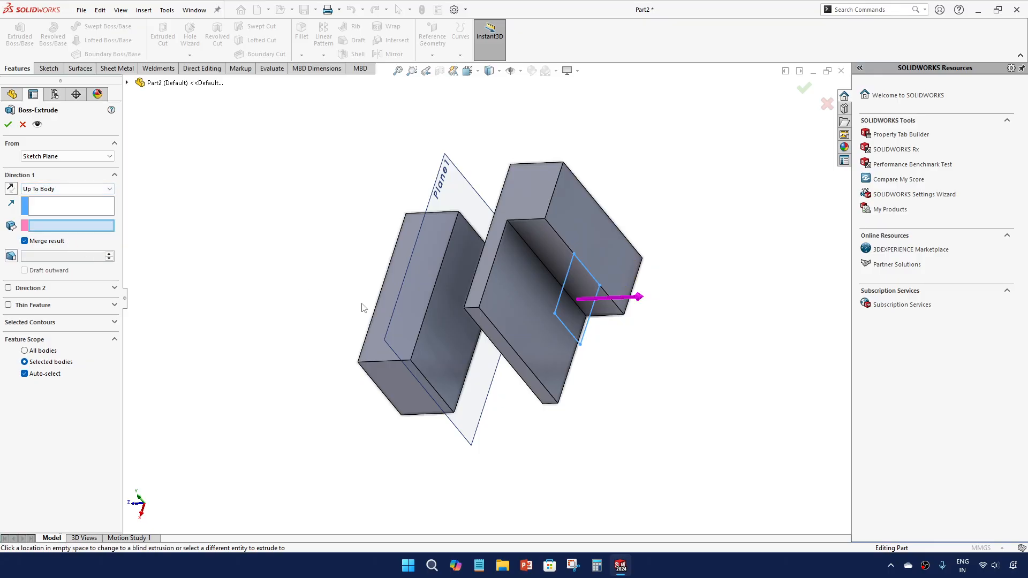
click(397, 320)
middle_drag(371, 316, 392, 233)
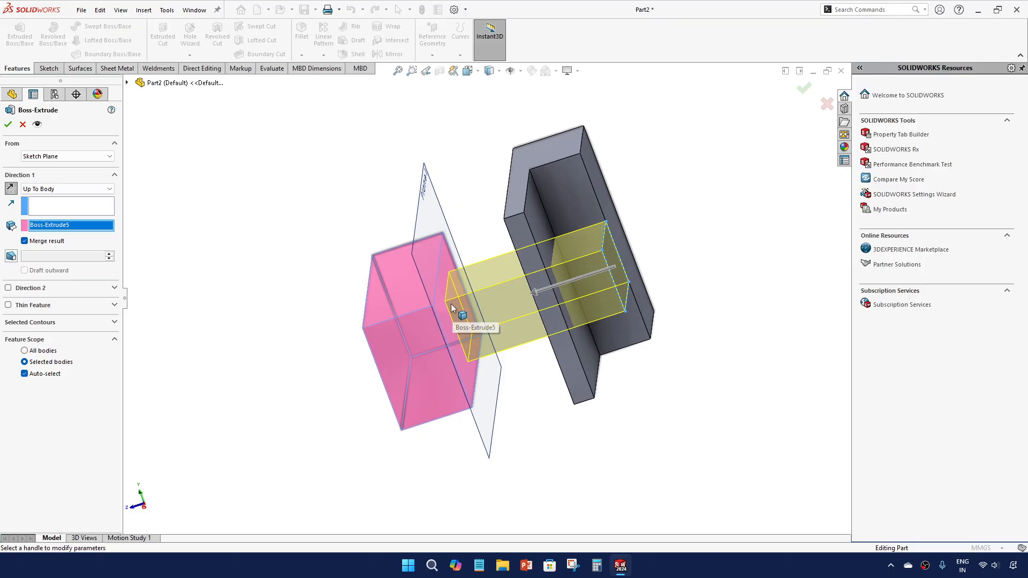
middle_drag(452, 326, 435, 370)
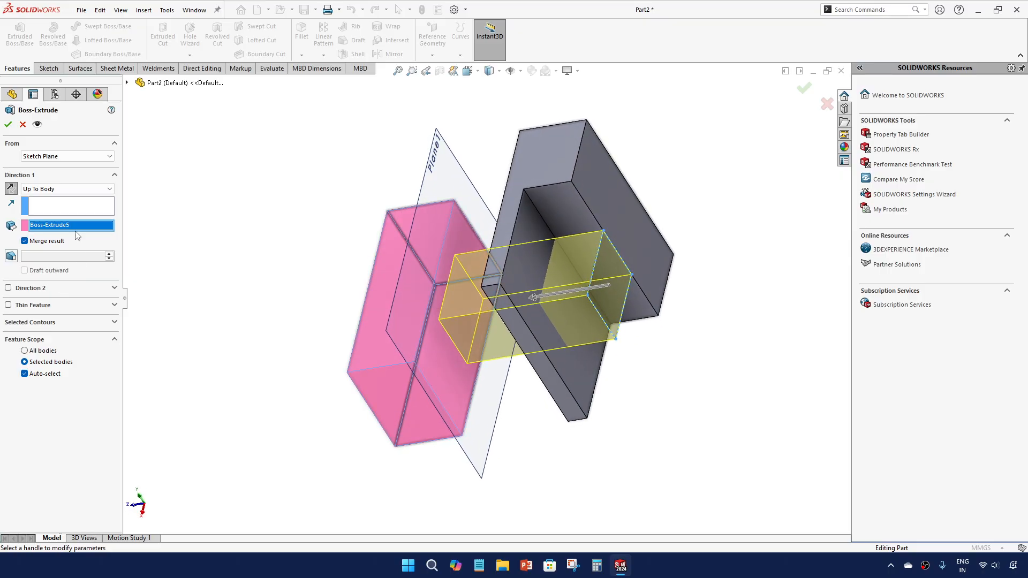
Step: Change the extrusion's end condition to Mid Plane and examine its preview on both sides of the sketch
click(78, 189)
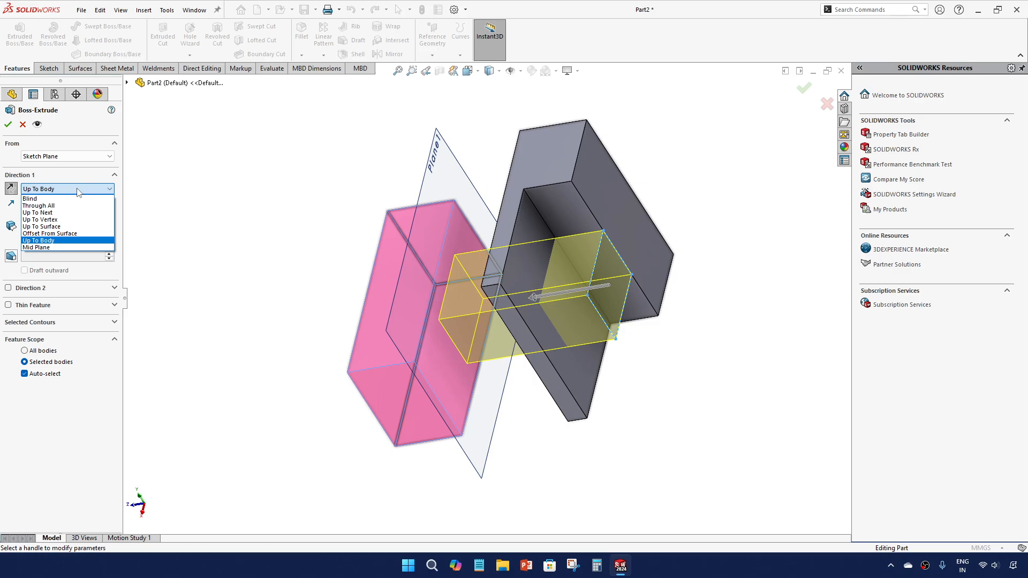
click(66, 248)
scroll(572, 287, down, 3)
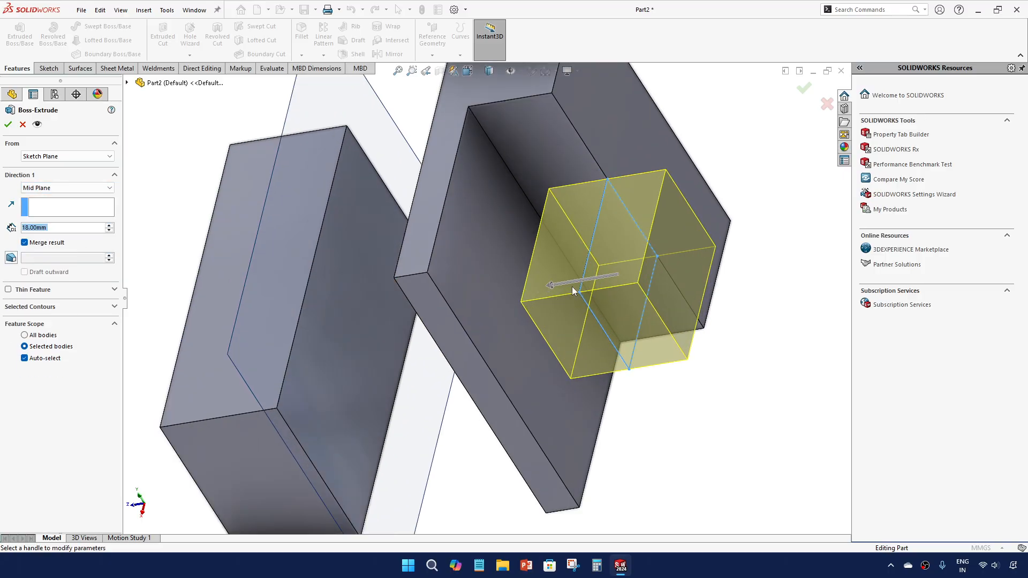
middle_drag(591, 285, 733, 282)
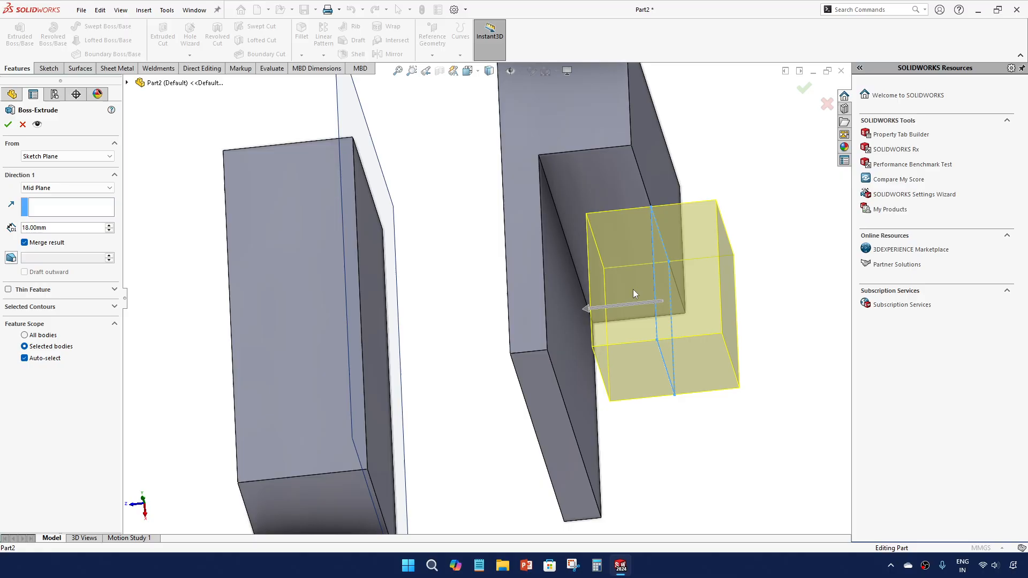
middle_drag(596, 296, 602, 328)
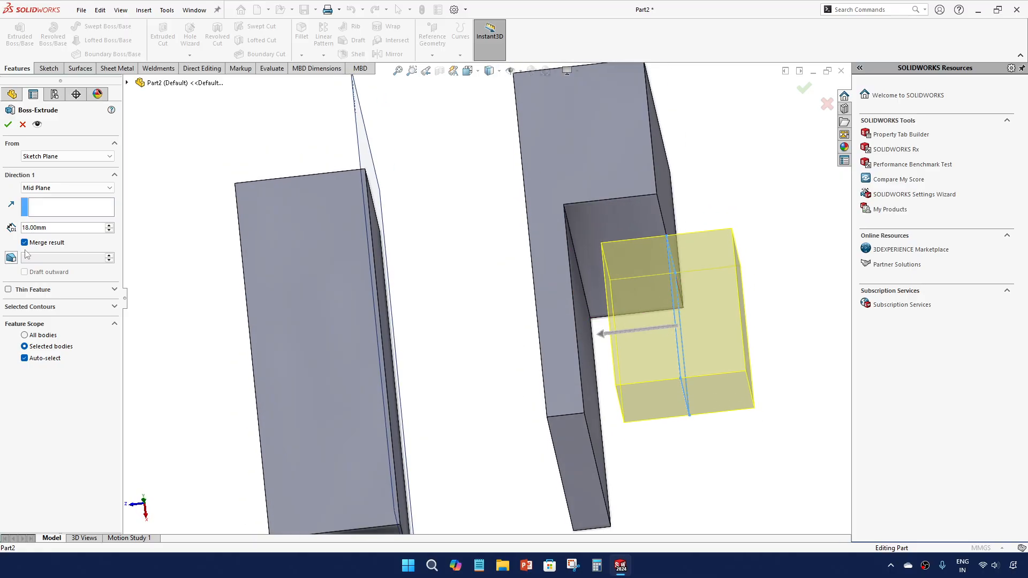
Step: Try Mid Plane depths of 28 mm and 8 mm, and return the depth to 18 mm
click(109, 227)
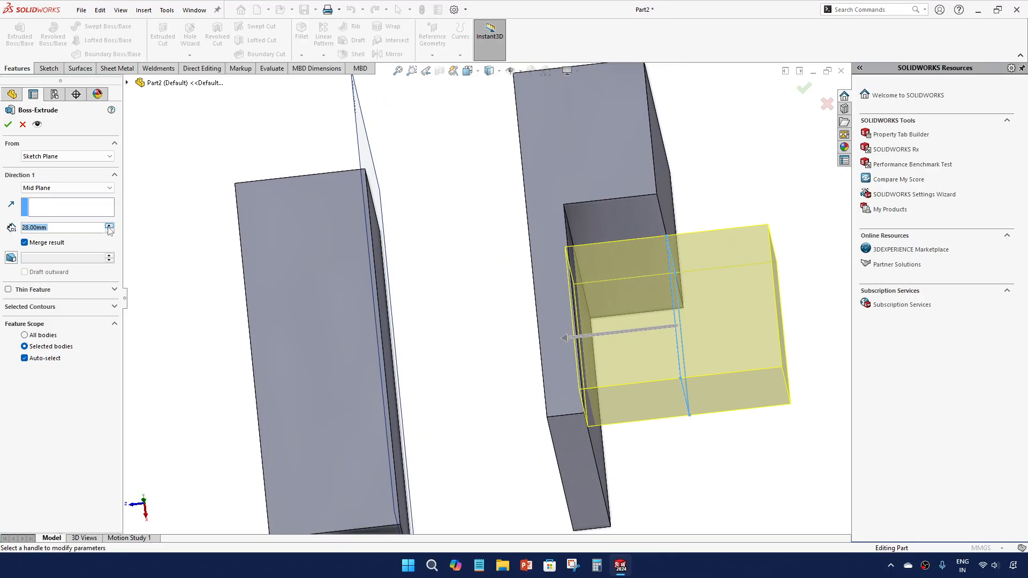
click(109, 231)
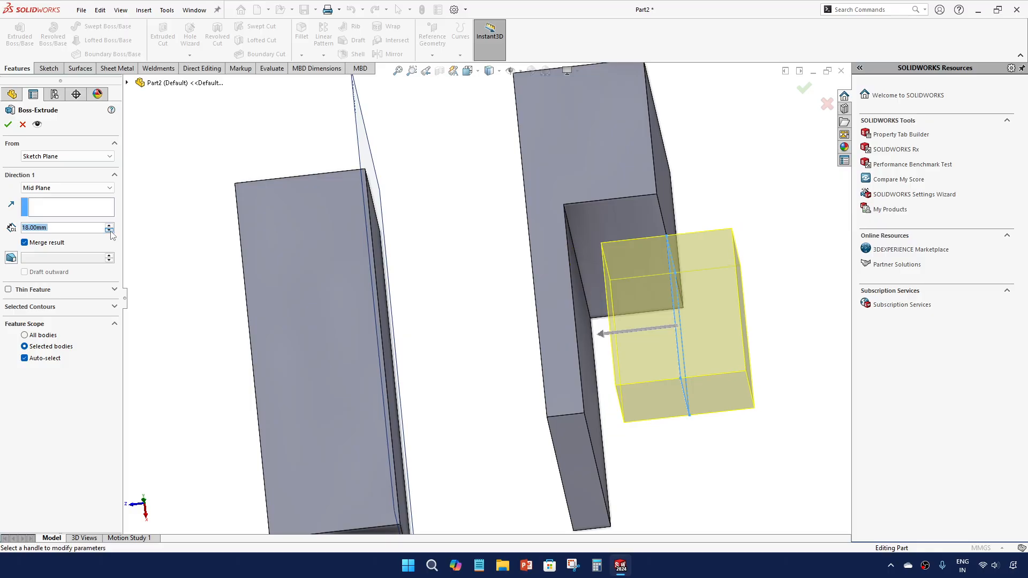
click(109, 231)
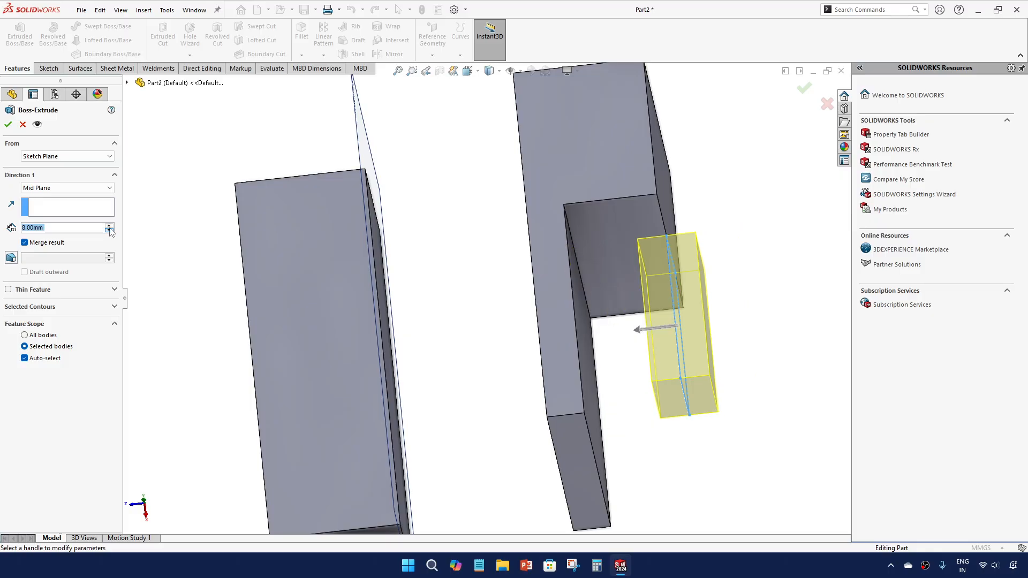
click(109, 227)
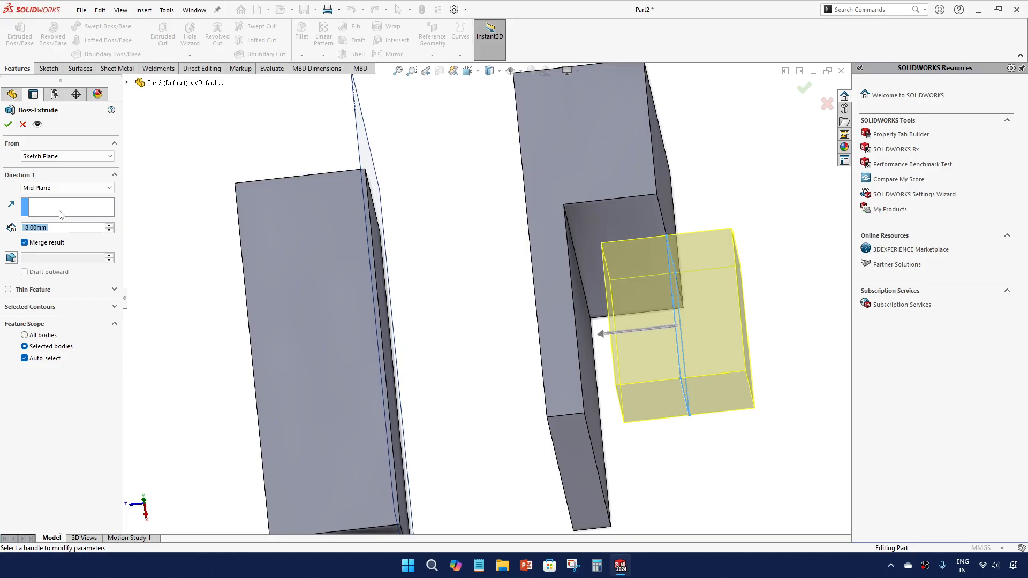
click(63, 188)
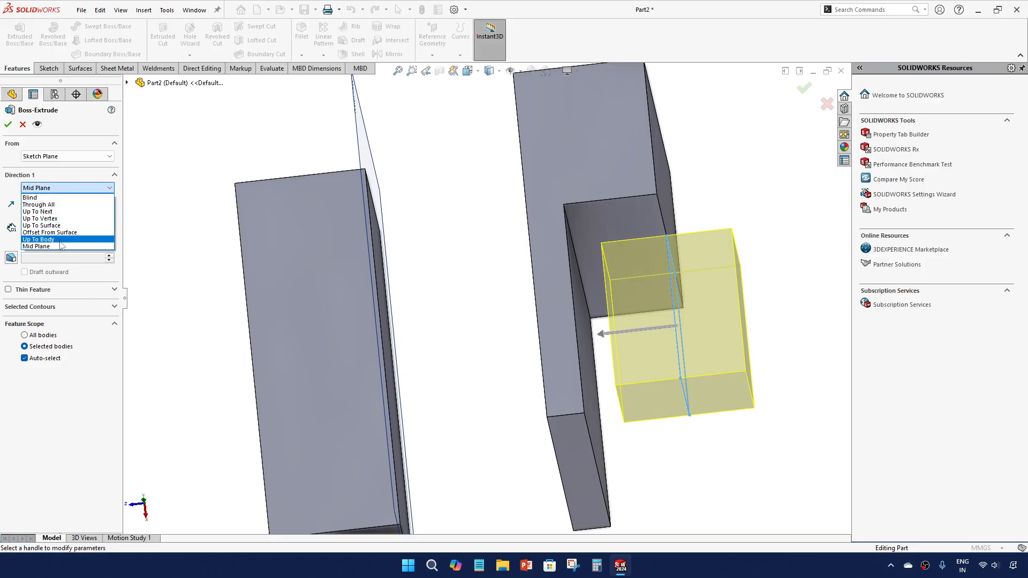
click(8, 188)
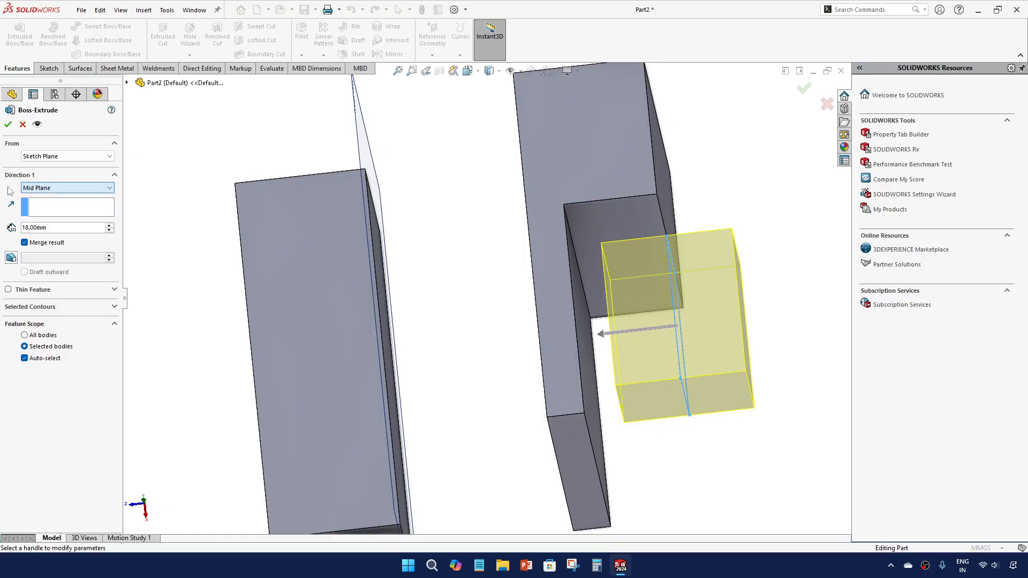
click(53, 212)
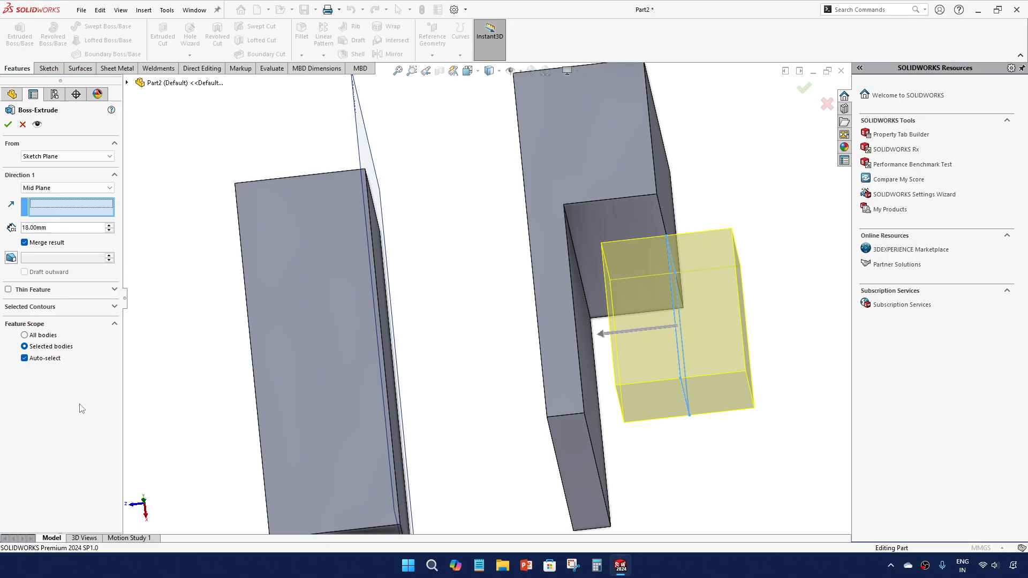
Step: Enable draft on the Mid Plane extrusion and raise the draft angle to 18 degrees
click(15, 260)
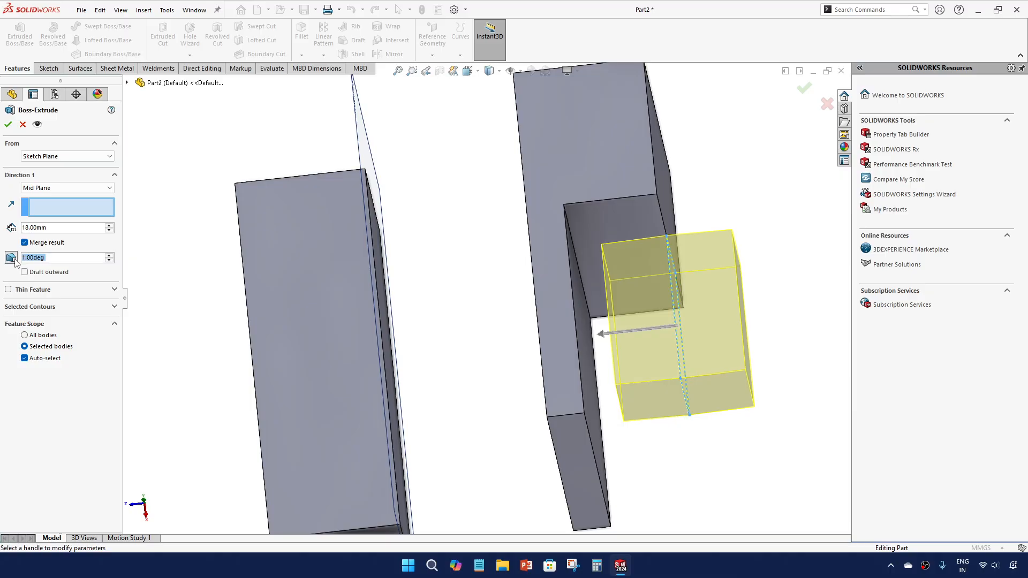
click(109, 256)
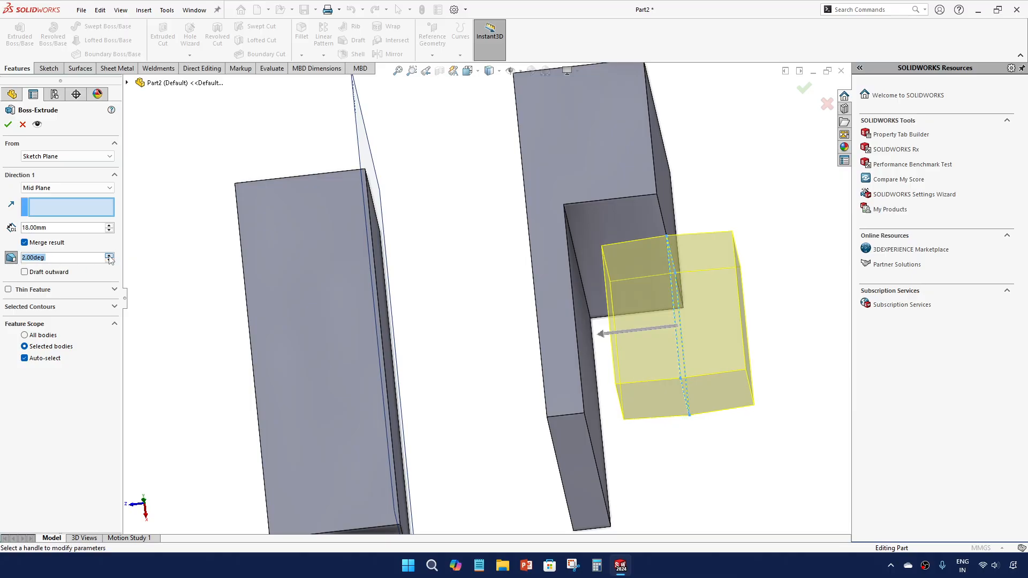
click(108, 256)
click(108, 256)
click(109, 256)
click(109, 256)
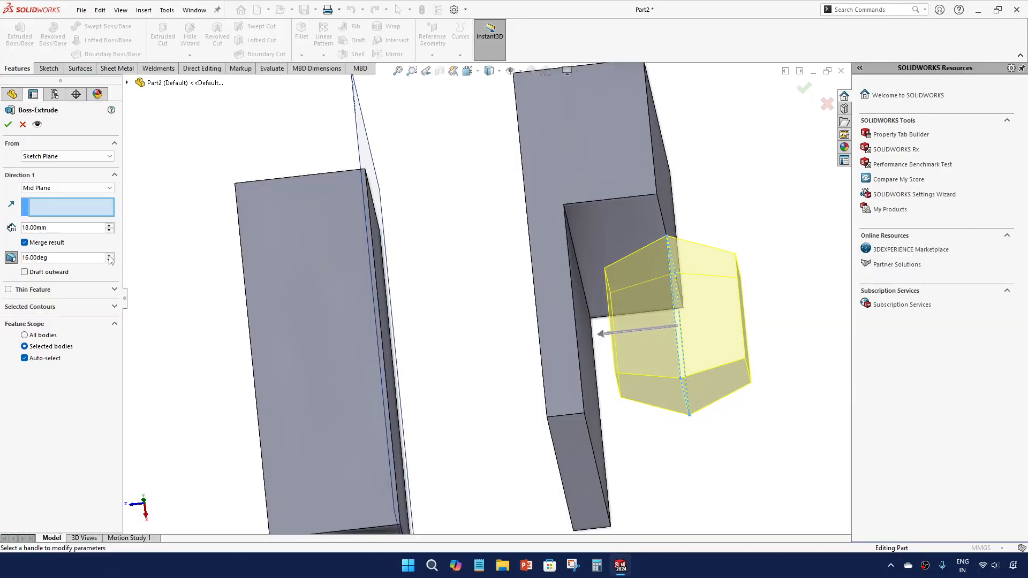
Step: Switch the extrusion's end condition from Mid Plane to Blind and reduce its draft angle
click(68, 188)
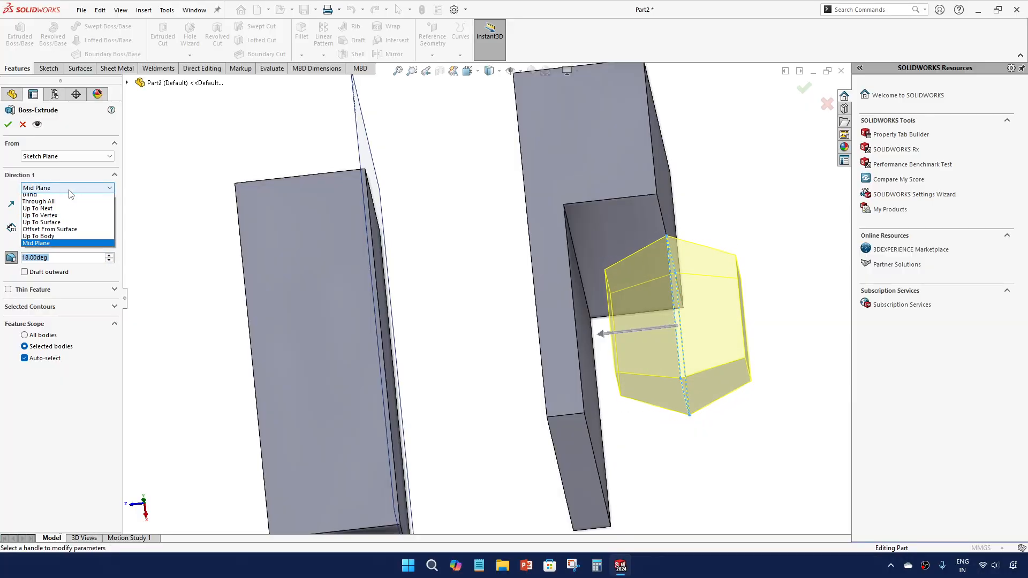
click(67, 197)
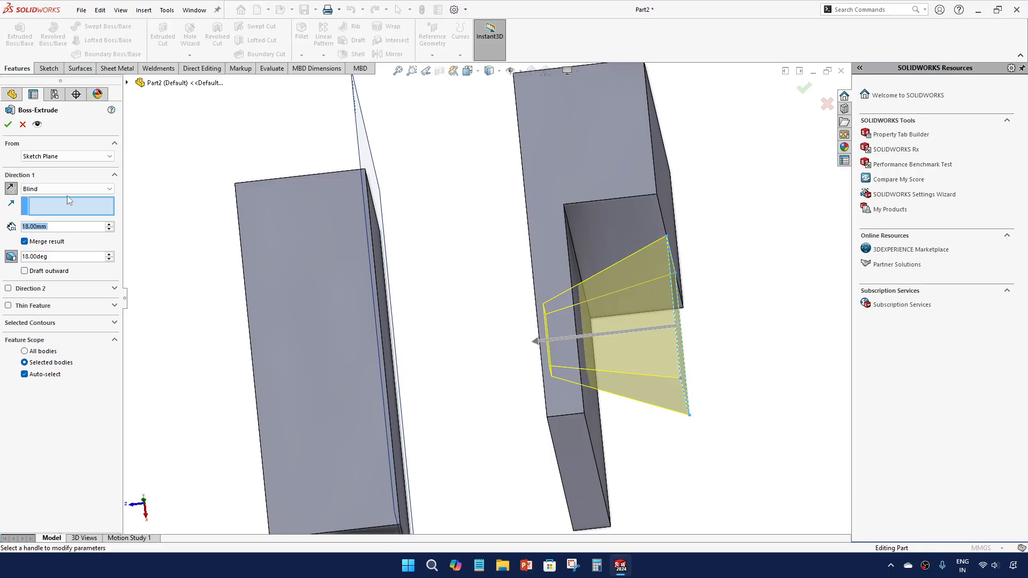
click(109, 260)
click(109, 259)
click(110, 260)
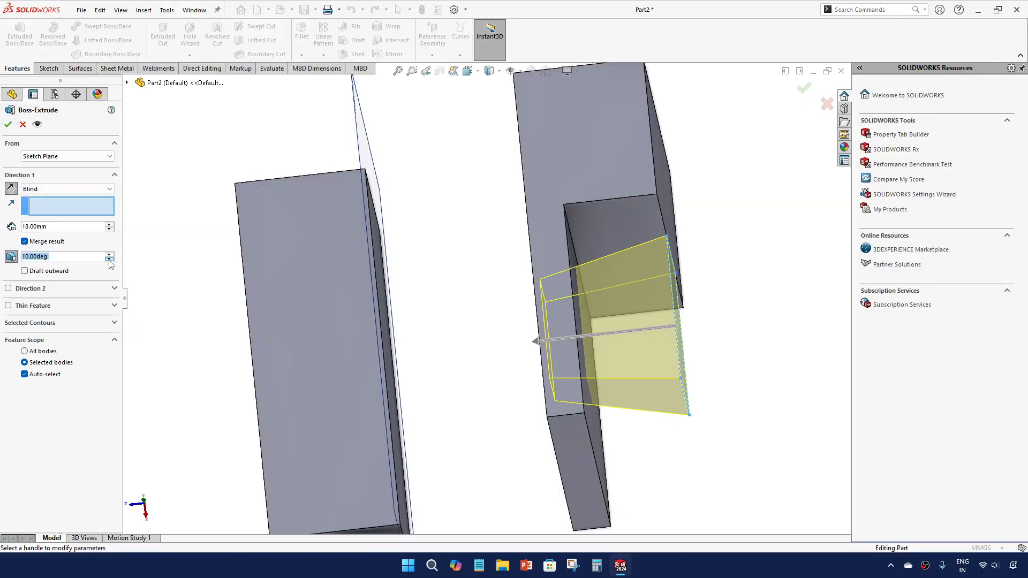
click(110, 260)
click(109, 260)
Step: Raise the draft angle to 15 degrees and try Draft outward, leaving that option turned off
click(109, 255)
click(109, 255)
click(109, 255)
click(109, 255)
click(109, 255)
click(109, 255)
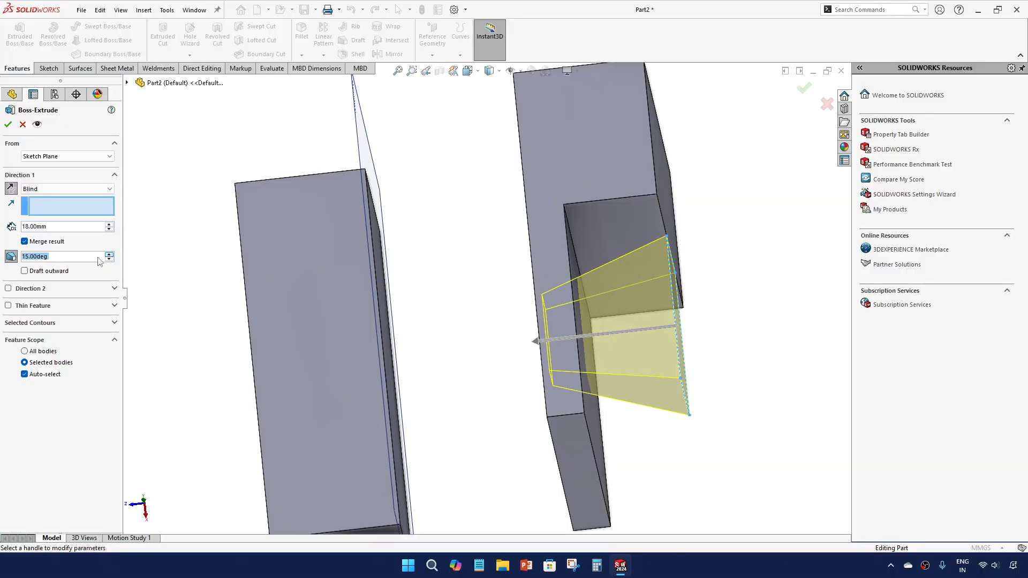
click(26, 272)
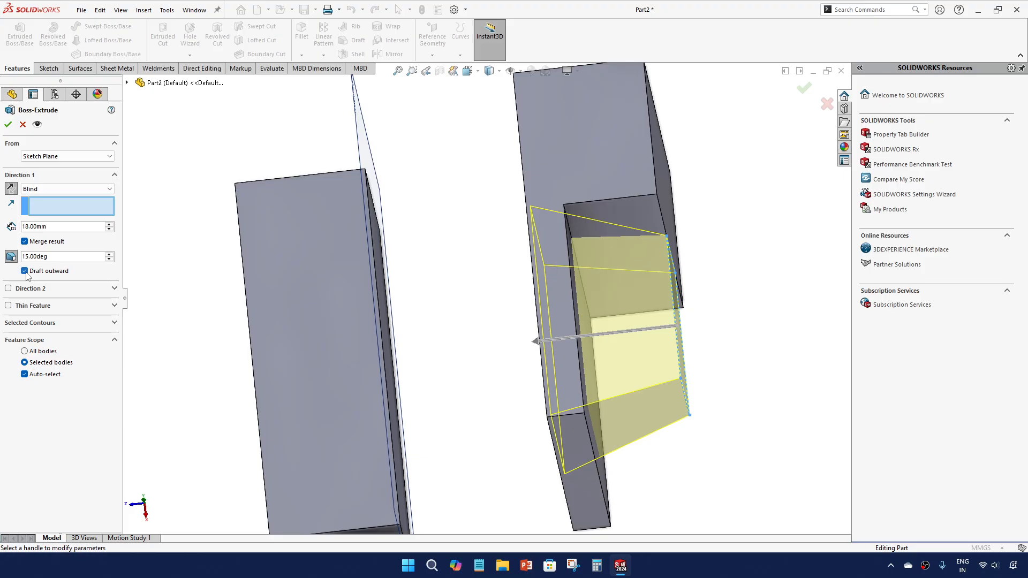
click(24, 272)
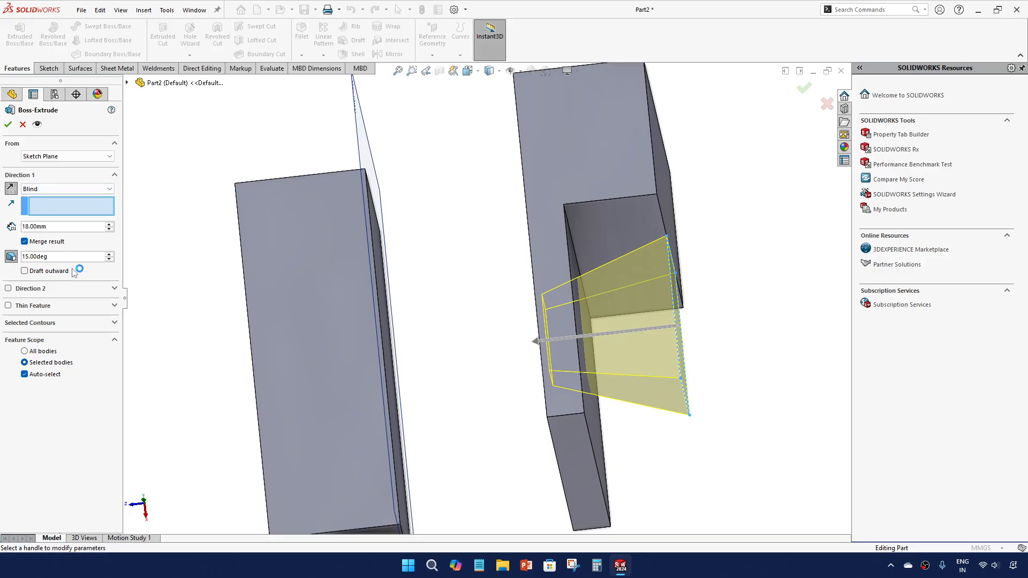
Step: Enable Direction 2 as Blind with a depth of 28 mm and a draft angle of 0 degrees
click(8, 289)
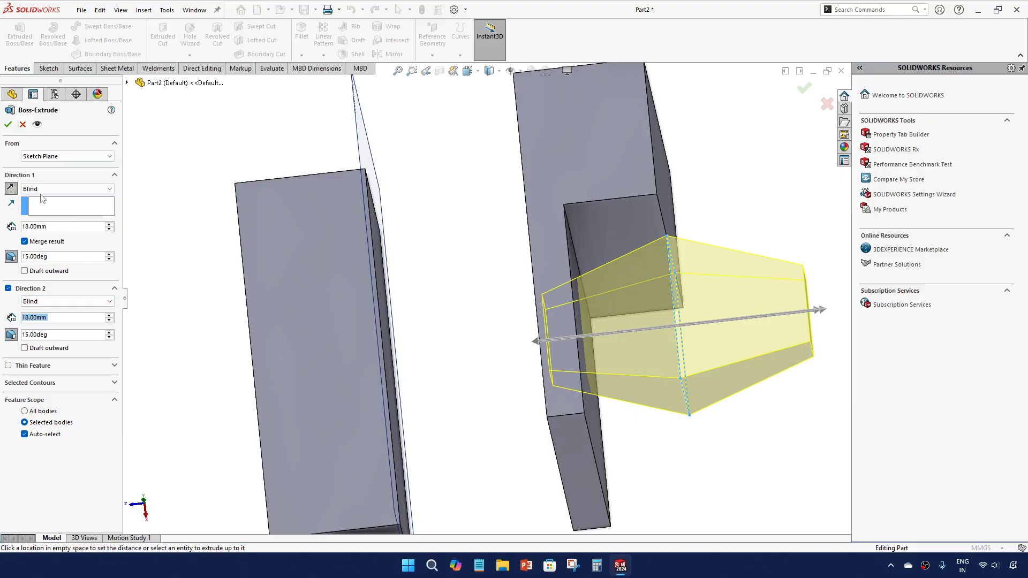
click(107, 321)
click(112, 317)
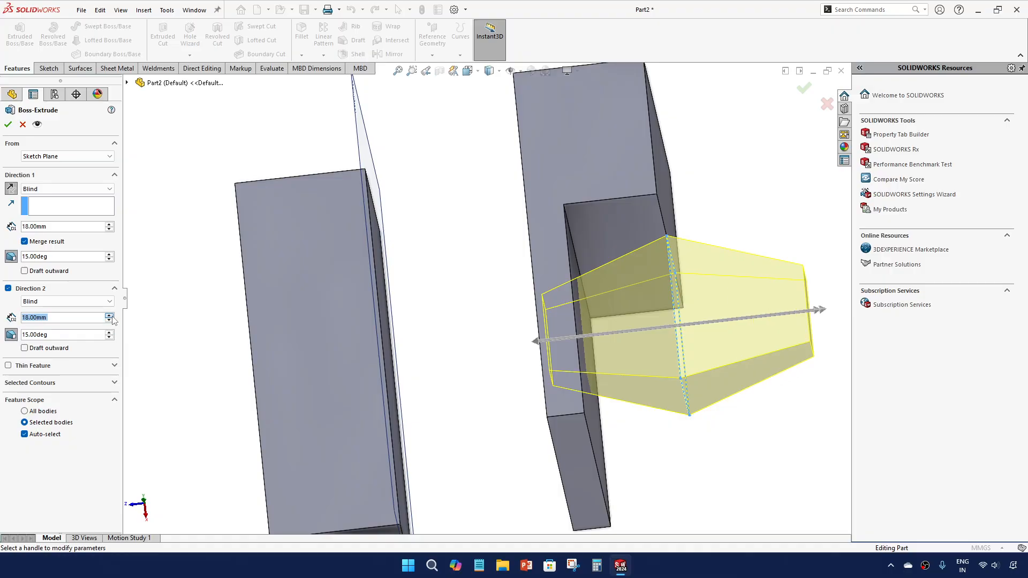
click(108, 316)
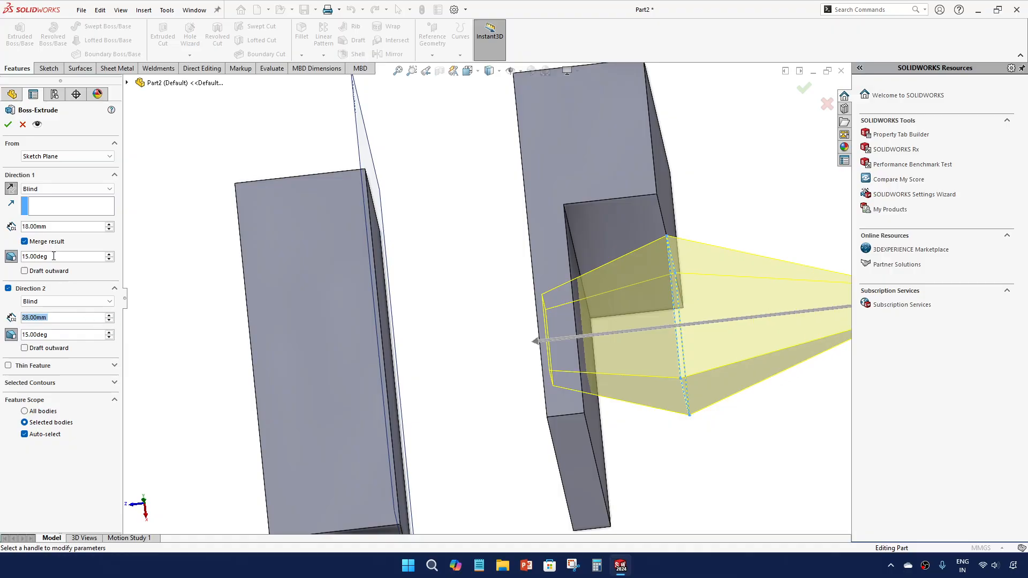
click(53, 335)
text(0)
key(Return)
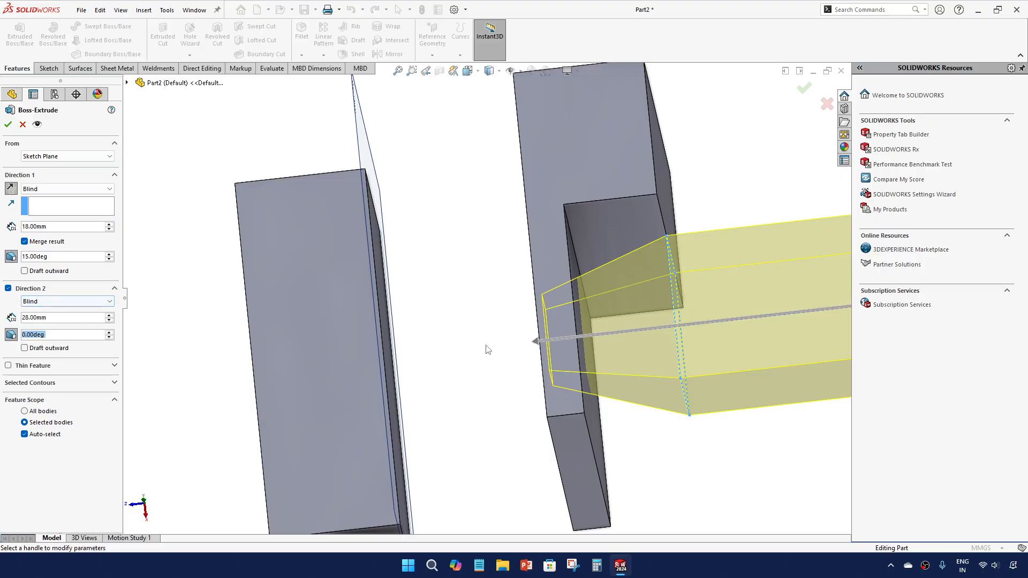
scroll(487, 348, up, 3)
scroll(488, 312, down, 3)
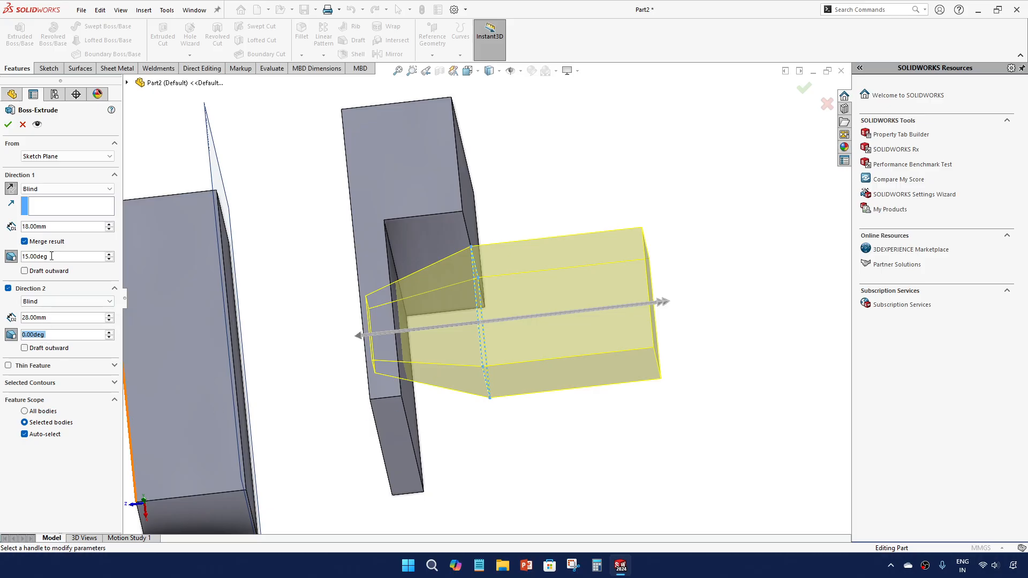
Step: Try increasing and decreasing the Direction 2 depth, and disable Direction 2
click(109, 315)
click(109, 315)
click(110, 321)
click(109, 321)
click(8, 289)
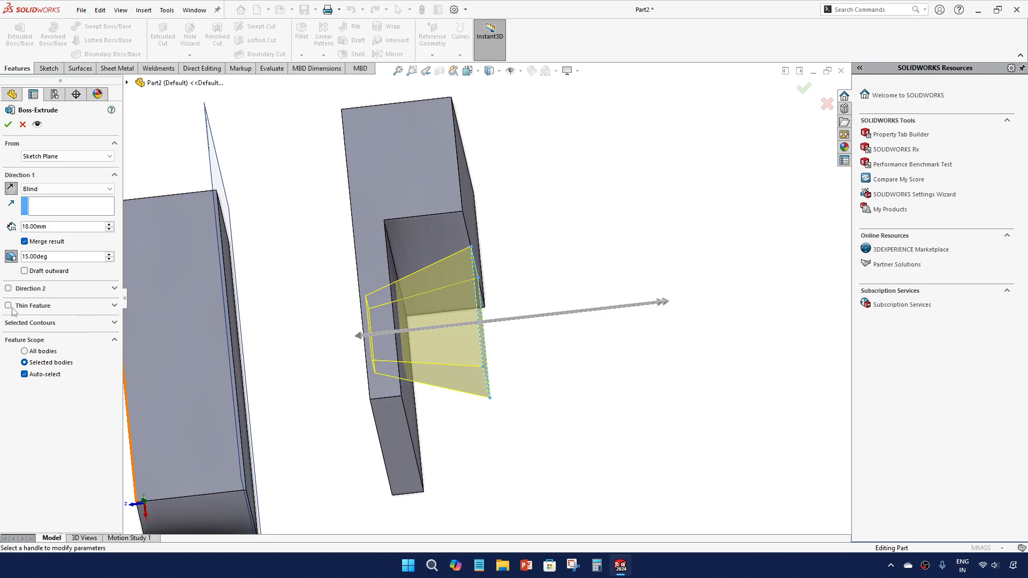
Step: Set the Direction 1 depth to 100 mm and its draft angle to 0 degrees
double_click(50, 227)
text(0)
drag(47, 227, 1, 225)
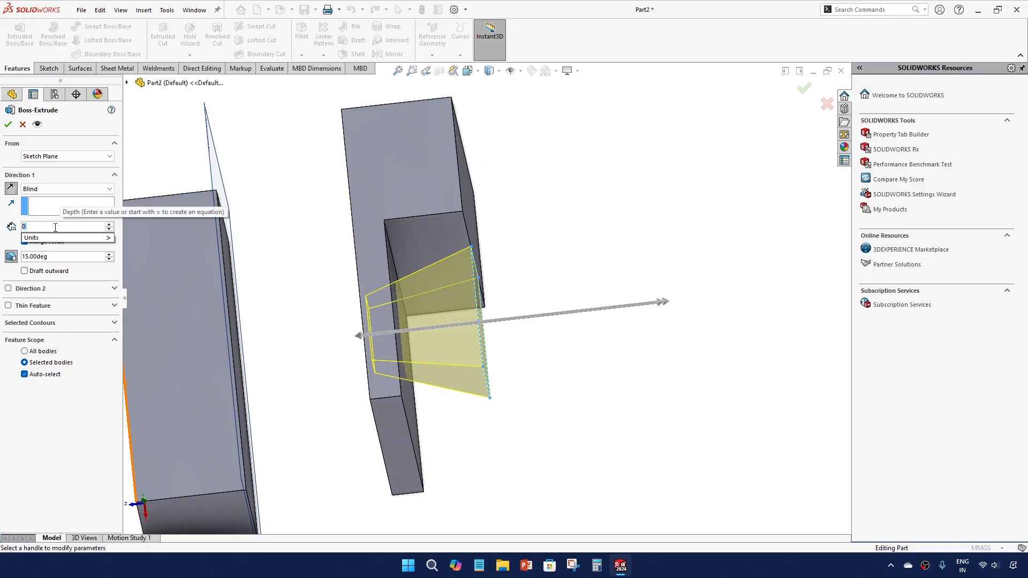
text(100)
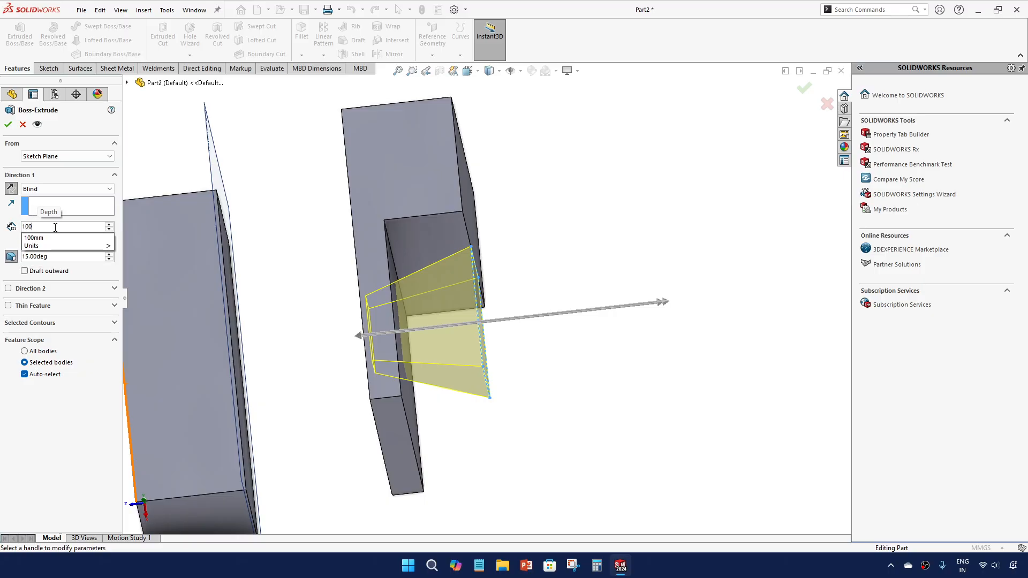
key(Return)
drag(50, 257, 0, 262)
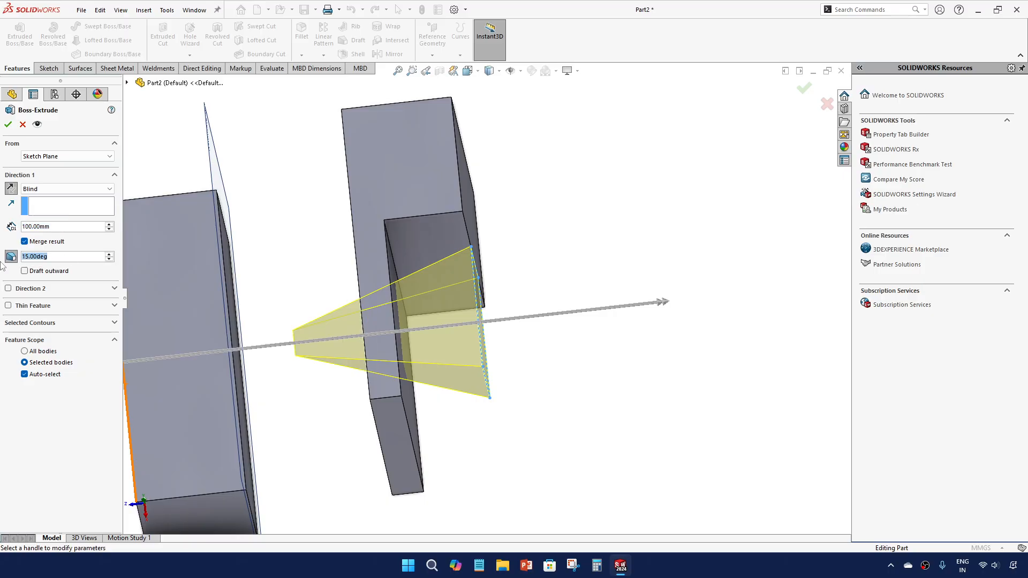
text(0)
key(Return)
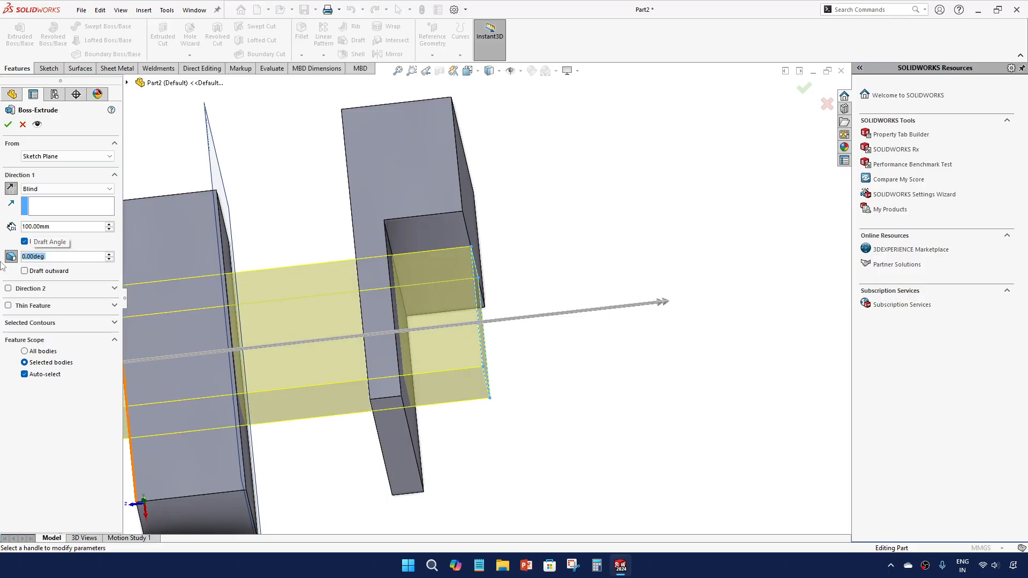
Step: Reverse the extrusion so it points away from the L-shaped block, and set its depth to 50 mm
key(f)
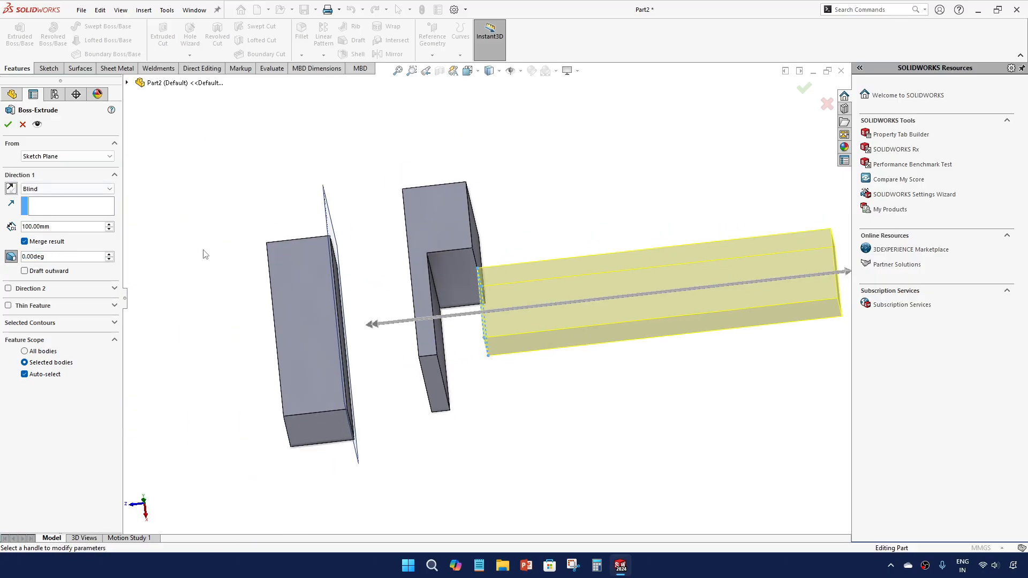
drag(54, 226, 1, 224)
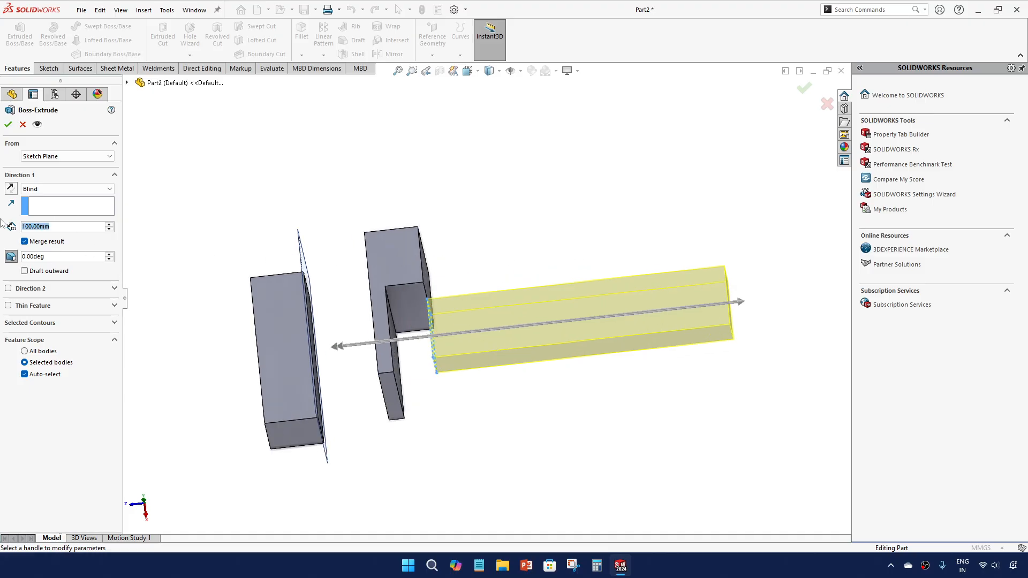
text(50)
key(Return)
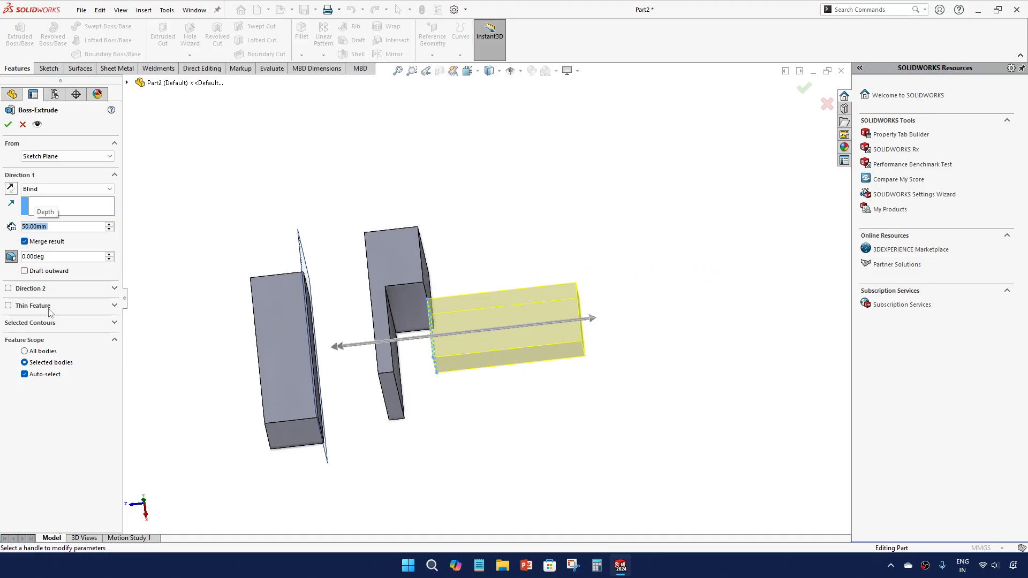
Step: Make the extrusion a One-Direction Thin Feature with a 1 mm wall thickness and create it
click(8, 306)
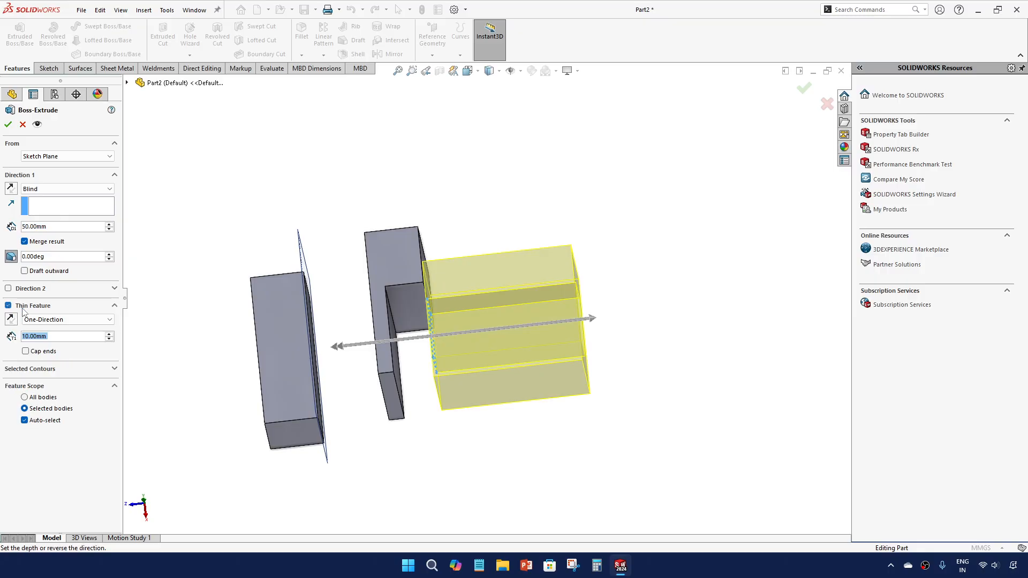
middle_drag(337, 347, 324, 365)
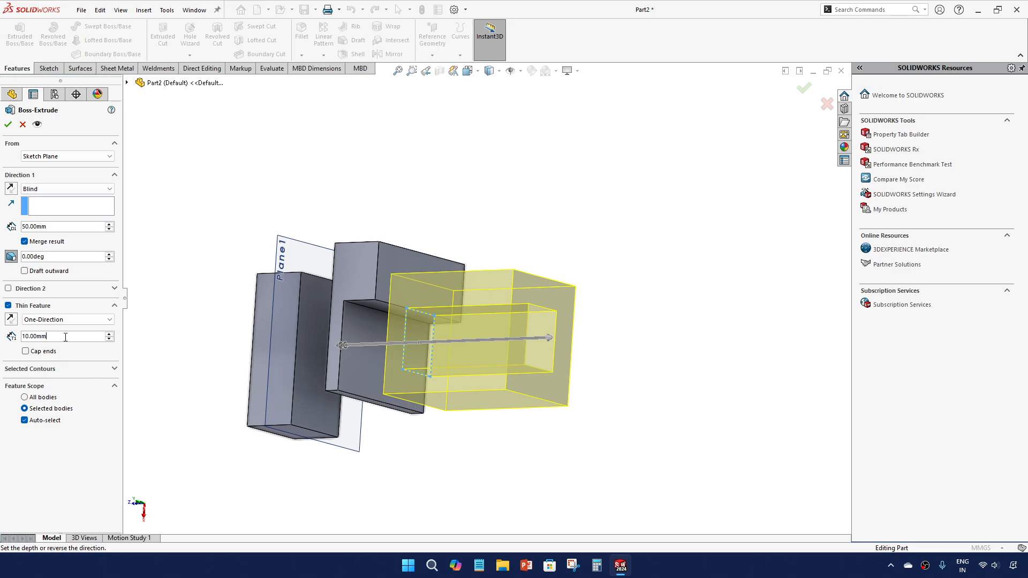
drag(66, 338, 3, 342)
text(1)
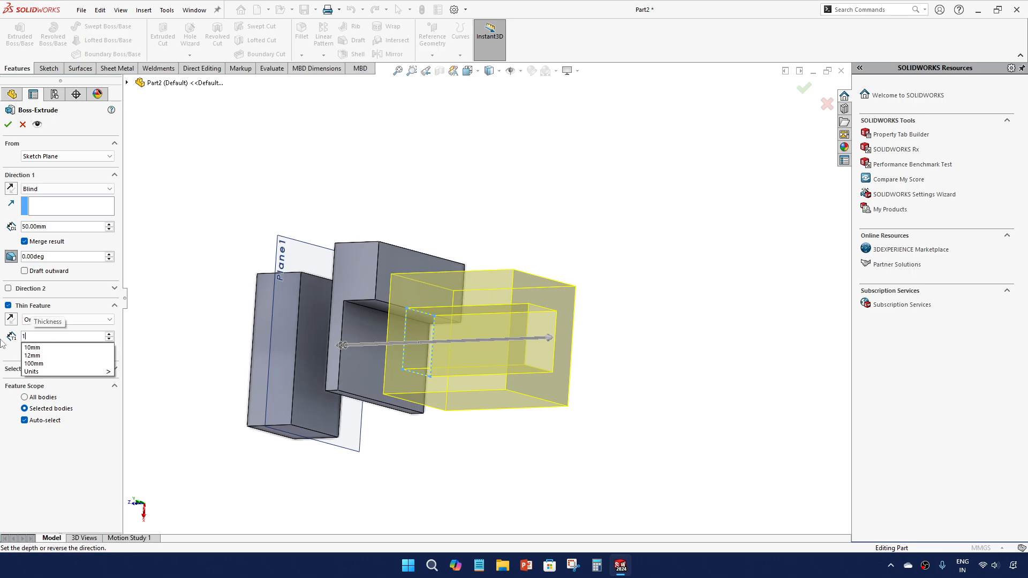
key(Return)
scroll(408, 326, down, 5)
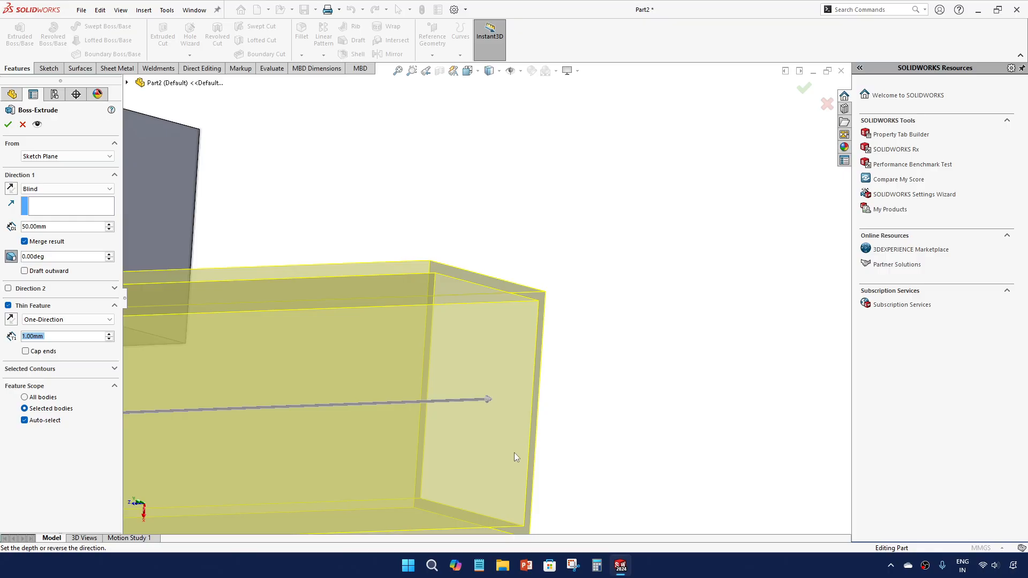
scroll(514, 452, up, 6)
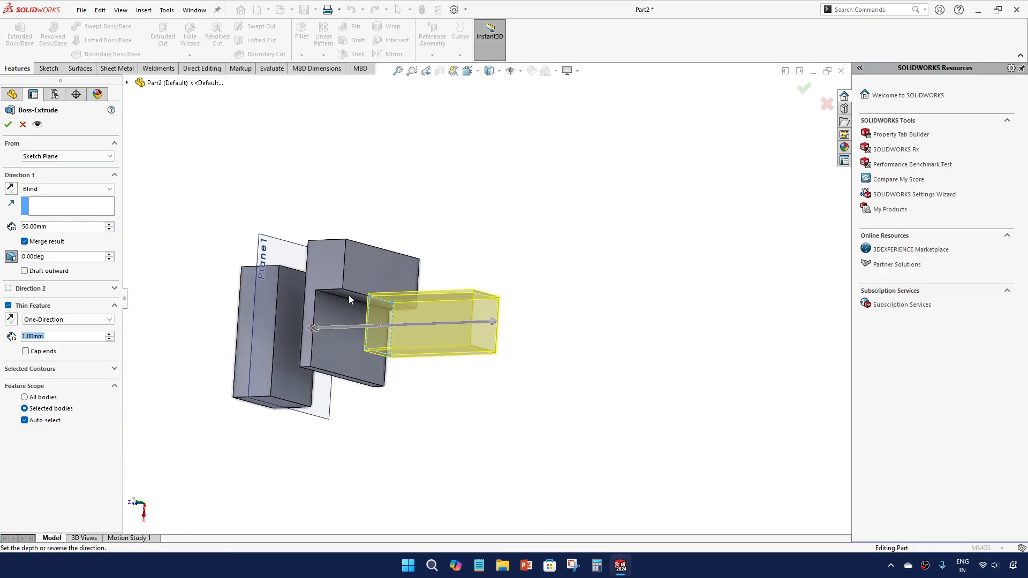
middle_drag(349, 296, 390, 316)
middle_drag(372, 319, 550, 360)
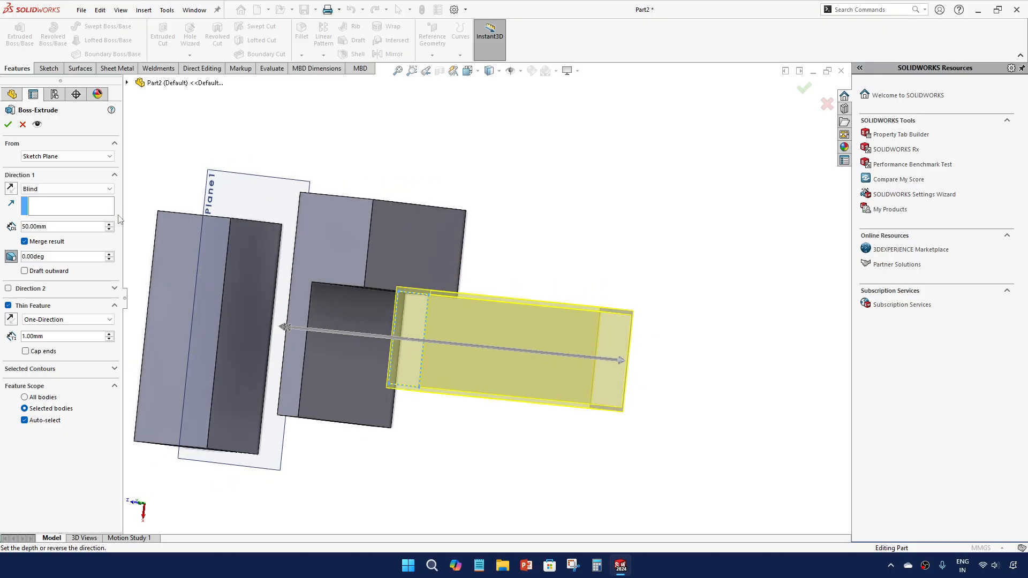
click(9, 126)
Step: Examine the hollow extrusion from several sides and highlight each of the part's solid bodies in turn
scroll(571, 337, down, 2)
scroll(570, 337, up, 2)
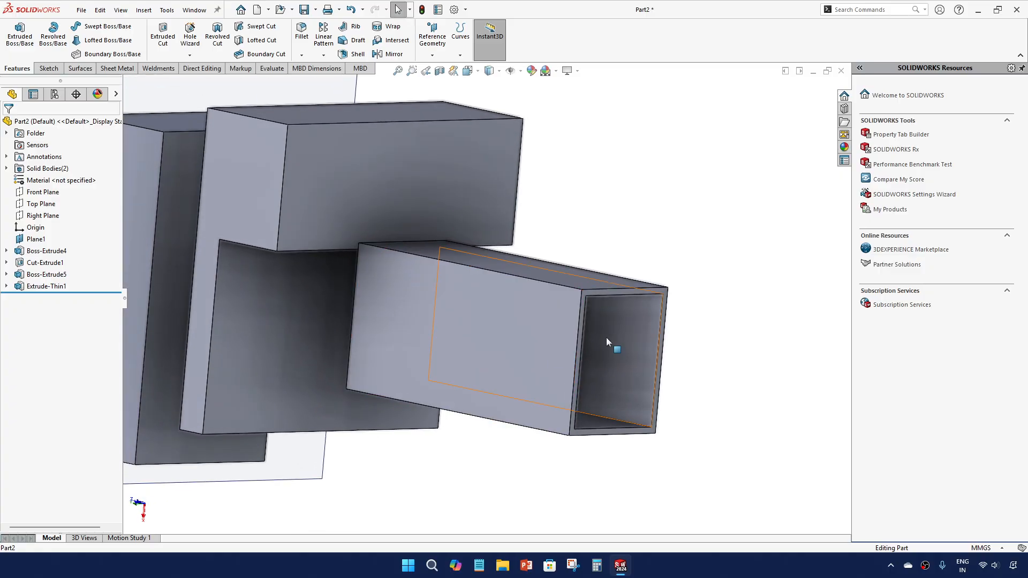
middle_drag(606, 432, 408, 300)
scroll(409, 303, up, 3)
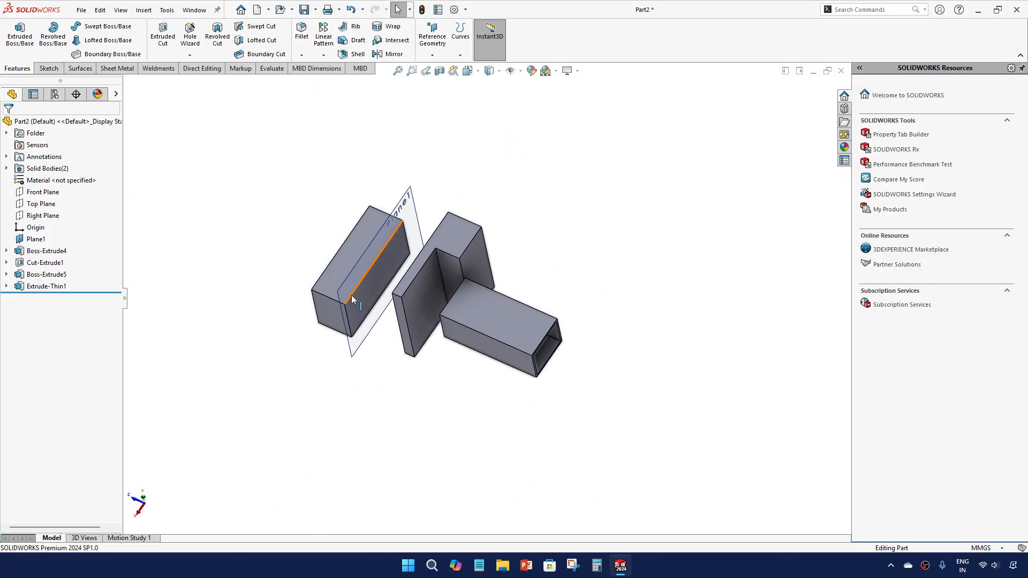
scroll(348, 294, down, 3)
click(456, 317)
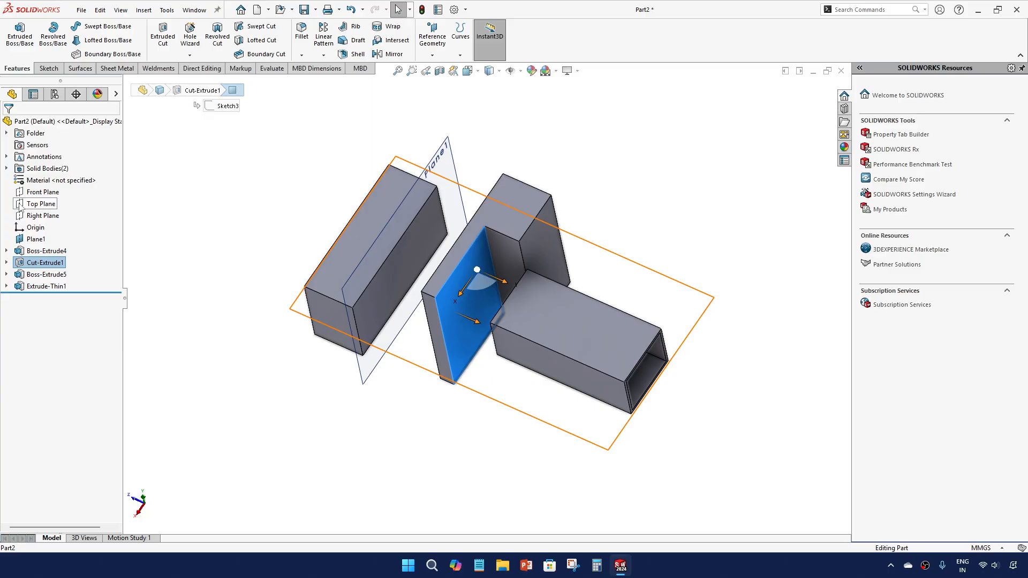
click(6, 168)
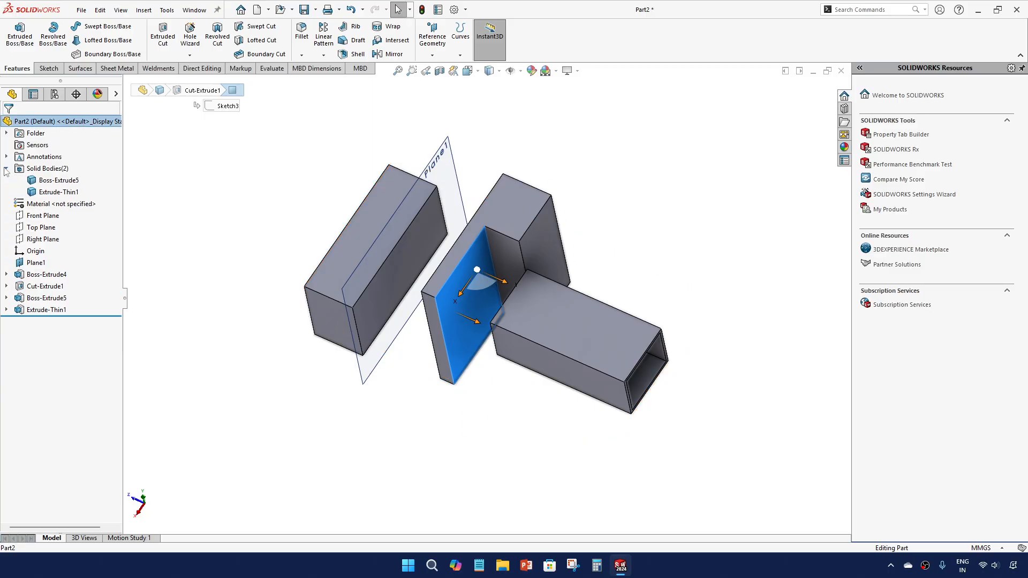
click(60, 181)
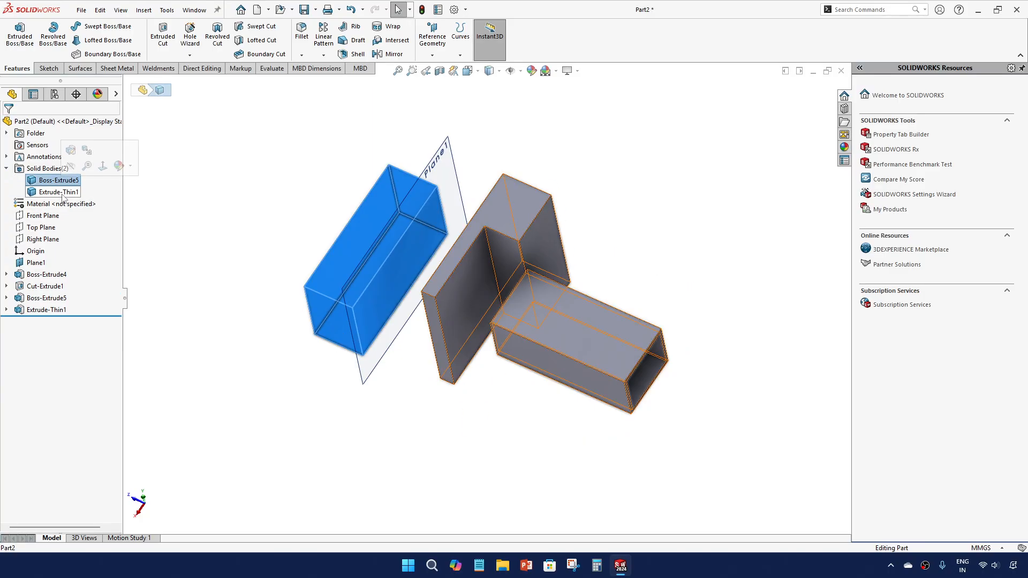
click(58, 191)
click(231, 244)
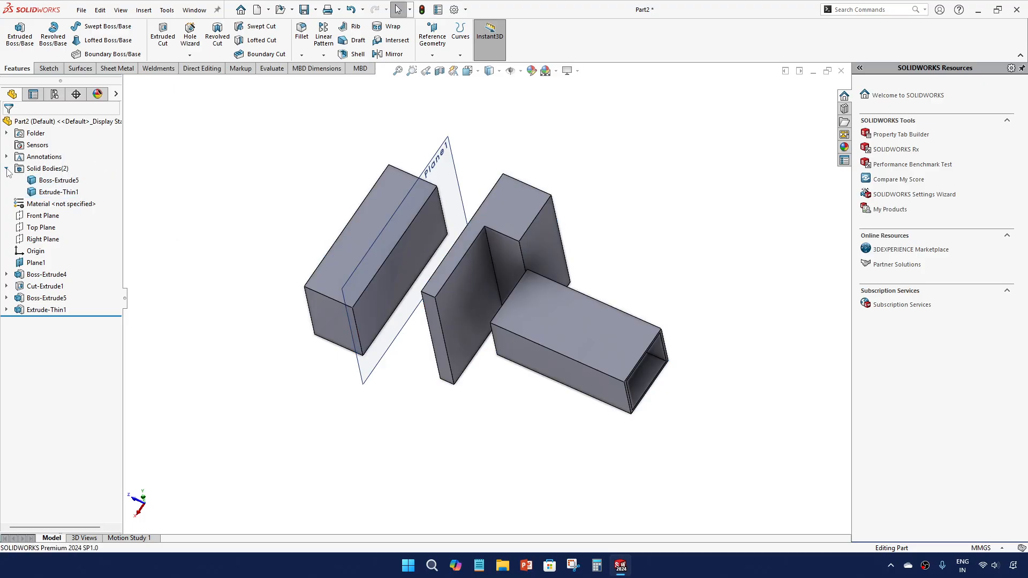
click(7, 169)
middle_drag(438, 351, 369, 306)
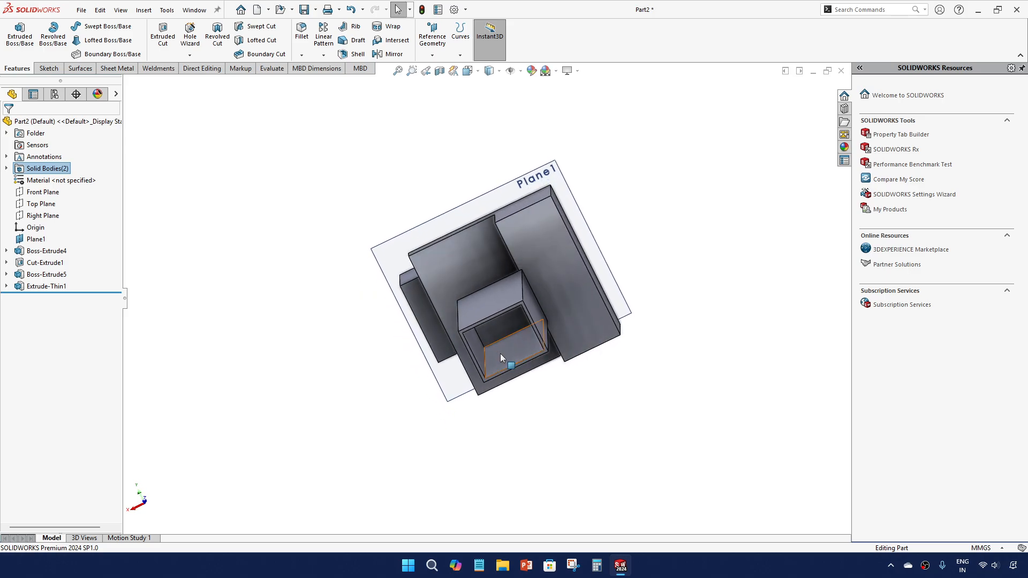
Step: Edit the hollow thin extrusion's definition and turn on Cap ends
scroll(501, 350, down, 4)
middle_drag(503, 341, 659, 325)
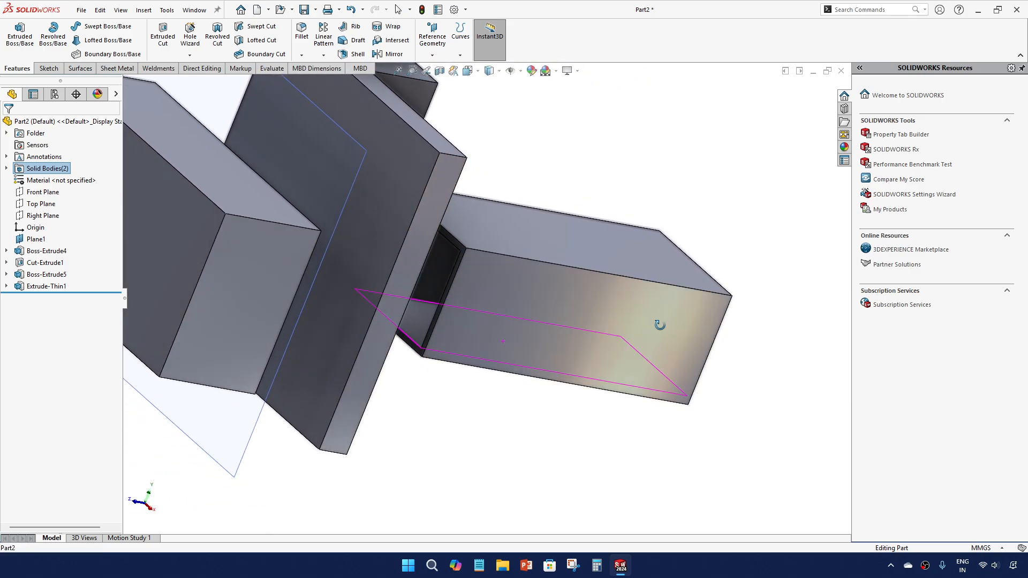
middle_drag(424, 340, 345, 354)
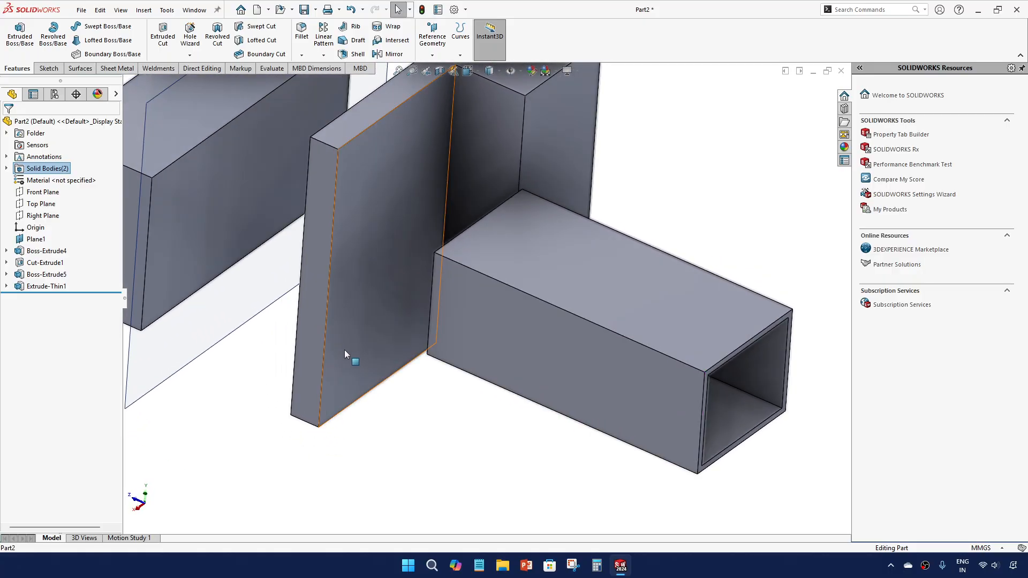
click(46, 286)
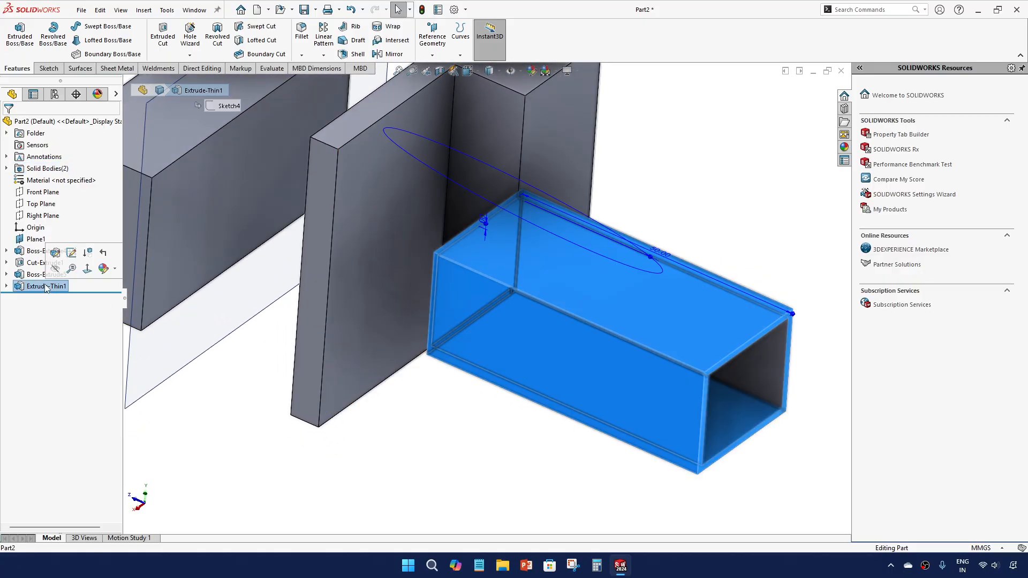
click(54, 254)
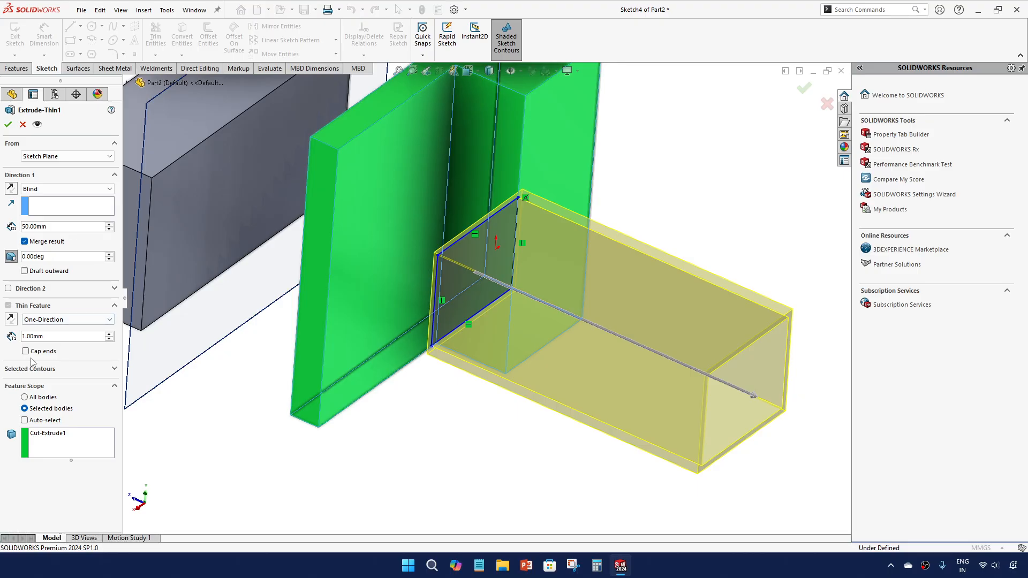
click(25, 351)
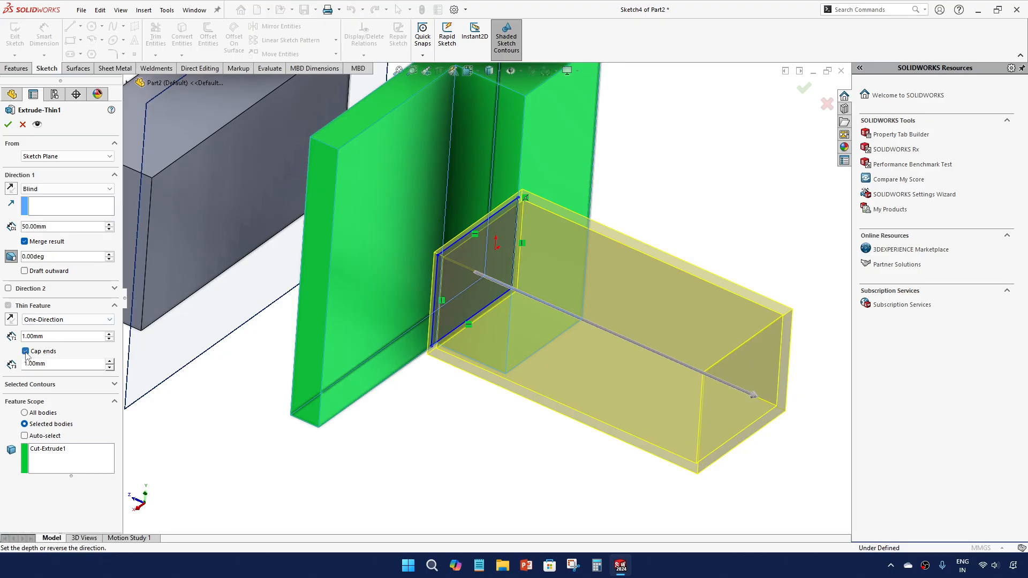
scroll(322, 392, up, 3)
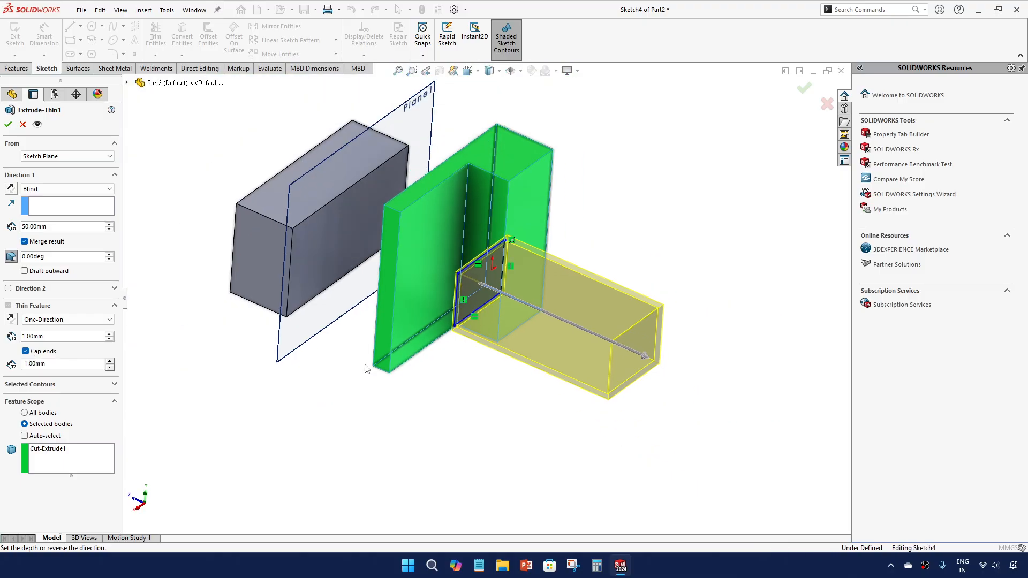
middle_drag(367, 368, 336, 356)
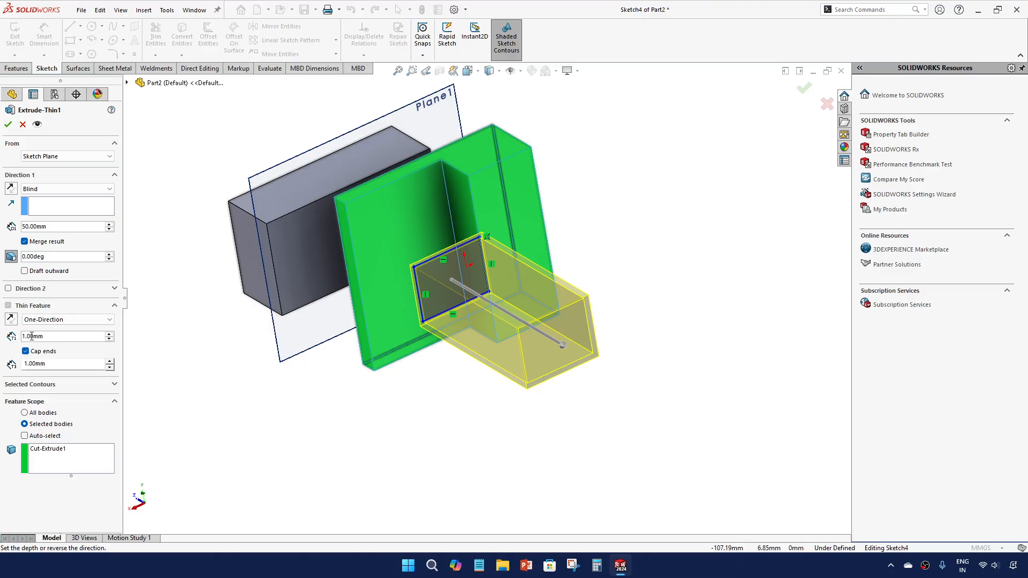
Step: Set the cap thickness of the thin extrusion to 5 mm and apply the change
click(109, 362)
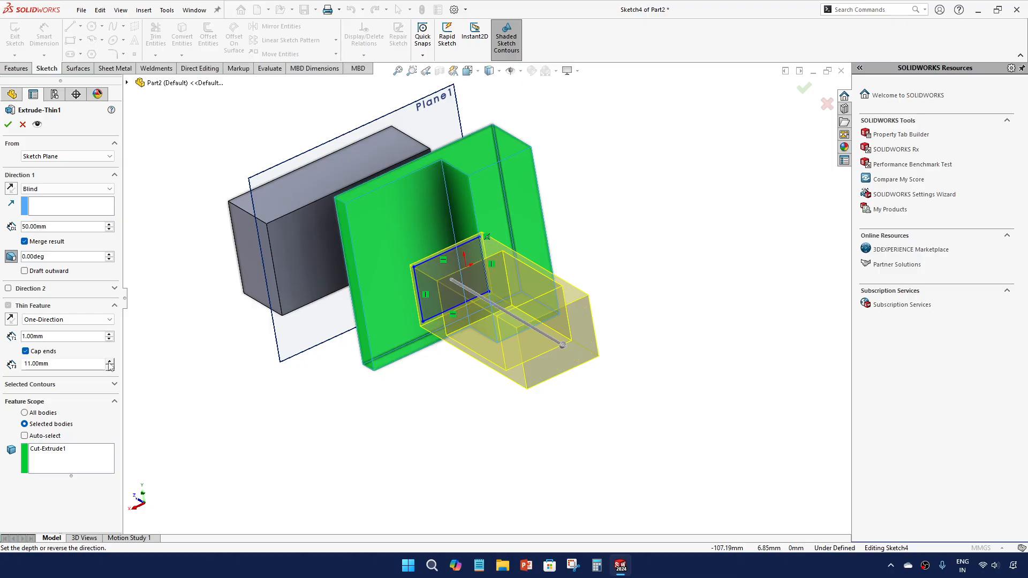
middle_drag(296, 364, 319, 376)
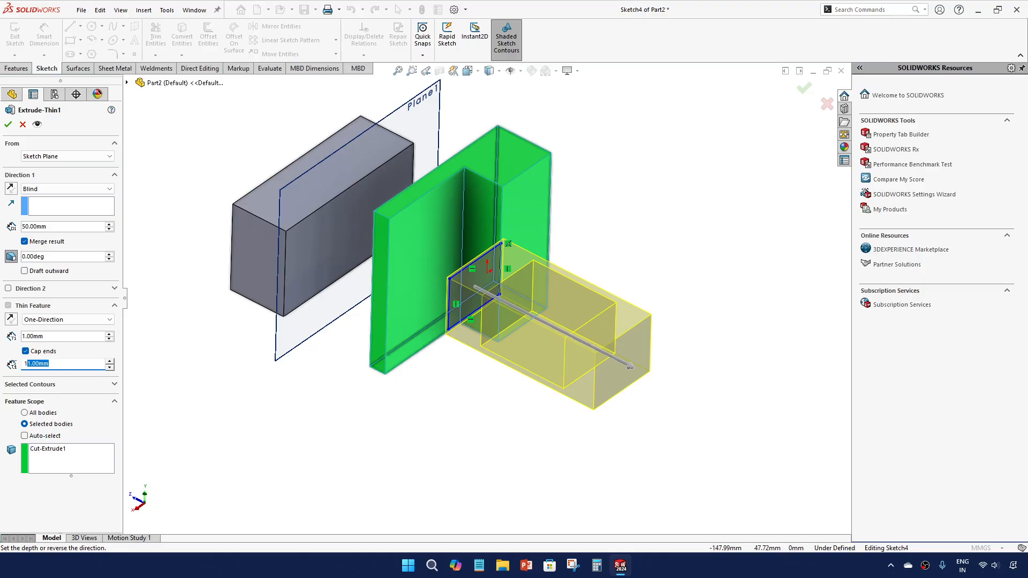
text(5)
key(Return)
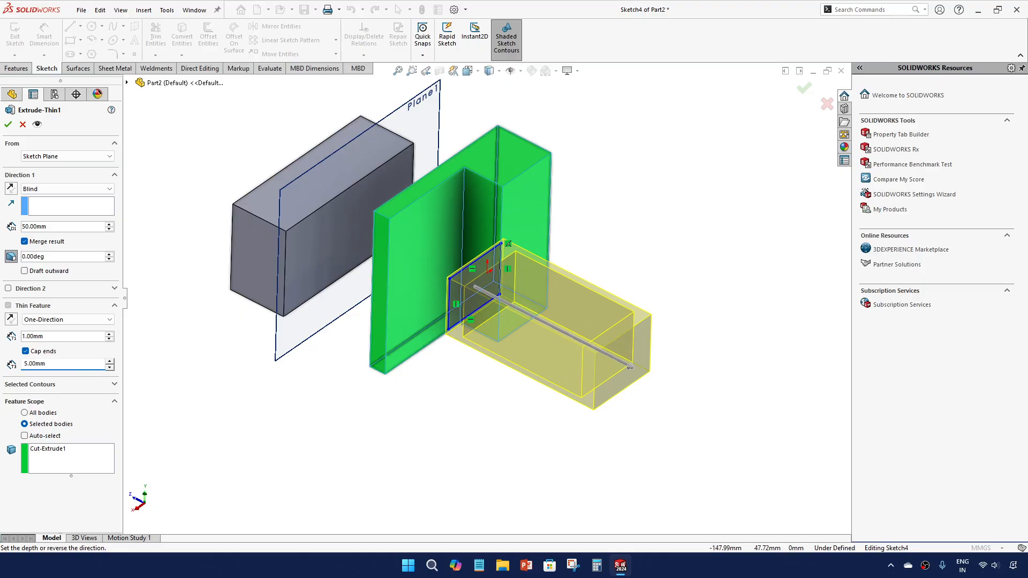
click(8, 125)
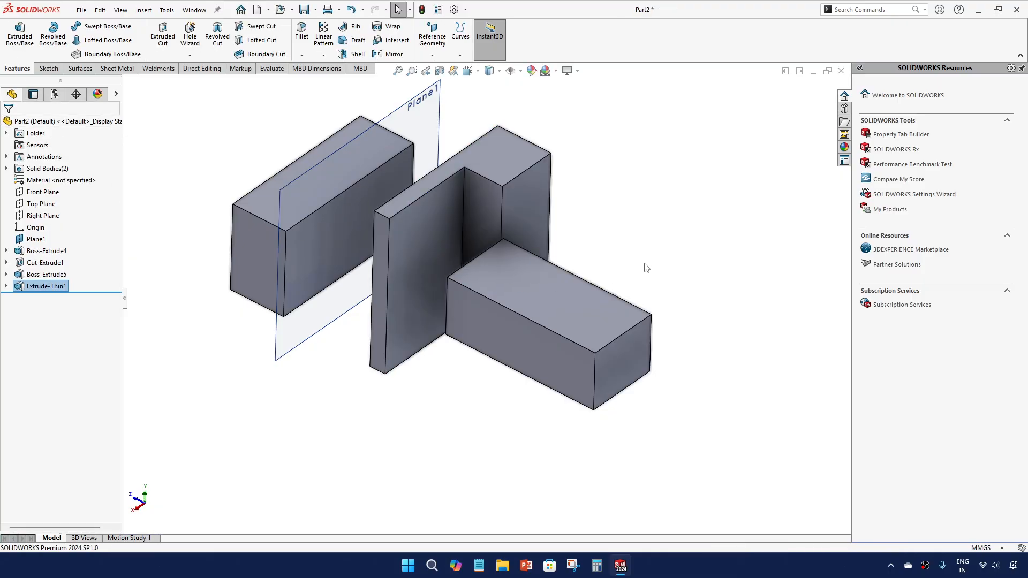
Step: Create a section view parallel to the capped extrusion's top face, offset -8 mm, and inspect the cavity inside
scroll(461, 296, up, 3)
scroll(557, 273, down, 3)
scroll(501, 316, down, 3)
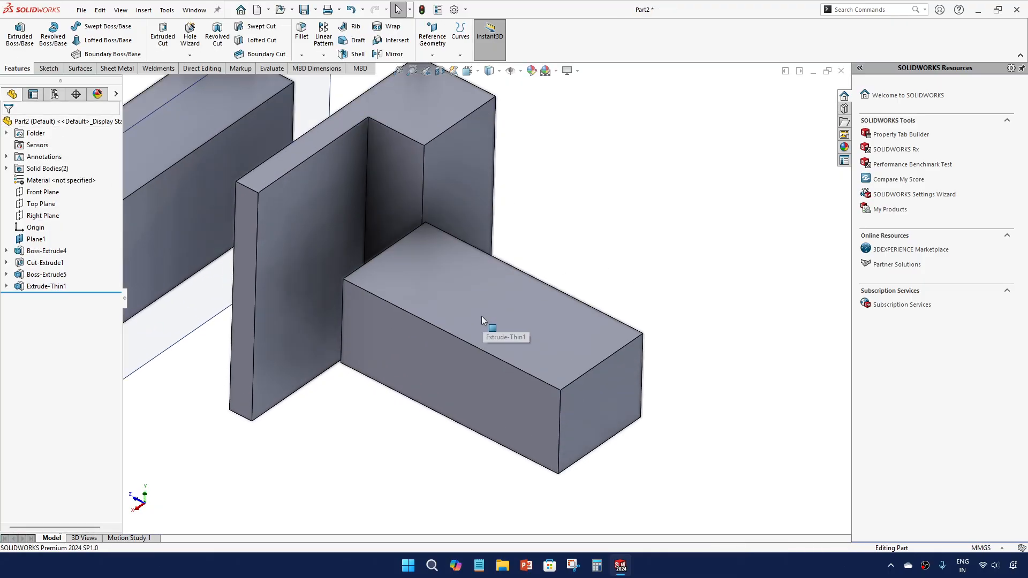
middle_drag(528, 374, 464, 344)
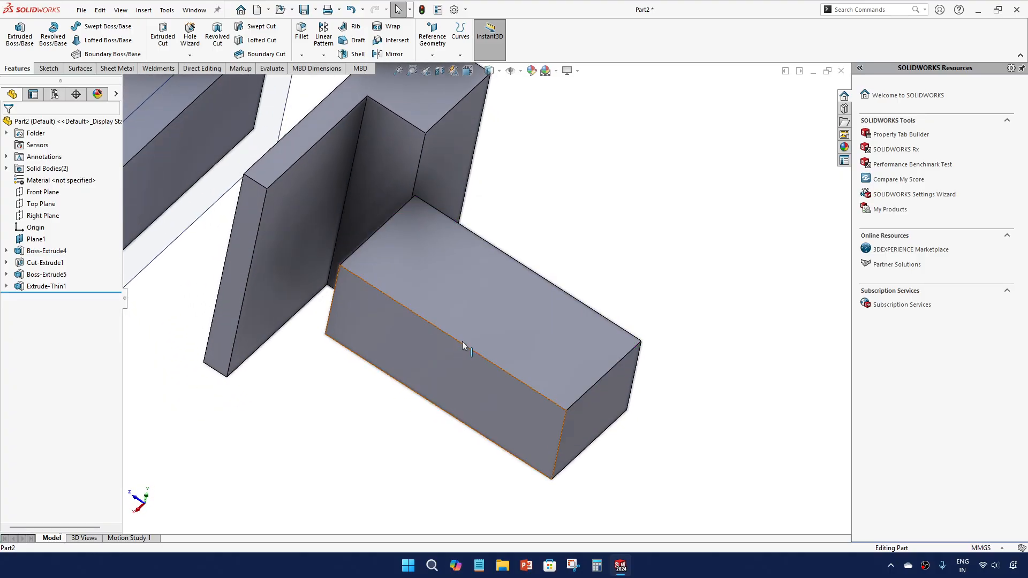
click(439, 71)
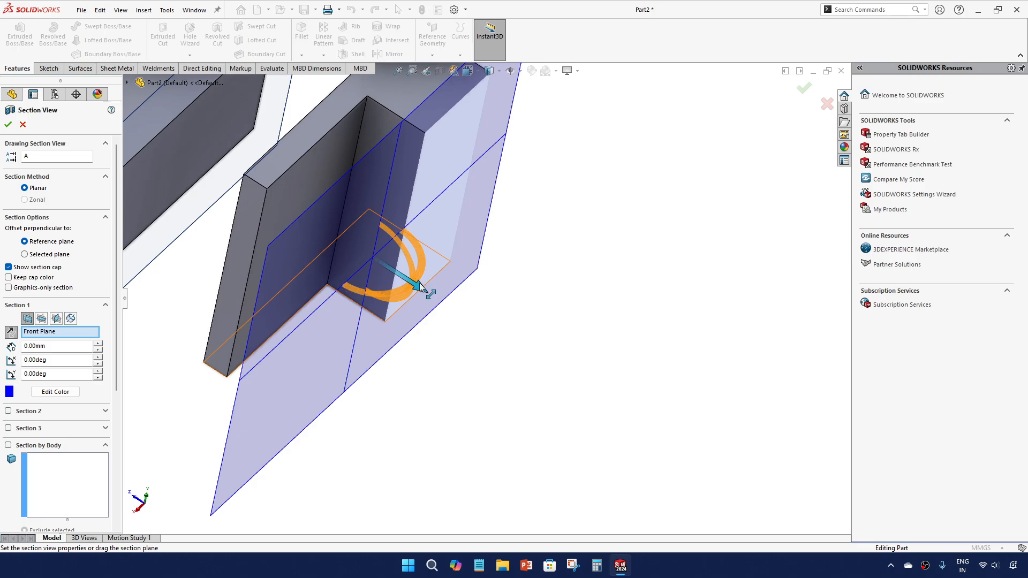
right_click(84, 342)
click(110, 338)
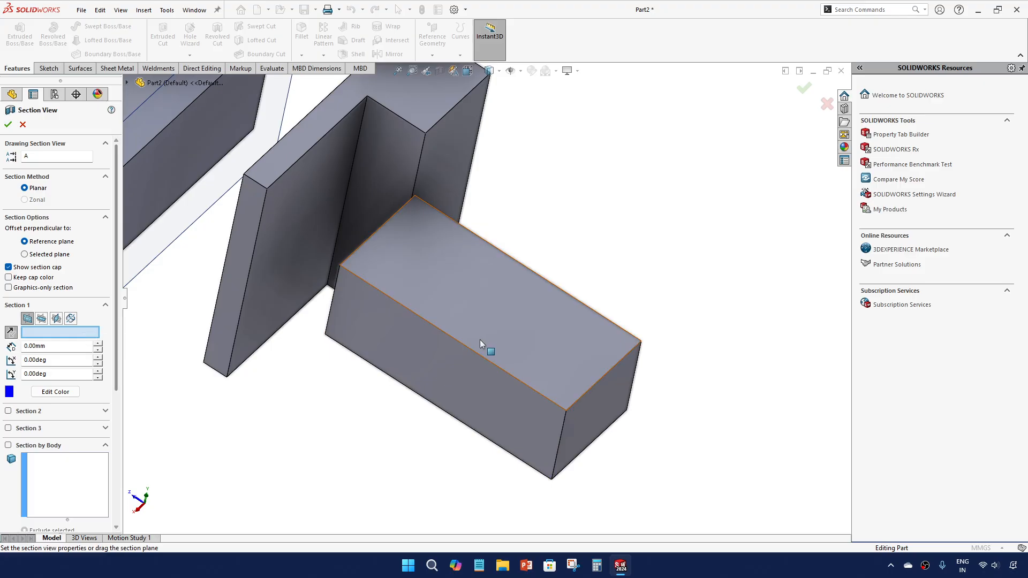
click(480, 339)
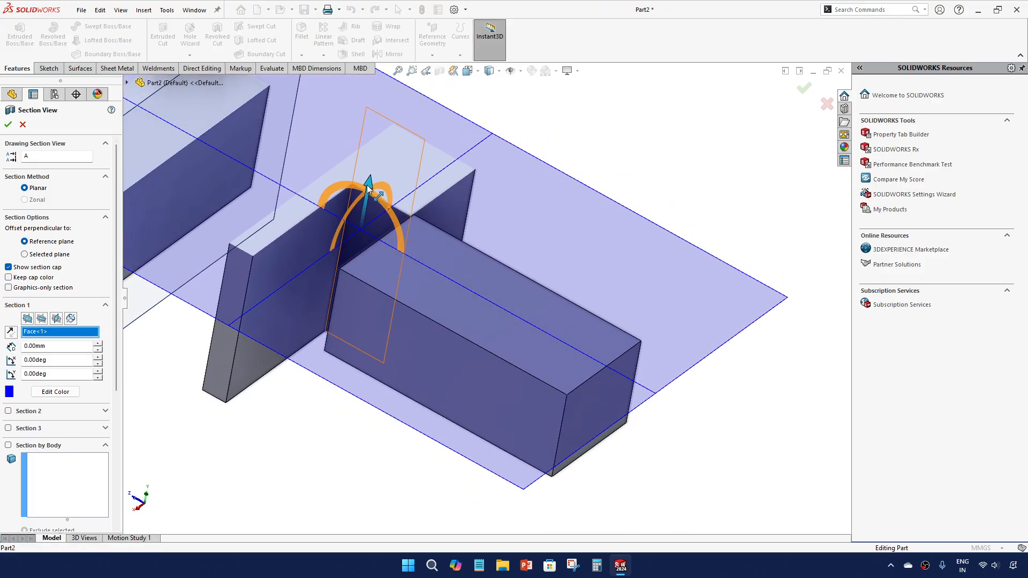
drag(367, 185, 361, 224)
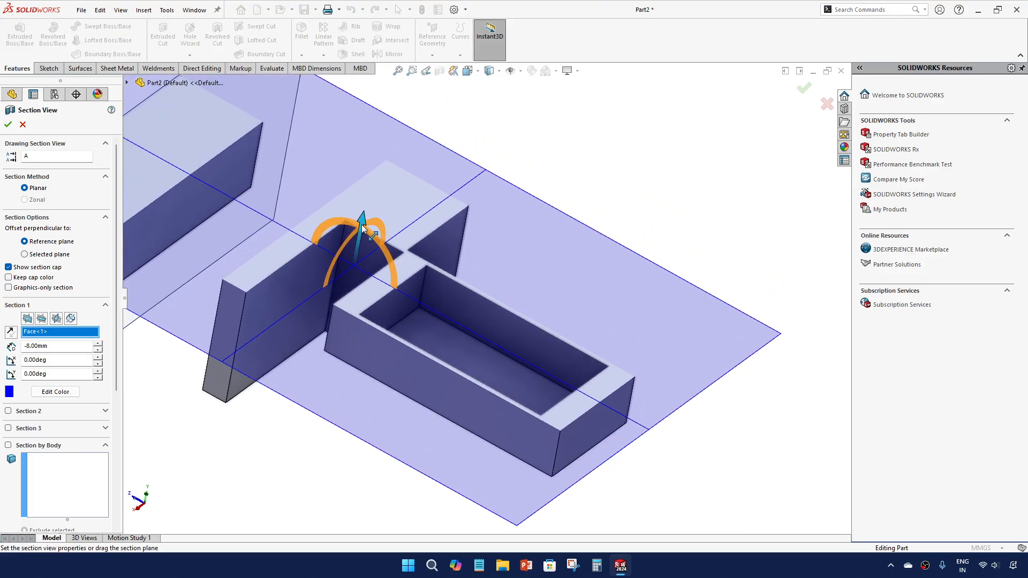
click(8, 125)
scroll(469, 294, down, 3)
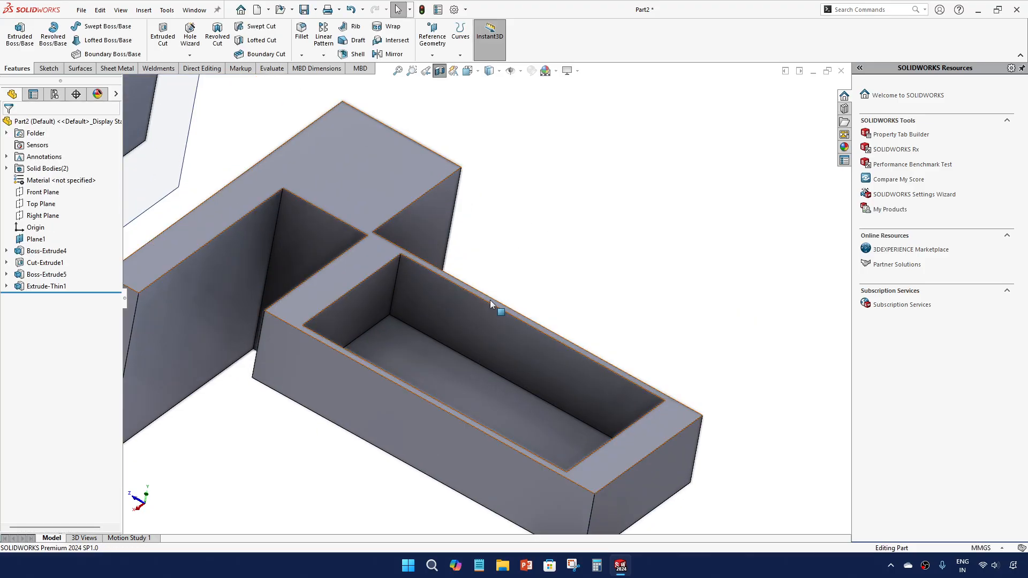
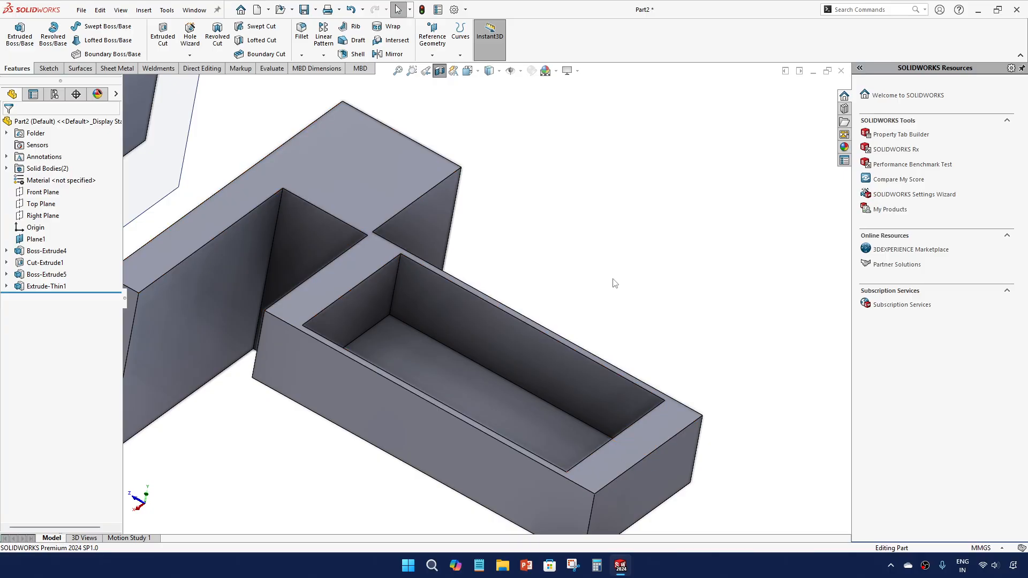
Step: Reopen the capped thin extrusion's definition, show its Selected Contours option, and accept it without changes
click(54, 286)
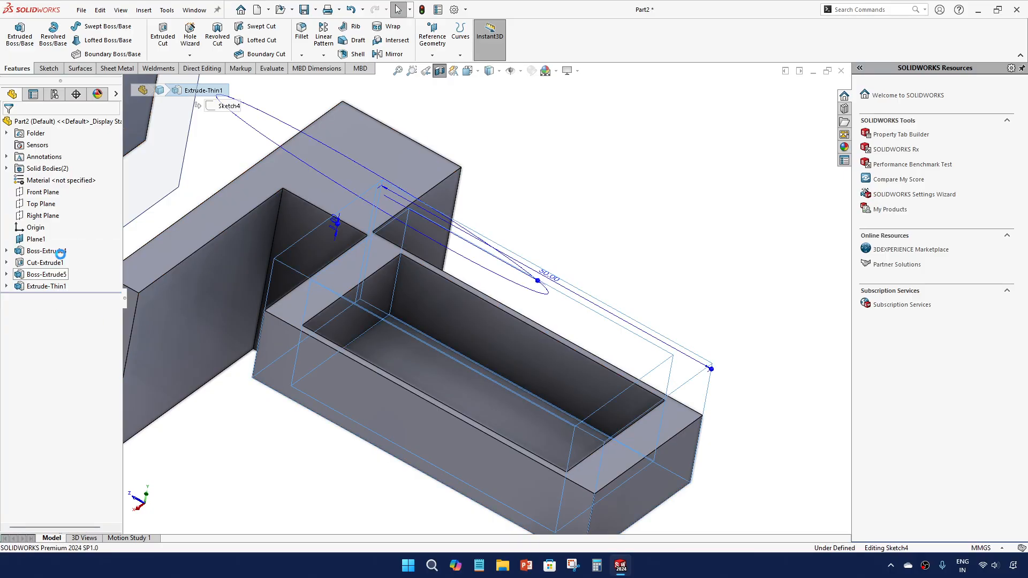
click(60, 268)
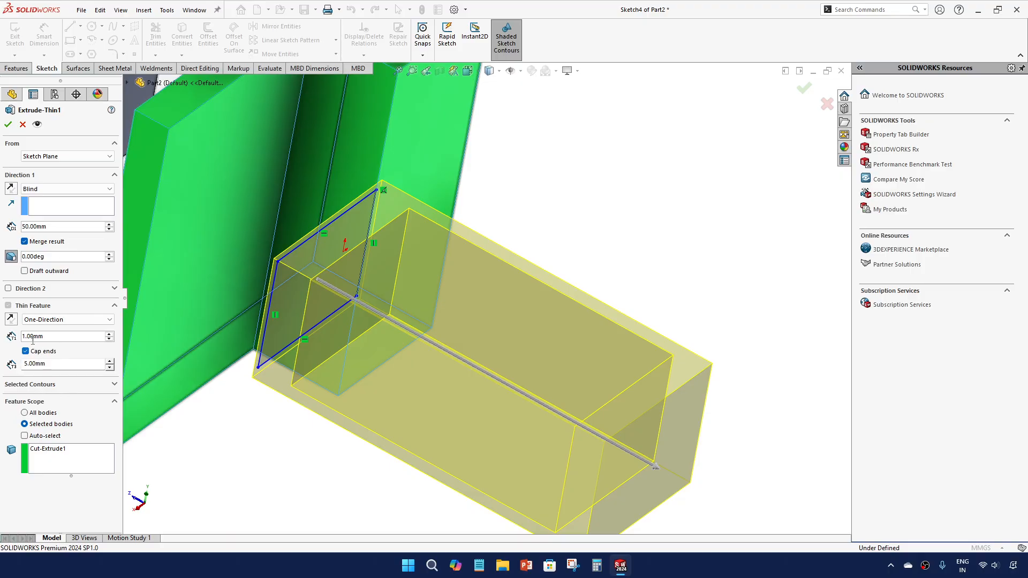
click(114, 385)
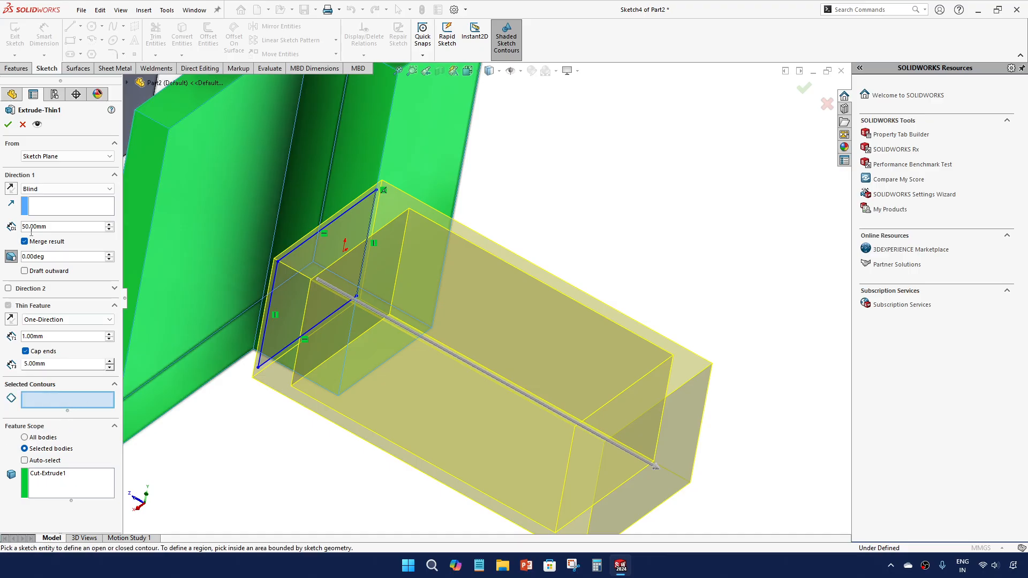
click(8, 124)
scroll(605, 245, up, 4)
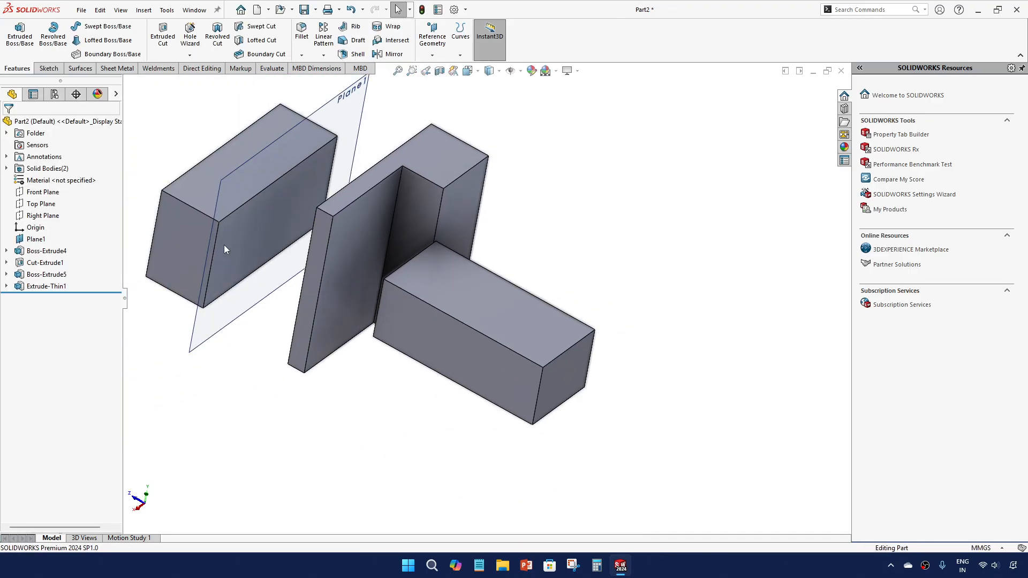
Step: Delete Plane1, the features built in the part and the remaining base sketch, leaving the part empty
click(45, 241)
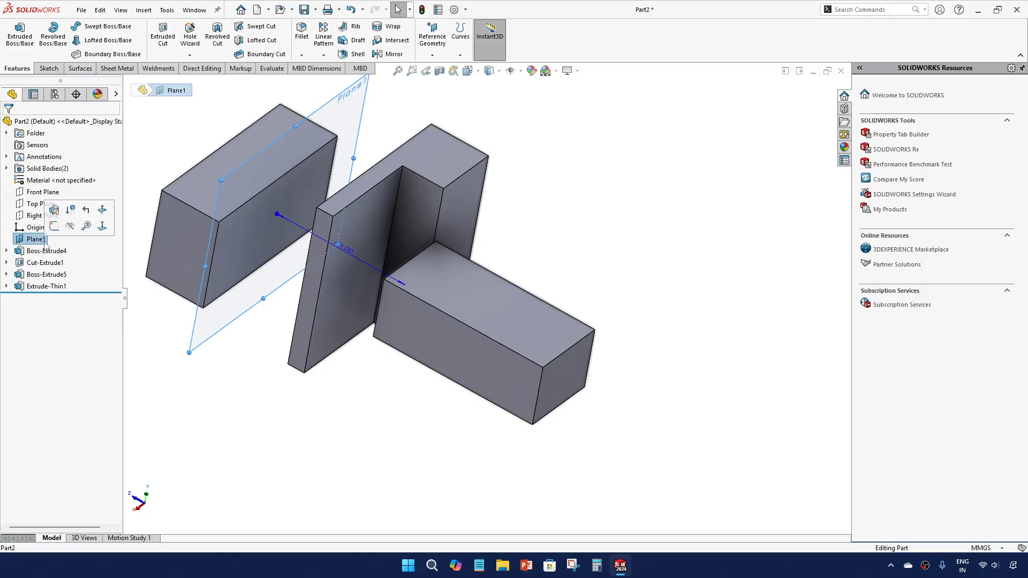
key(Delete)
click(45, 242)
key(Delete)
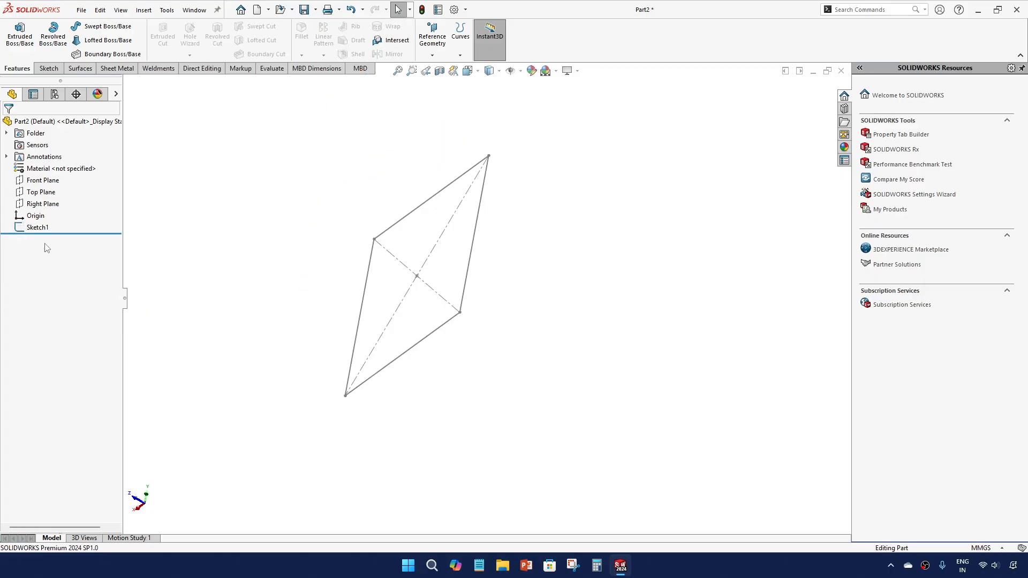
click(37, 228)
key(Delete)
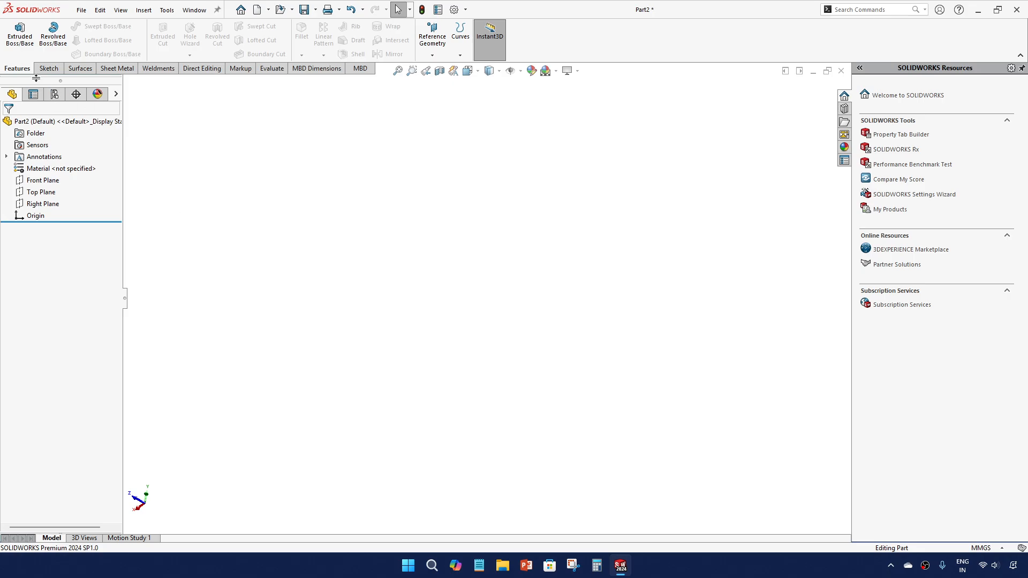
Step: Sketch three separate corner rectangles around the origin on the Front Plane, the upper right one about 38 by 30 mm, and exit the sketch
click(48, 68)
click(15, 32)
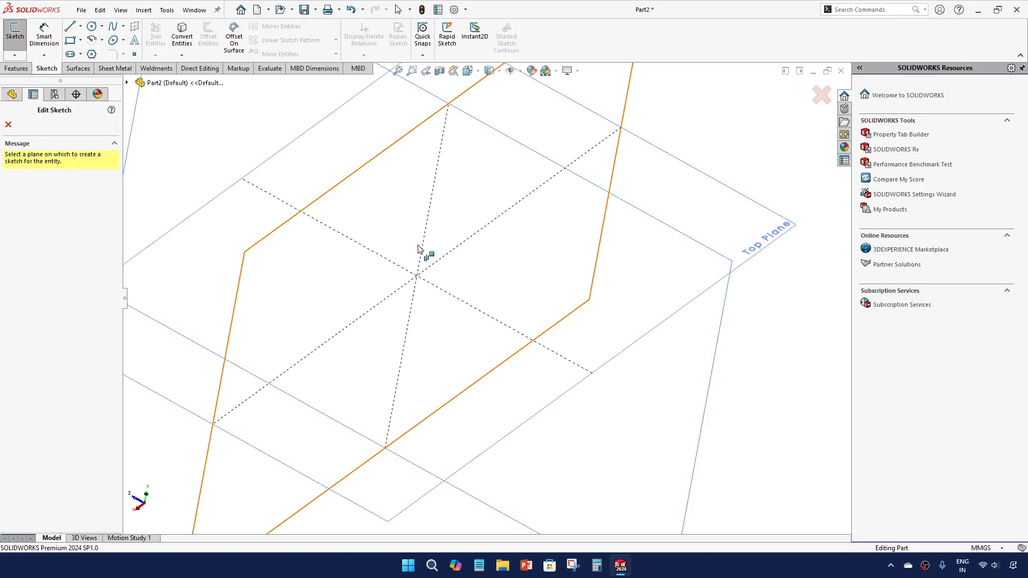
click(498, 200)
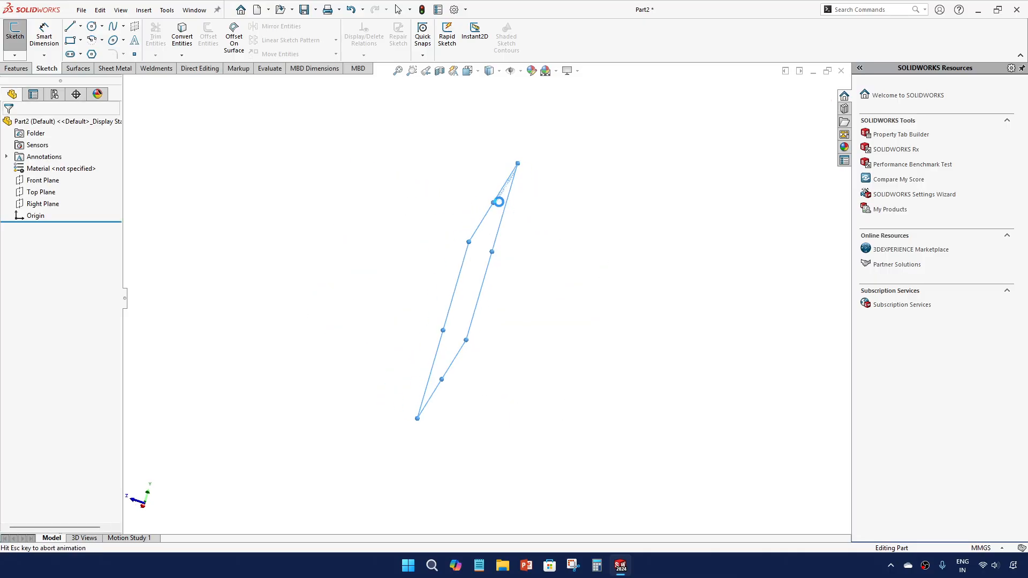
click(70, 40)
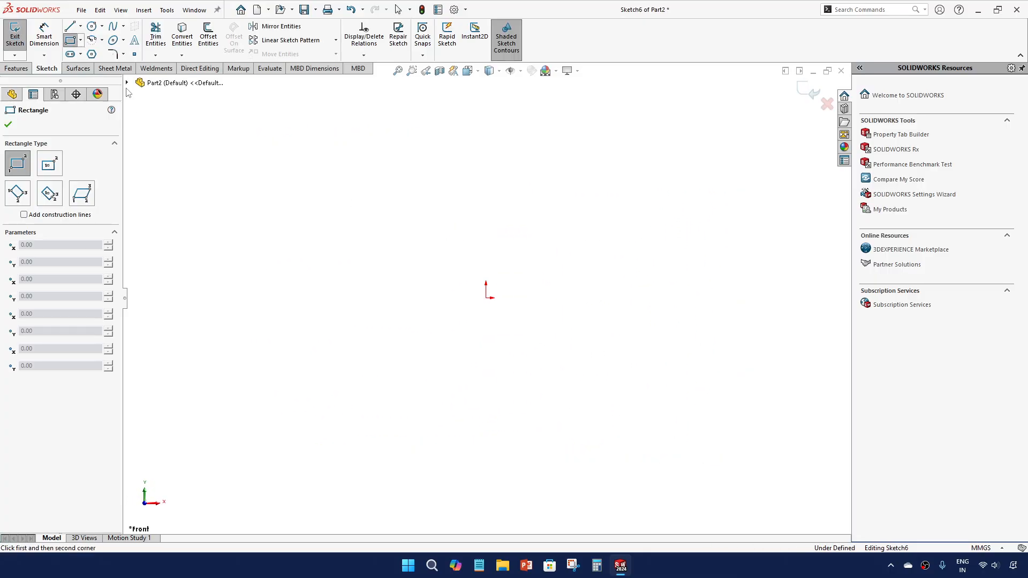
mouse_move(375, 272)
mouse_down()
mouse_move(425, 355)
mouse_move(440, 355)
mouse_up()
drag(533, 185, 644, 272)
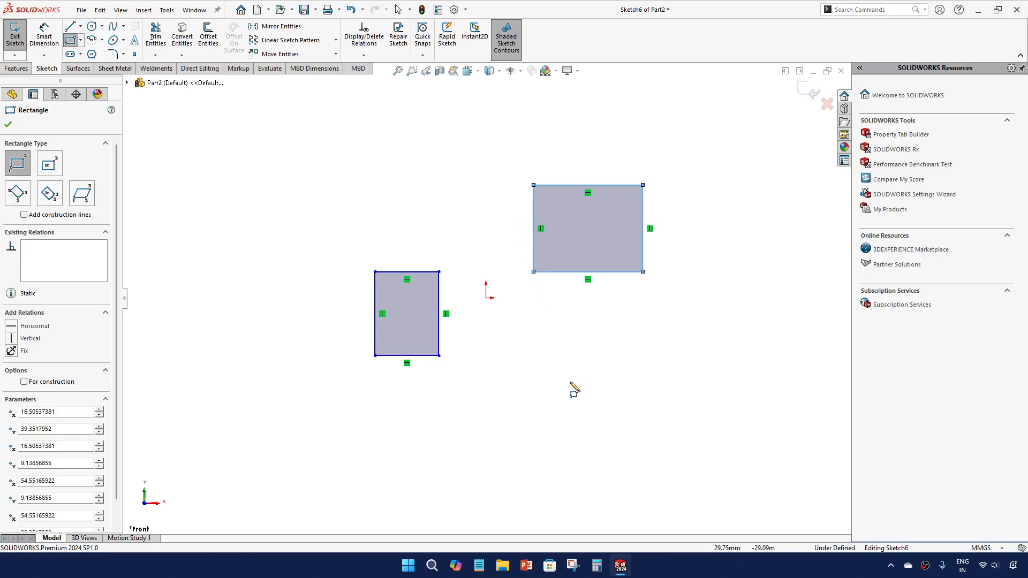
drag(557, 348, 658, 435)
key(Escape)
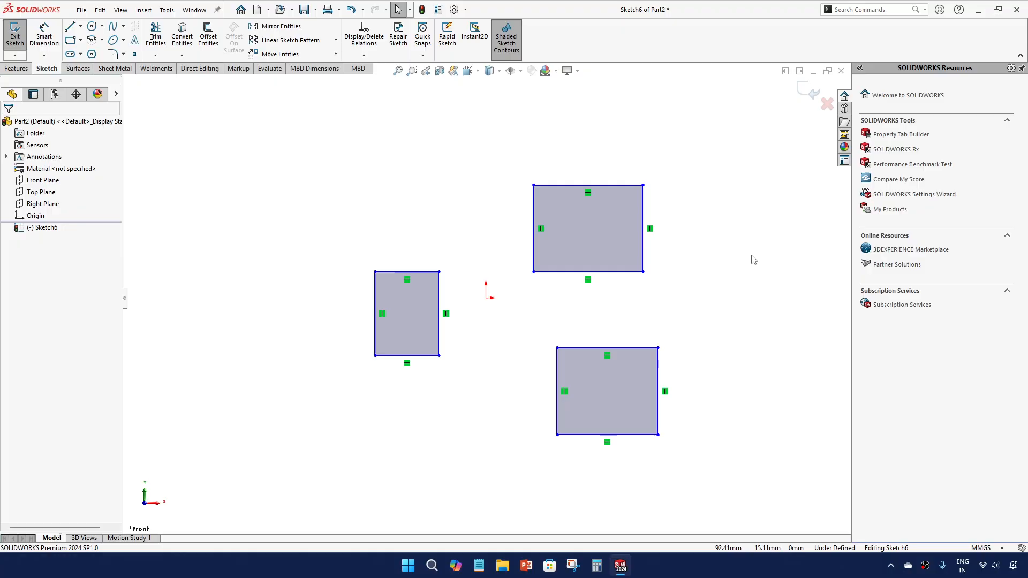
click(811, 94)
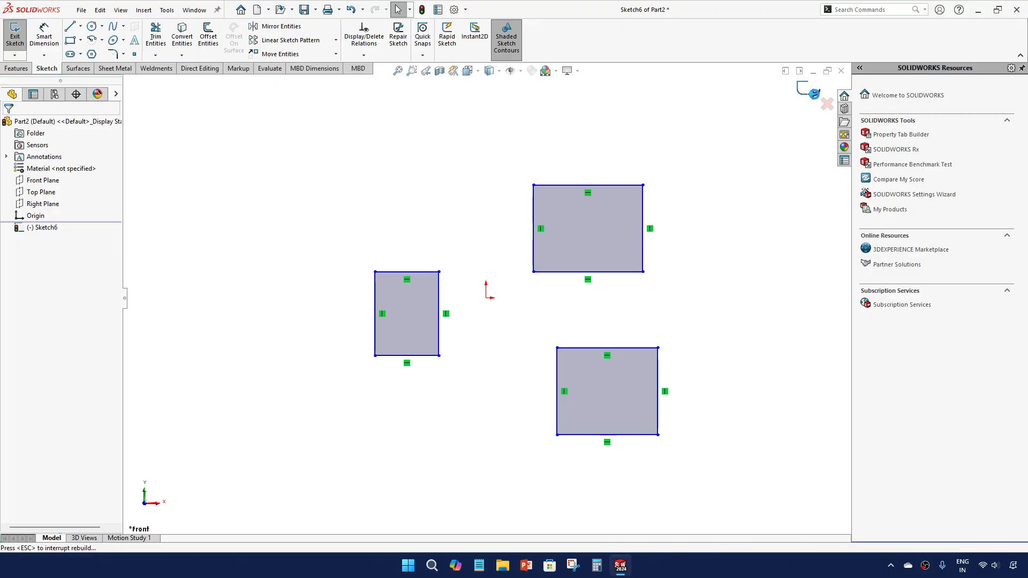
click(691, 239)
scroll(608, 300, up, 3)
mouse_move(608, 300)
middle_down()
mouse_move(624, 190)
mouse_move(549, 243)
middle_up()
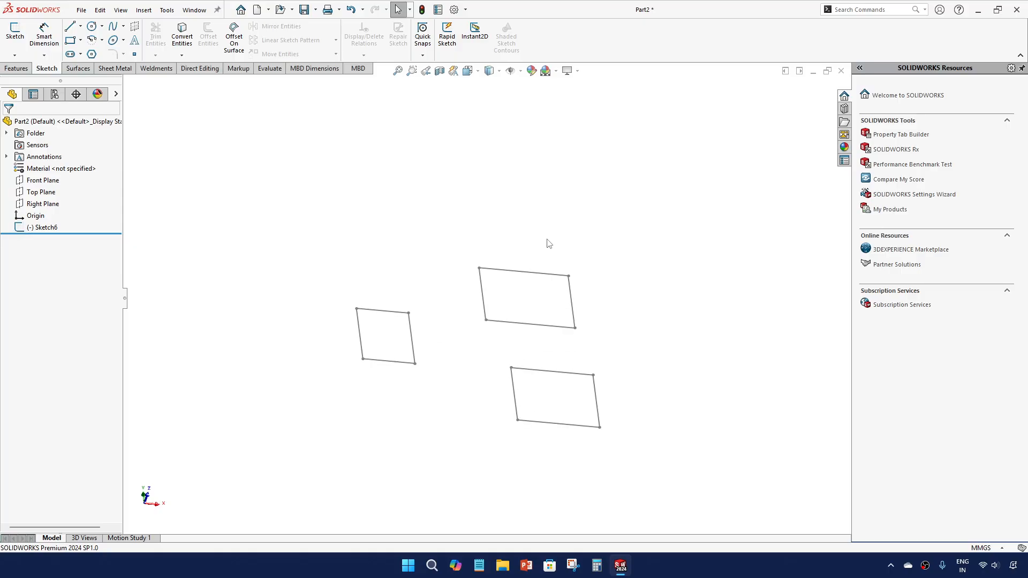
click(20, 69)
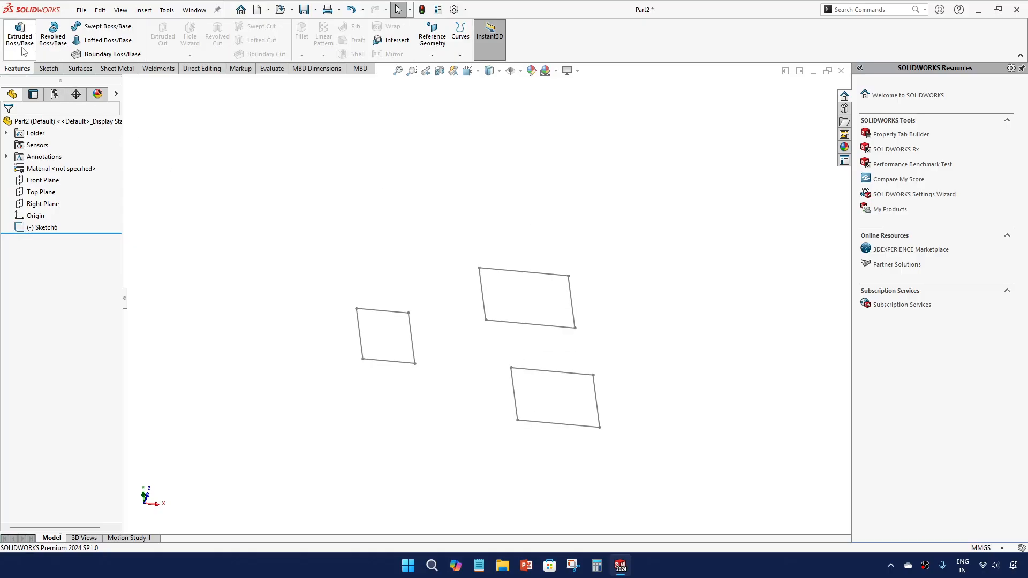
click(20, 37)
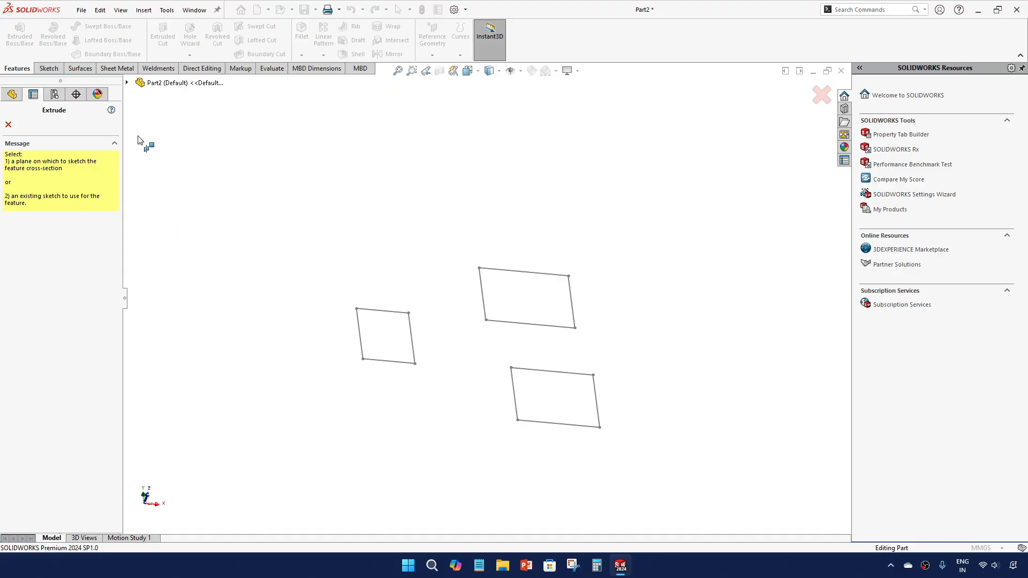
click(127, 83)
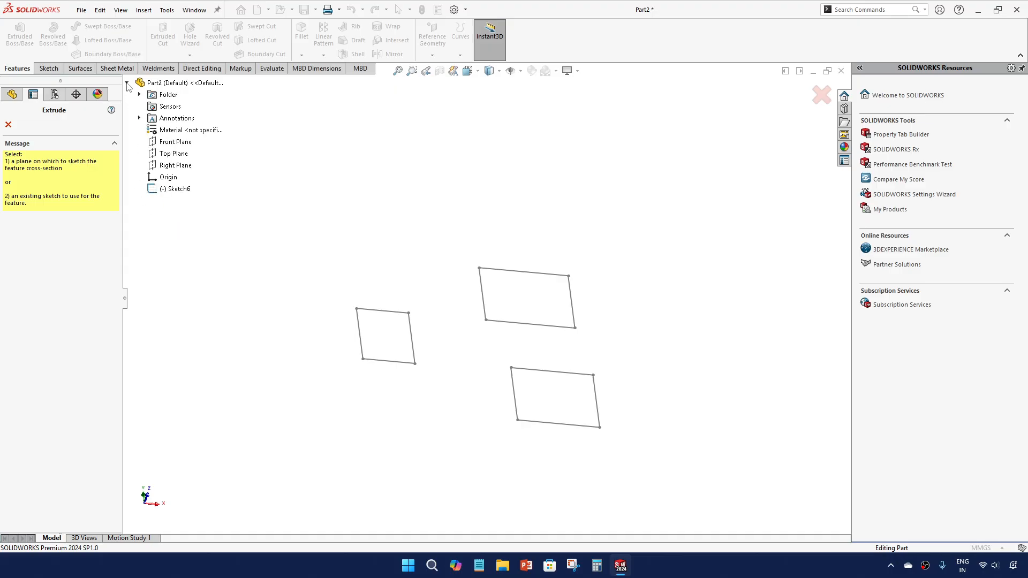
click(176, 189)
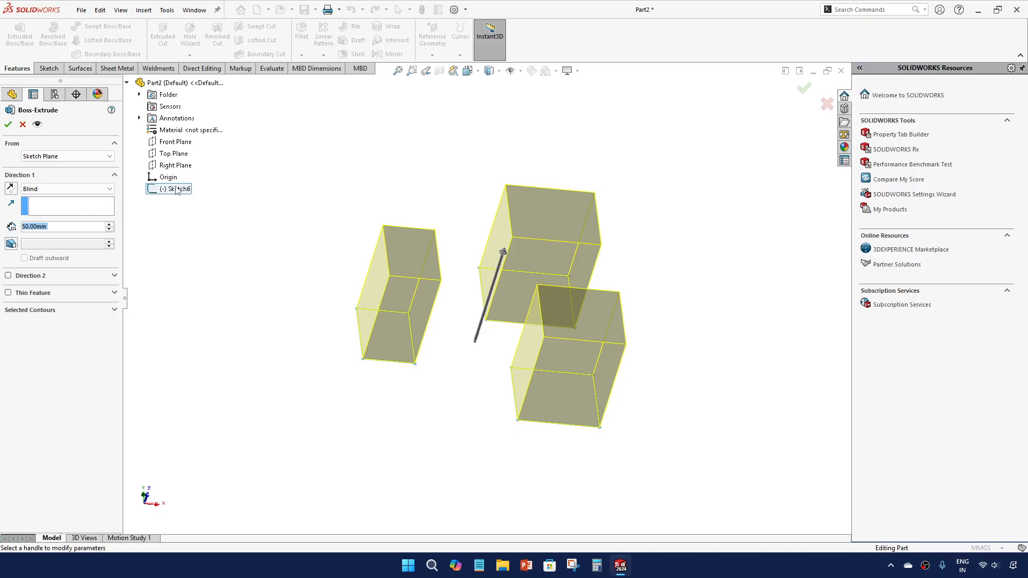
key(Escape)
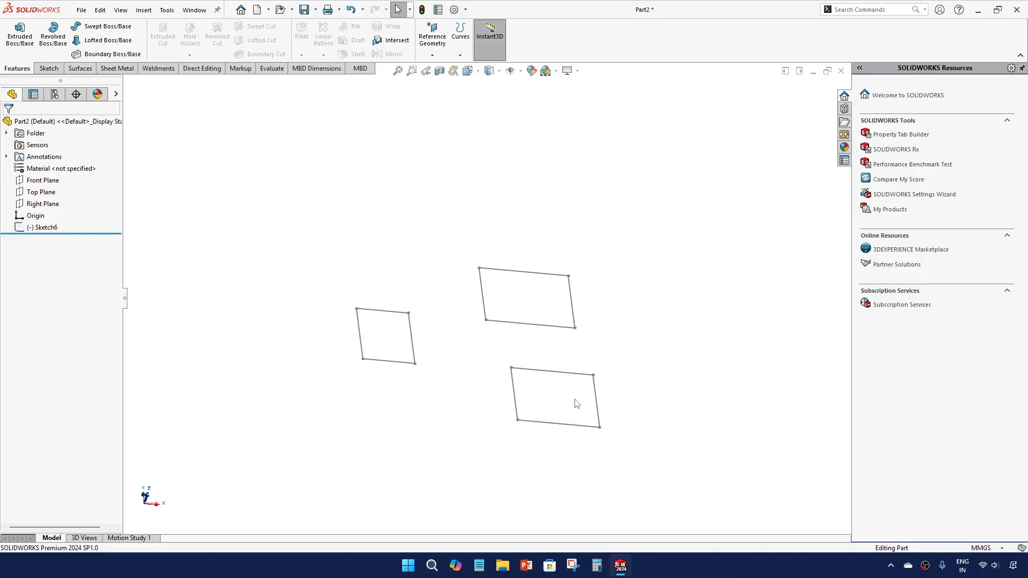
Step: Extrude only the left and upper right rectangles of the sketch 50 mm Blind, using them as the selected contours
click(19, 32)
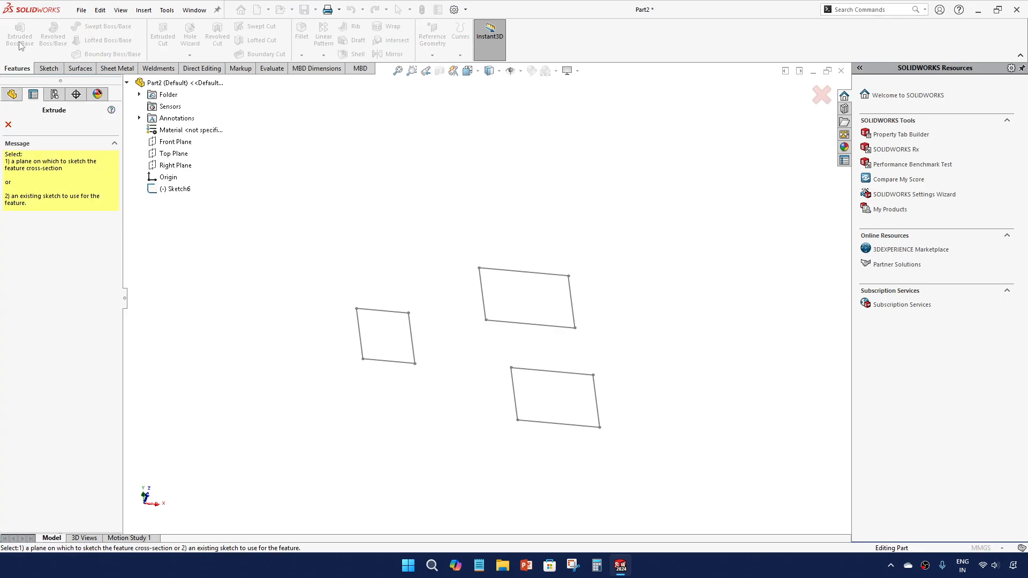
click(177, 189)
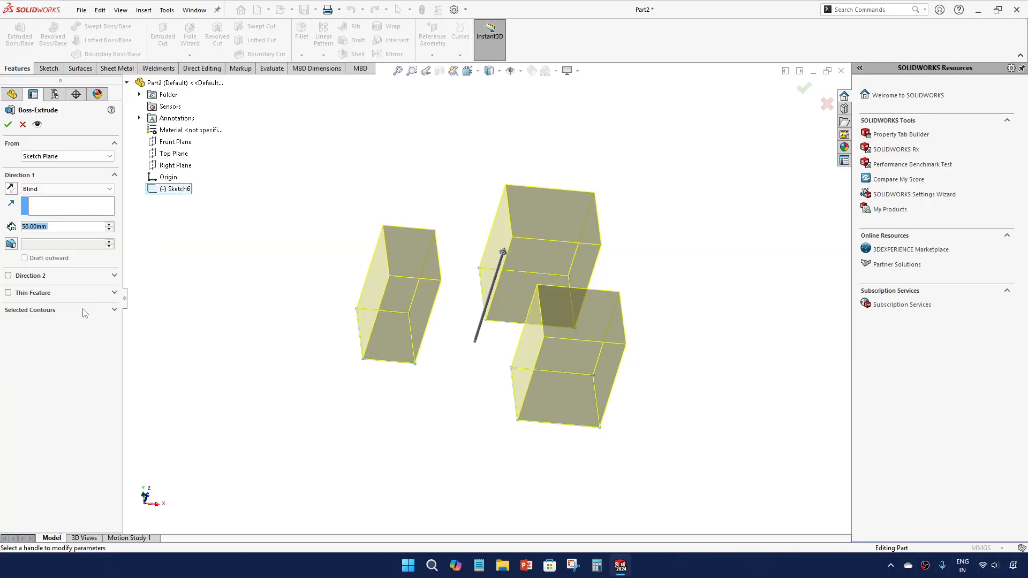
click(84, 313)
right_click(80, 332)
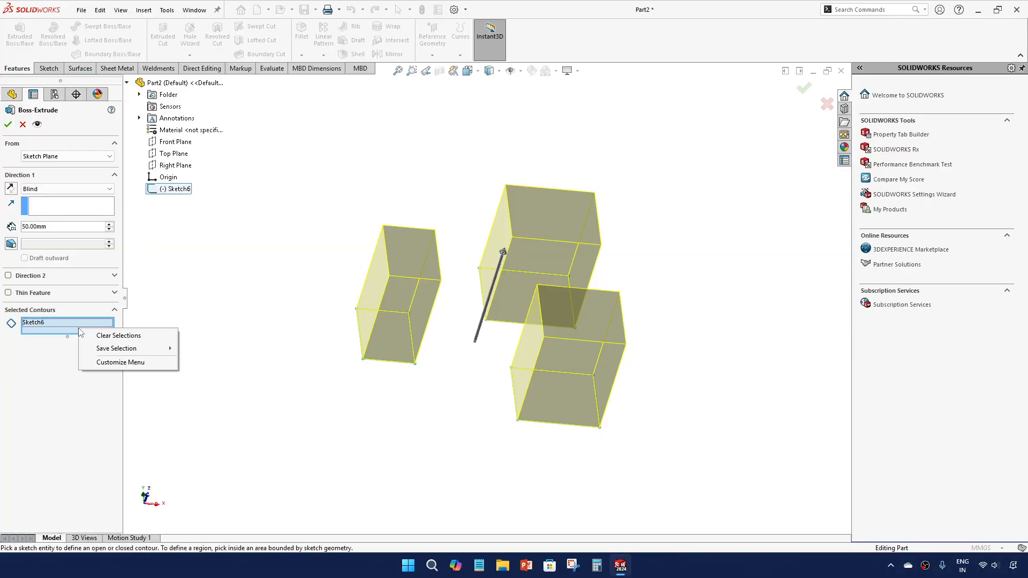
click(108, 337)
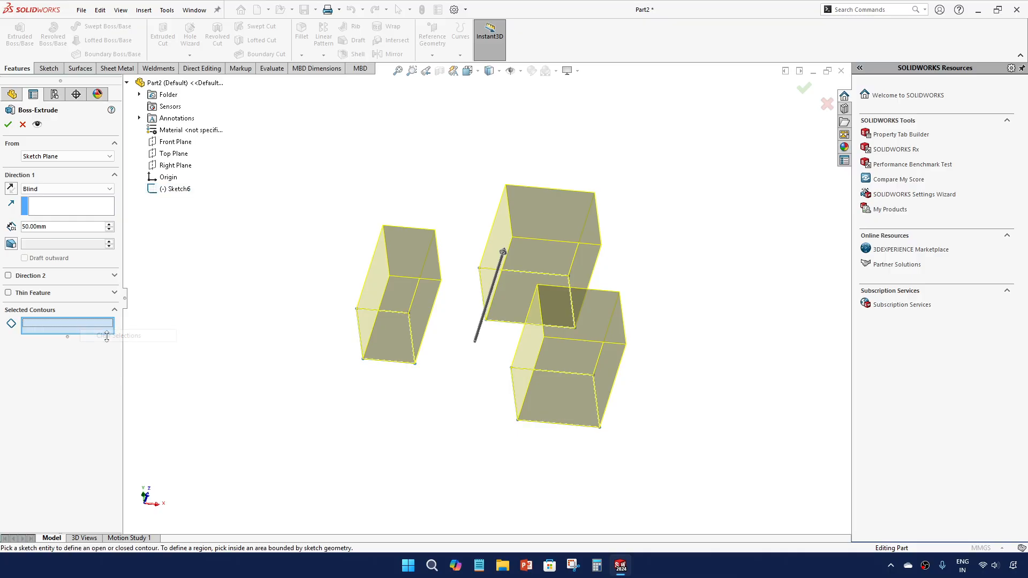
click(406, 348)
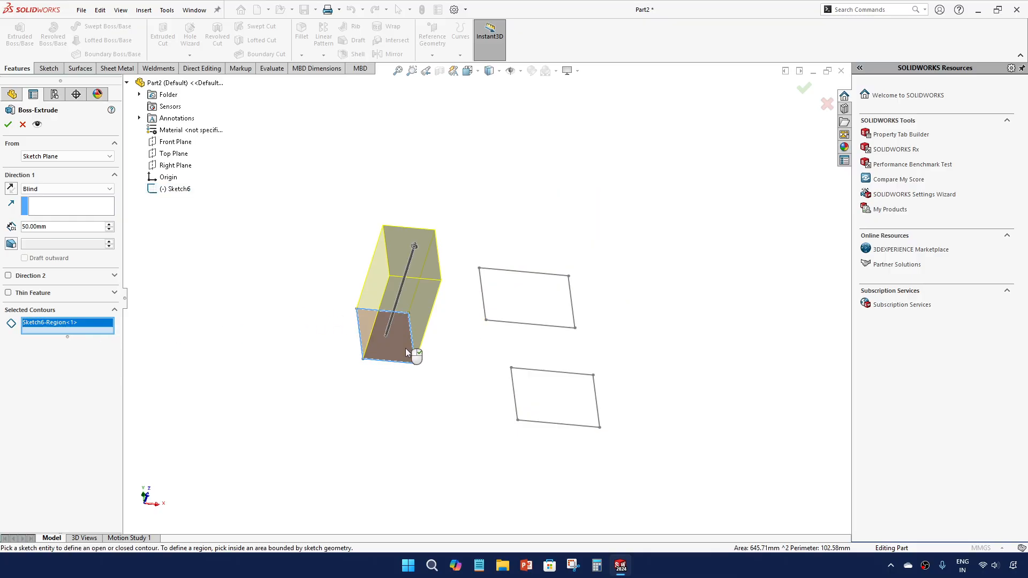
click(524, 304)
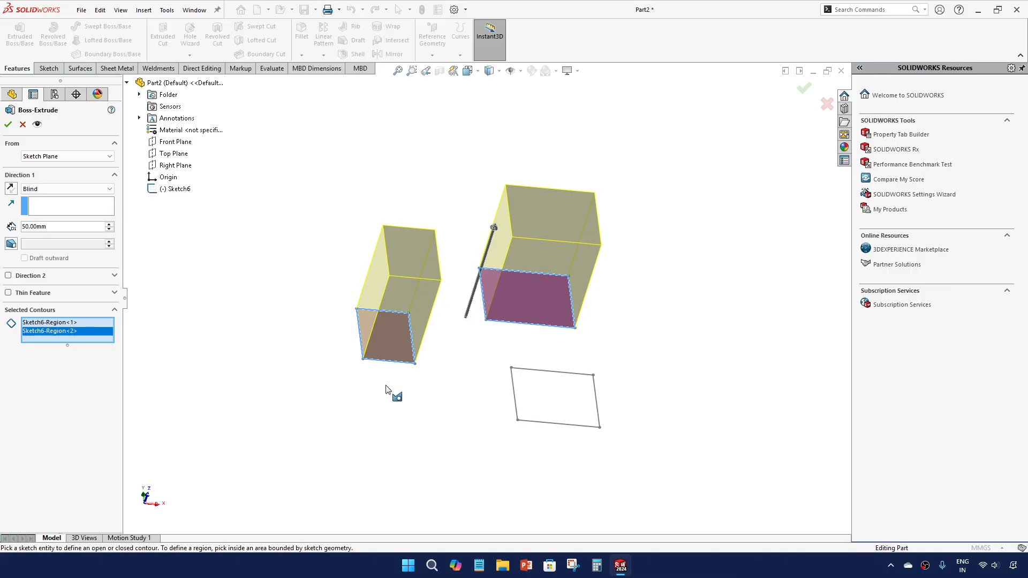
click(8, 124)
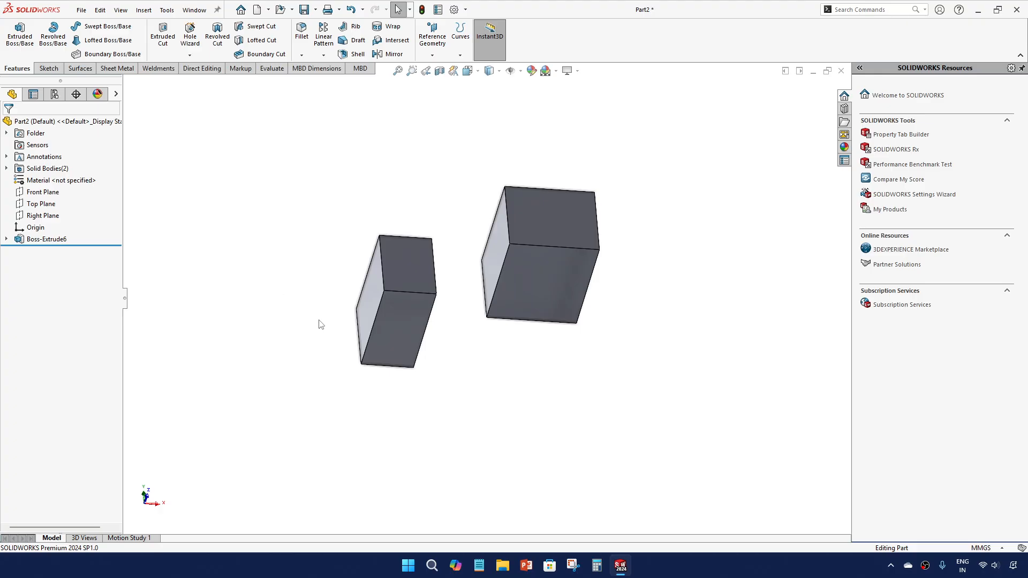
middle_drag(320, 324, 404, 343)
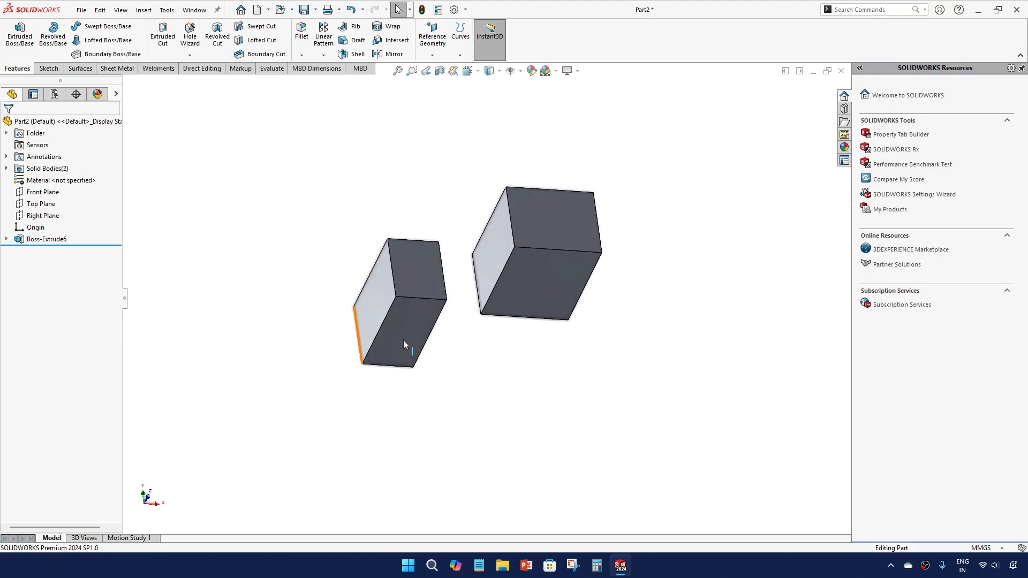
Step: Start a second Boss-Extrude from the same sketch and make the lower right rectangle its only selected contour
click(5, 240)
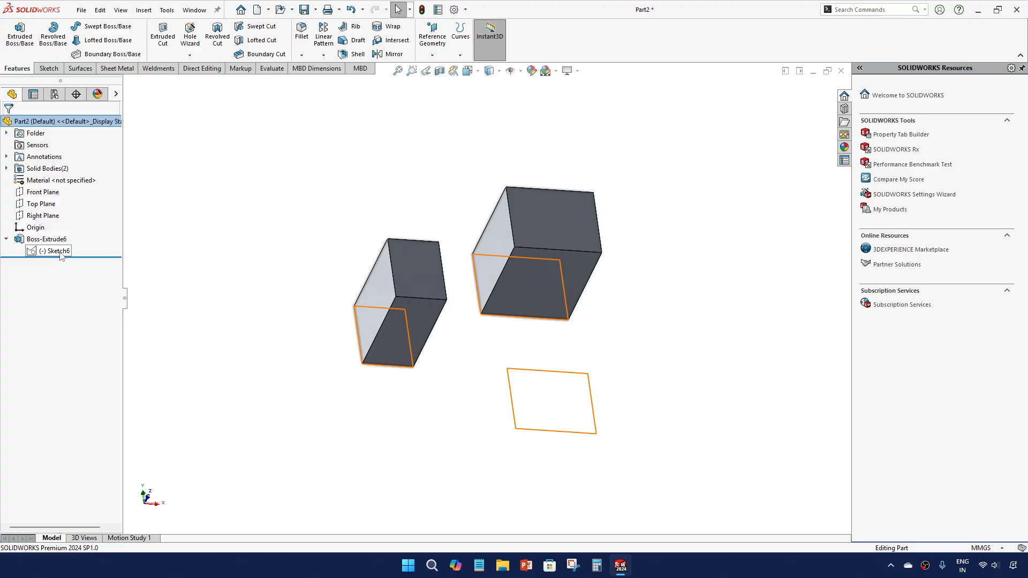
click(20, 37)
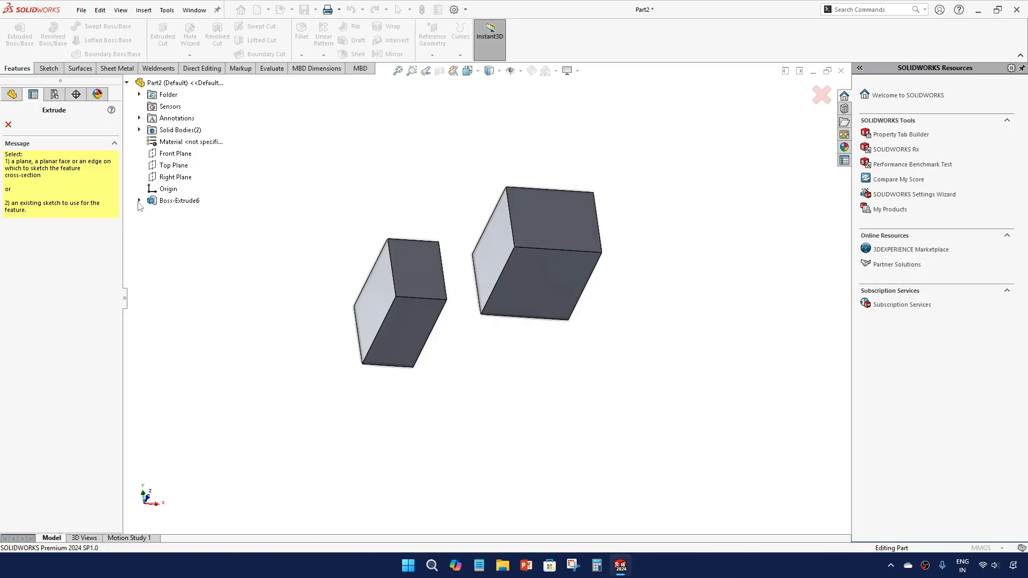
click(190, 214)
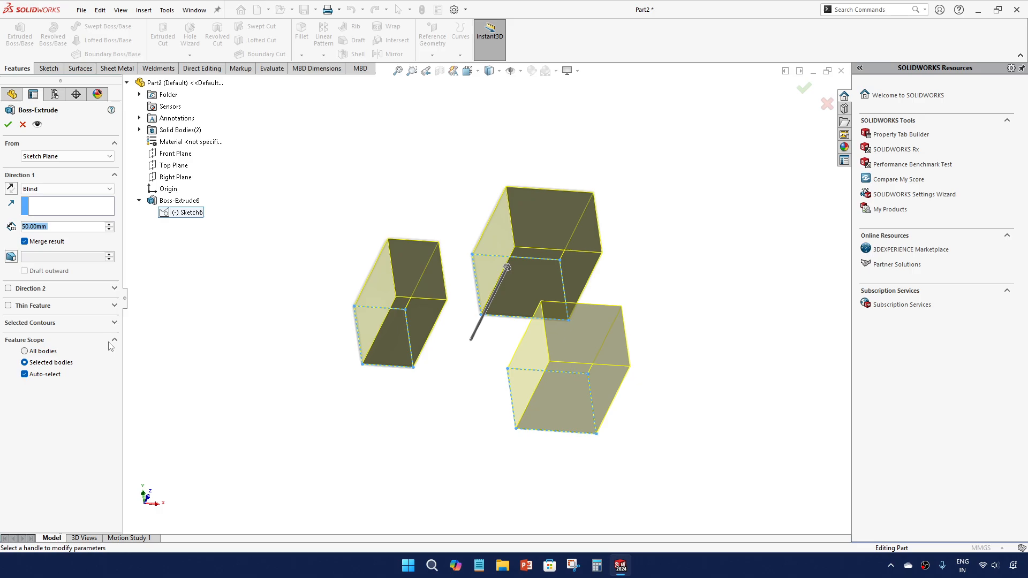
click(117, 323)
right_click(82, 343)
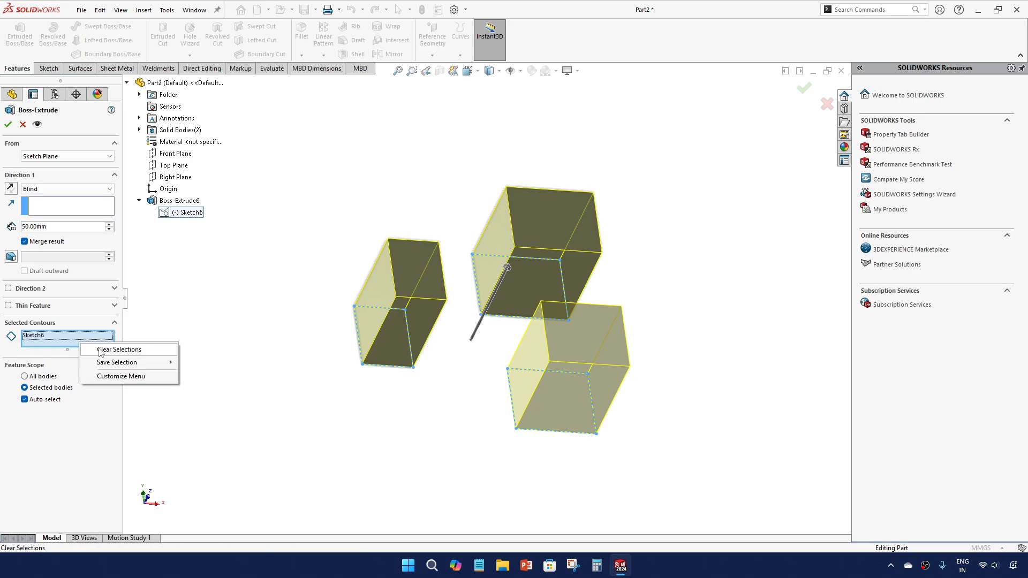
click(119, 348)
click(553, 427)
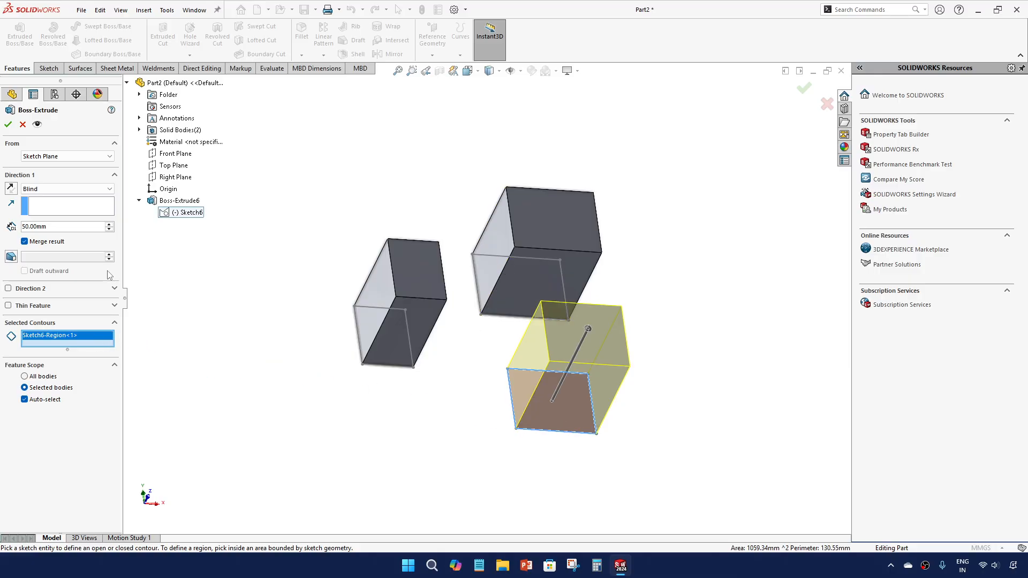
Step: Set the lower right rectangle's Blind depth to 110 mm and accept the extrusion
click(110, 226)
click(111, 226)
click(110, 226)
click(110, 226)
click(110, 226)
click(110, 226)
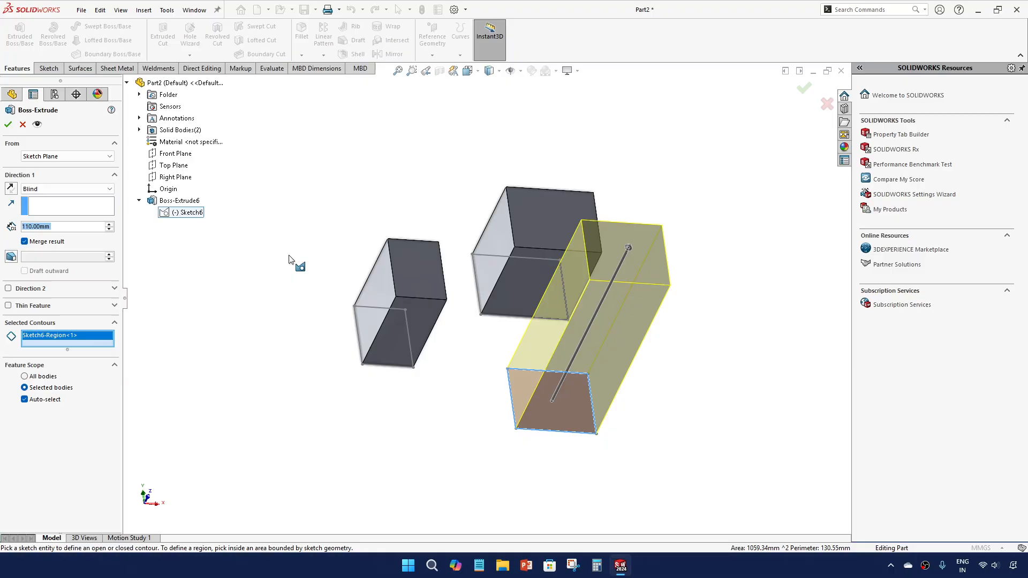
middle_drag(290, 257, 271, 211)
key(Return)
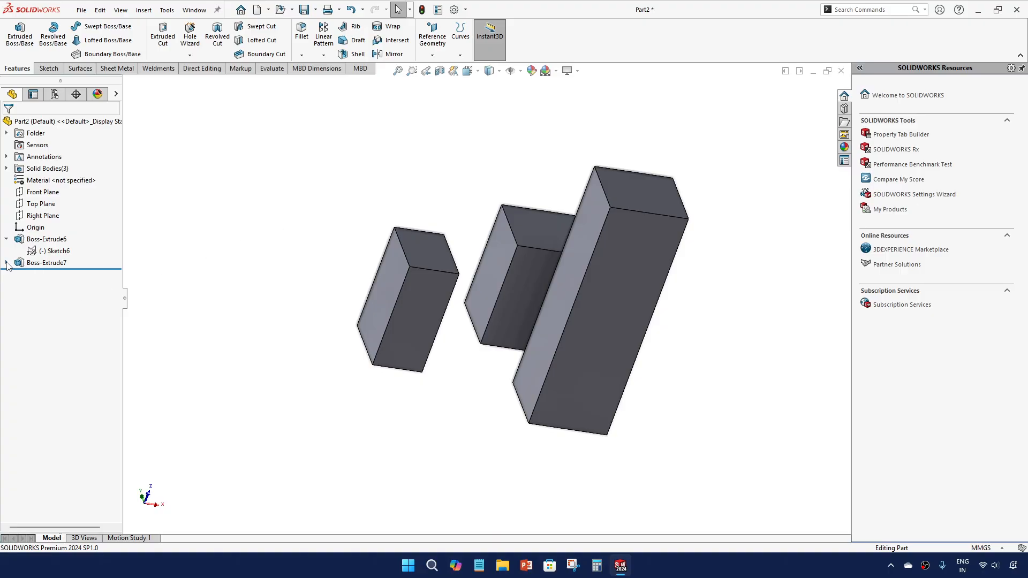
Step: Reopen the definition of the lower right block's extrusion to review its settings, and accept it without changes
click(32, 263)
click(40, 238)
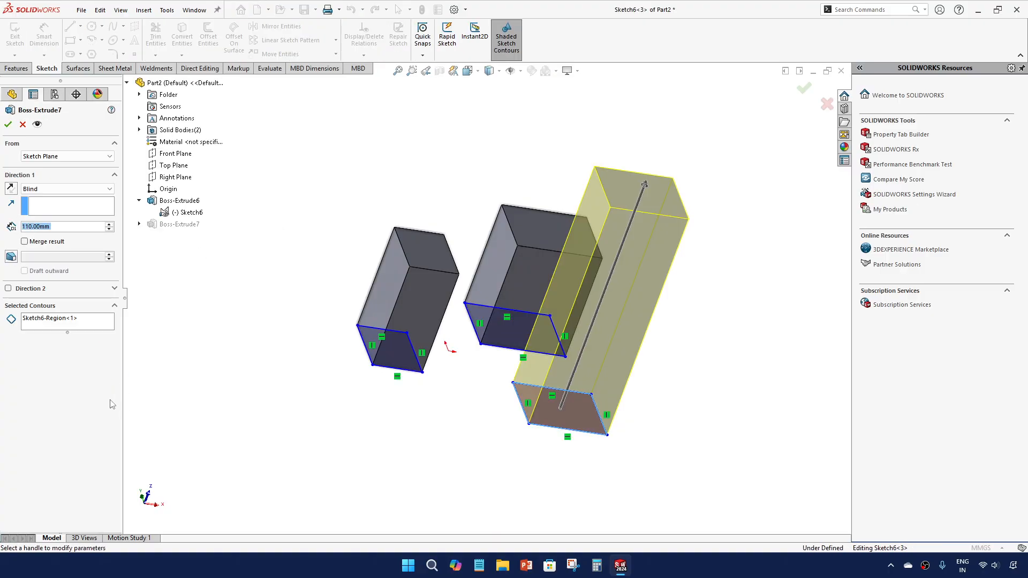
key(Return)
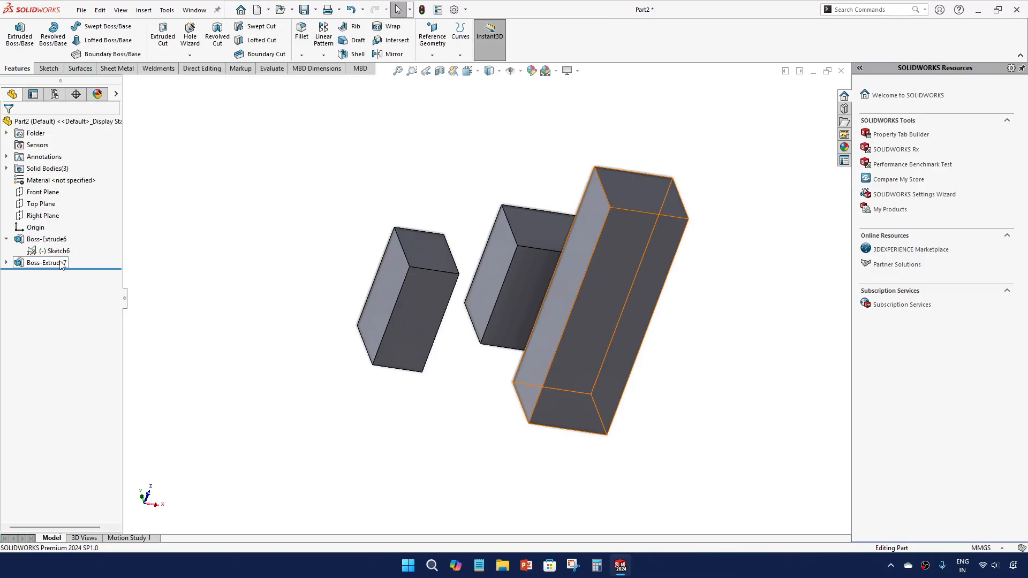
Step: Delete both extrusions and the three-rectangle sketch so that the part is empty
click(59, 241)
key(Delete)
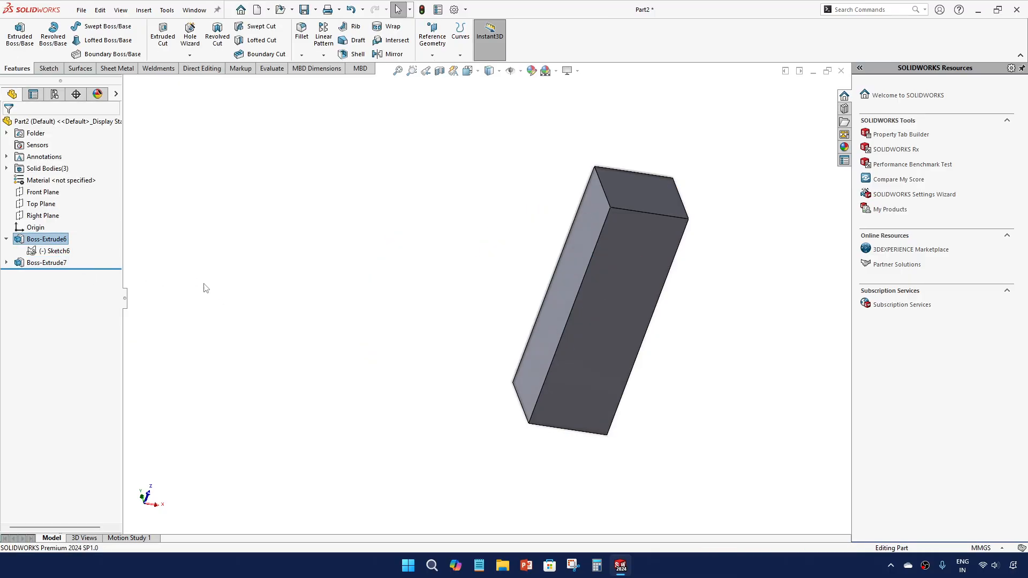
click(74, 242)
key(Delete)
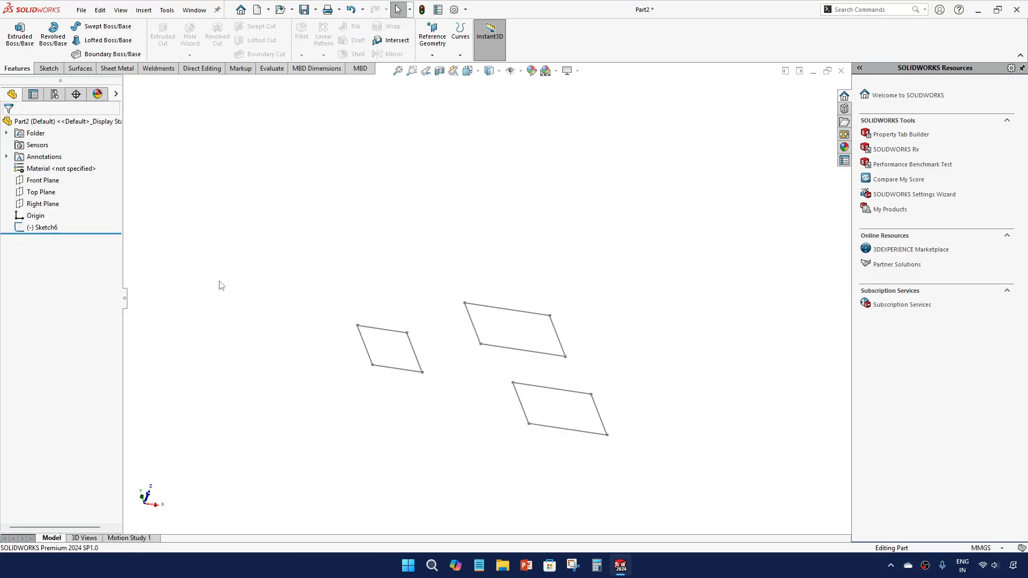
click(46, 228)
key(Delete)
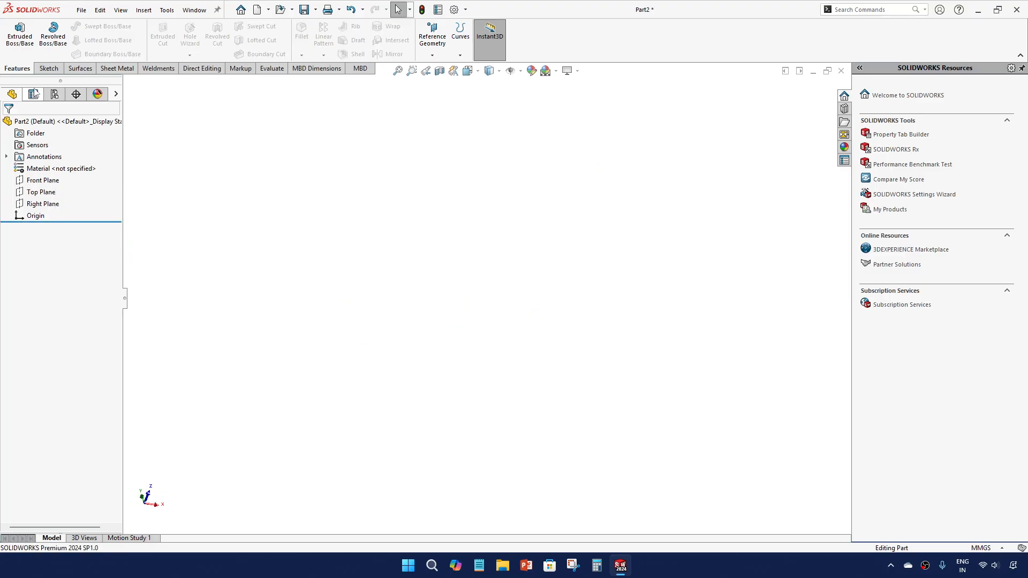
Step: Start a new Boss-Extrude and open its sketch on the Front Plane
click(20, 33)
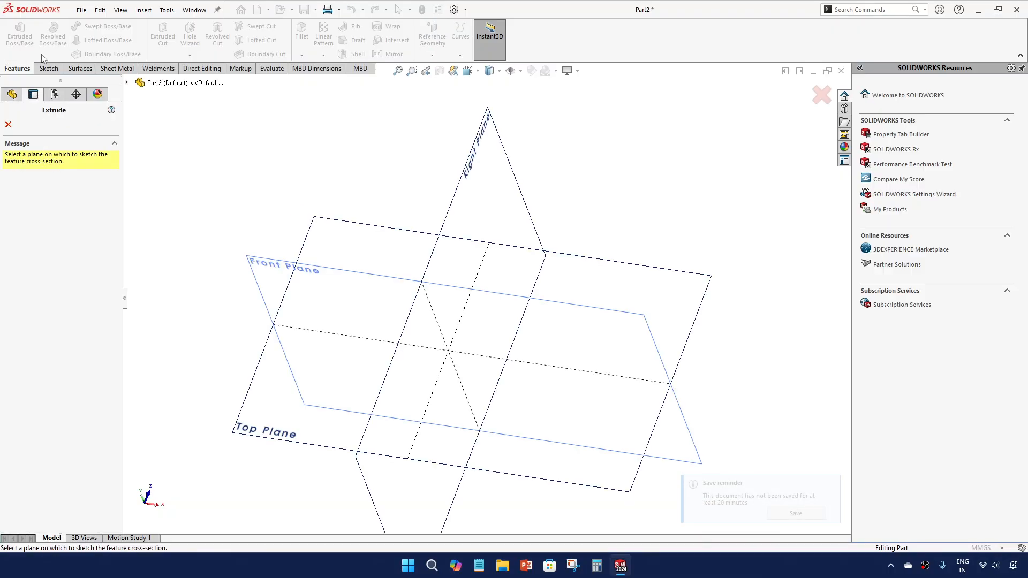
click(346, 275)
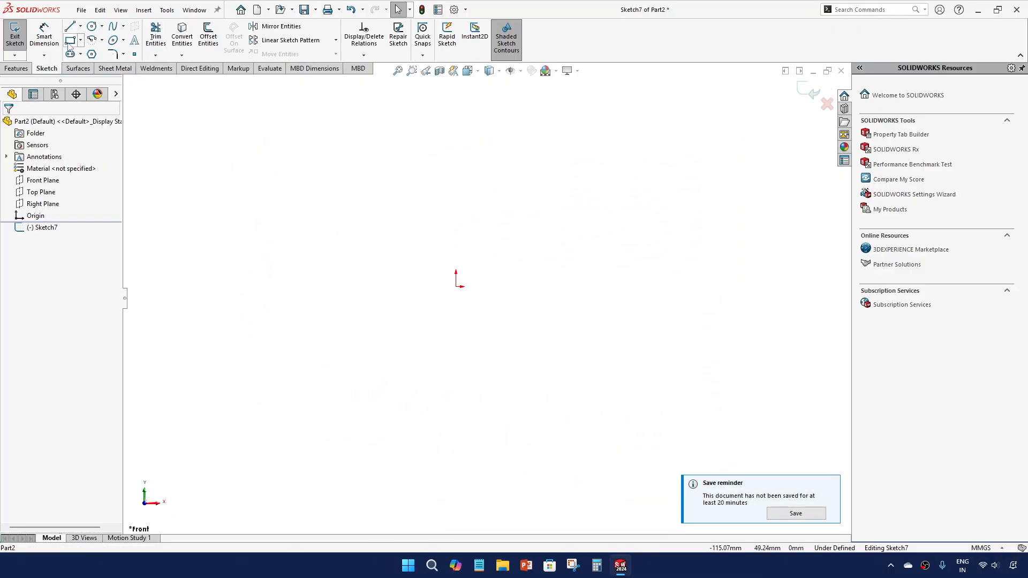
click(69, 42)
click(455, 287)
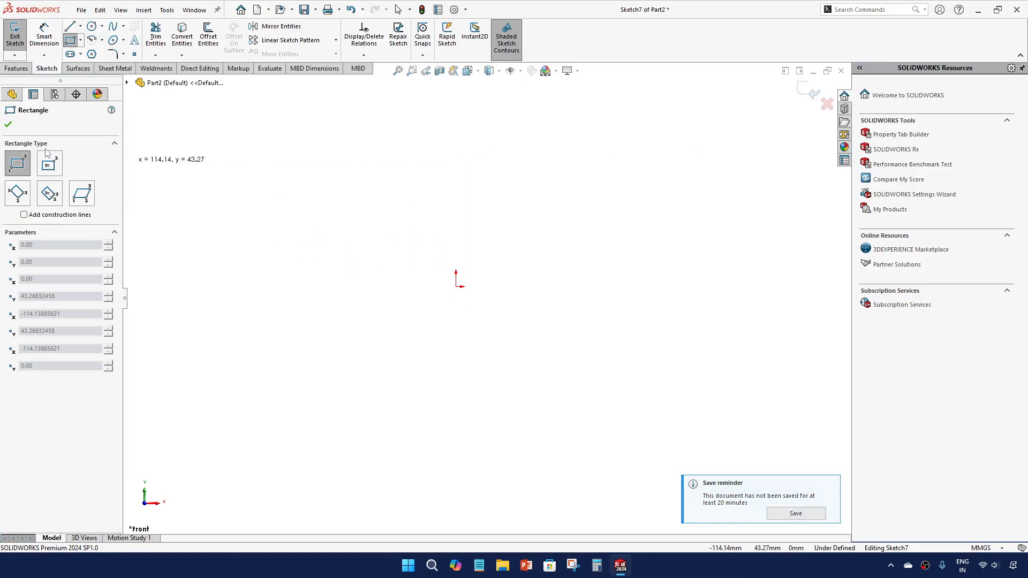
key(Escape)
Step: Draw a center rectangle about 69 mm high, centred on the origin
click(71, 41)
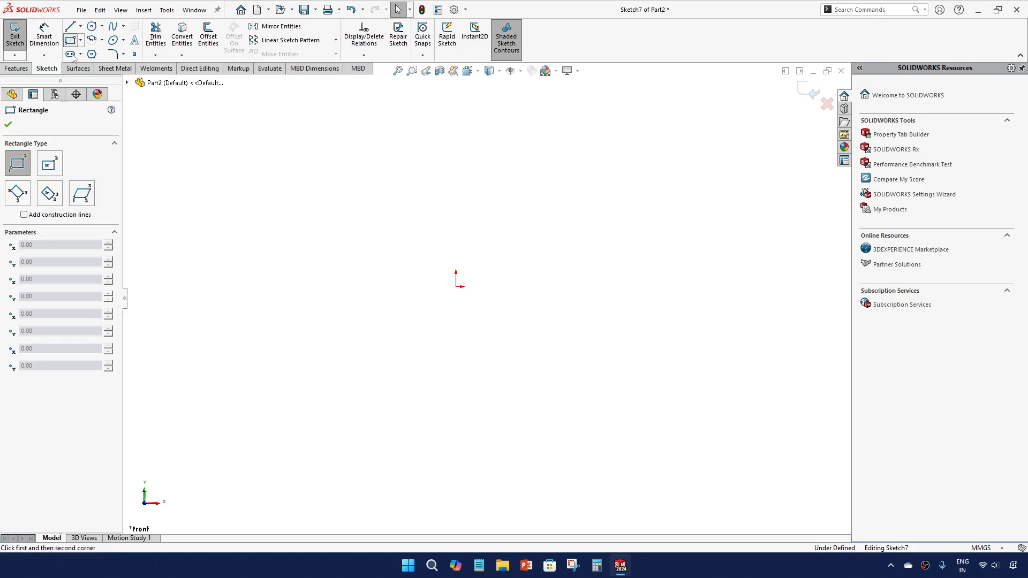
click(49, 164)
click(456, 286)
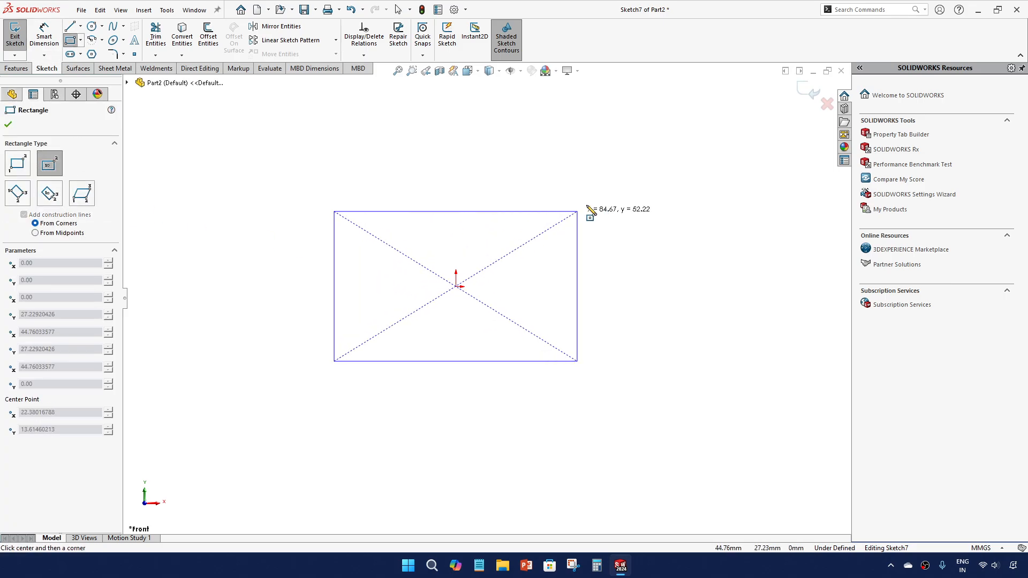
click(589, 187)
key(Escape)
Step: Dimension the center rectangle's height and width to 50 mm each
key(d)
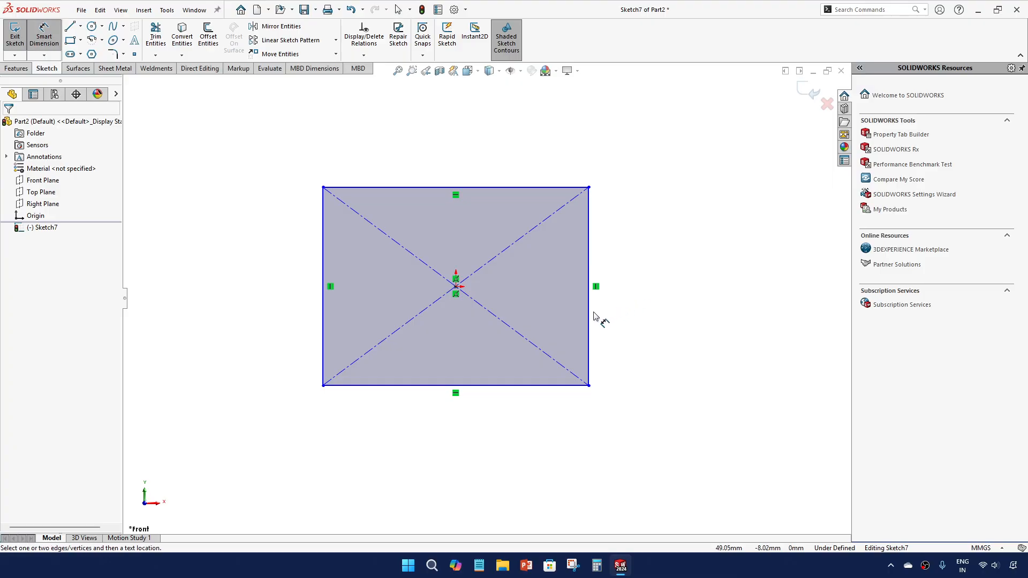
click(589, 313)
click(628, 305)
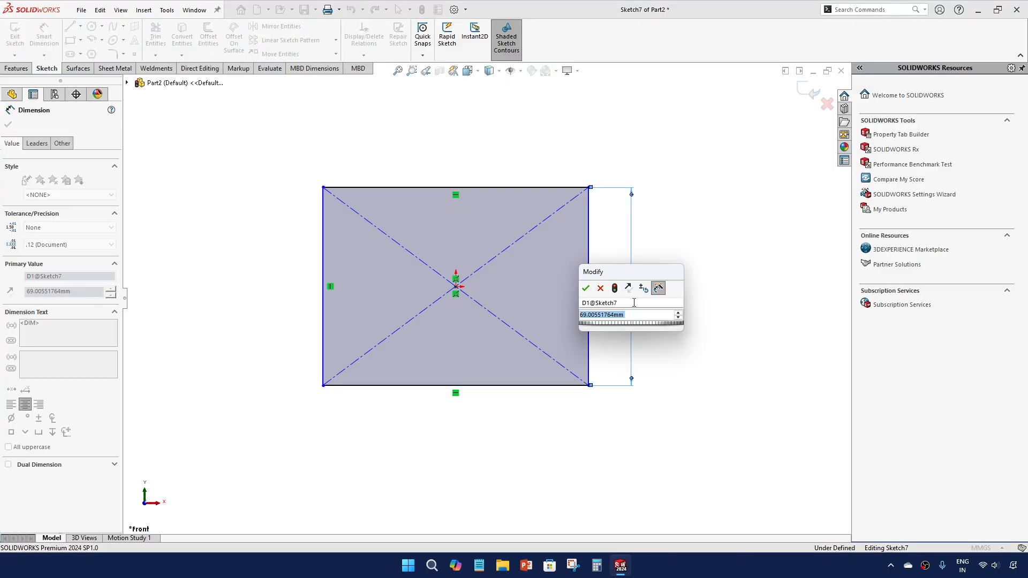
text(50)
key(Return)
click(515, 385)
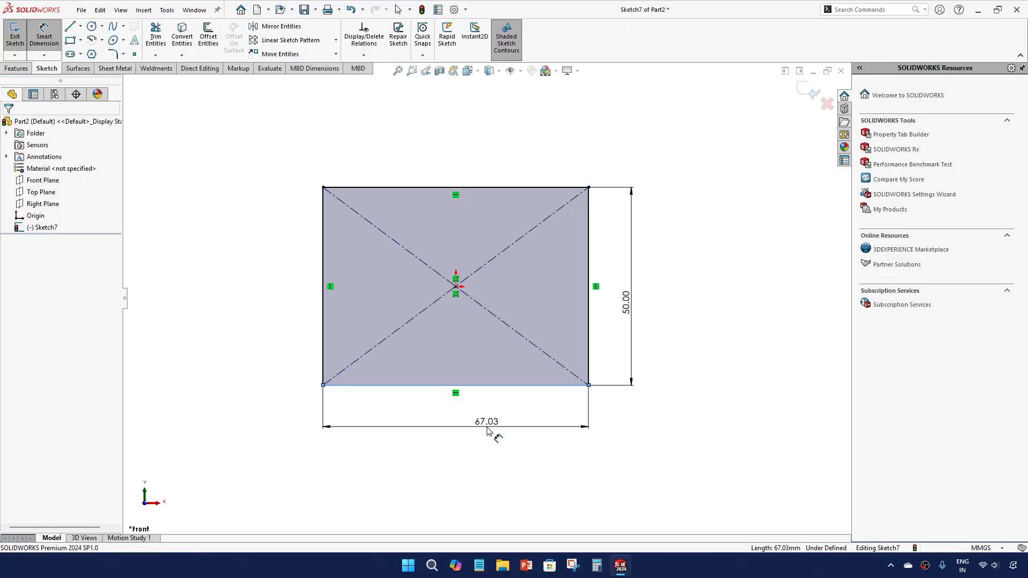
click(489, 432)
text(50)
key(Return)
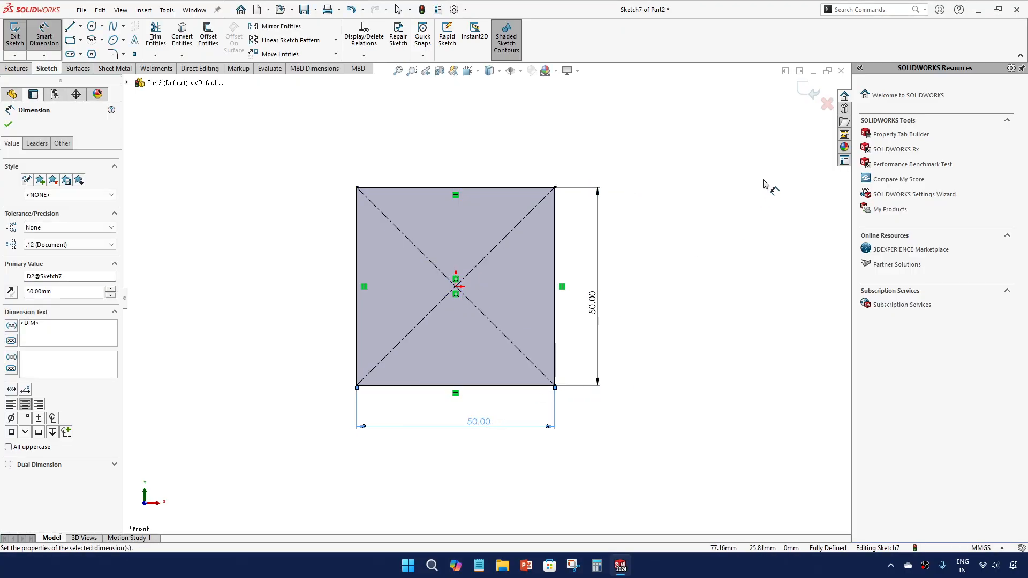
Step: Extrude the 50 mm square sketch to a Blind depth of 50 mm and inspect the part's solid bodies
click(809, 92)
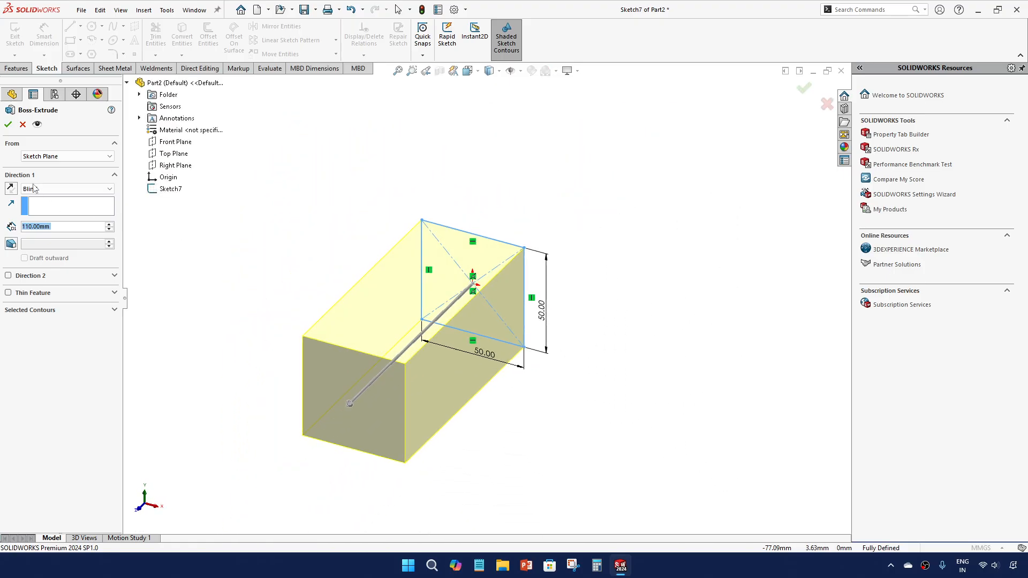
text(50)
key(Return)
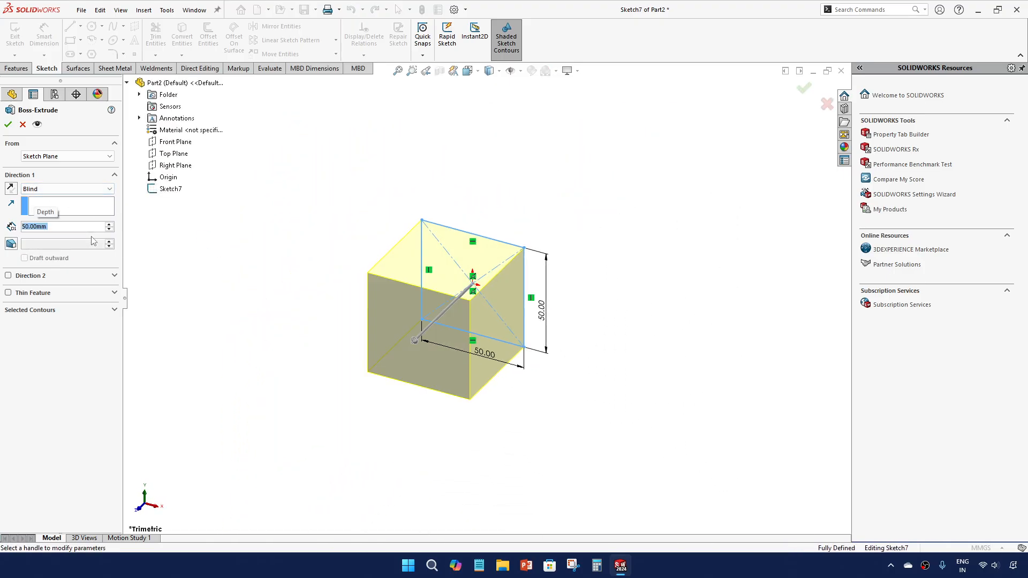
key(Return)
middle_drag(277, 223, 470, 284)
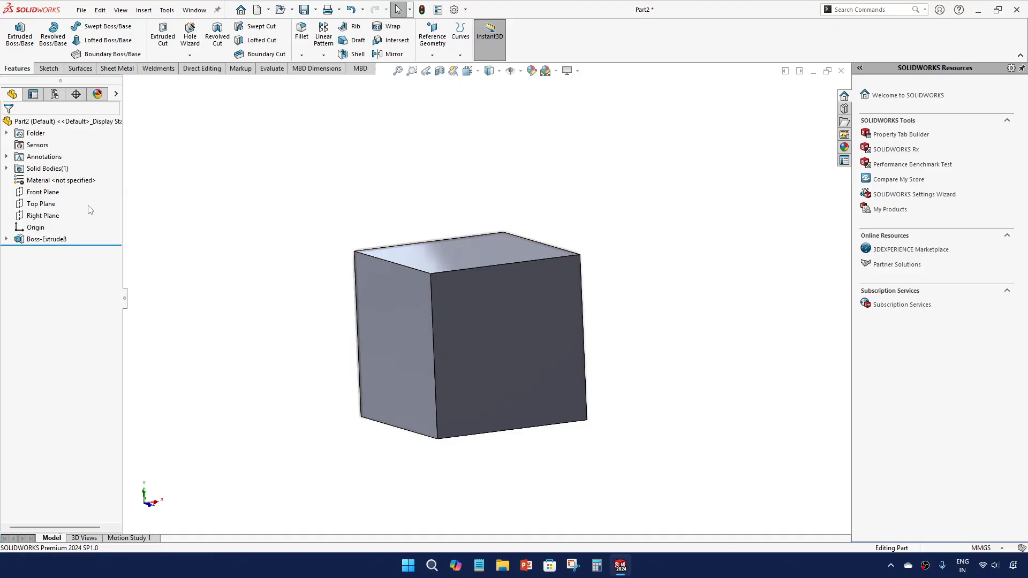
click(6, 168)
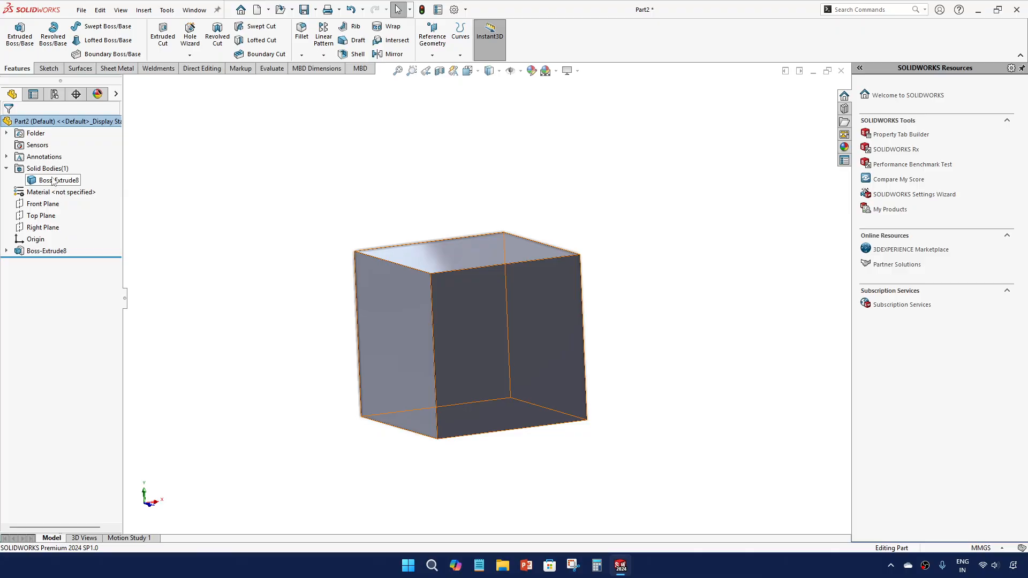
click(6, 168)
middle_drag(233, 232, 242, 212)
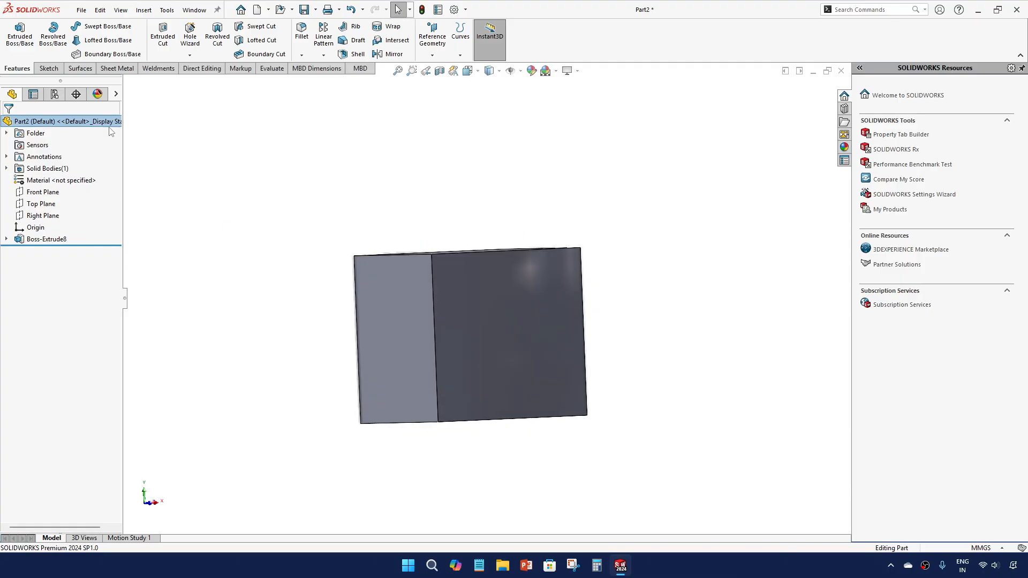
Step: Start a Boss-Extrude on the cube's front face and sketch a smaller center rectangle centred on the origin
click(20, 35)
click(518, 344)
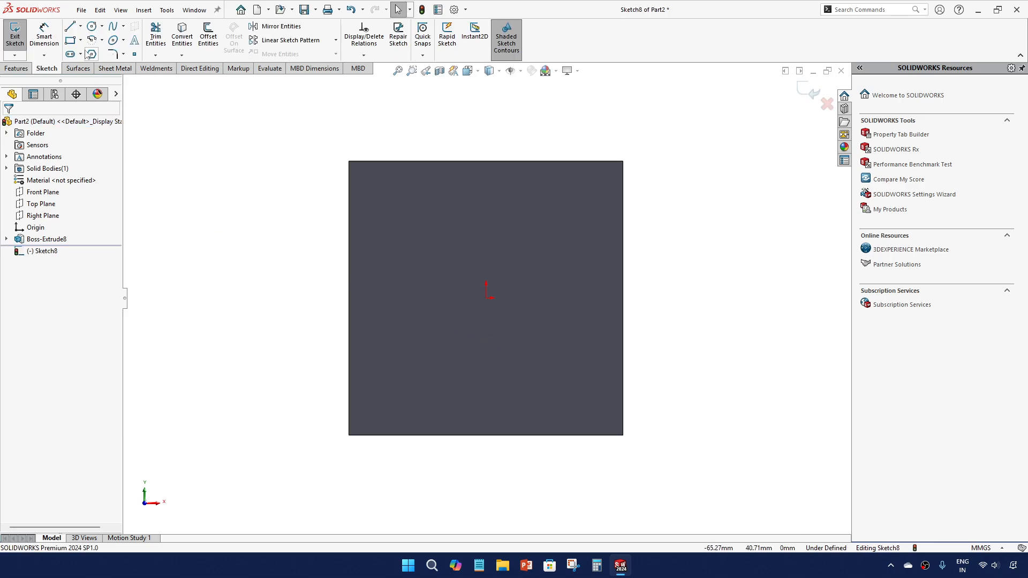
click(70, 40)
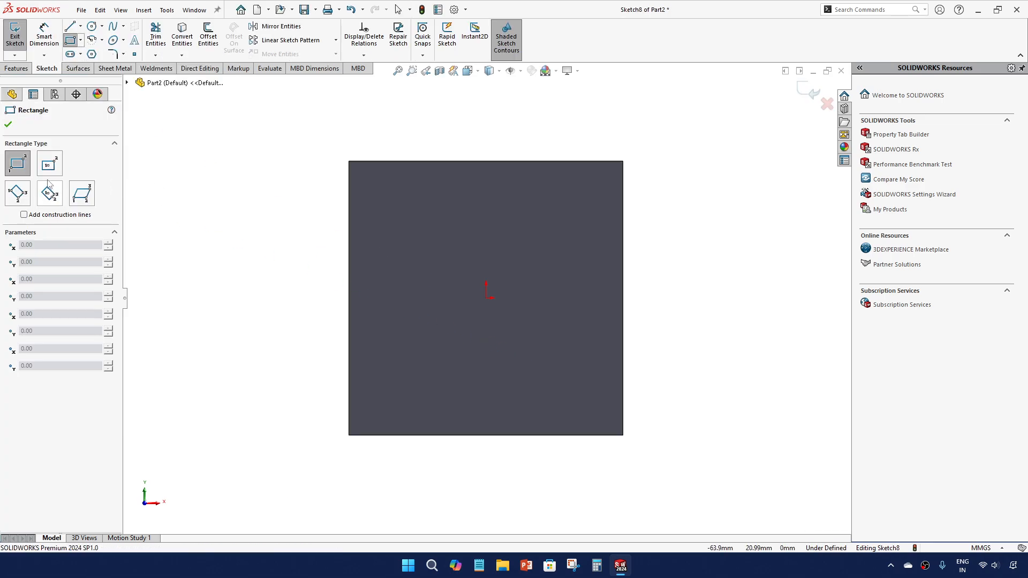
click(50, 163)
click(486, 297)
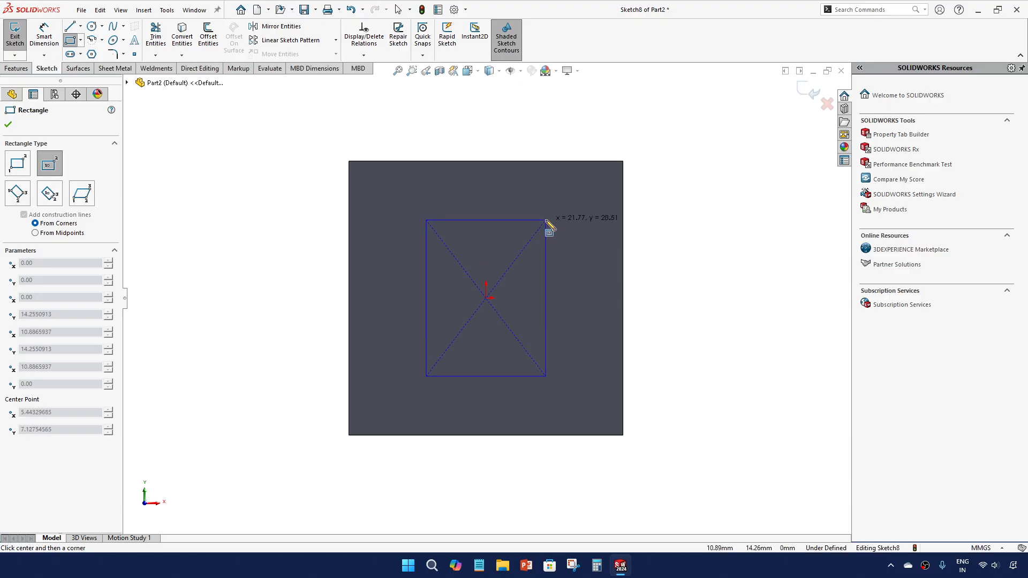
click(565, 231)
key(Escape)
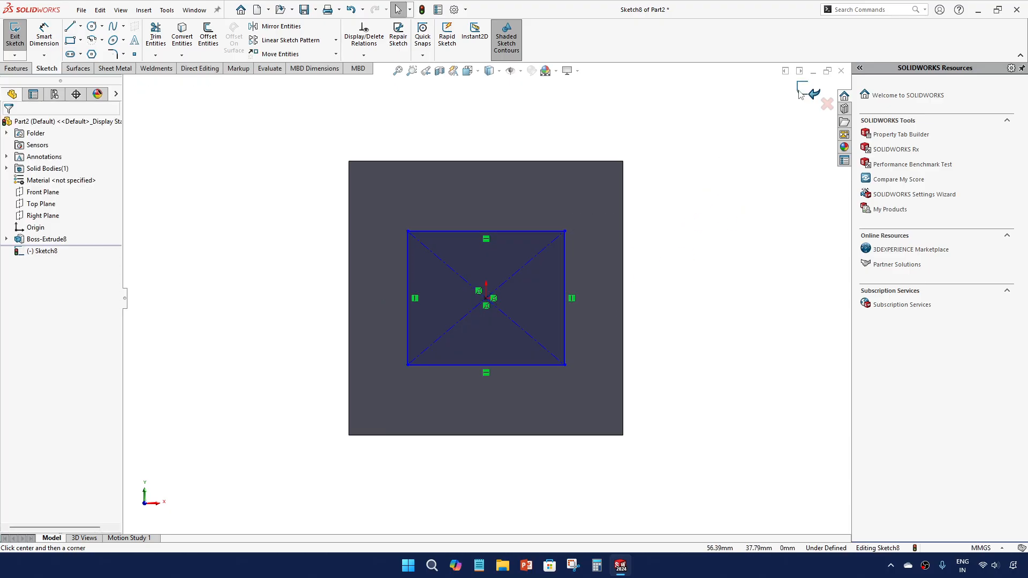
Step: Extrude the smaller rectangle 50 mm Blind with Merge result enabled and inspect the part's solid bodies
click(802, 91)
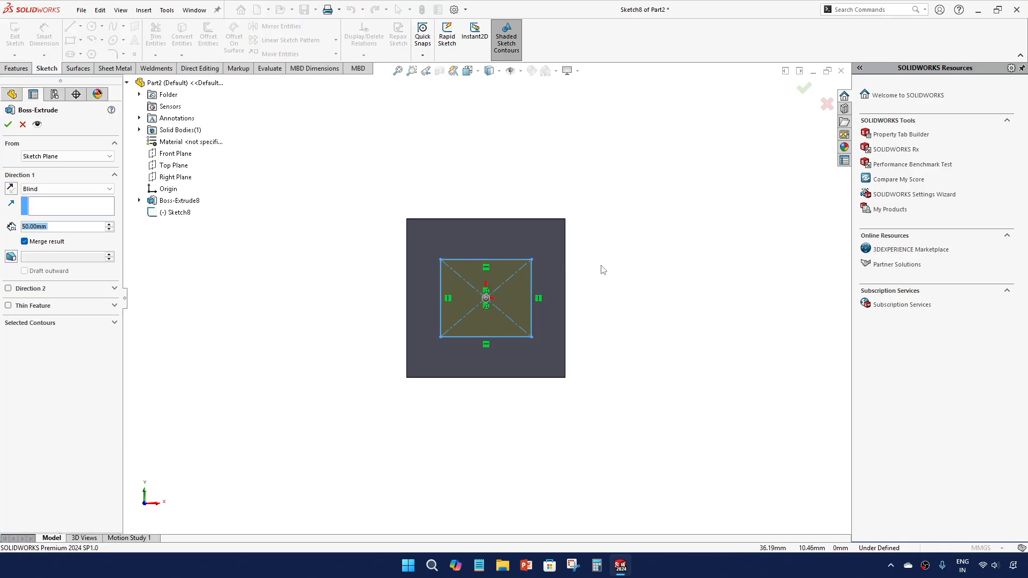
middle_drag(601, 266, 597, 163)
scroll(560, 303, up, 3)
scroll(463, 180, down, 3)
middle_drag(508, 277, 519, 245)
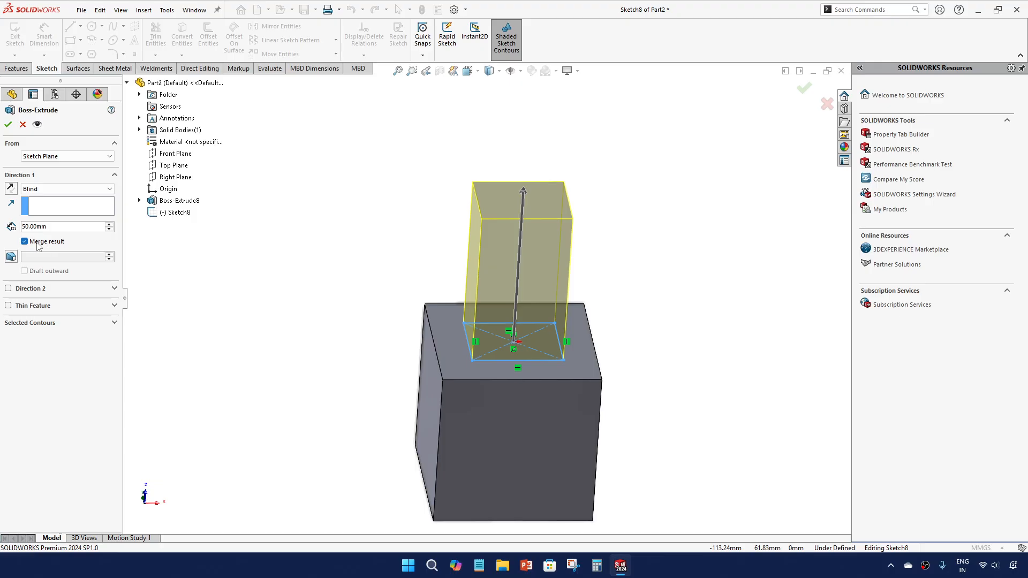
click(8, 126)
middle_drag(376, 259, 427, 266)
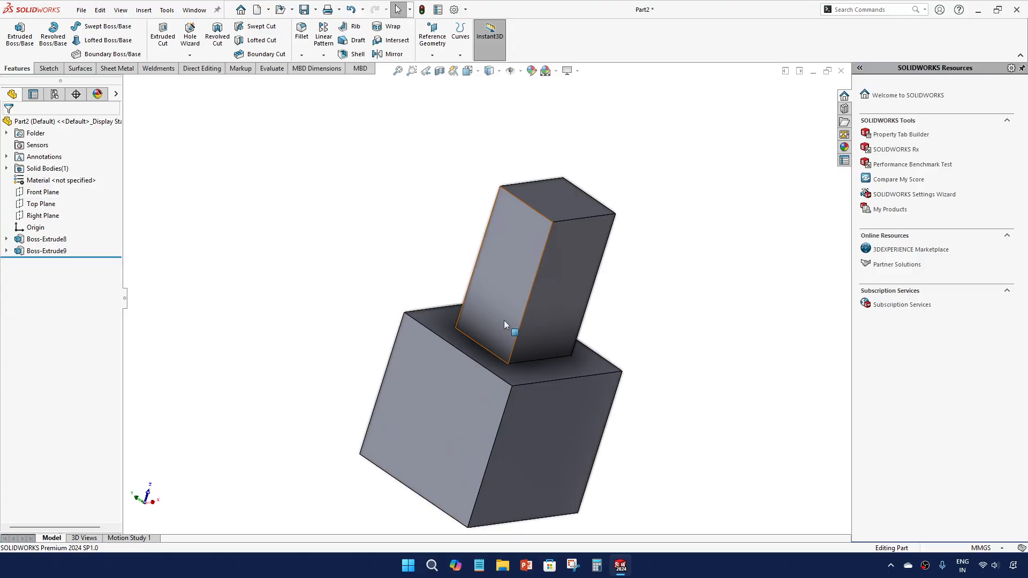
click(6, 169)
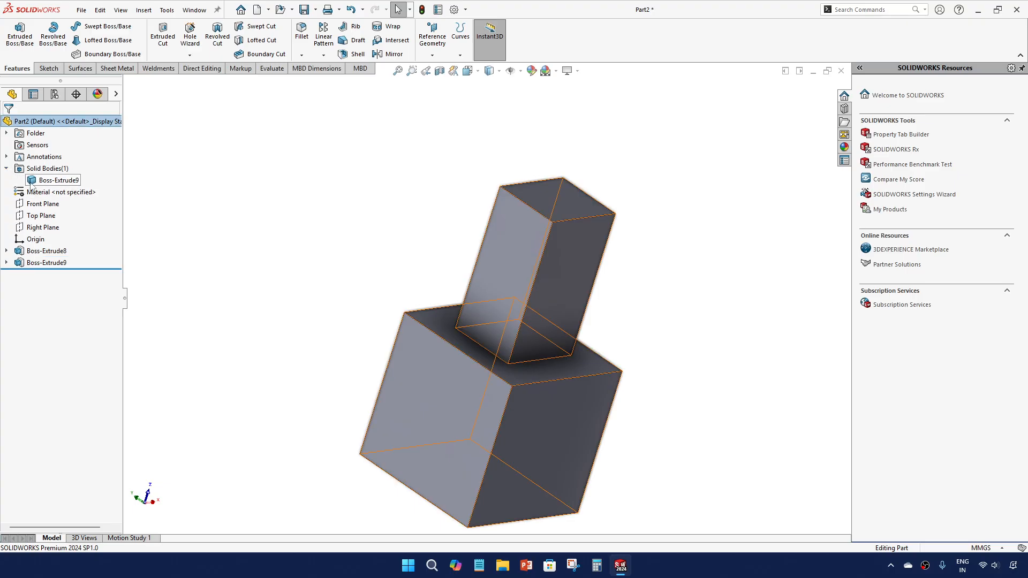
click(6, 168)
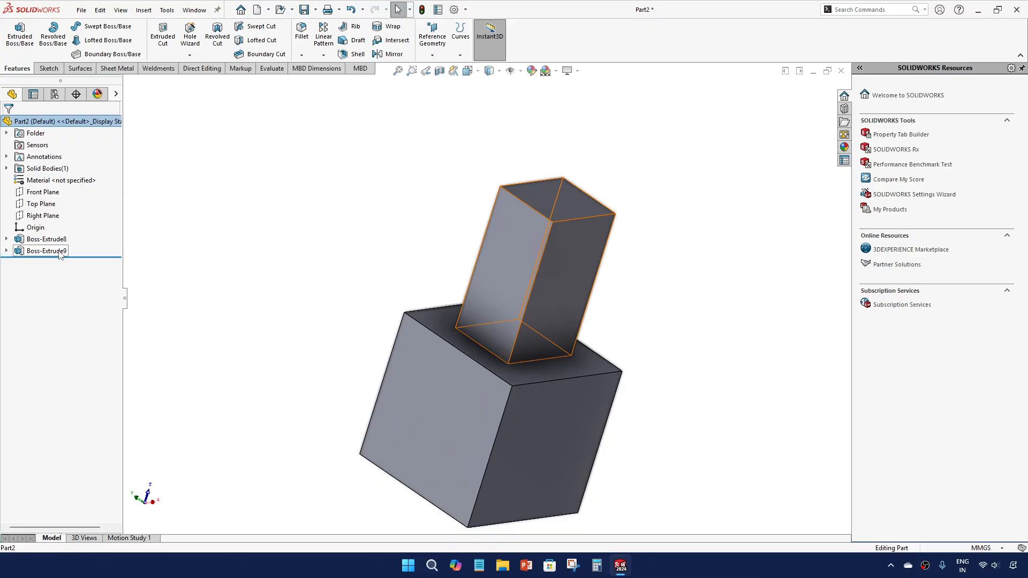
Step: Edit the smaller block's extrusion to disable Merge result
click(54, 251)
click(68, 220)
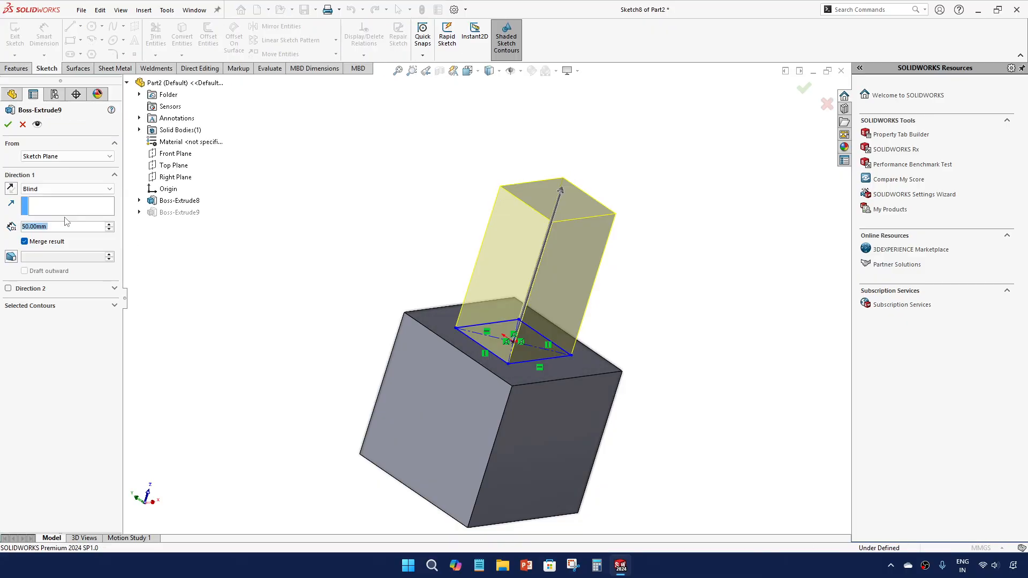
click(24, 242)
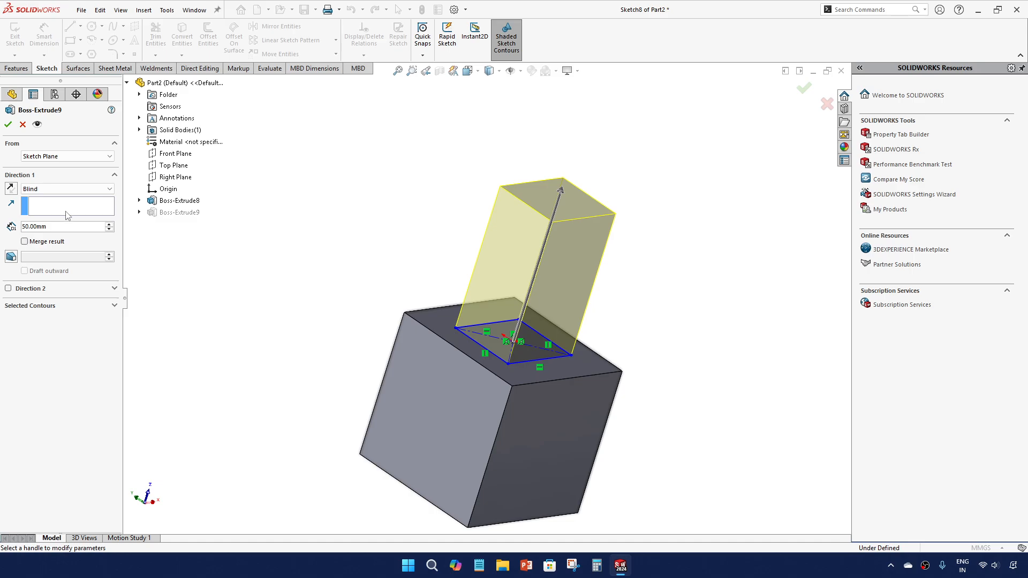
click(8, 124)
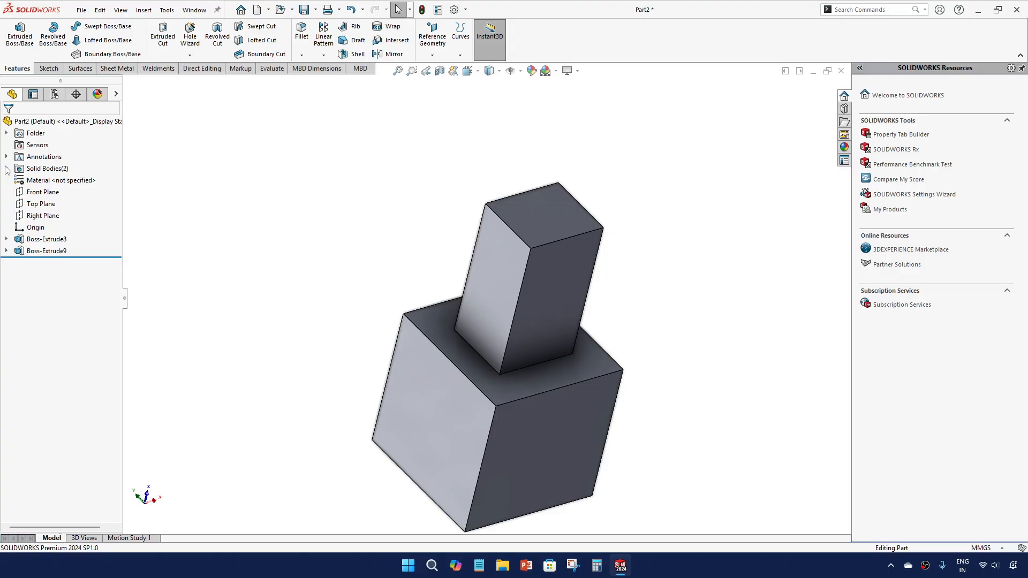
Step: Examine the cube and the smaller block individually in the list of solid bodies
double_click(39, 171)
click(57, 182)
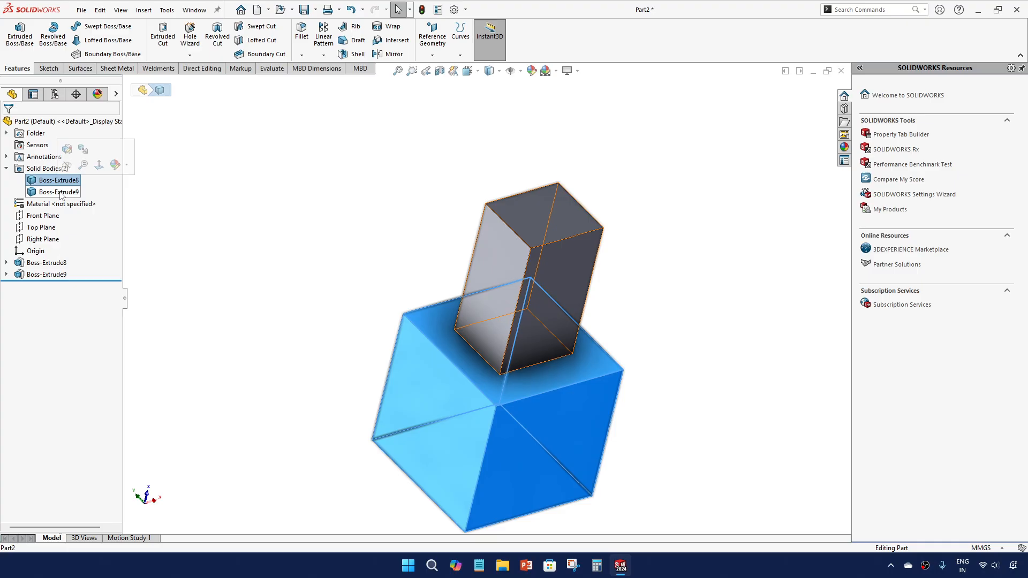
click(59, 191)
click(271, 261)
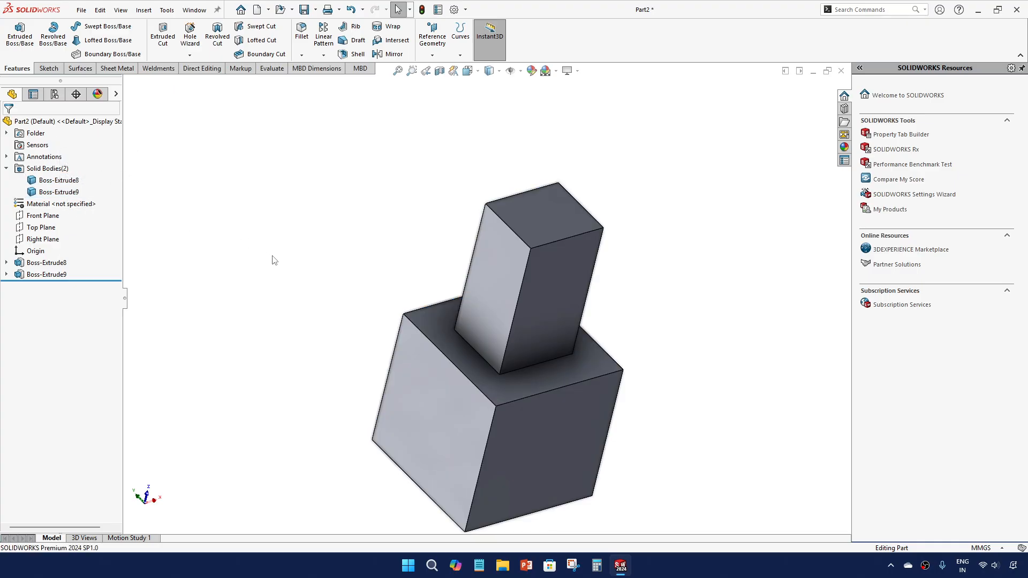
middle_drag(290, 260, 269, 247)
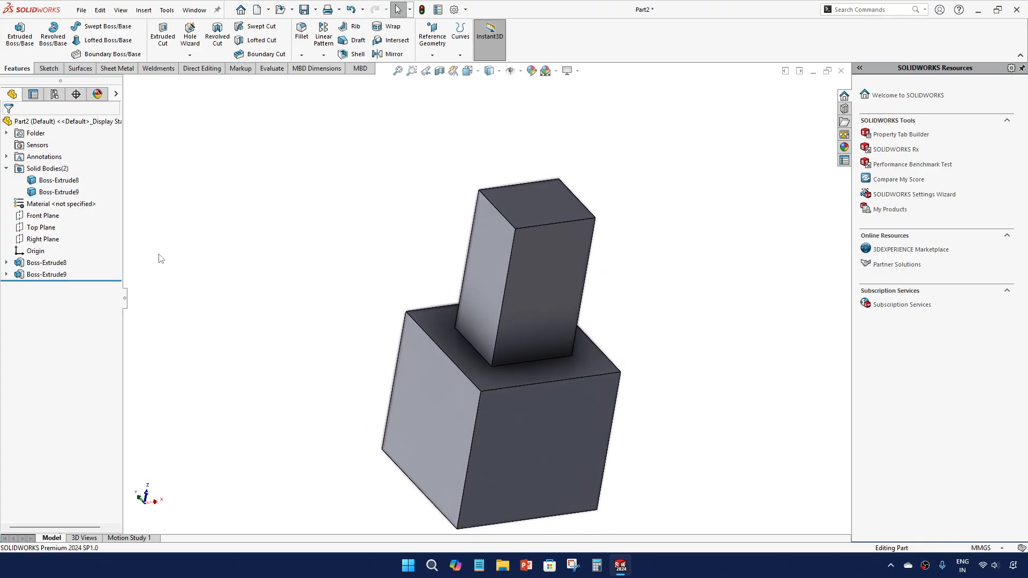
click(6, 169)
Step: Reopen the smaller block's extrusion definition to review its Merge result setting and Selected Contours section
click(46, 250)
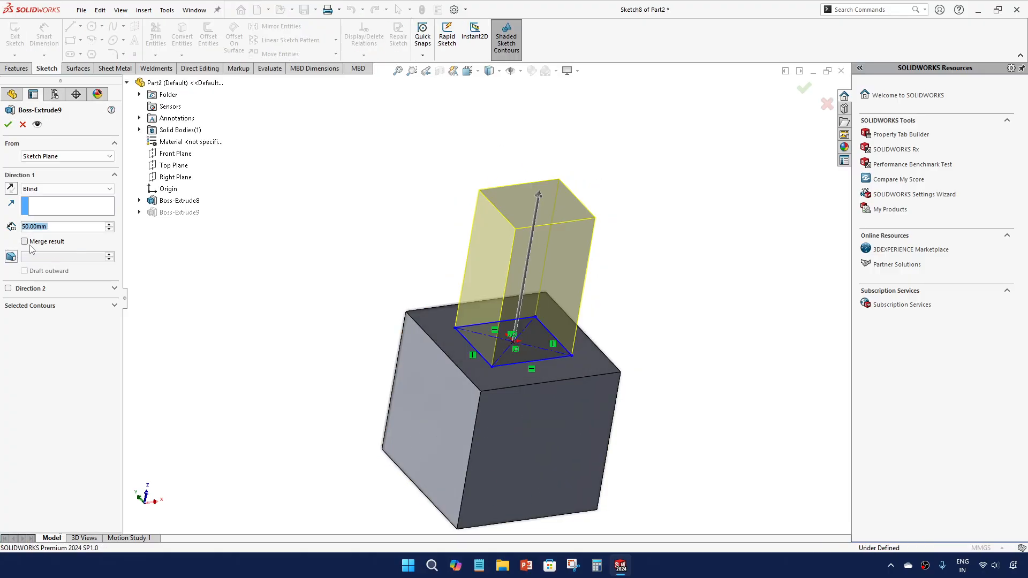
click(113, 306)
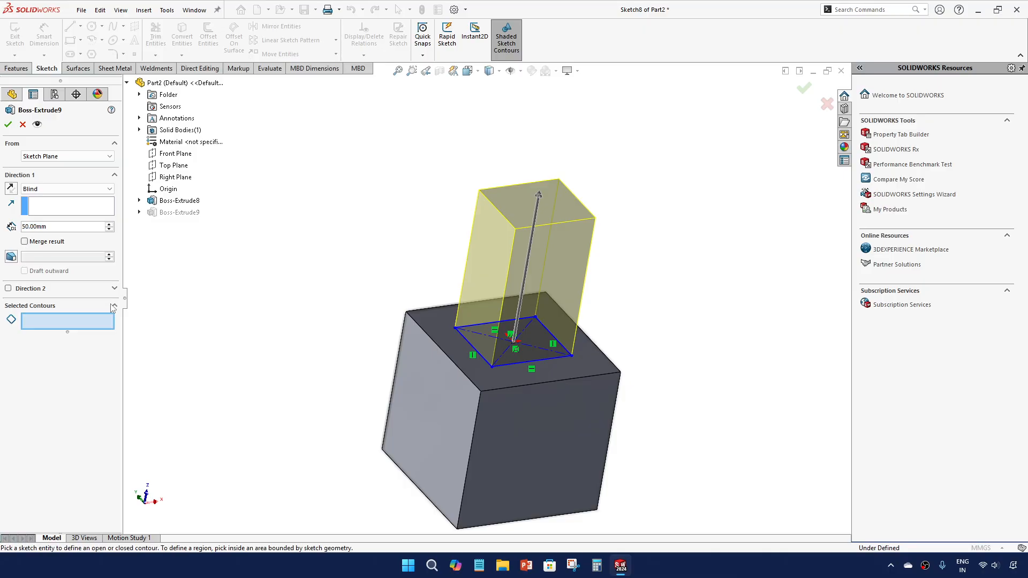
key(Return)
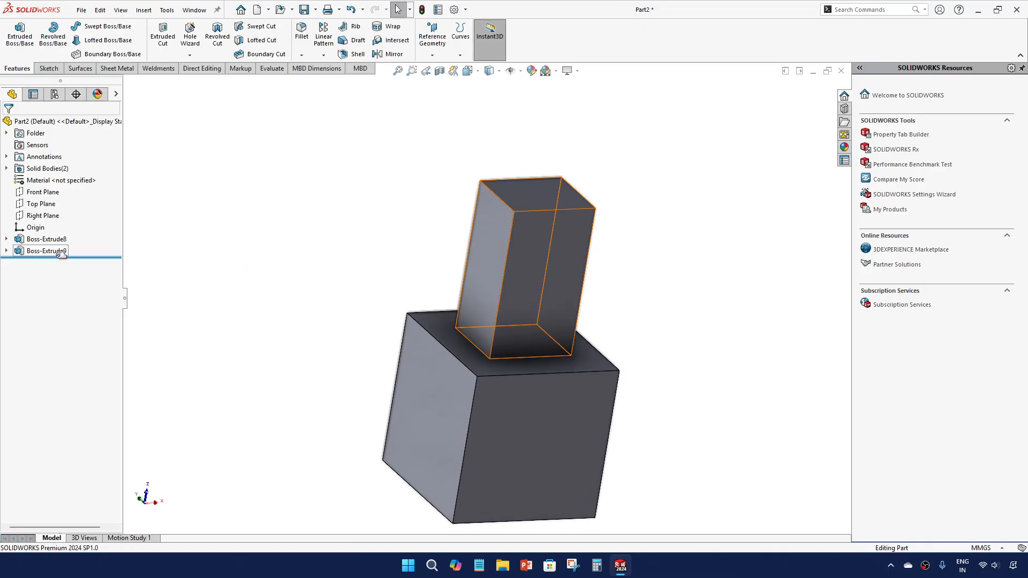
click(49, 251)
click(66, 228)
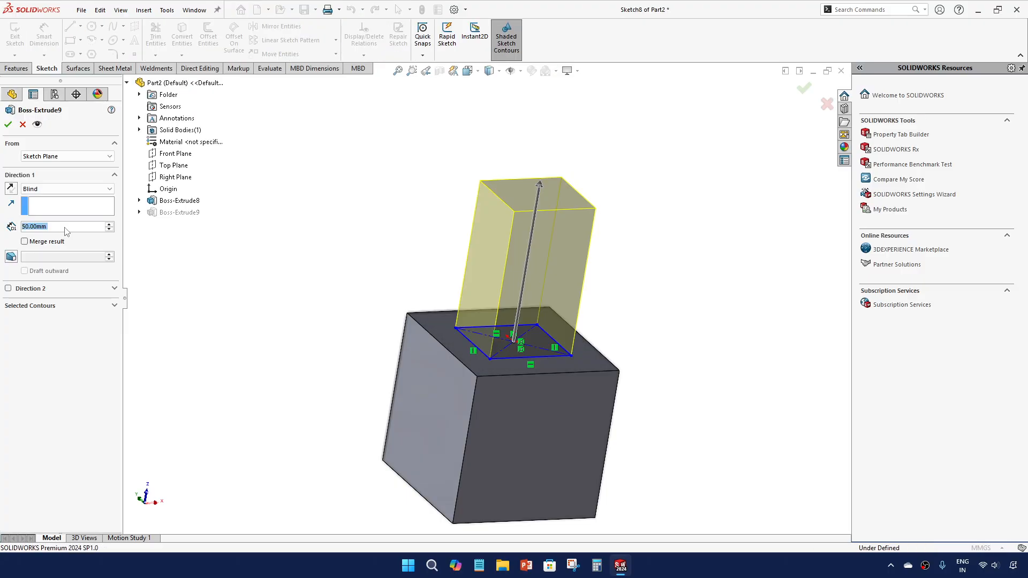
scroll(400, 305, up, 3)
middle_drag(400, 306, 408, 296)
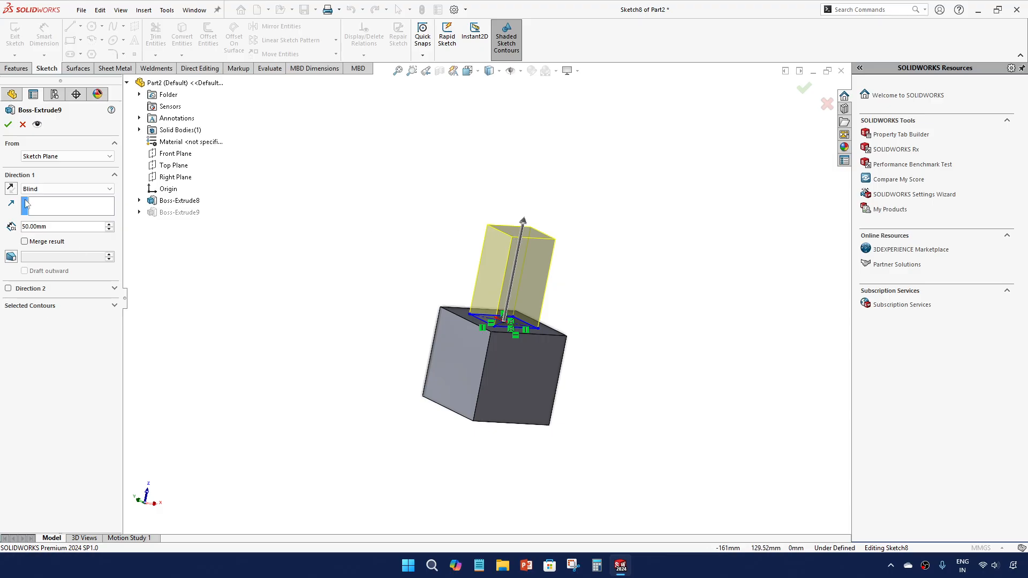
click(8, 124)
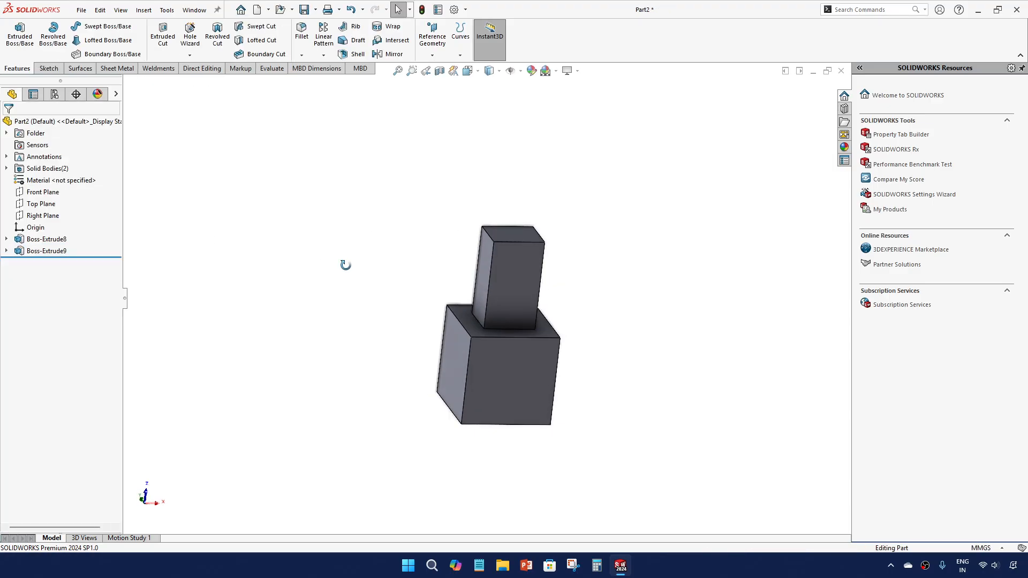
Step: Start a Boss-Extrude on a side face of the cube and sketch a corner rectangle overlapping both blocks
middle_drag(346, 265, 364, 318)
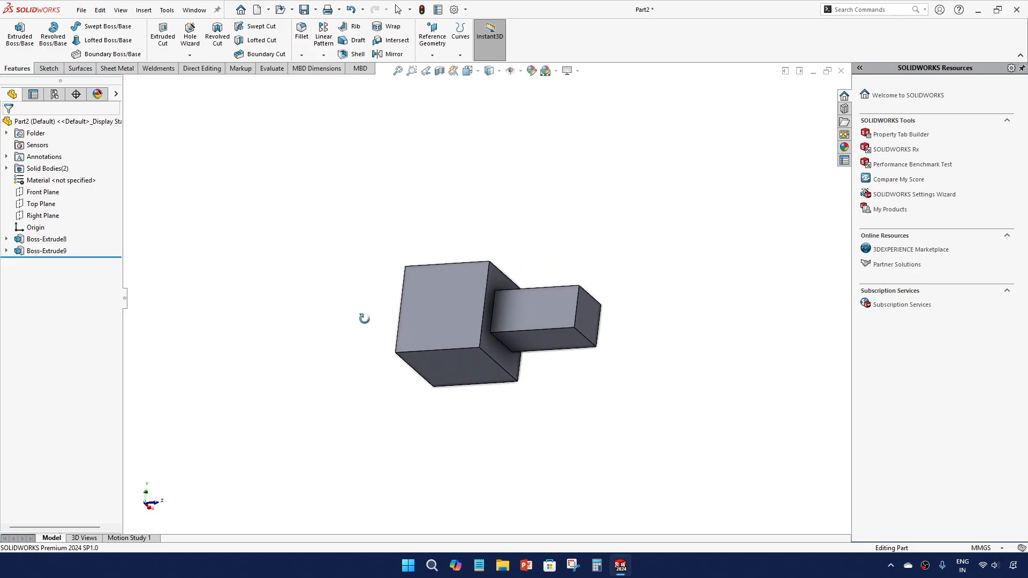
click(20, 35)
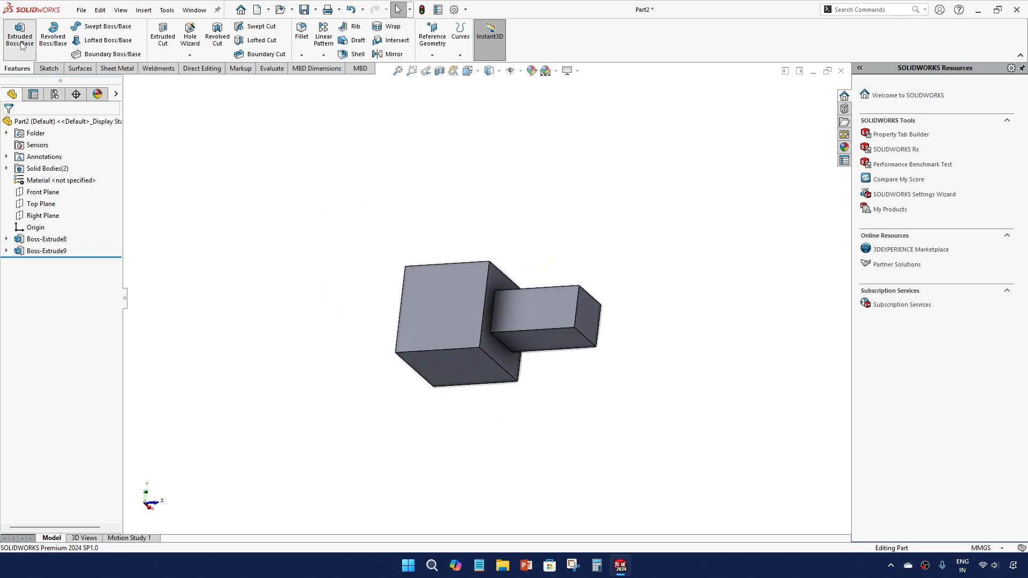
click(486, 377)
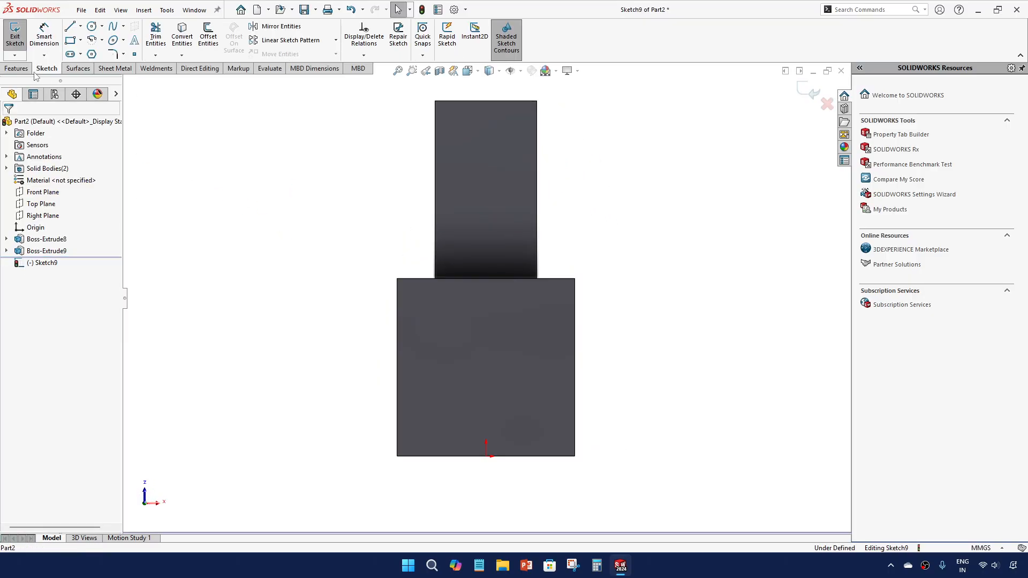
click(71, 40)
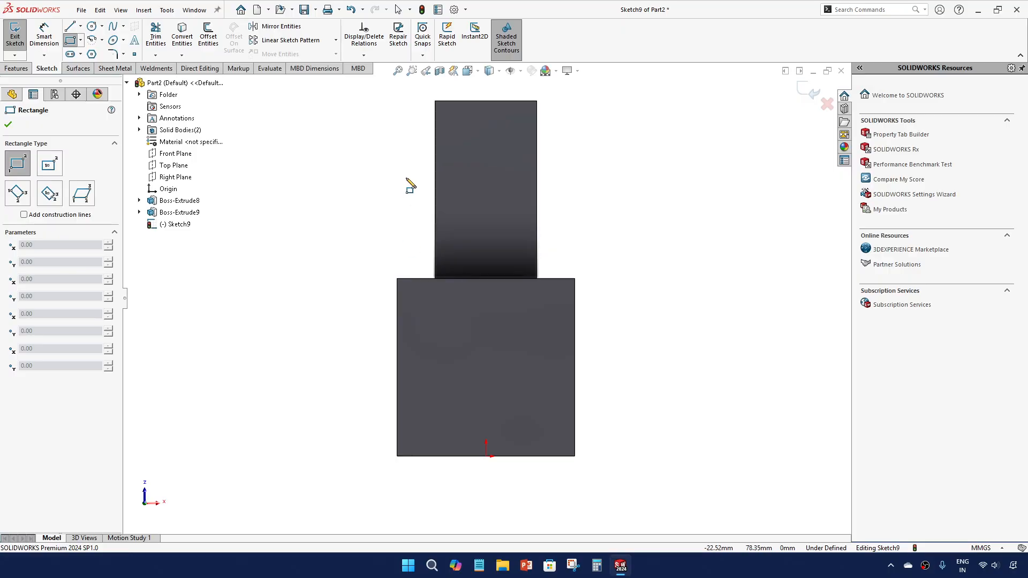
mouse_move(407, 178)
mouse_down()
mouse_move(448, 235)
mouse_move(559, 334)
mouse_up()
key(Escape)
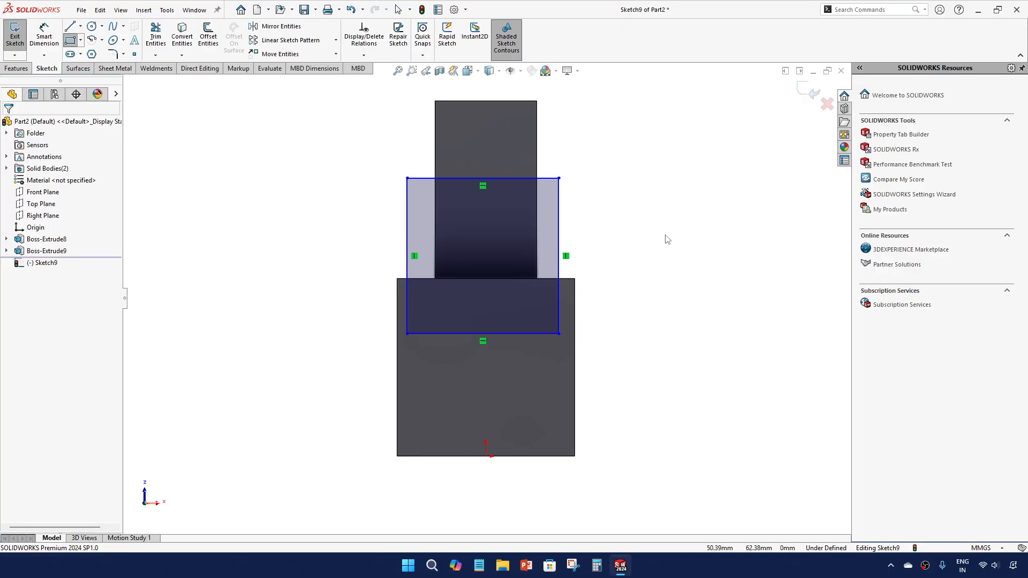
Step: Close the rectangle sketch into a 50 mm blind extrusion and try Feature Scope's Selected bodies option with Auto-select off and on
click(806, 93)
key(e)
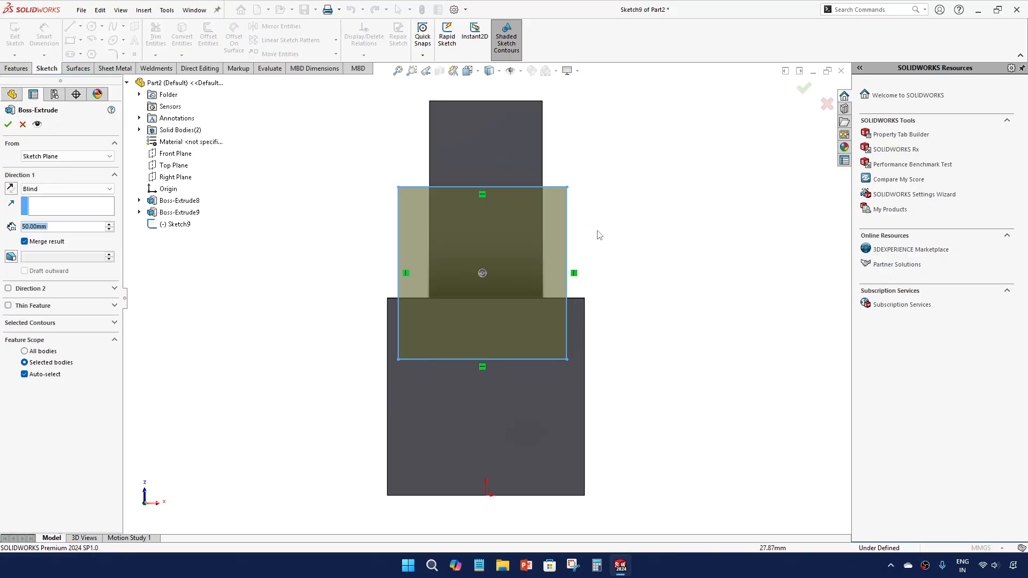
mouse_move(597, 231)
middle_down()
mouse_move(599, 222)
mouse_move(720, 223)
mouse_move(566, 228)
mouse_move(562, 238)
middle_up()
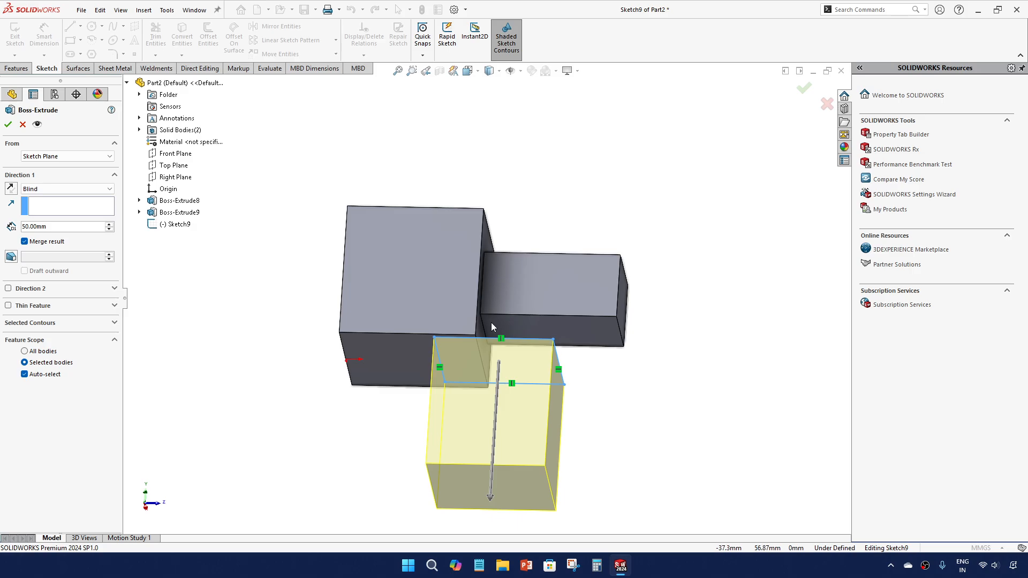
click(25, 351)
click(50, 364)
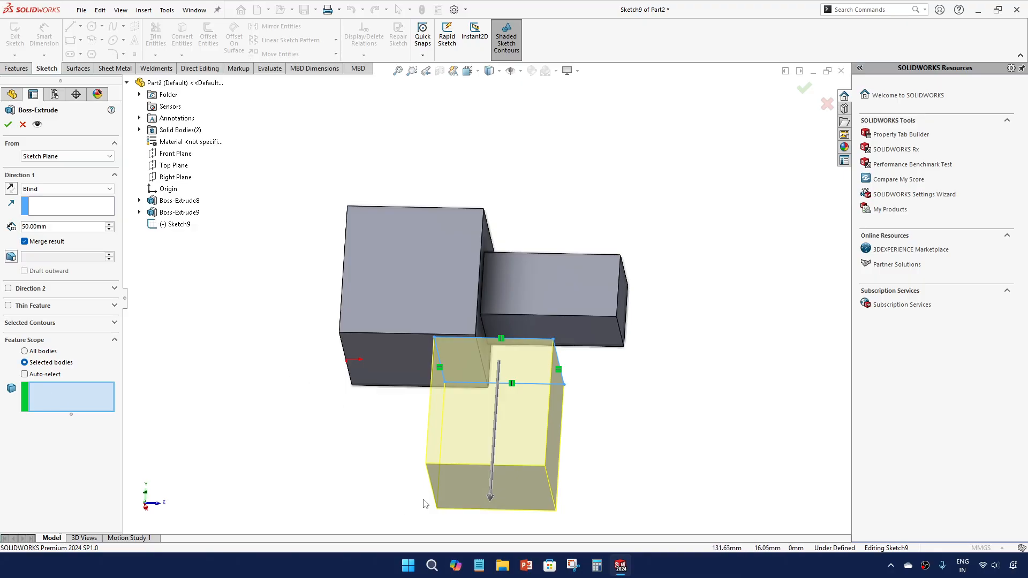
click(45, 376)
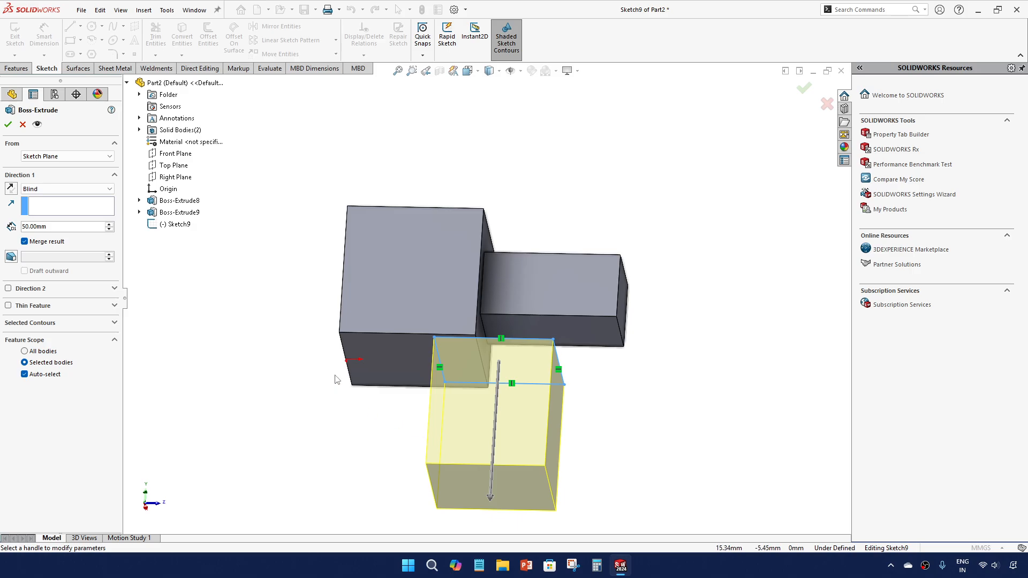
Step: Set Feature Scope to All bodies and complete the 50 mm extrusion with Merge result enabled
middle_drag(395, 441, 395, 397)
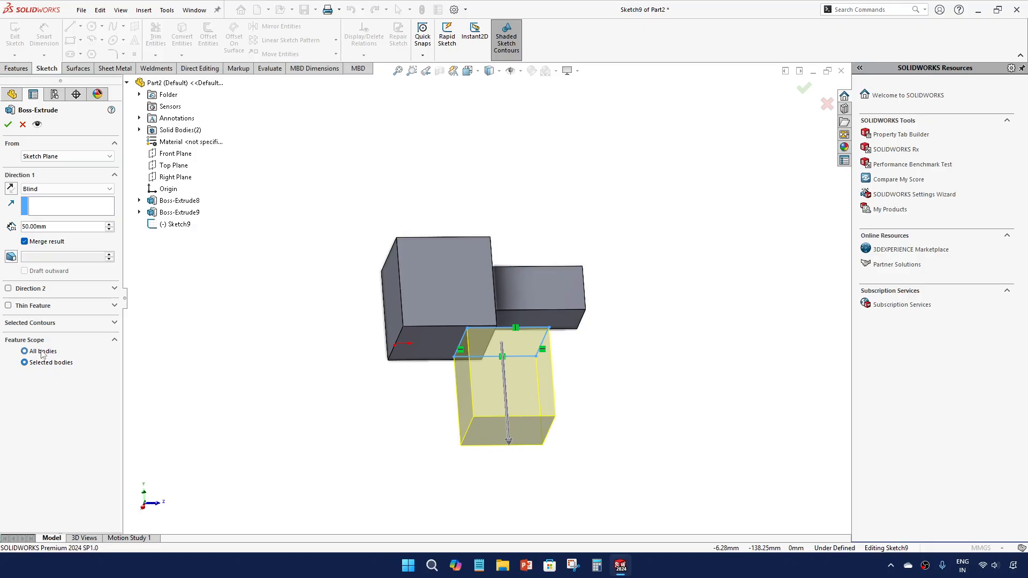
click(25, 352)
middle_drag(282, 393, 253, 392)
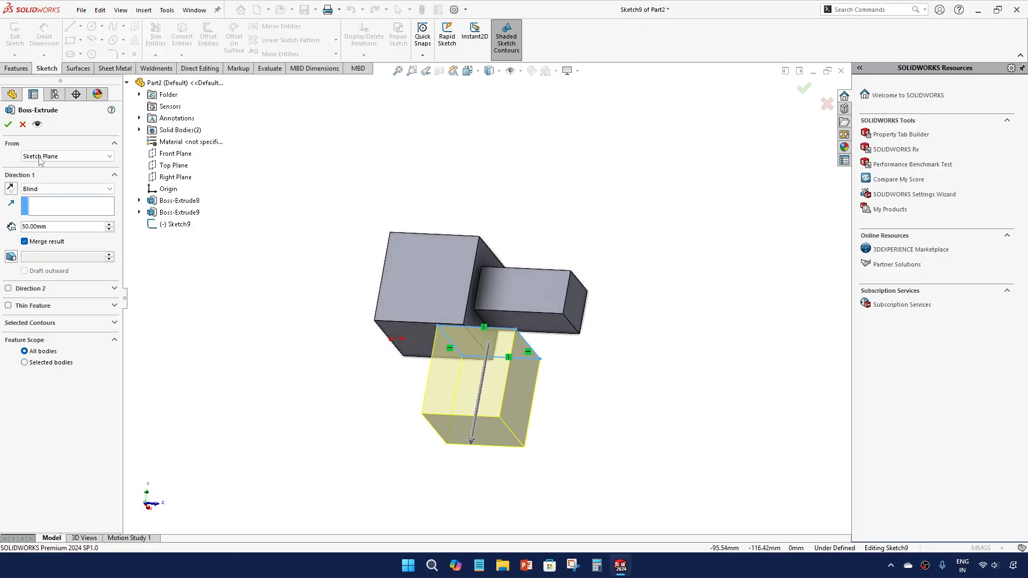
click(8, 124)
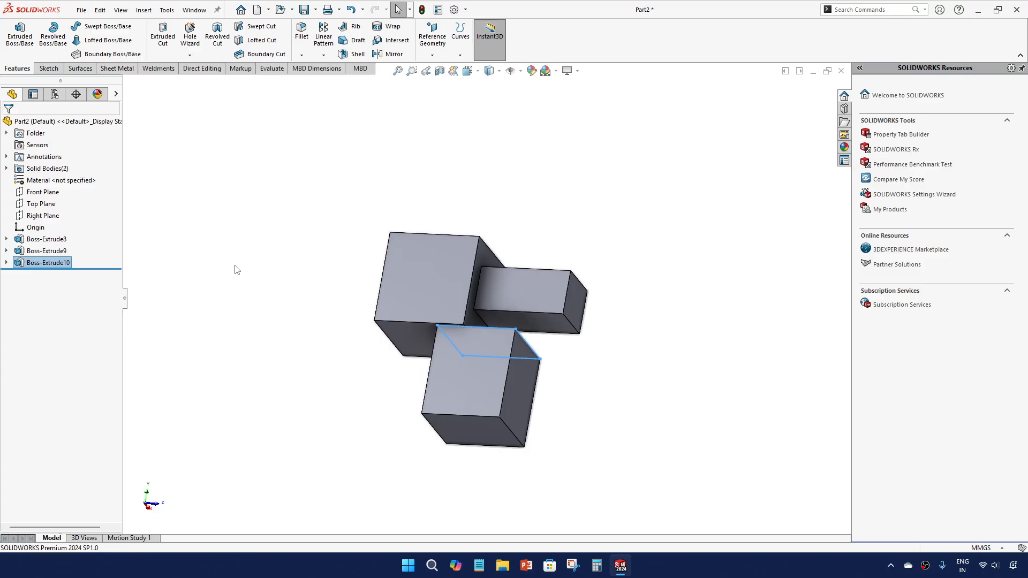
click(272, 282)
middle_drag(449, 311, 451, 339)
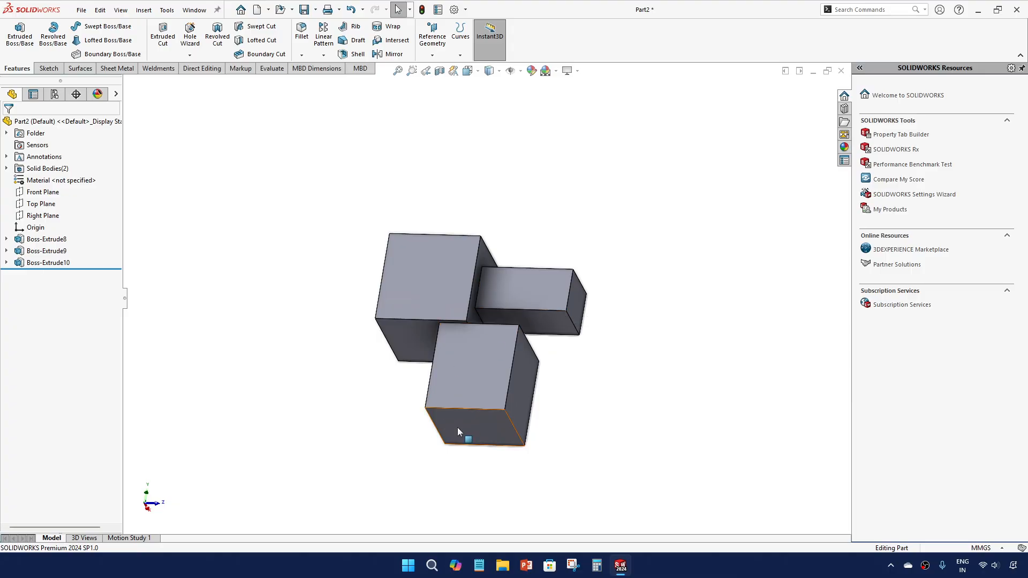
middle_drag(416, 408, 436, 426)
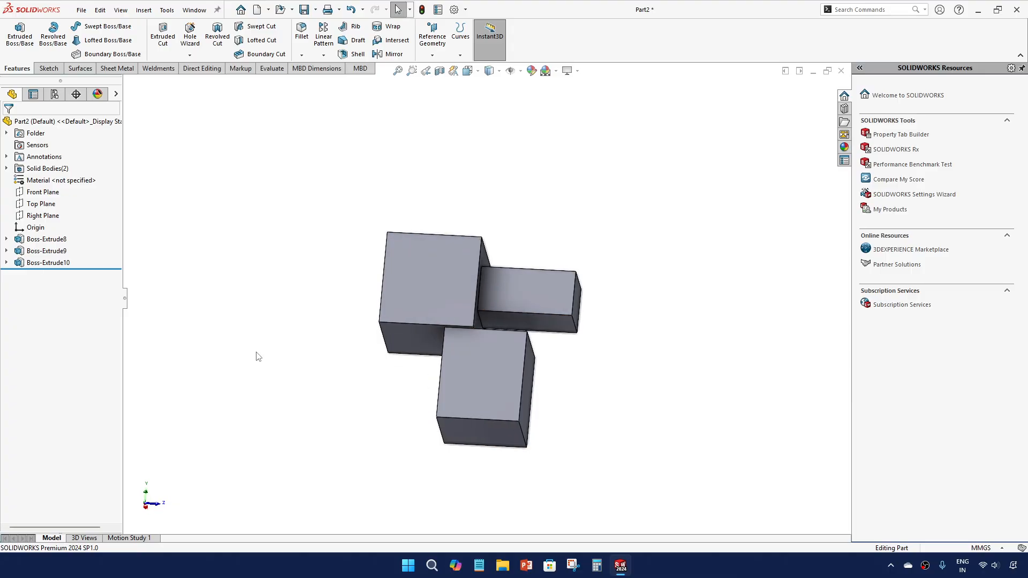
click(59, 263)
click(58, 226)
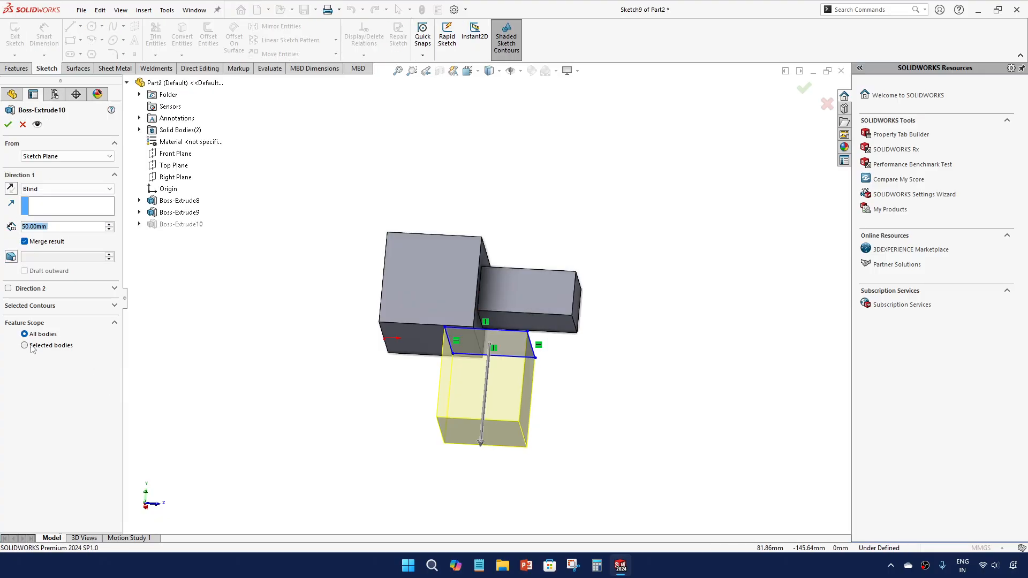
click(23, 125)
middle_drag(361, 386, 333, 360)
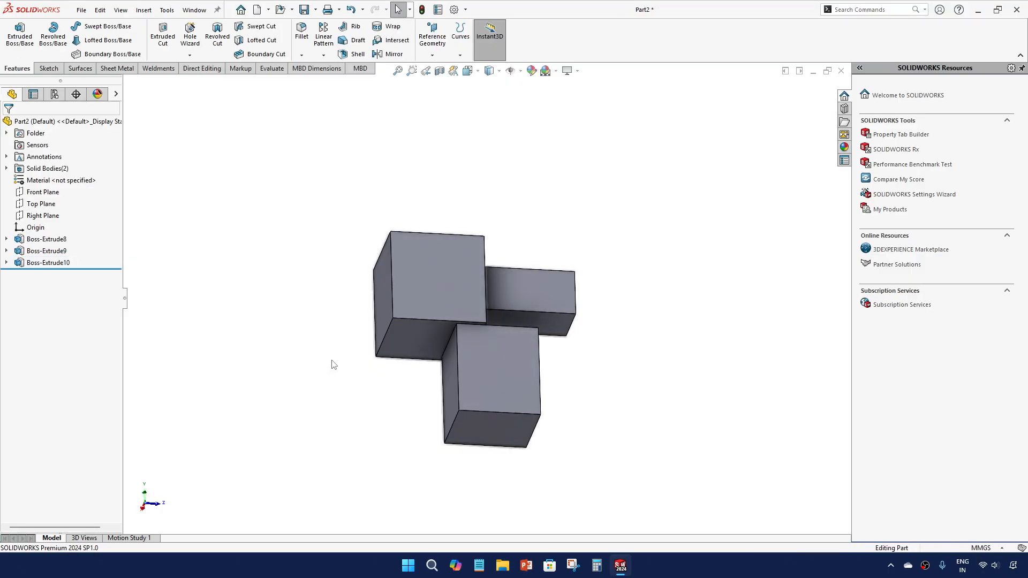
Step: Edit the third block's extrusion to disable Merge result
click(66, 263)
click(76, 233)
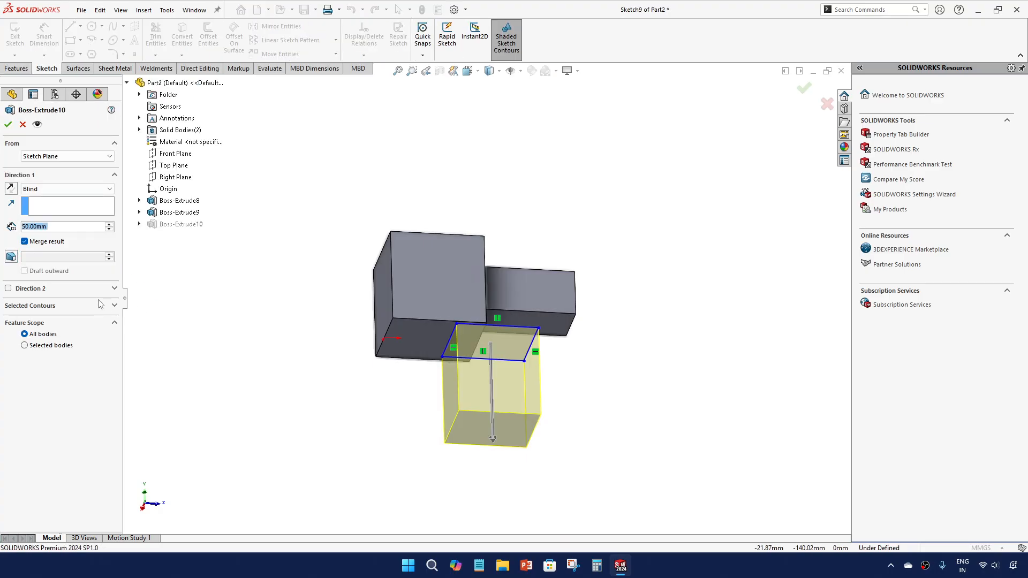
click(43, 242)
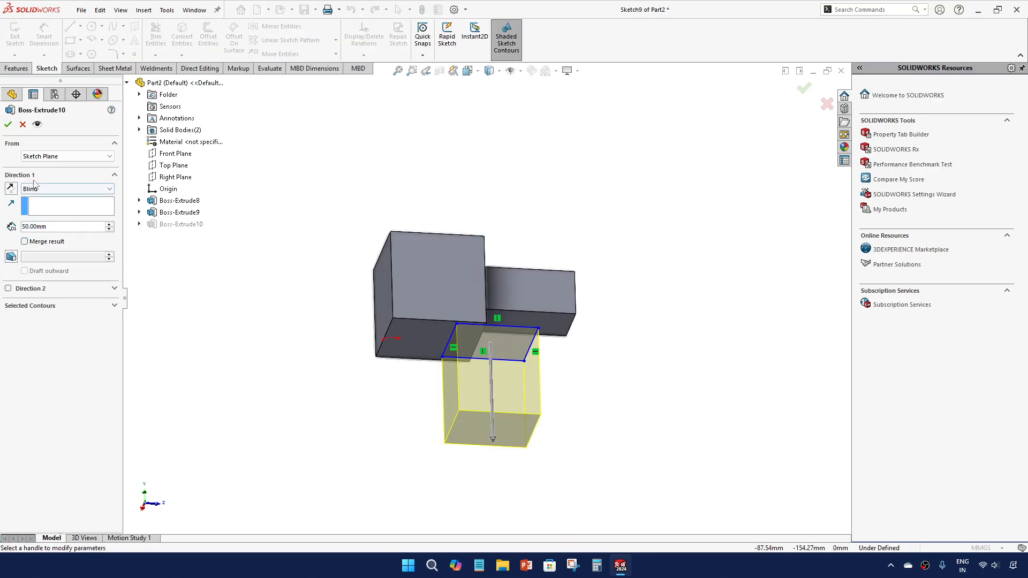
click(8, 125)
Step: Start a Boss-Extrude on the cube's front face and sketch a corner rectangle about 86 by 71 mm overlapping all three blocks
middle_drag(220, 291, 292, 241)
click(19, 33)
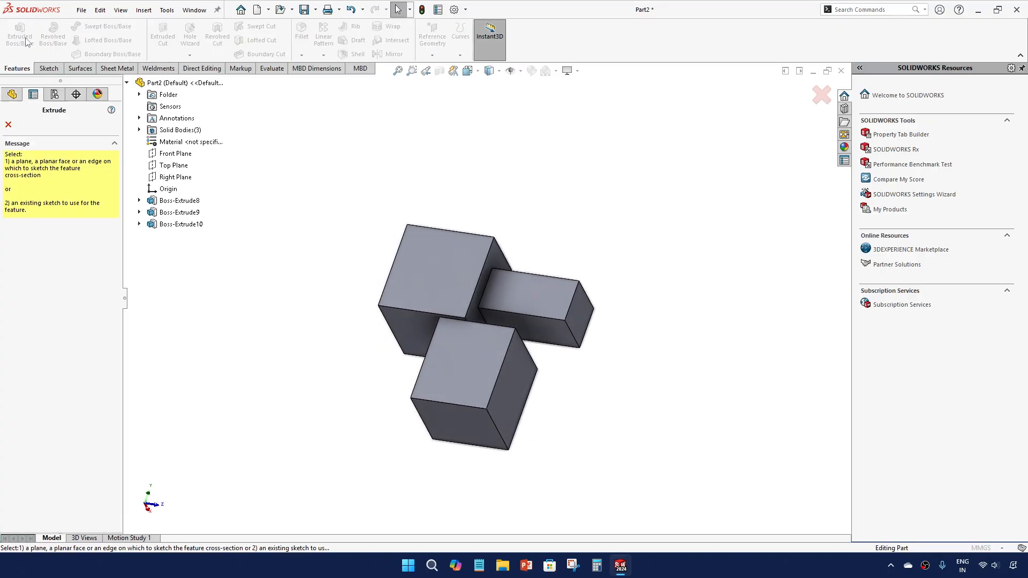
click(452, 291)
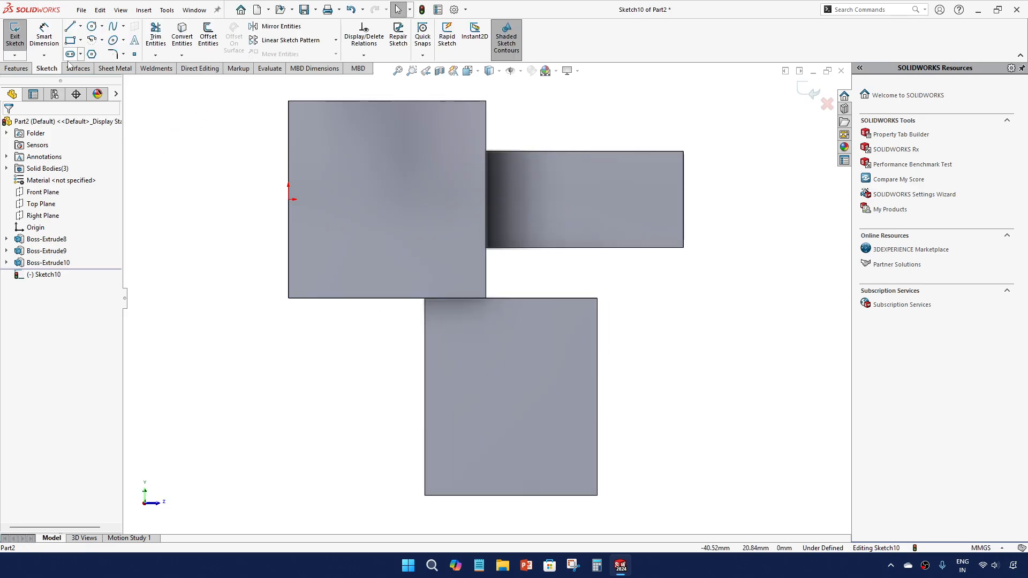
click(71, 40)
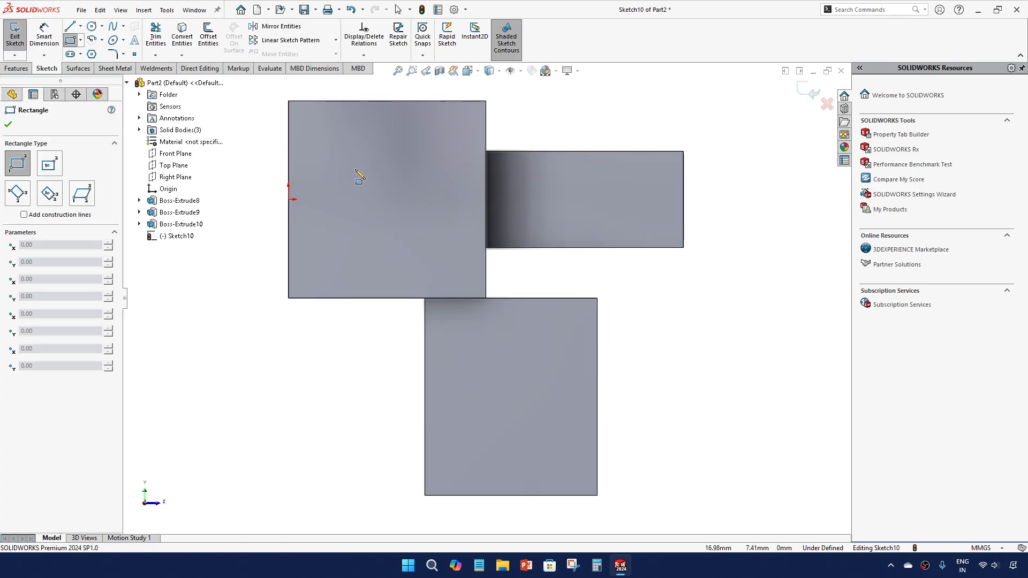
click(323, 150)
click(663, 429)
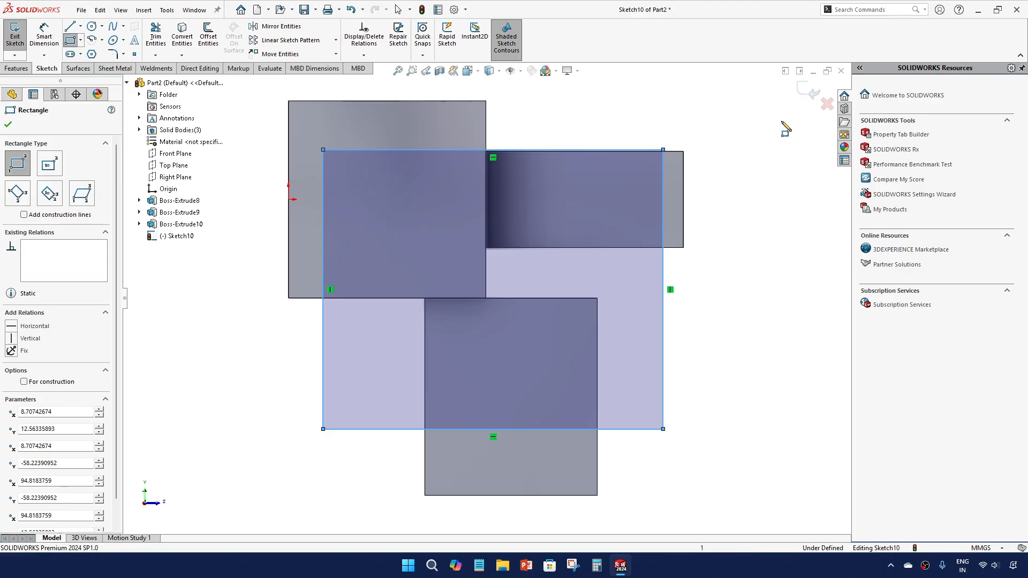
Step: Extrude the rectangle 20 mm in the reversed direction into the blocks, with Merge result enabled and Feature Scope set to All bodies
click(807, 91)
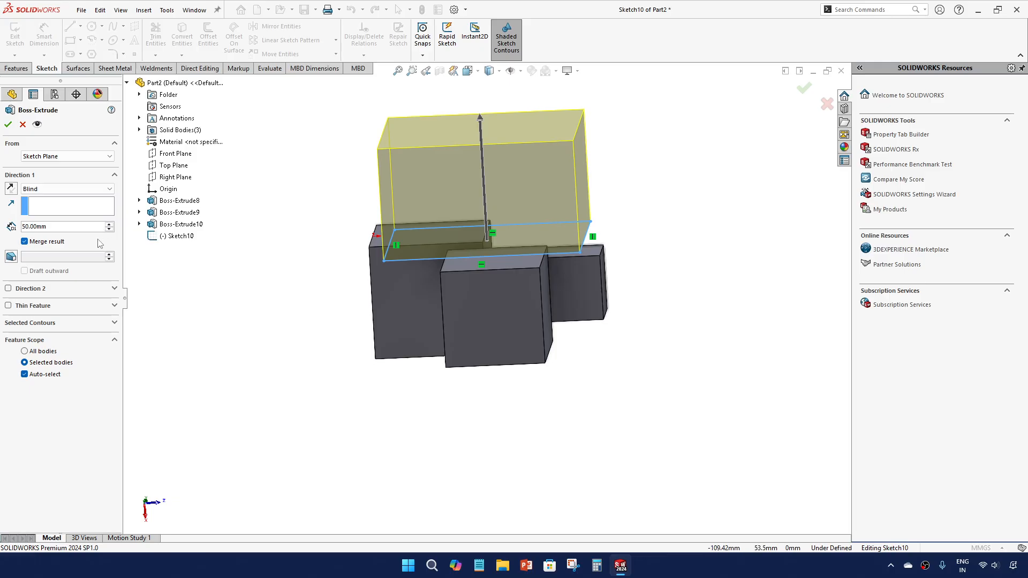
click(11, 190)
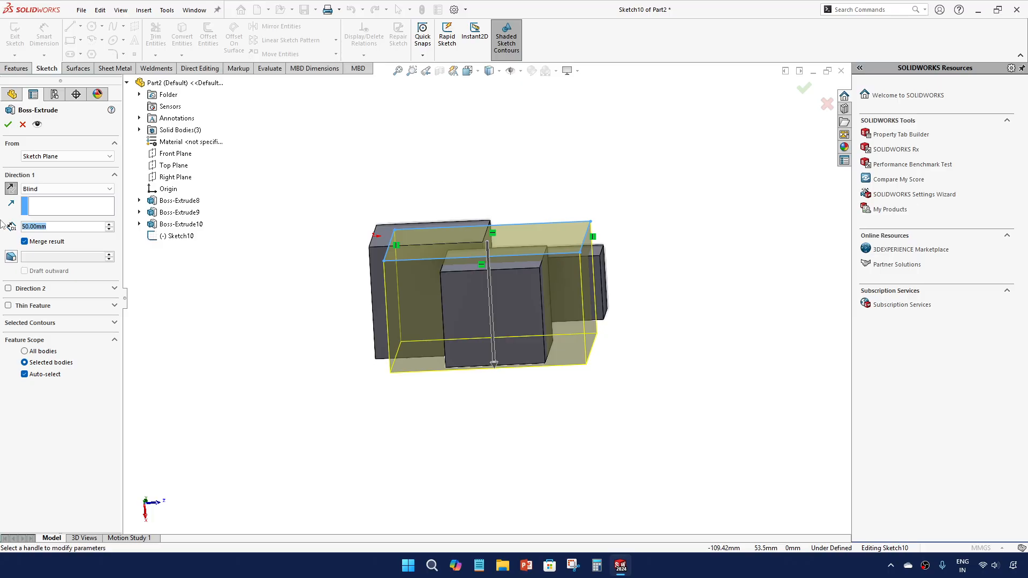
text(20)
key(Return)
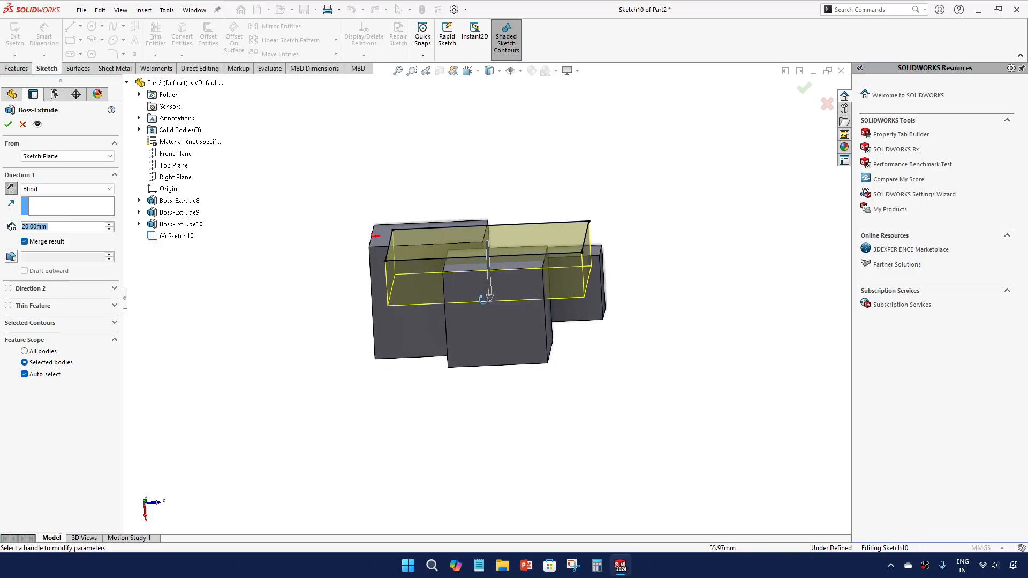
middle_drag(484, 299, 465, 396)
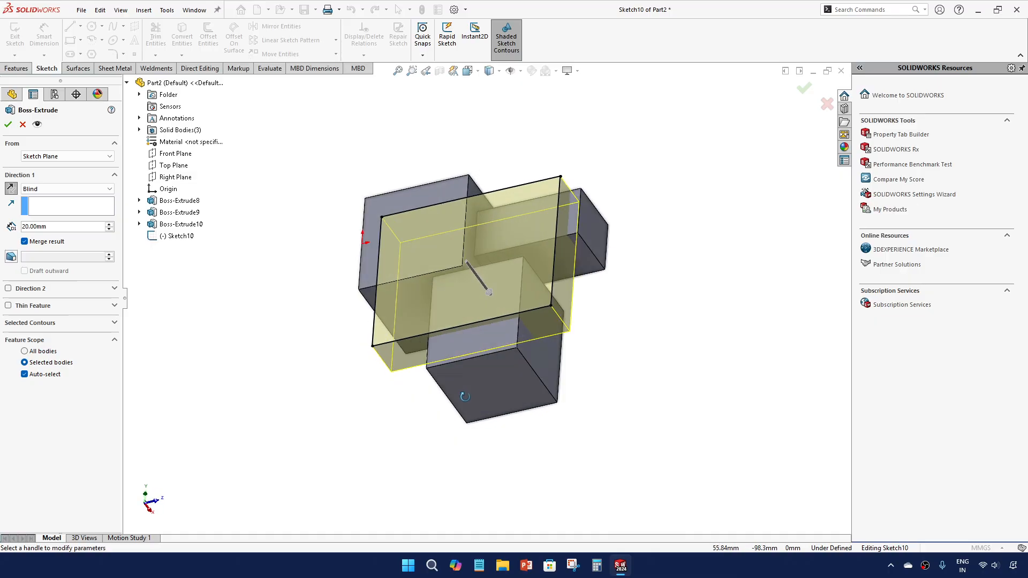
click(44, 352)
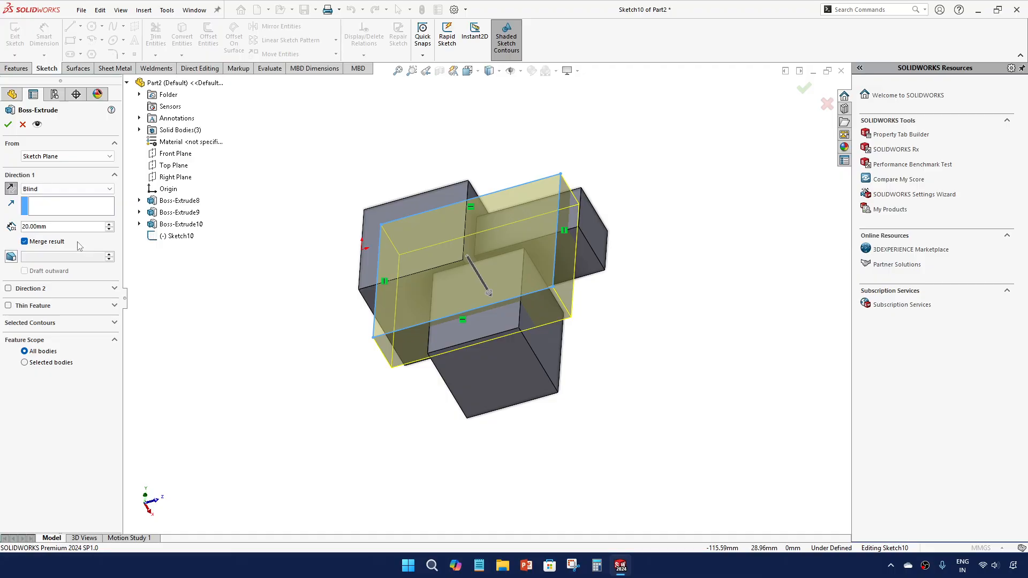
click(8, 125)
click(228, 276)
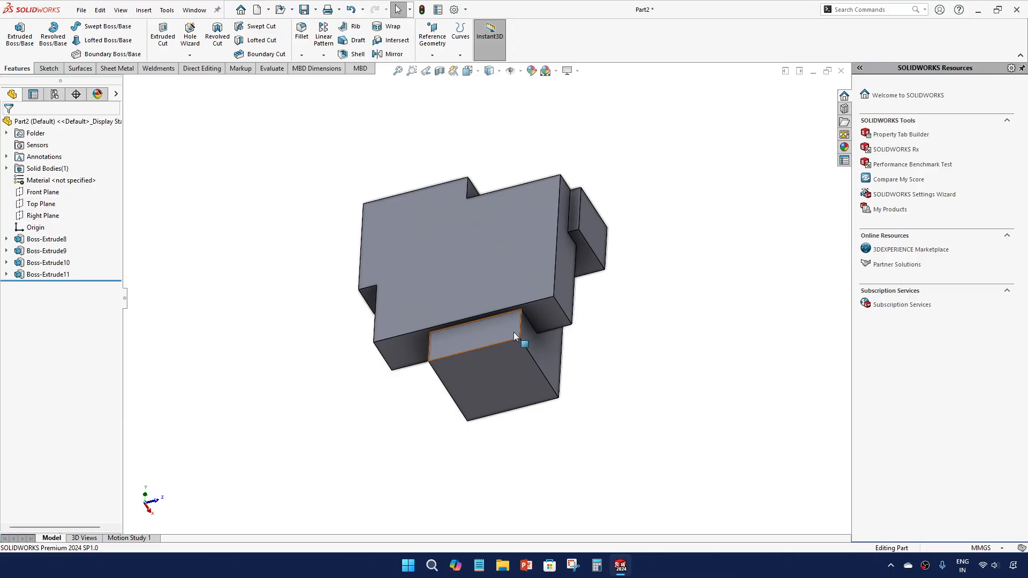
mouse_move(516, 332)
middle_down()
mouse_move(430, 305)
mouse_move(504, 329)
middle_up()
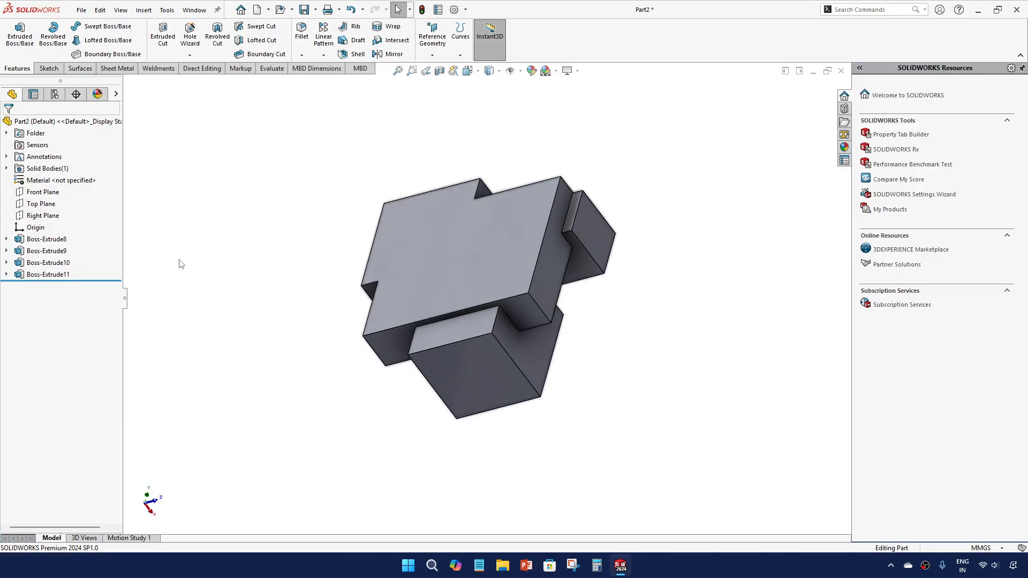
Step: Edit the 20 mm extrusion so its Feature Scope uses Selected bodies, merging it only with the third block and the smaller block
click(61, 274)
click(72, 251)
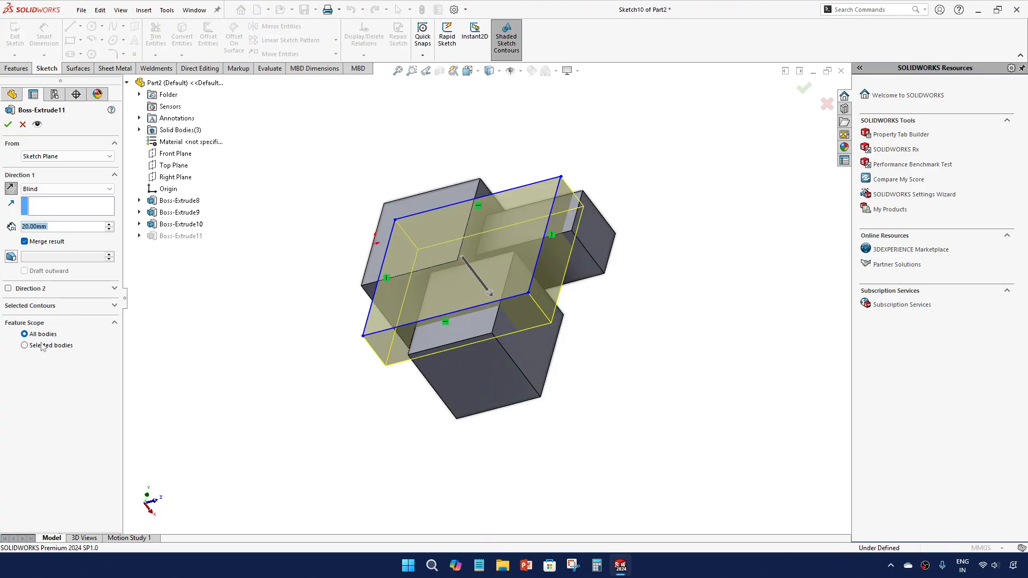
click(24, 345)
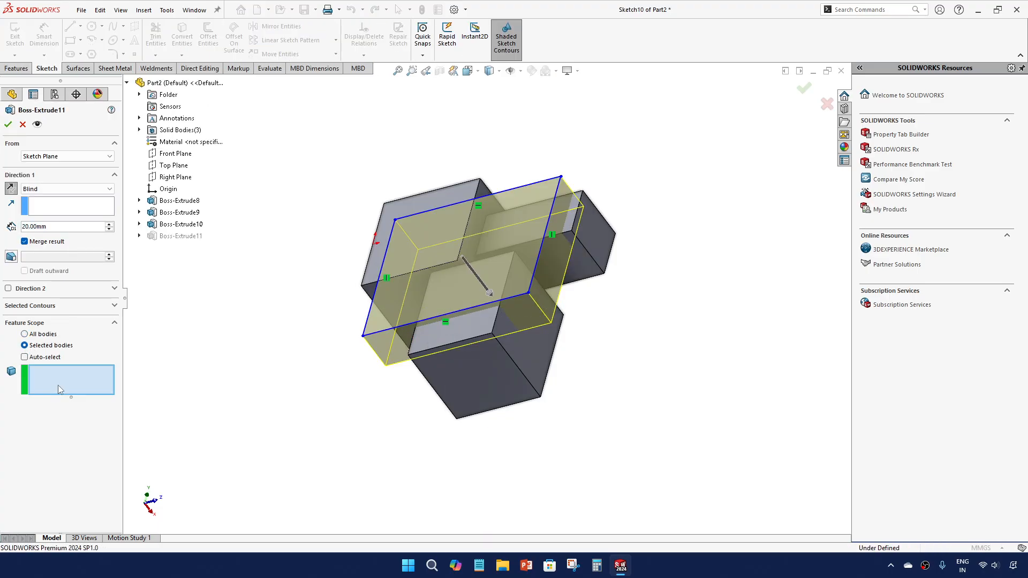
click(58, 386)
middle_drag(342, 373, 353, 368)
click(508, 387)
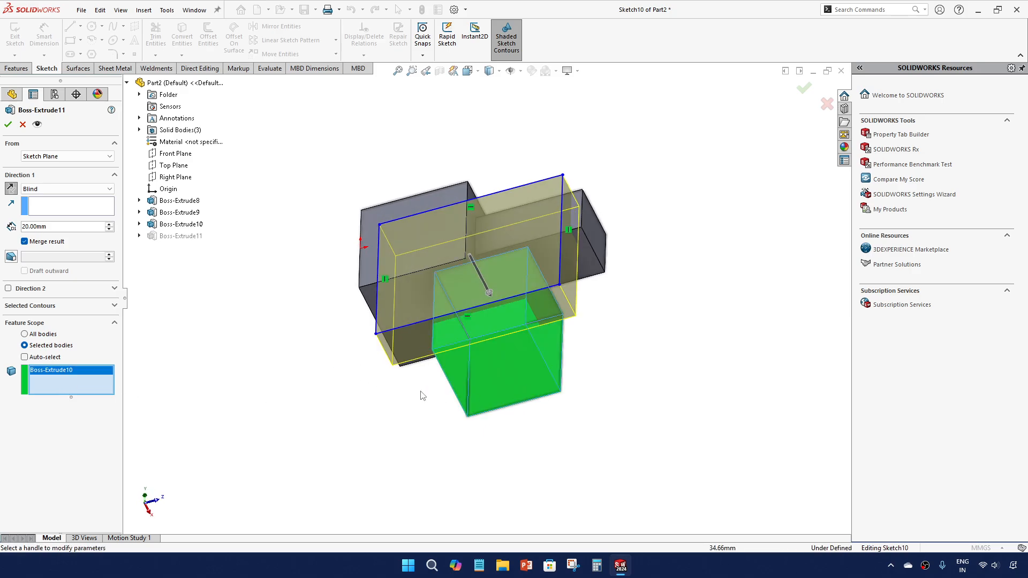
middle_drag(424, 395, 375, 374)
click(562, 289)
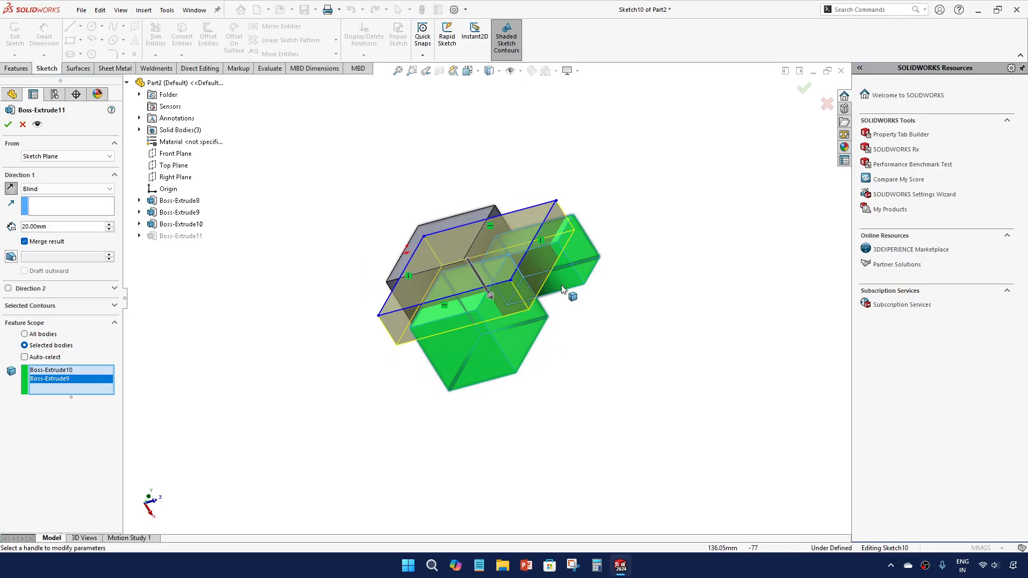
click(8, 125)
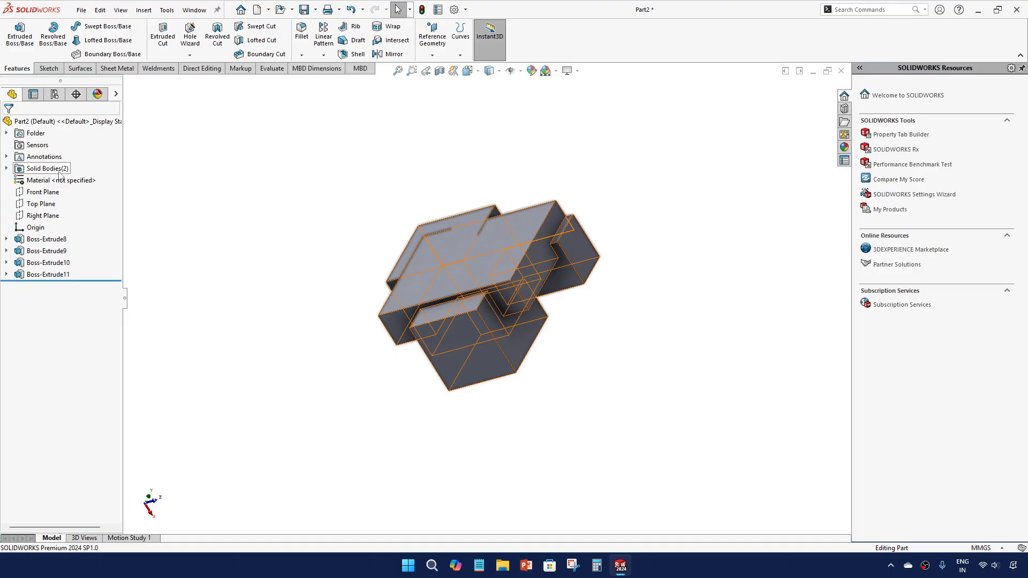
Step: Examine the separate cube and the merged body individually in the list of solid bodies
click(6, 169)
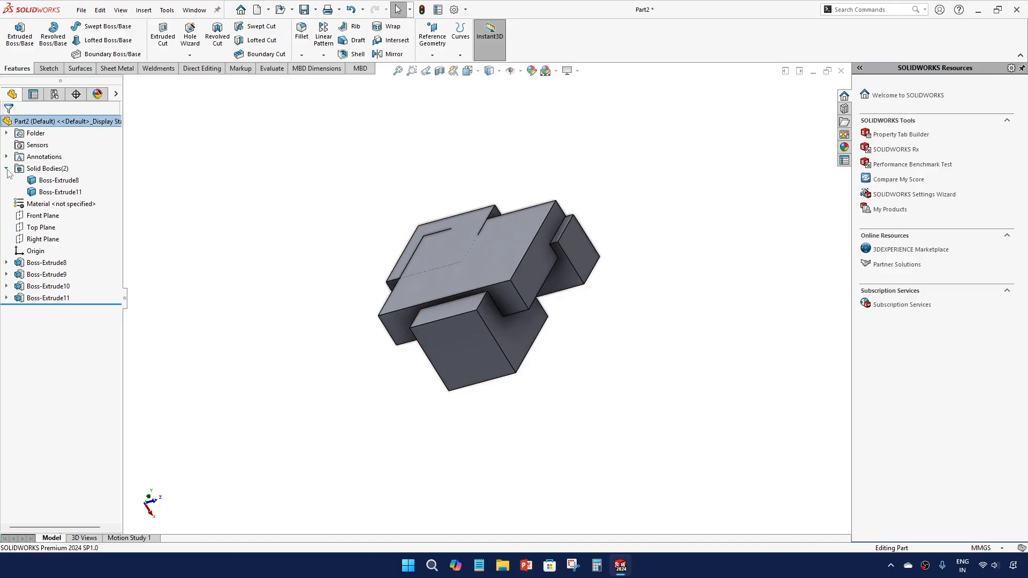
click(59, 180)
middle_drag(257, 300, 339, 319)
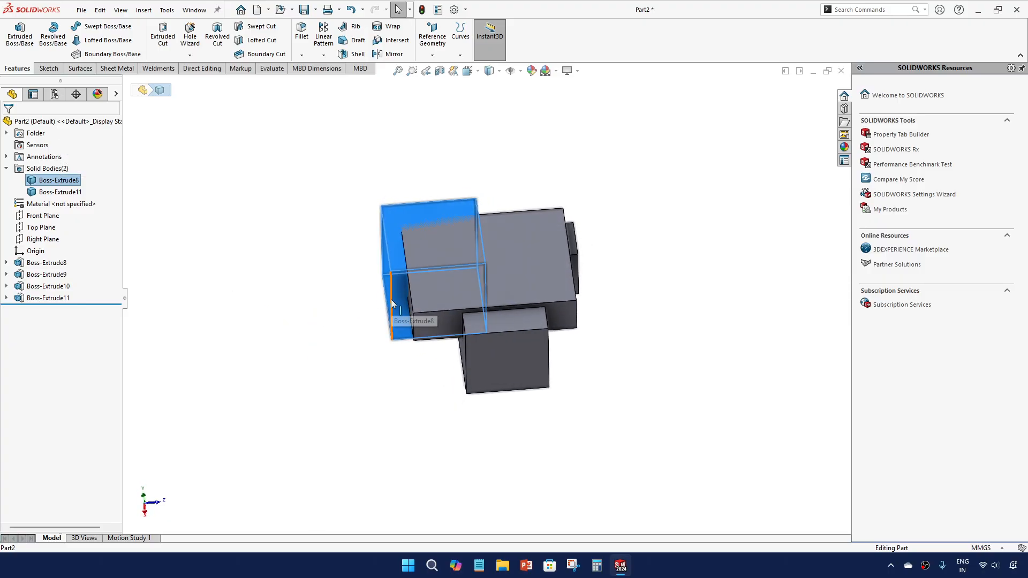
click(75, 193)
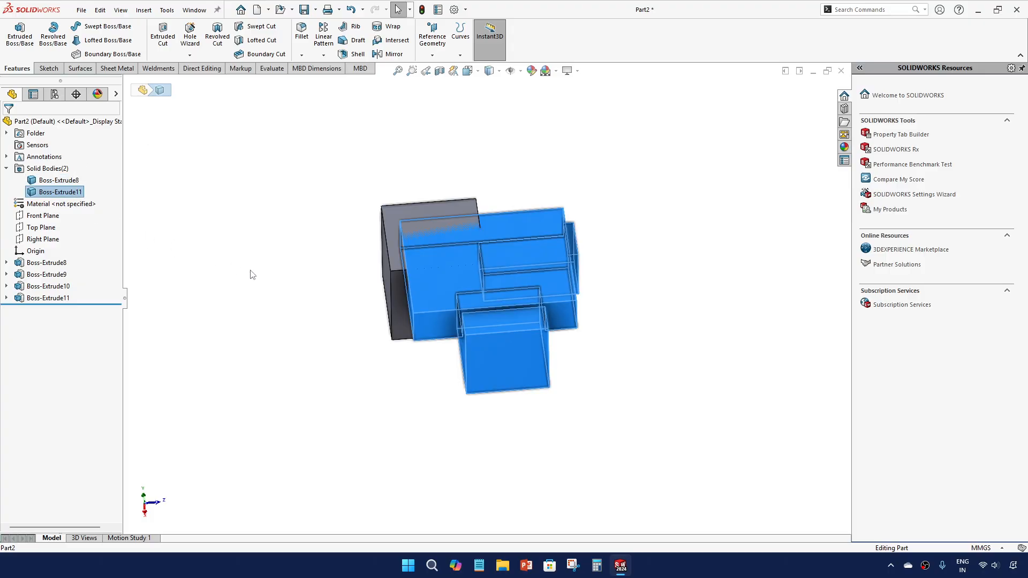
middle_drag(252, 275, 211, 299)
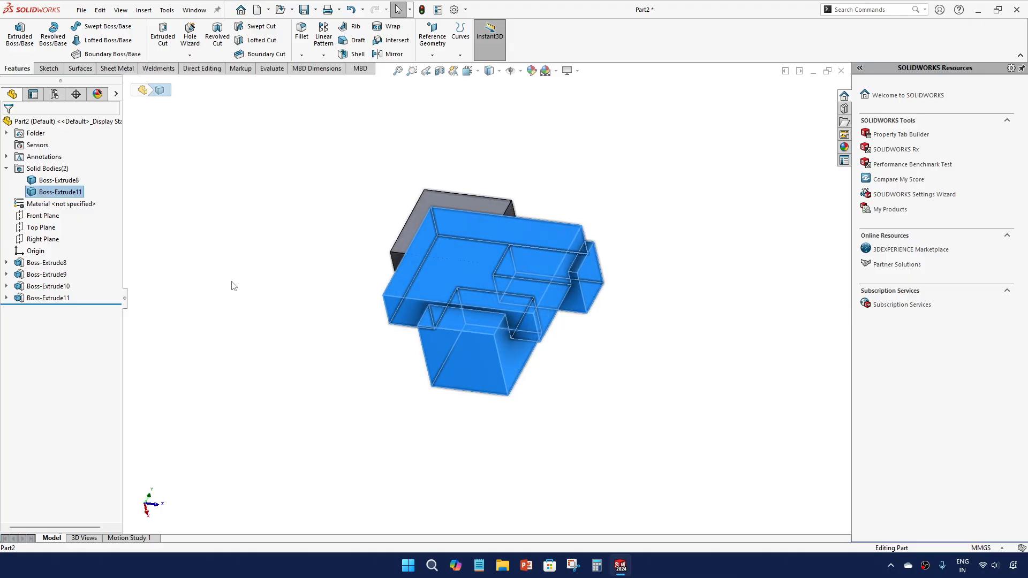
Step: Edit the 20 mm extrusion so its Feature Scope uses Auto-select under Selected bodies, and collapse the list of solid bodies
click(48, 298)
click(65, 262)
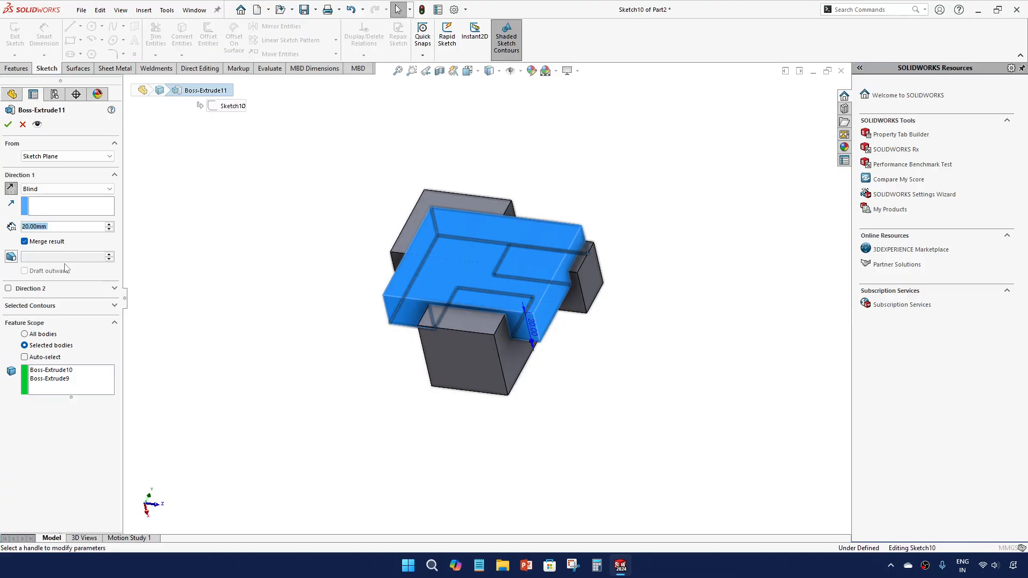
click(41, 363)
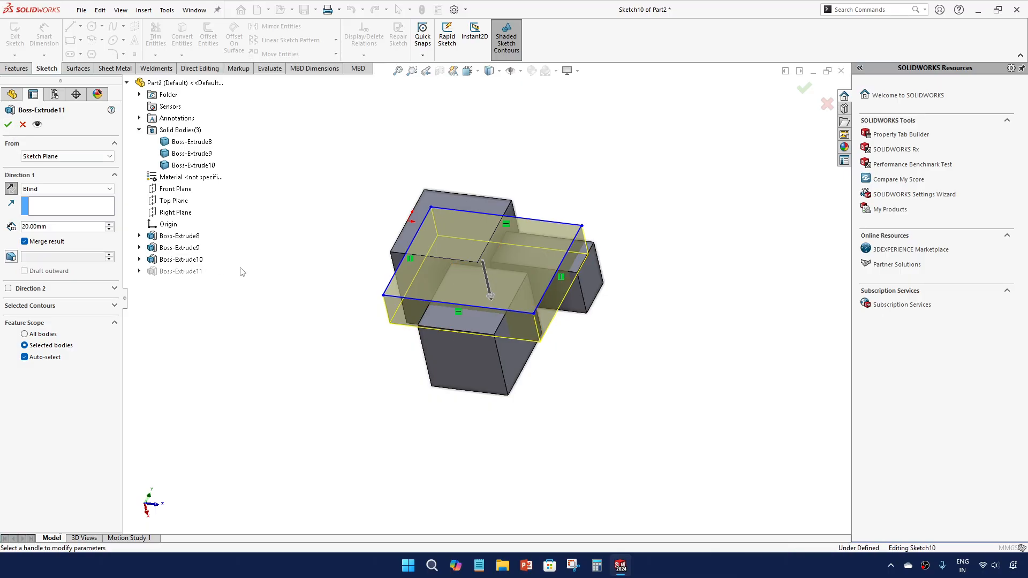
mouse_move(241, 271)
middle_down()
mouse_move(305, 241)
mouse_move(272, 255)
middle_up()
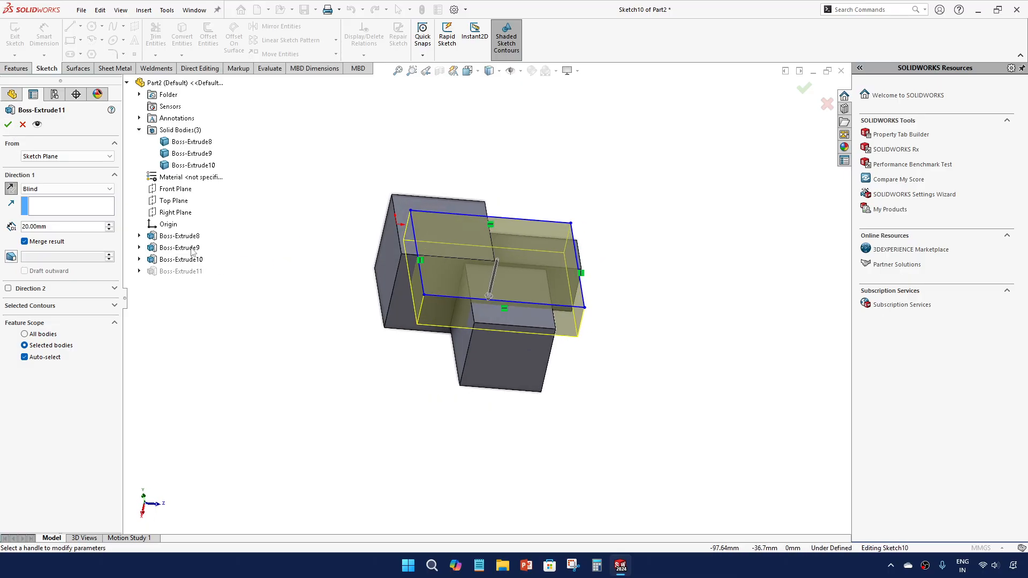
click(8, 126)
middle_drag(313, 321, 198, 362)
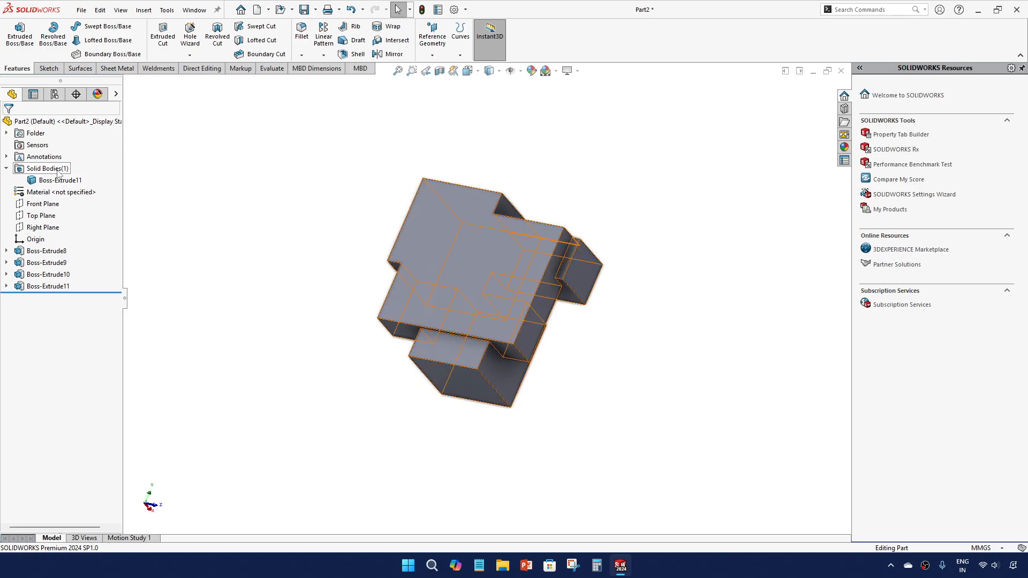
click(6, 168)
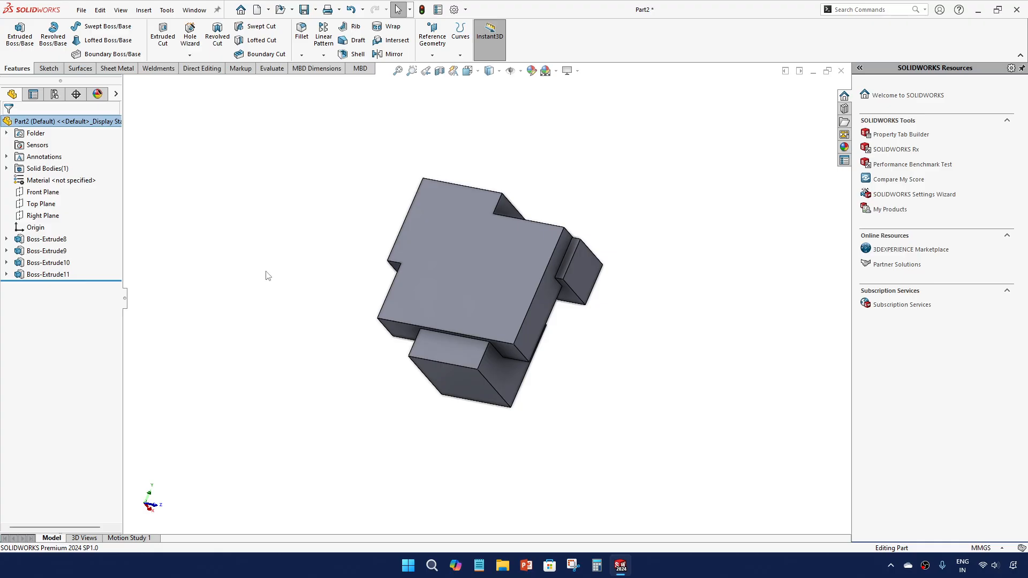
mouse_move(256, 255)
middle_down()
mouse_move(276, 280)
mouse_move(268, 322)
mouse_move(274, 264)
middle_up()
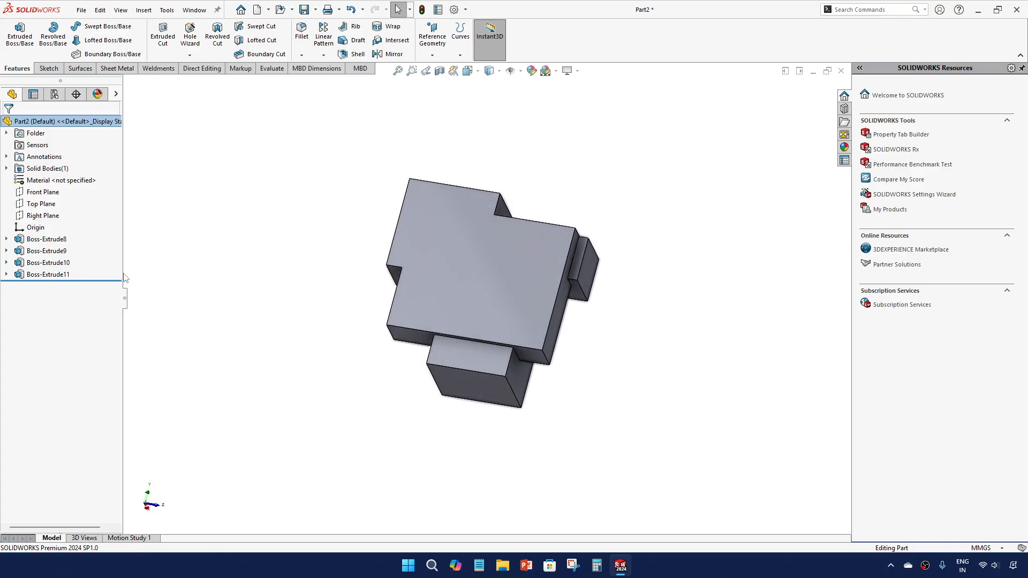
Step: Inspect the bodies listed in the 20 mm extrusion's Feature Scope and leave the feature without changing it
click(62, 275)
click(73, 244)
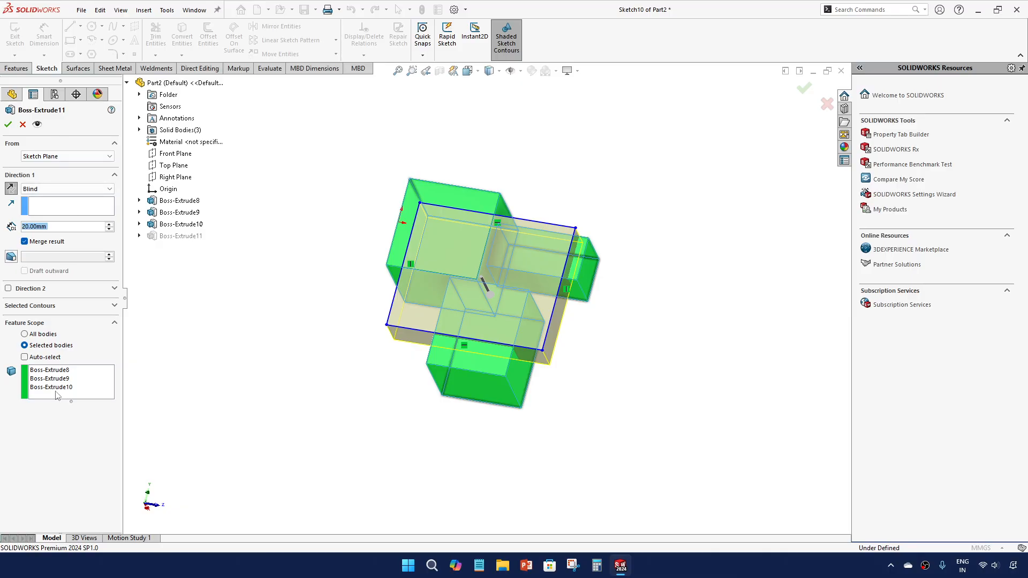
click(23, 127)
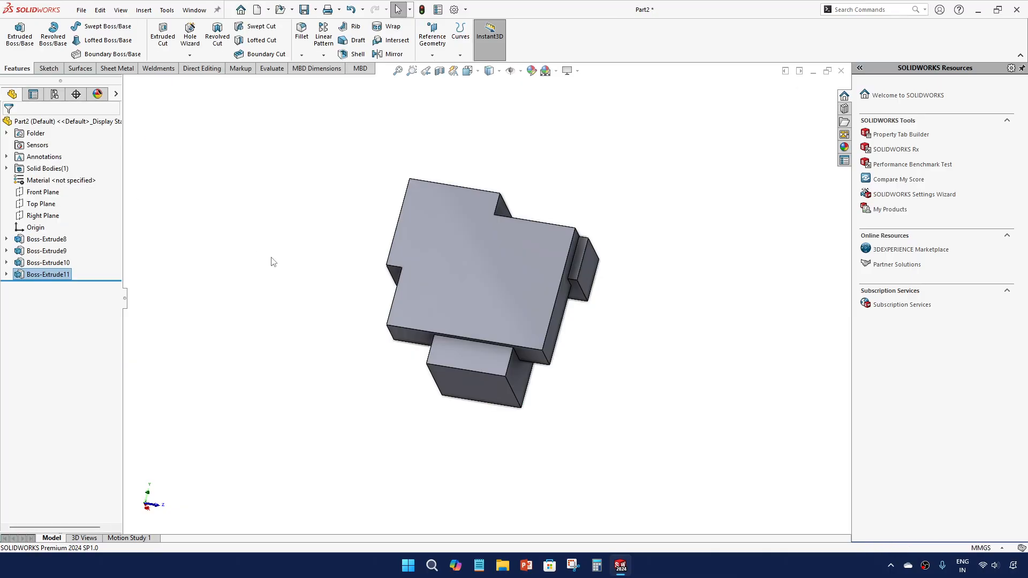
Step: Clear the selection and minimize the modelling window to show the desktop
click(313, 290)
middle_drag(298, 291, 375, 246)
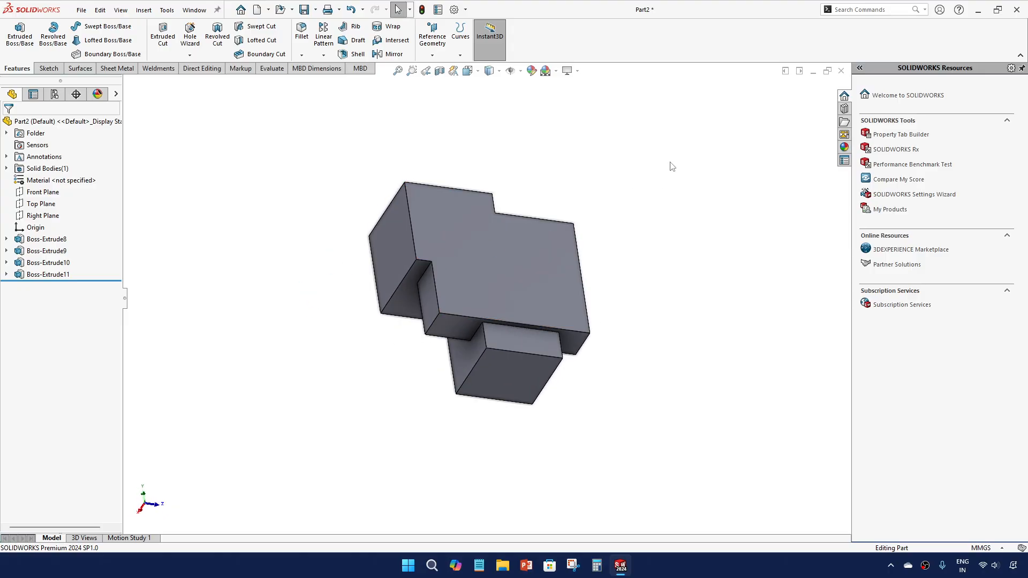
click(977, 14)
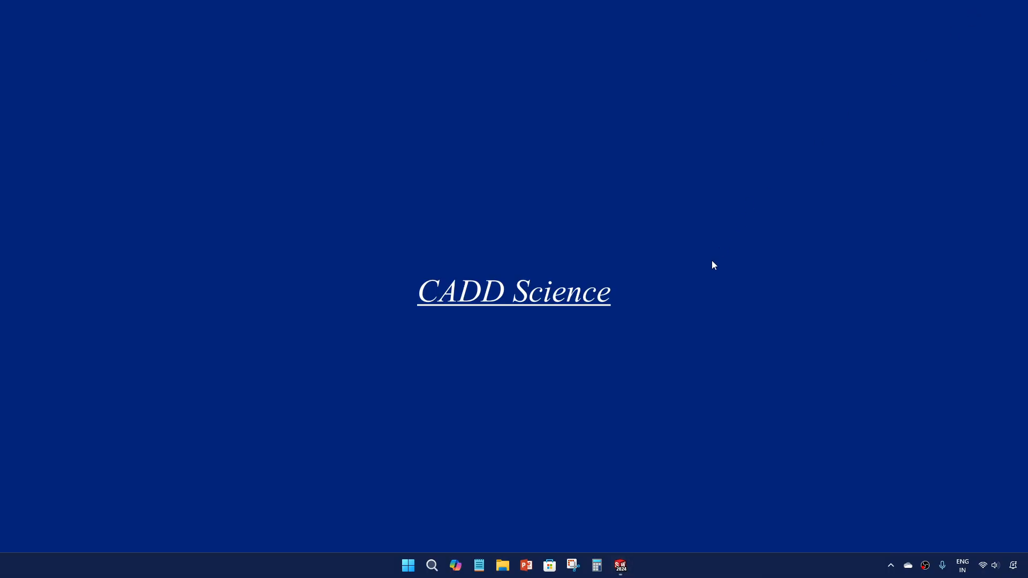